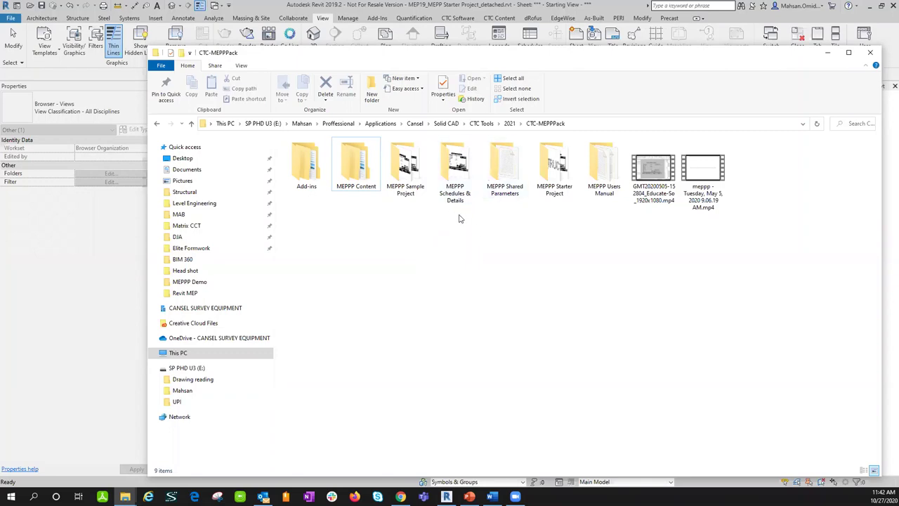
- Browse the Add-ins, Dynamo scripts, MEPPP Content and Model content folders in CTC-MEPPPack
double_click(306, 176)
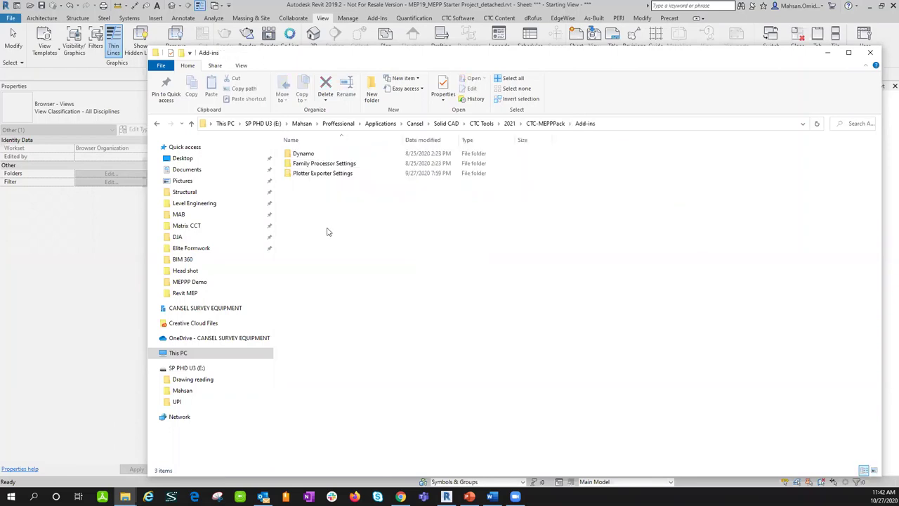
double_click(304, 155)
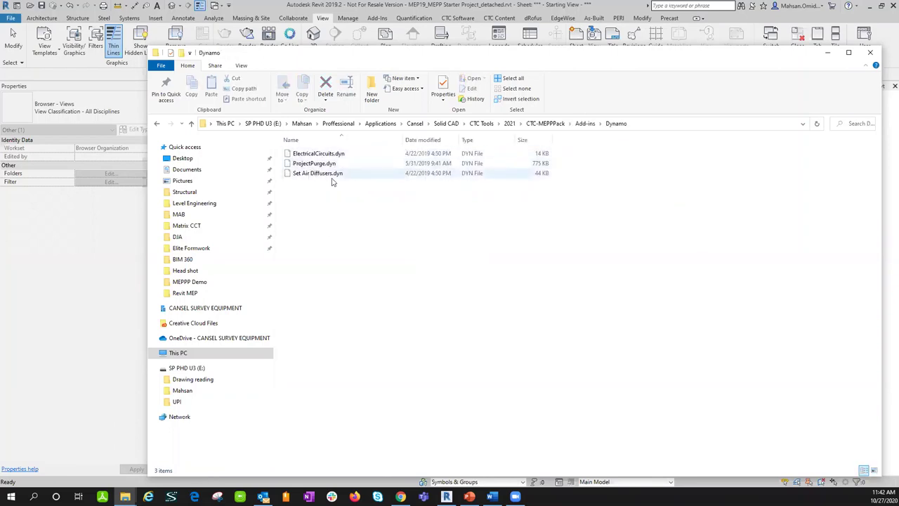
click(585, 123)
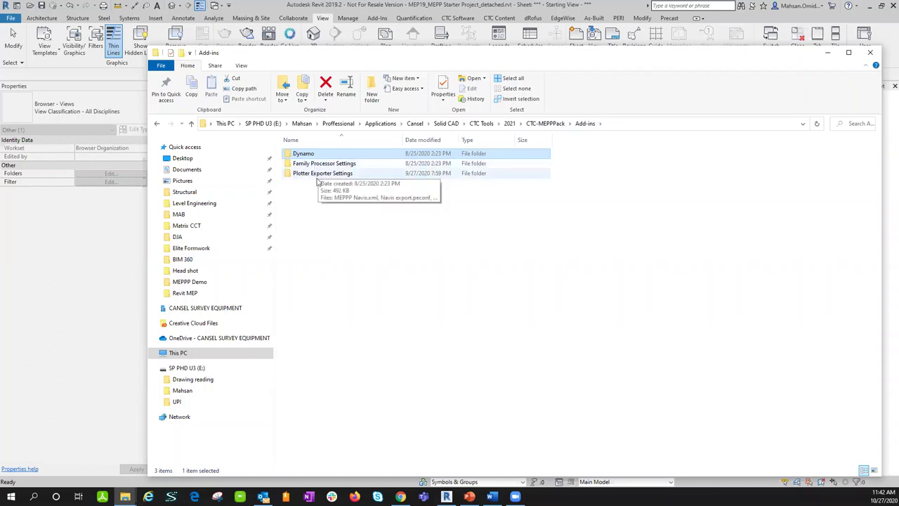
click(545, 123)
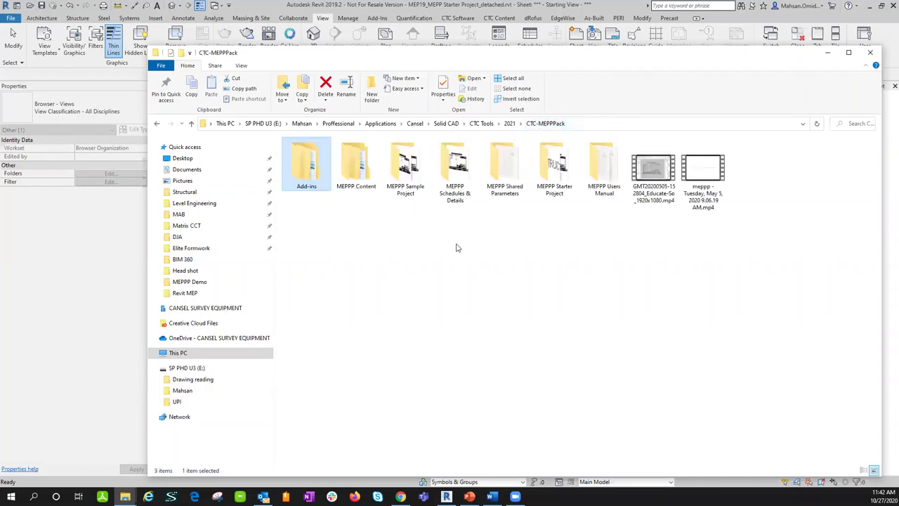
double_click(354, 169)
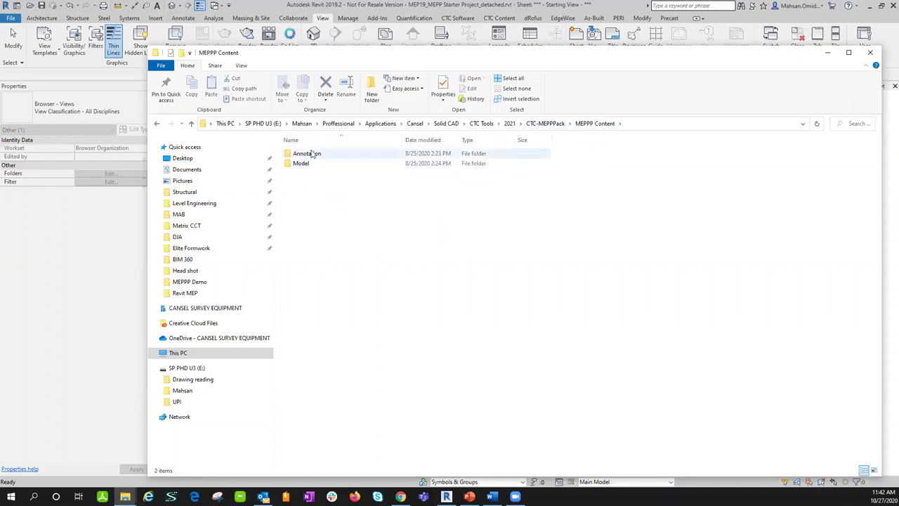
double_click(300, 163)
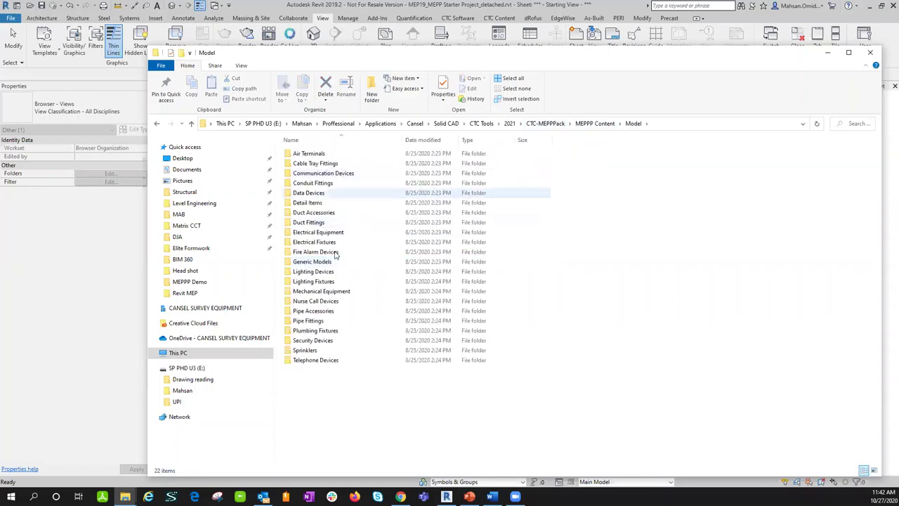
click(546, 123)
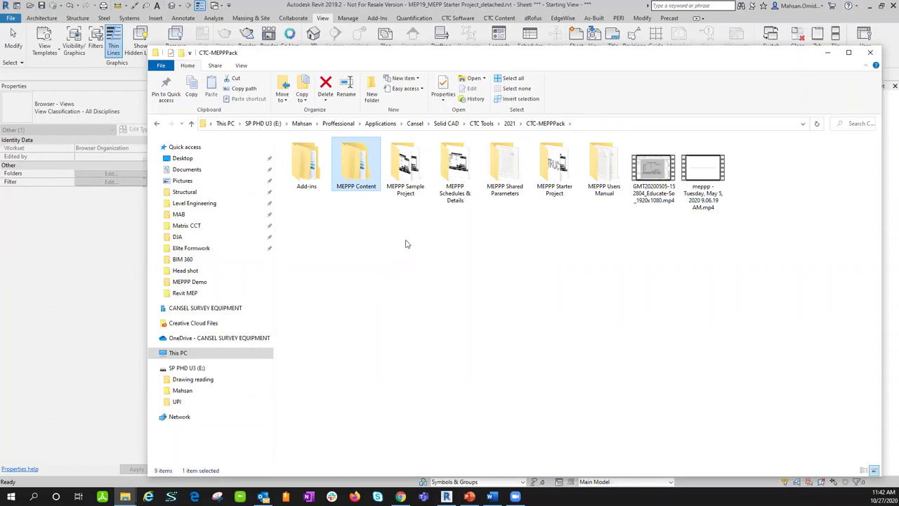
- Look through the MEPPP Sample Project, Schedules & Details and Shared Parameters folders
click(398, 176)
double_click(397, 176)
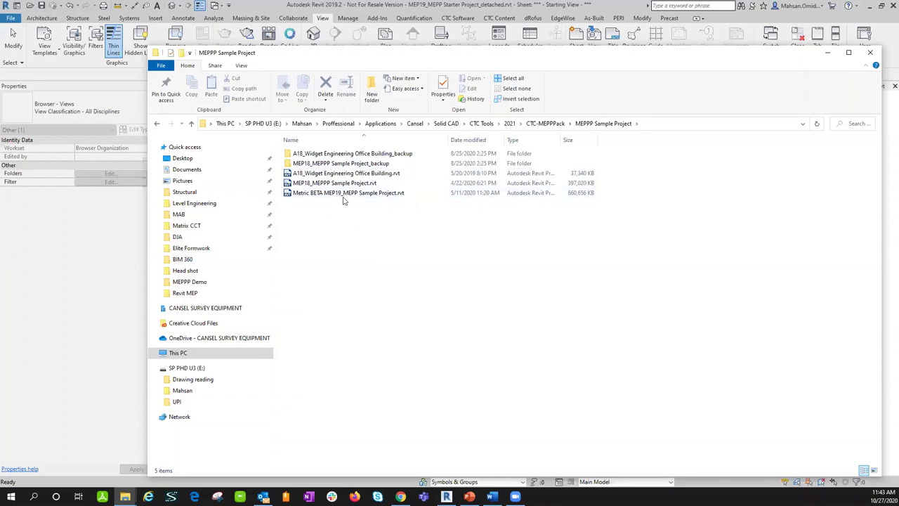
click(552, 125)
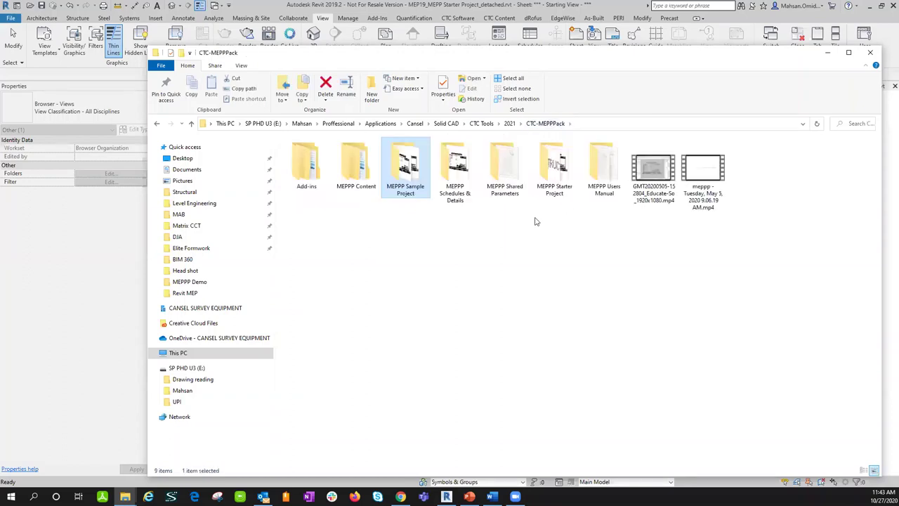
double_click(465, 191)
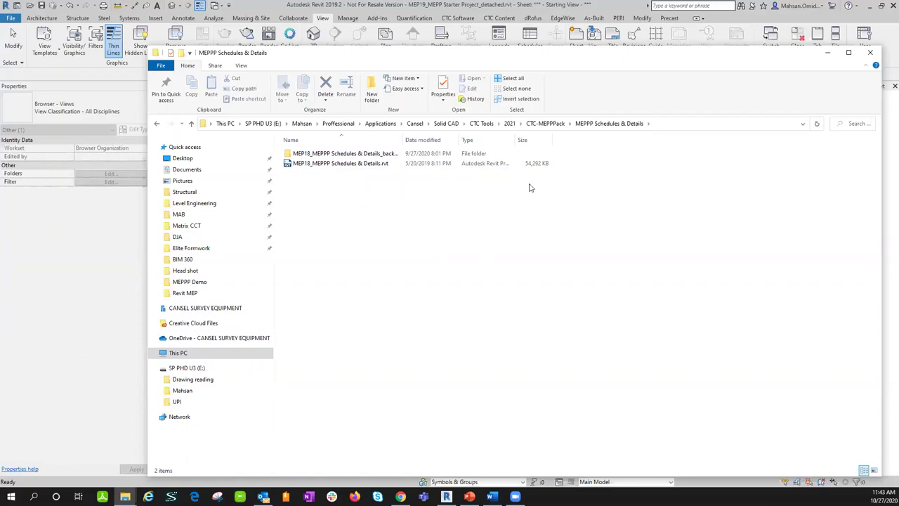
click(548, 124)
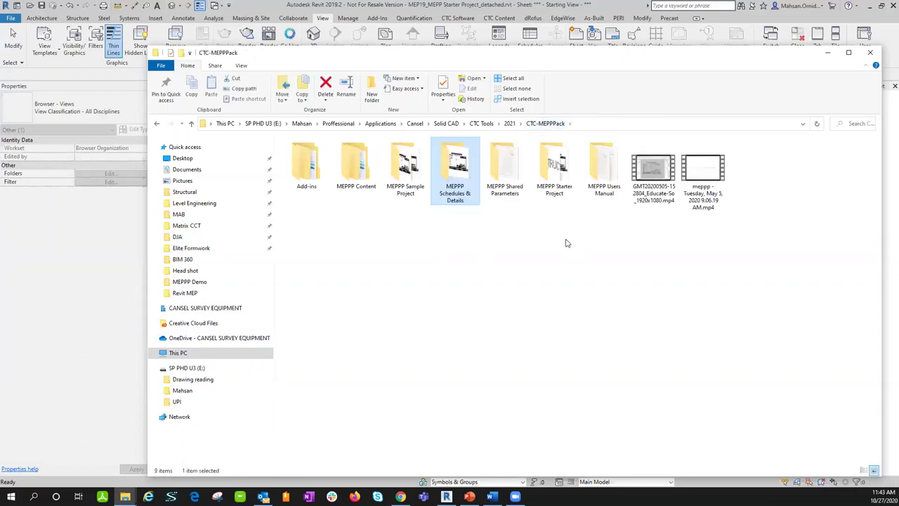
double_click(507, 193)
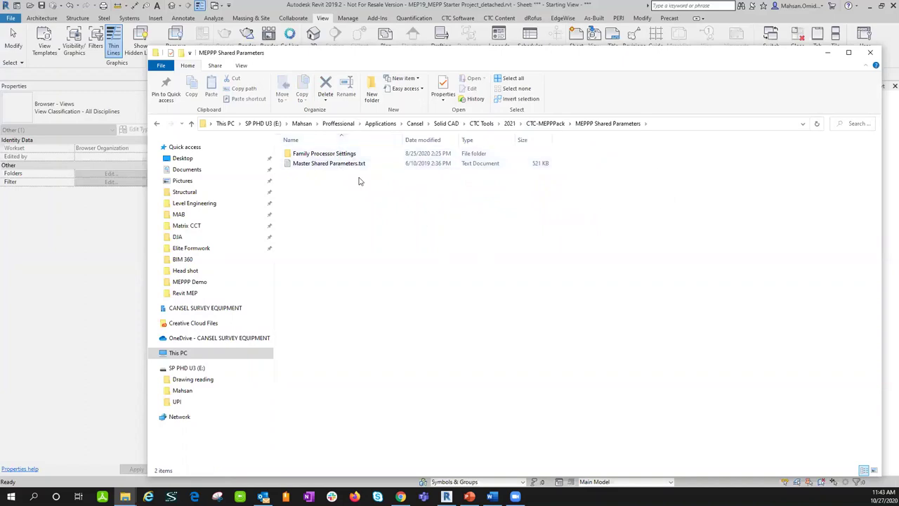
- Check the MEPPP Starter Project and Users Manual folders, then close File Explorer
key(BackSpace)
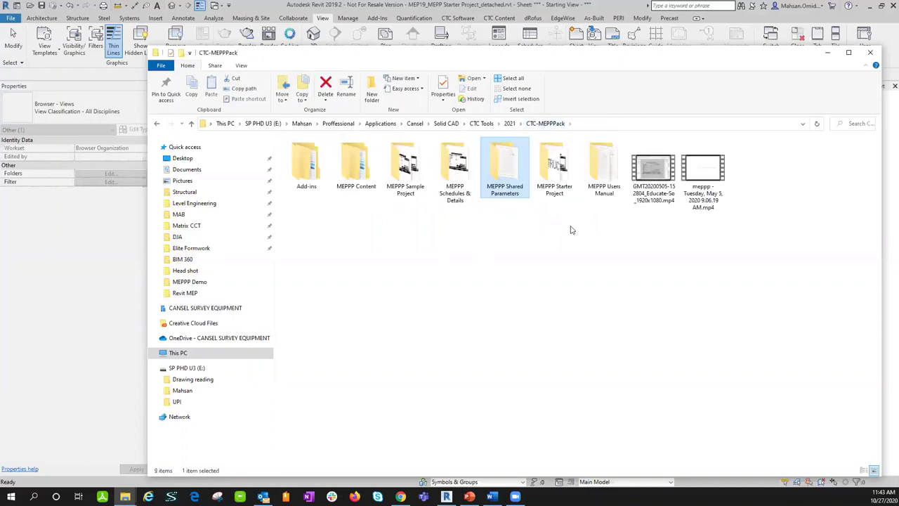
double_click(554, 169)
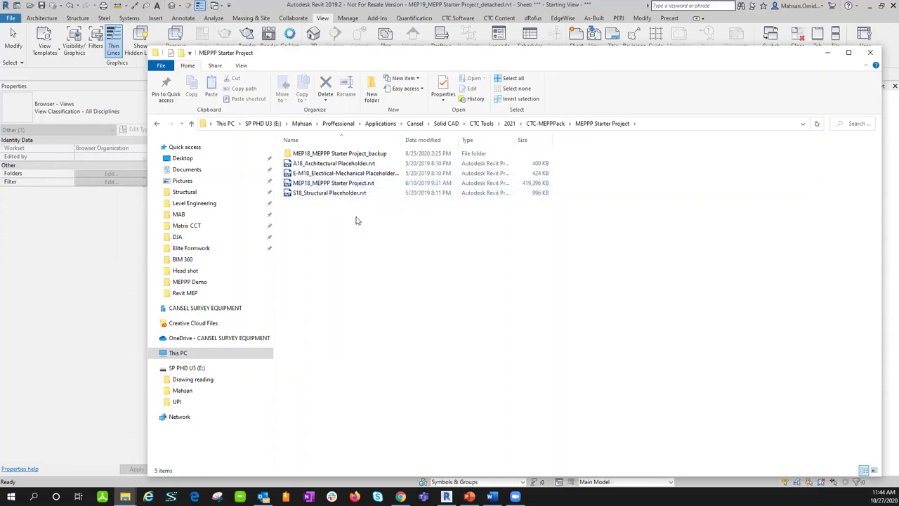
click(547, 124)
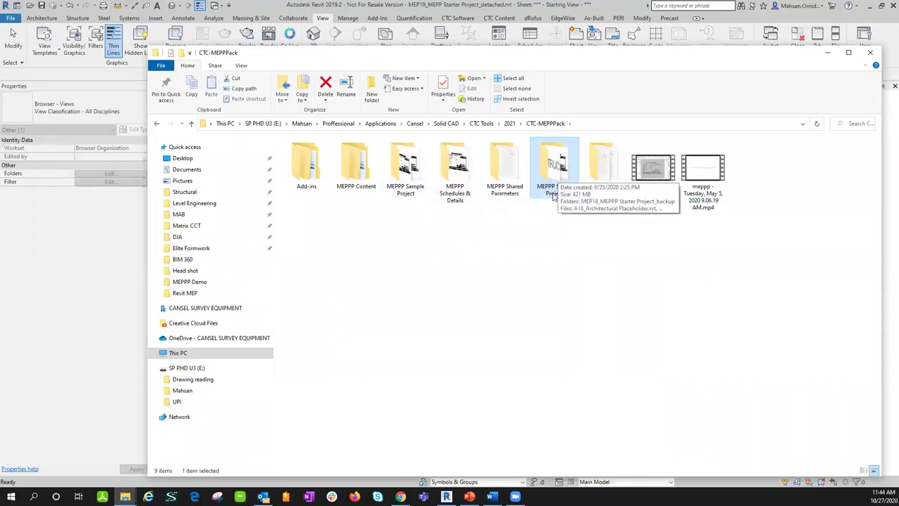
click(599, 177)
double_click(600, 177)
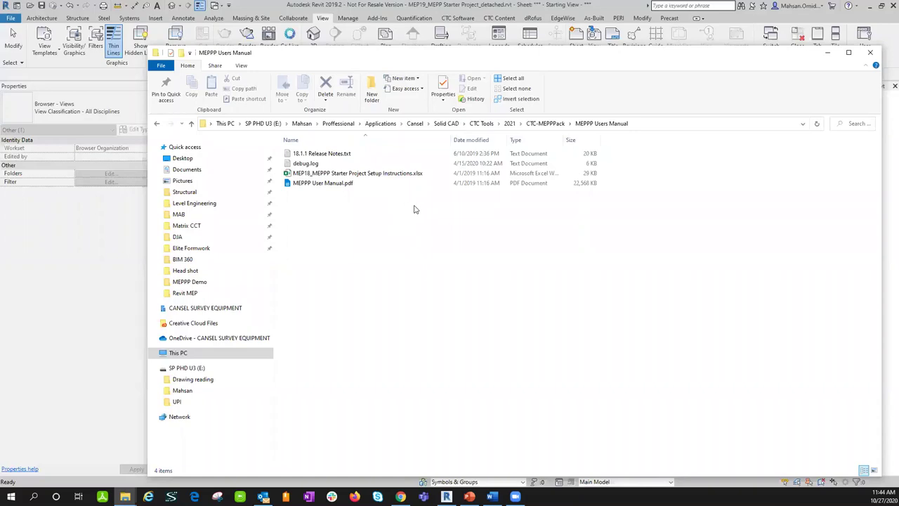
click(870, 54)
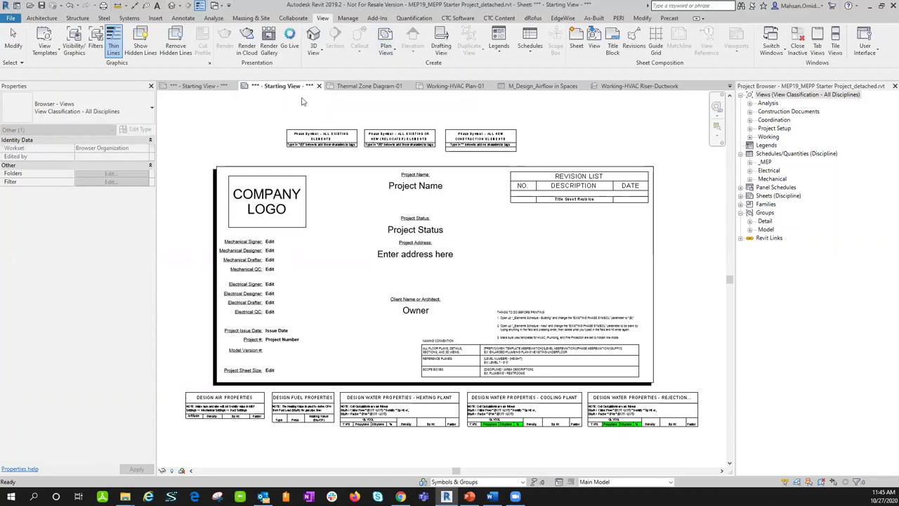
- Switch between the two Starting View sheets and review the three linked placeholder models in Manage Links
click(196, 87)
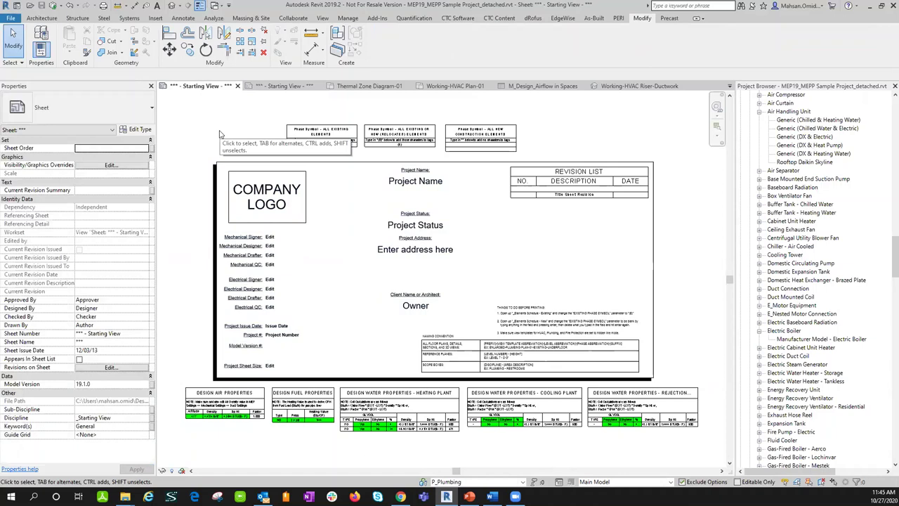
click(280, 86)
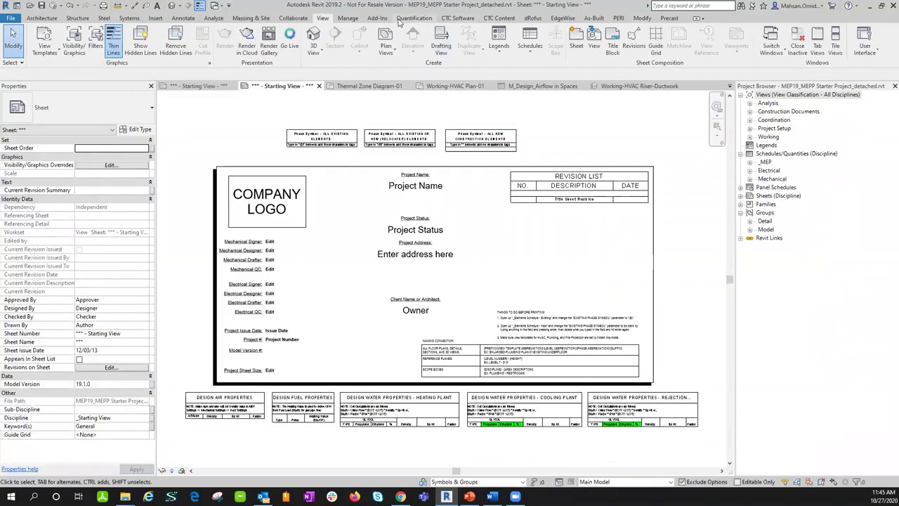
click(348, 19)
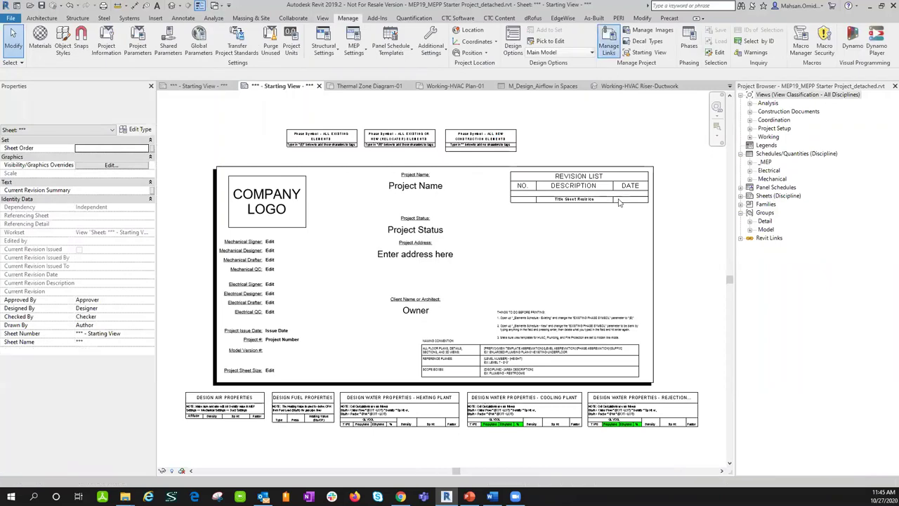
click(506, 285)
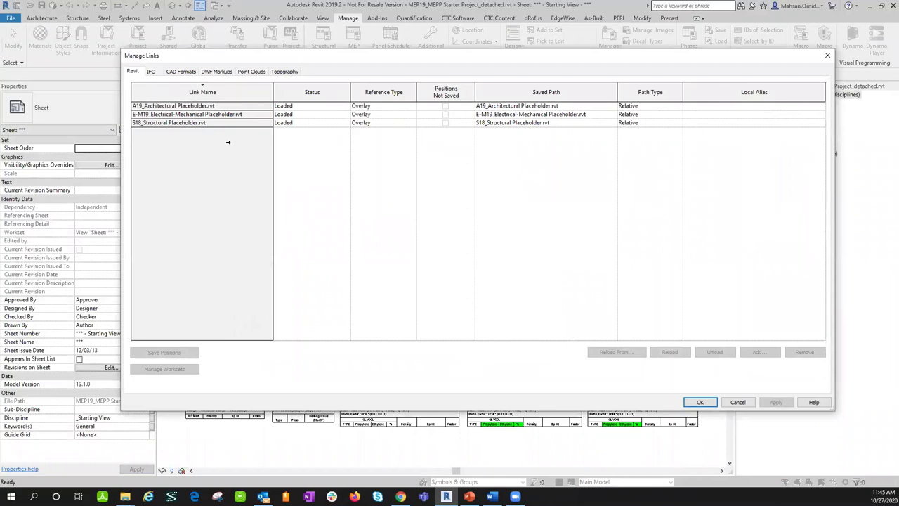
click(738, 401)
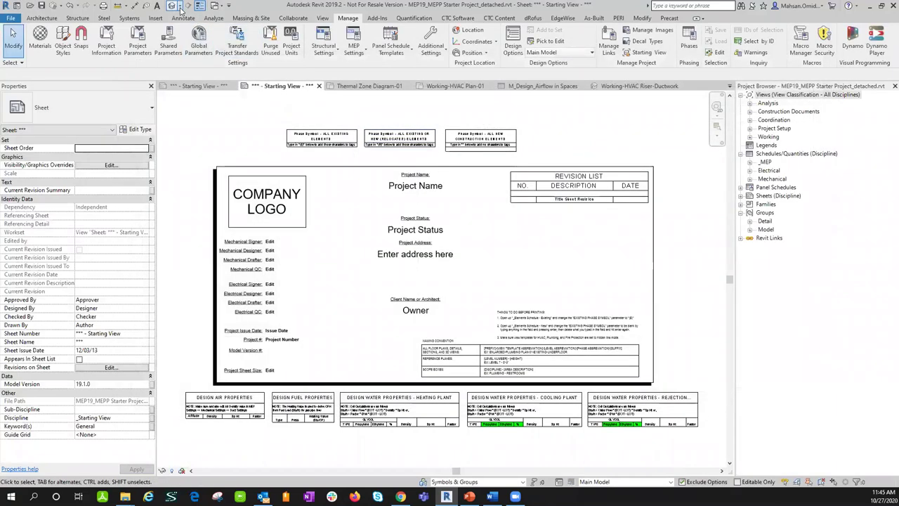
- Open the default 3D view with the 3D shortcut, orbit and zoom around the riser model, then close it
key(3)
key(d)
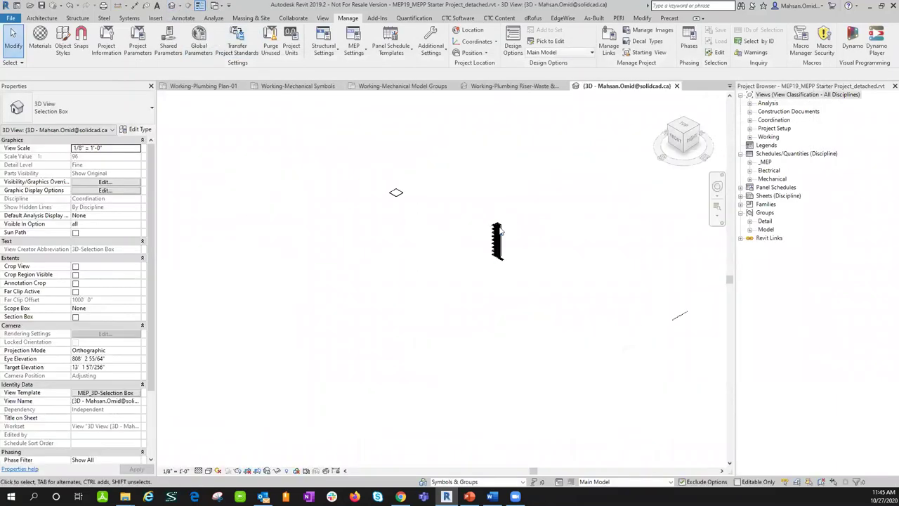
shift+middle_drag(502, 247, 417, 345)
scroll(387, 263, up, 3)
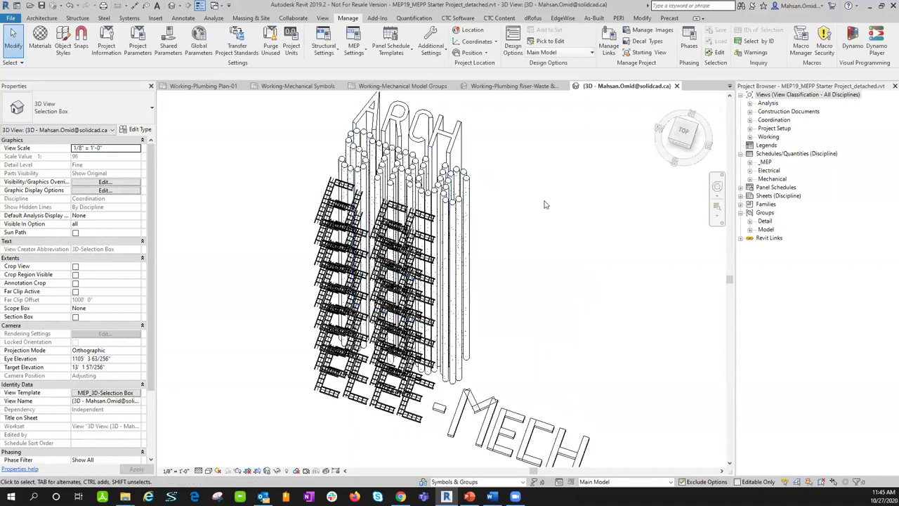
scroll(545, 210, down, 4)
middle_drag(542, 218, 439, 267)
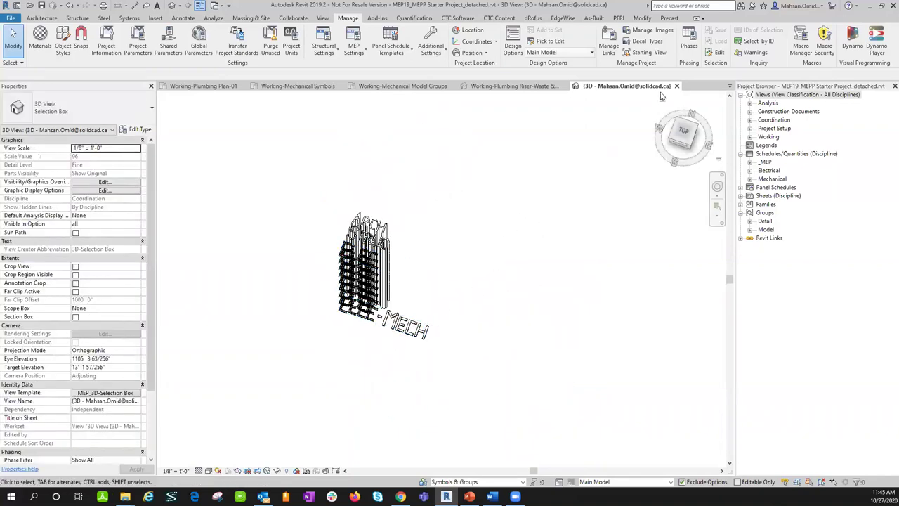
click(677, 86)
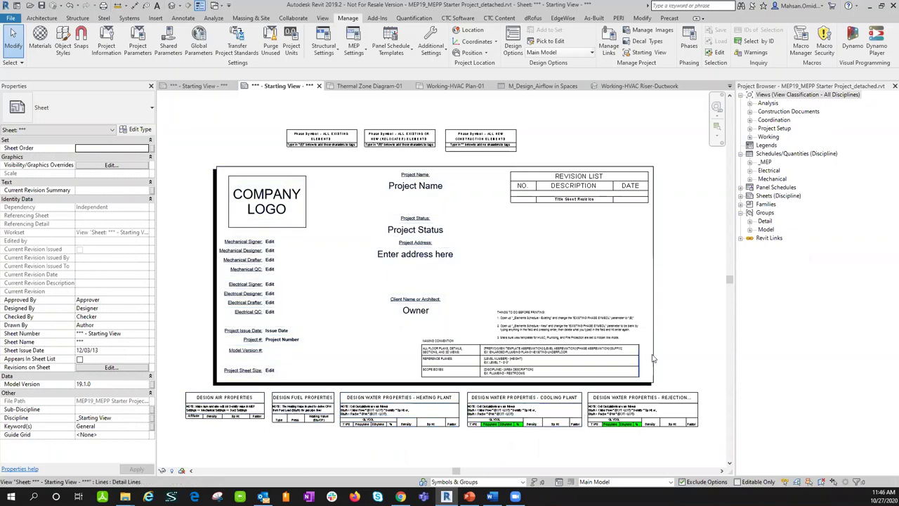
- Pan across the sheet's schedules and open the Phase Symbol – All Existing Elements schedule
middle_drag(668, 345, 628, 277)
scroll(345, 335, up, 4)
middle_drag(579, 401, 422, 351)
scroll(497, 337, up, 2)
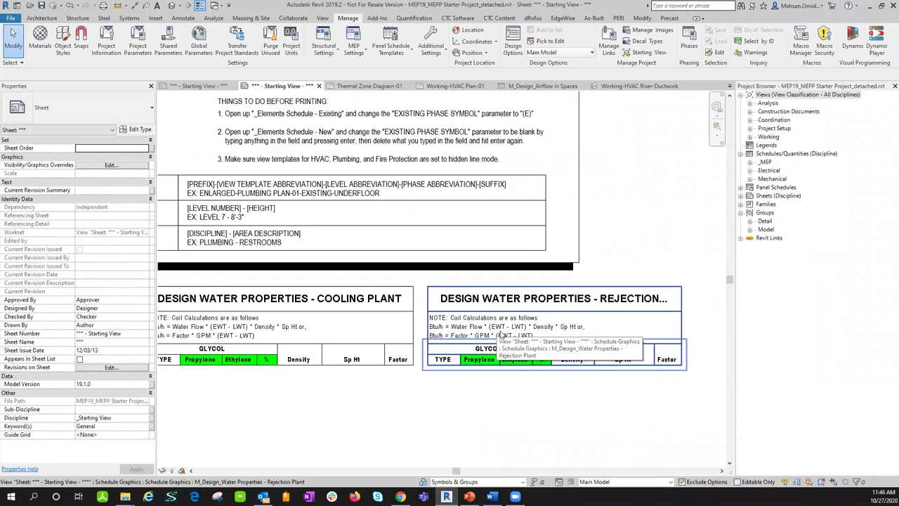
scroll(497, 338, down, 4)
middle_drag(562, 199, 693, 377)
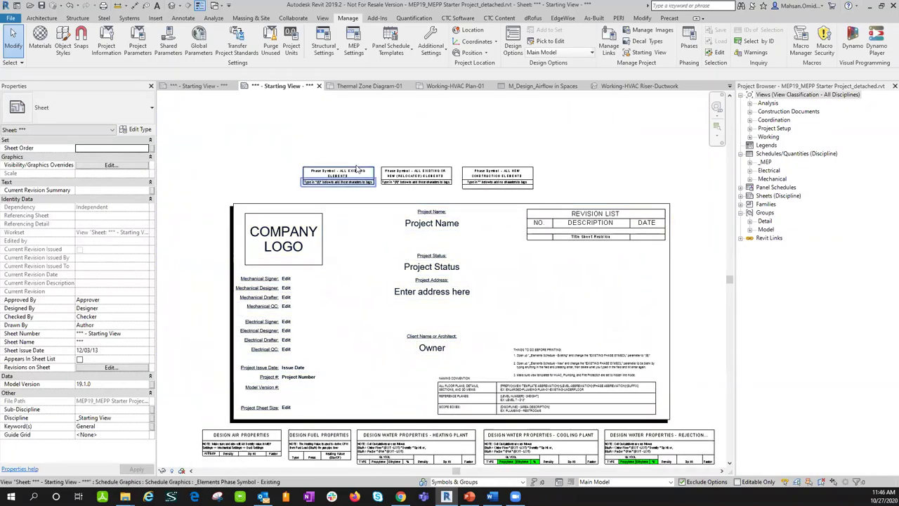
scroll(356, 166, up, 3)
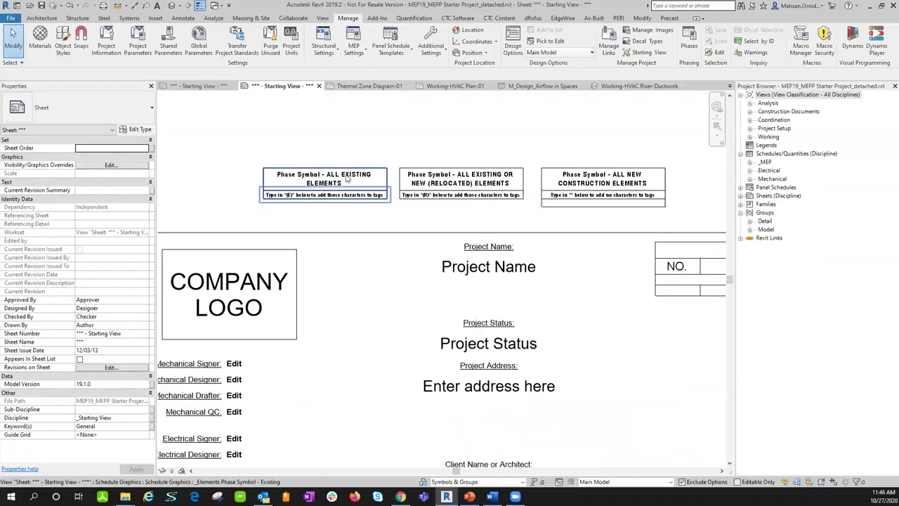
middle_drag(428, 217, 399, 234)
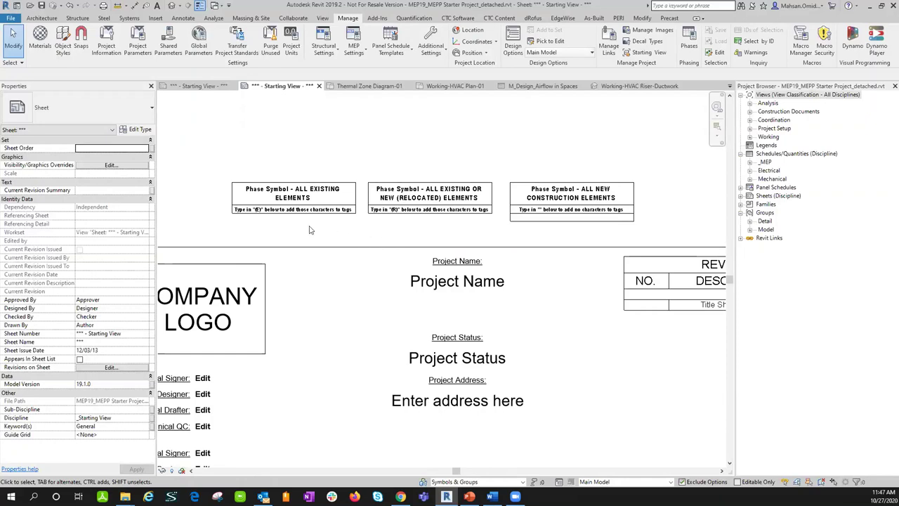
click(268, 213)
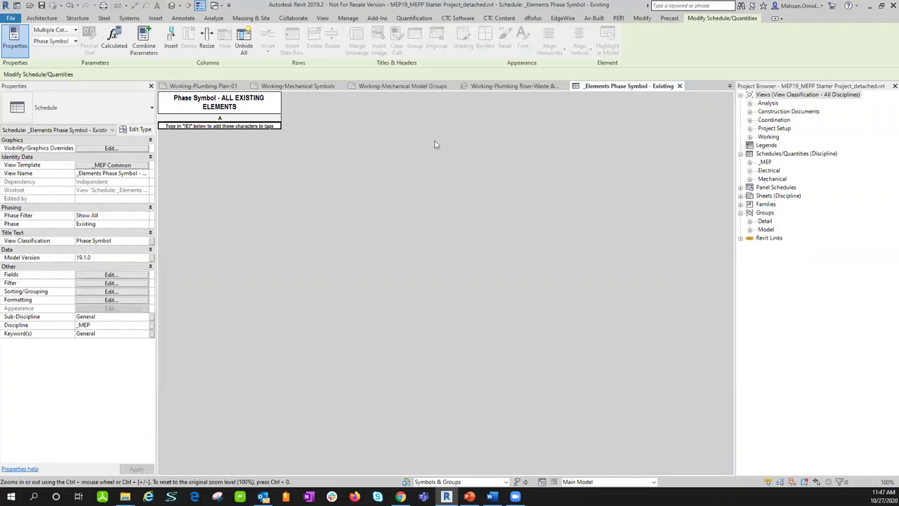
- Close the _Elements Phase Symbol - Existing schedule view to return to the sheet
click(680, 86)
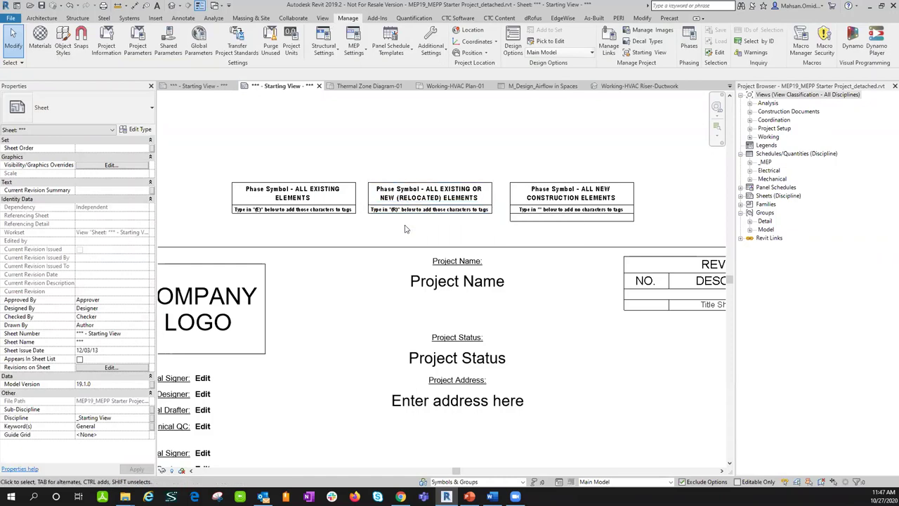
- Zoom out to the full sheet, browse the Analysis floor plans and HVAC diagram views, then collapse them
scroll(454, 199, down, 3)
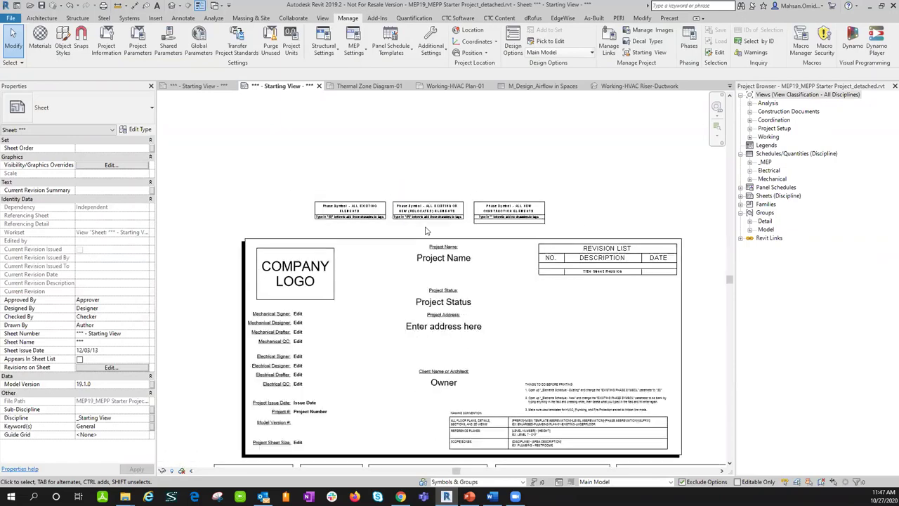
middle_drag(557, 172, 499, 133)
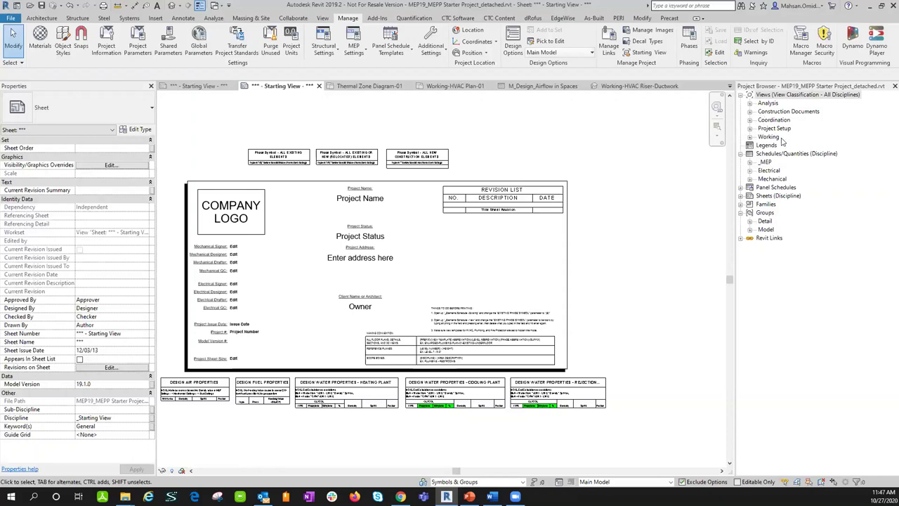
click(751, 103)
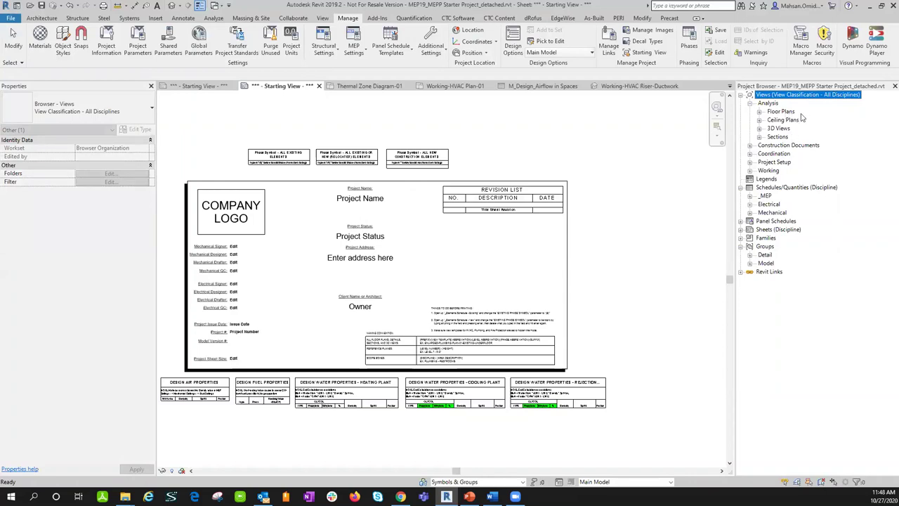
click(758, 113)
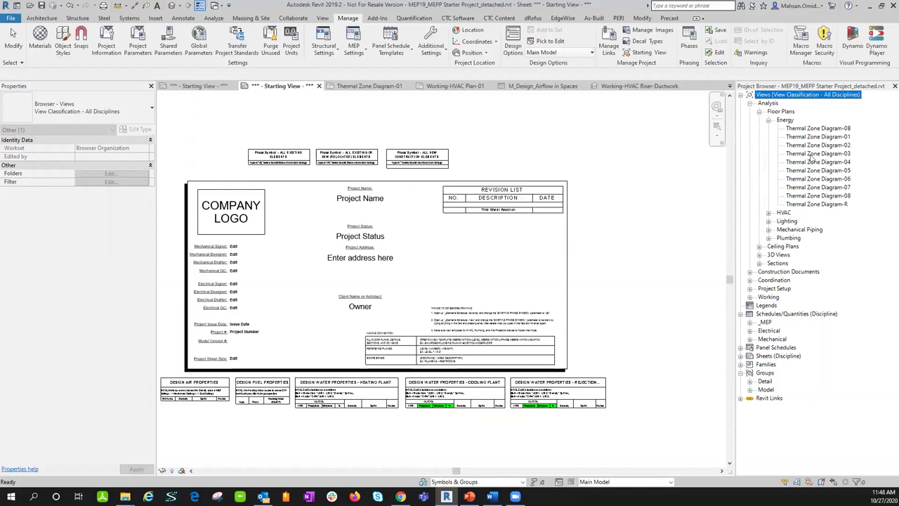
click(769, 120)
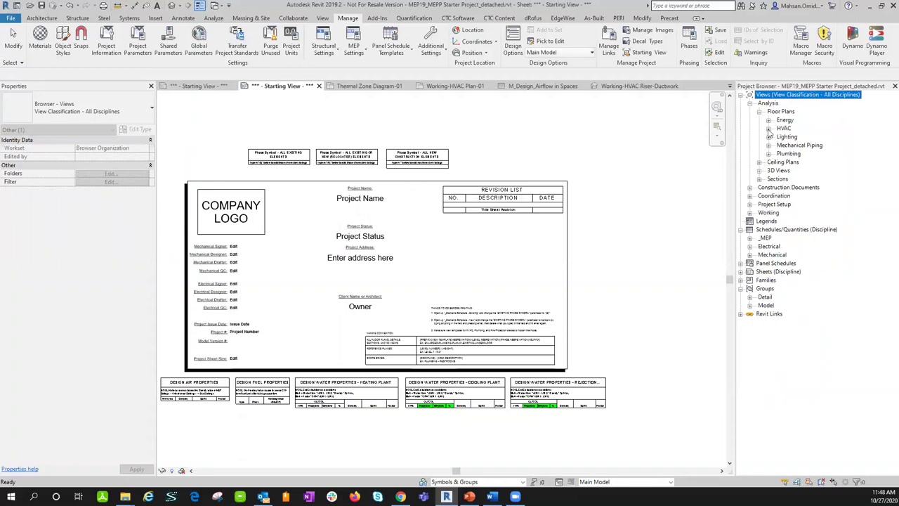
click(769, 129)
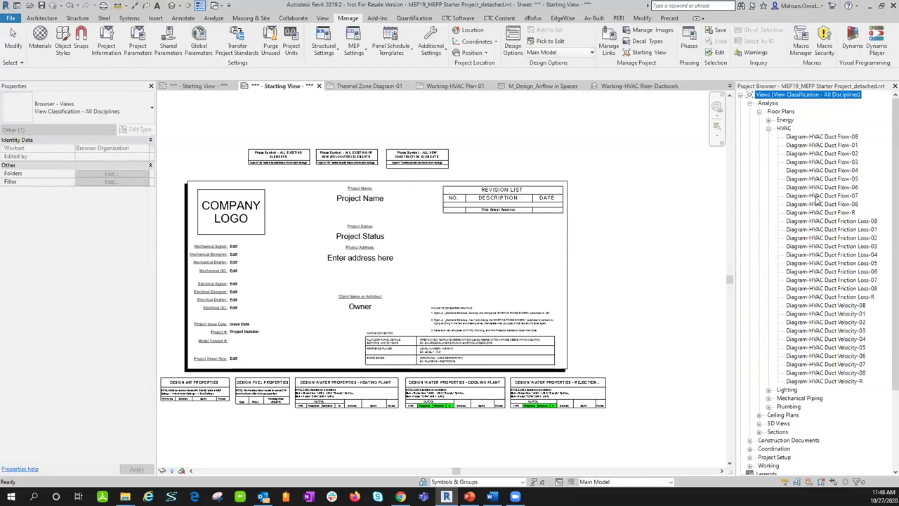
click(769, 129)
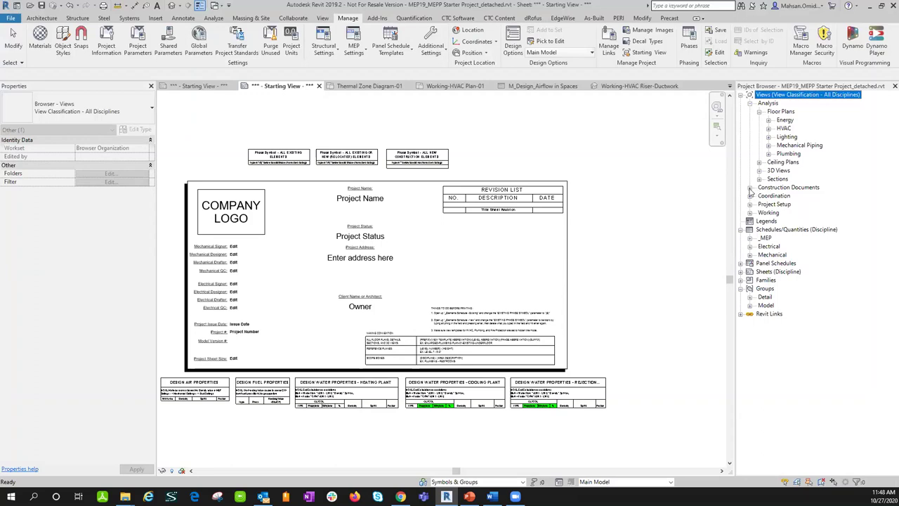
click(749, 104)
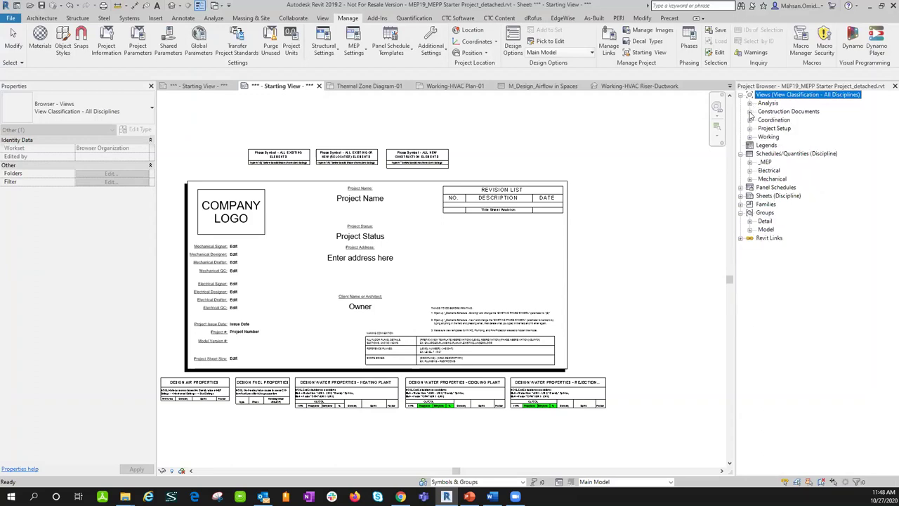
- Expand the Construction Documents views and the Mechanical sheets under Sheets (Discipline)
click(750, 111)
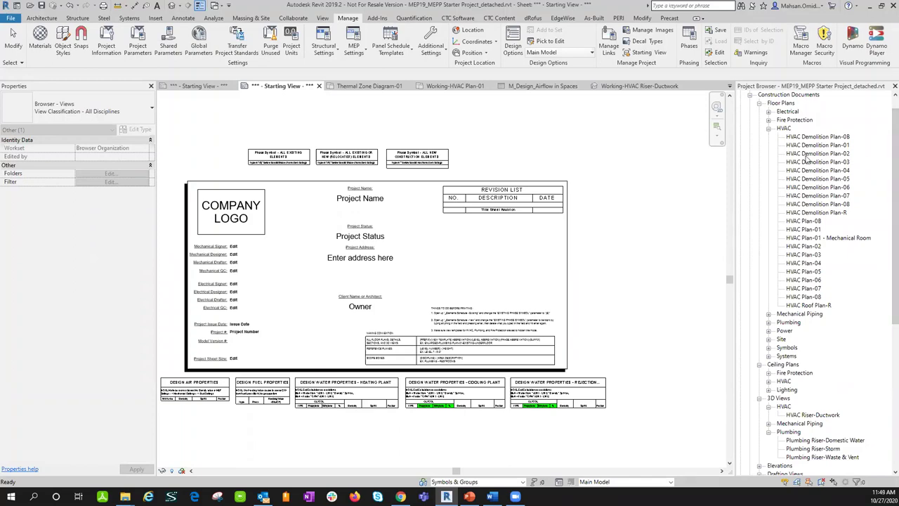
drag(889, 184, 887, 342)
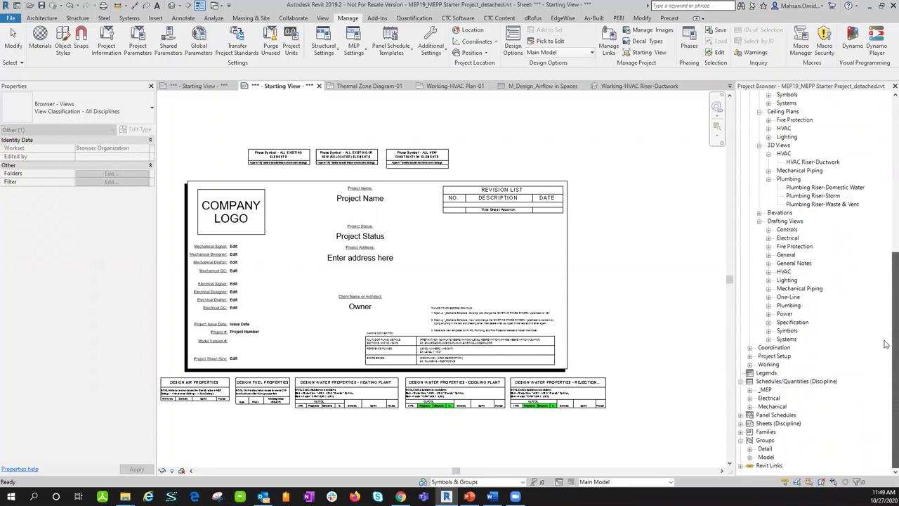
click(742, 424)
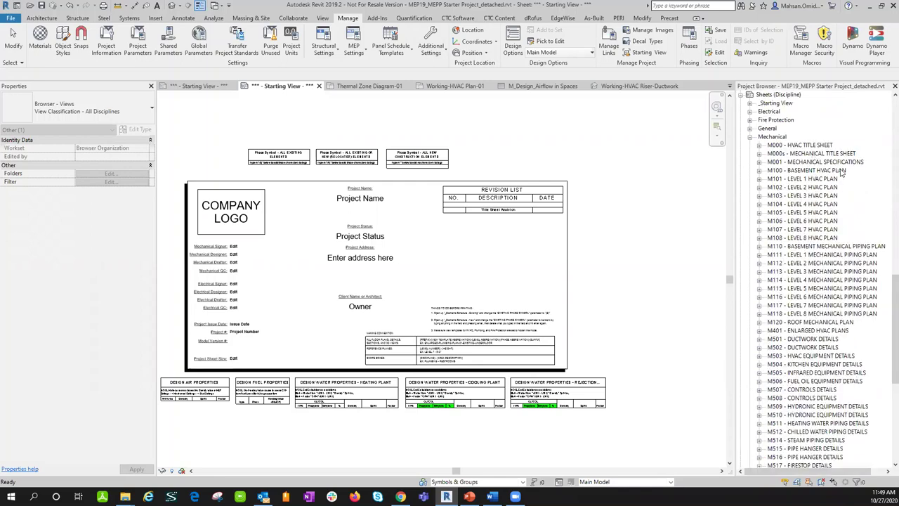
- Expand the Working views and scroll through them down to Working-Test Elements - All, Air Terminals to Roof Fans
drag(886, 302, 886, 207)
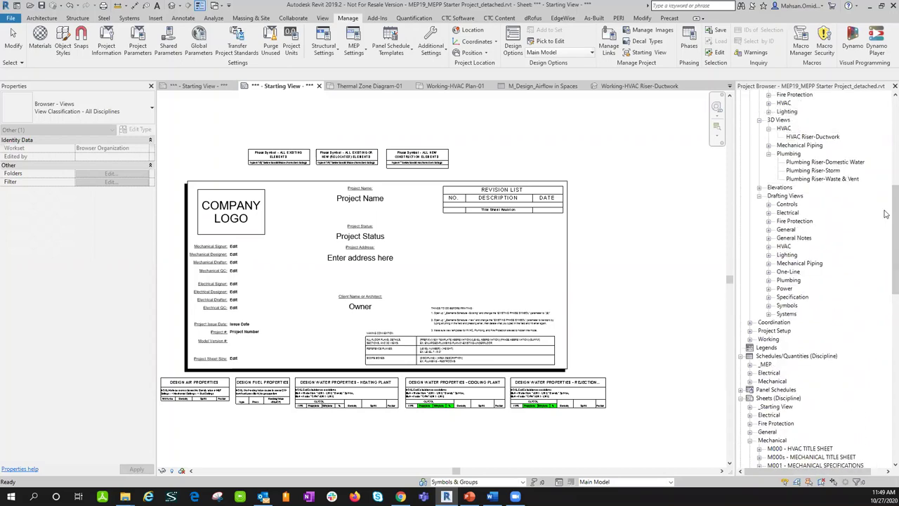
click(750, 340)
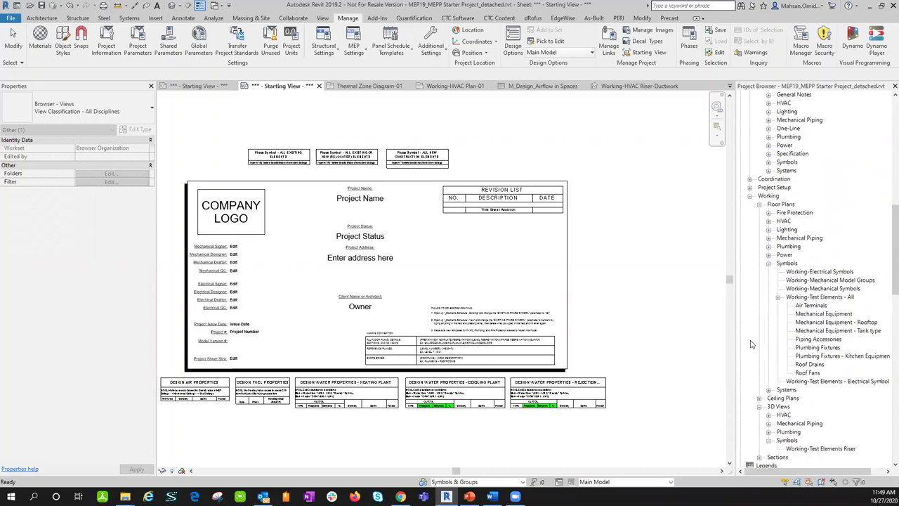
scroll(886, 229, up, 4)
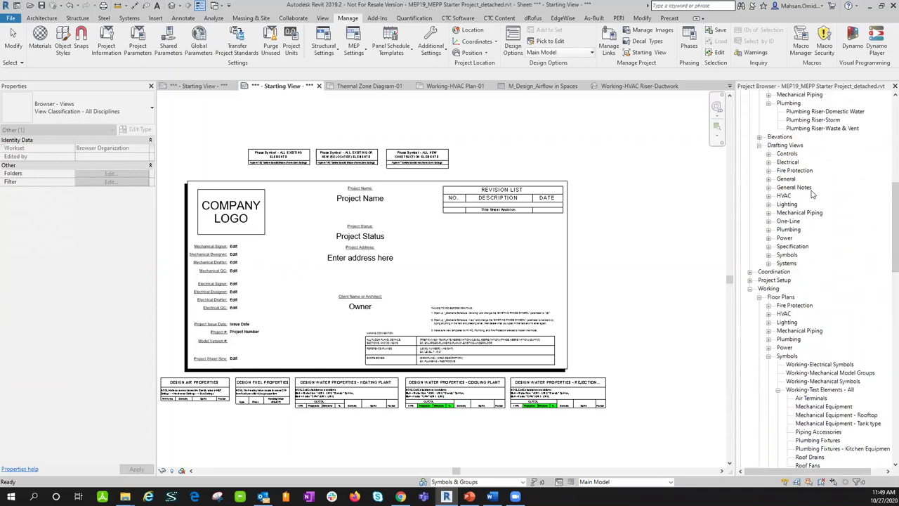
scroll(807, 268, up, 2)
scroll(807, 267, up, 5)
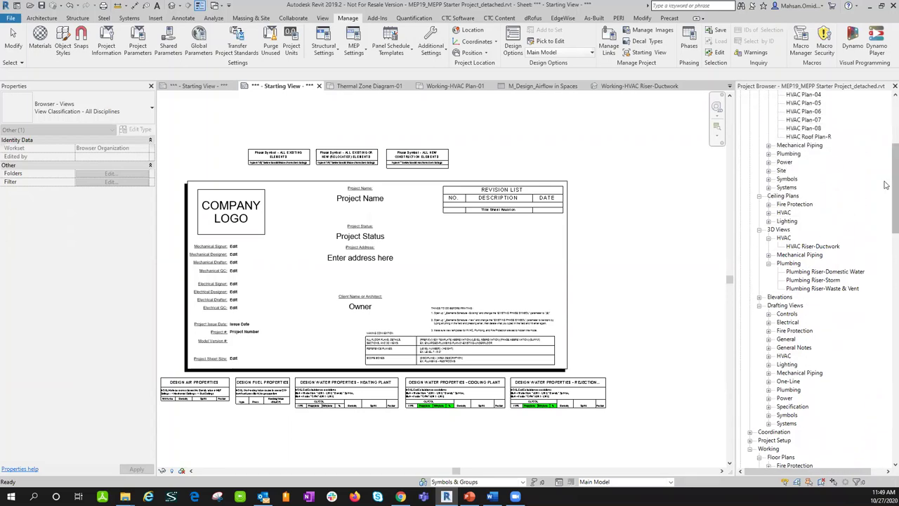
scroll(886, 141, up, 7)
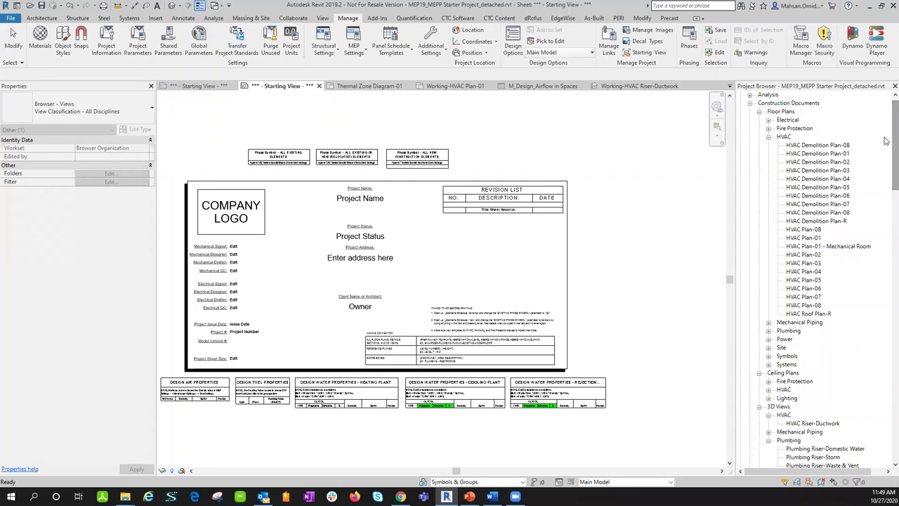
scroll(886, 168, down, 10)
scroll(886, 213, down, 8)
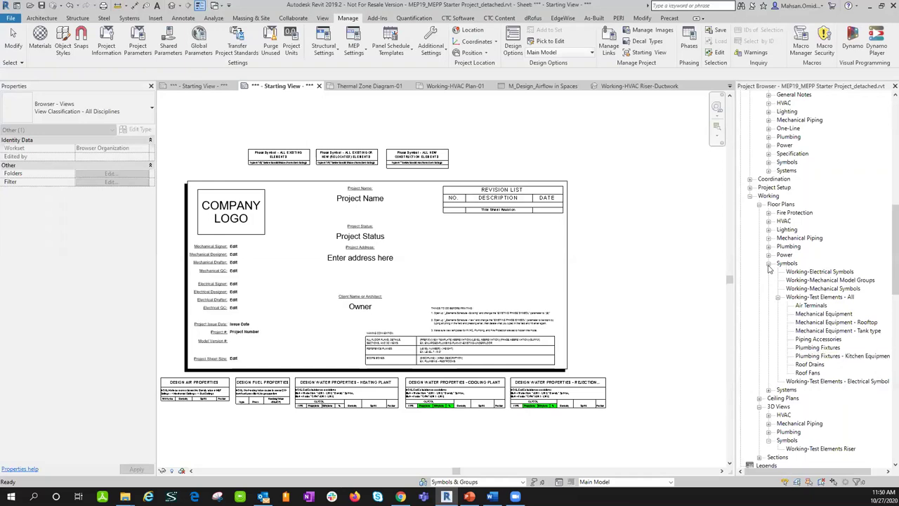
- Collapse Working and Construction Documents, peek into Coordination, then expand the Project Setup floor plans
click(750, 197)
drag(894, 219, 887, 84)
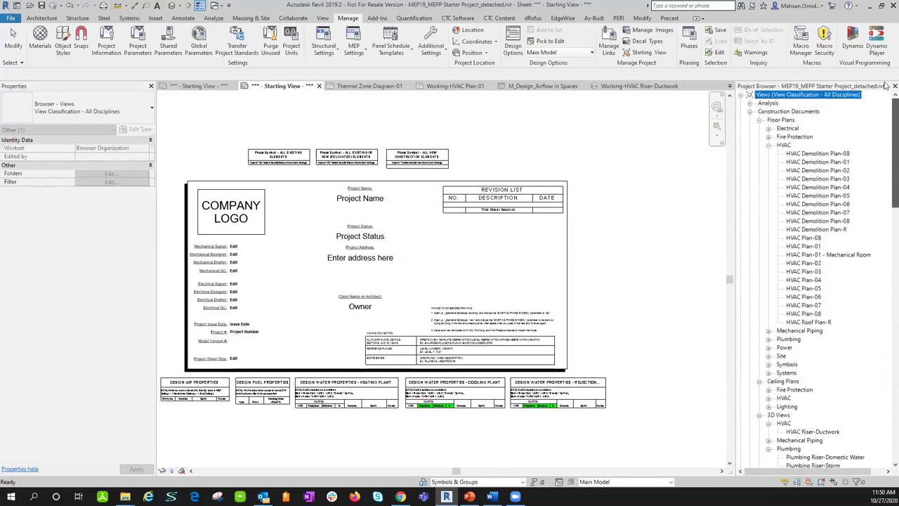
click(750, 112)
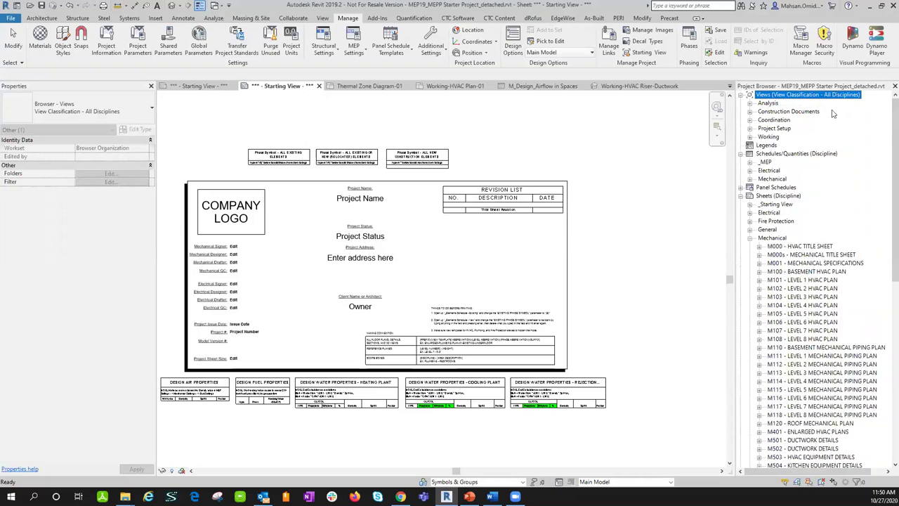
click(751, 120)
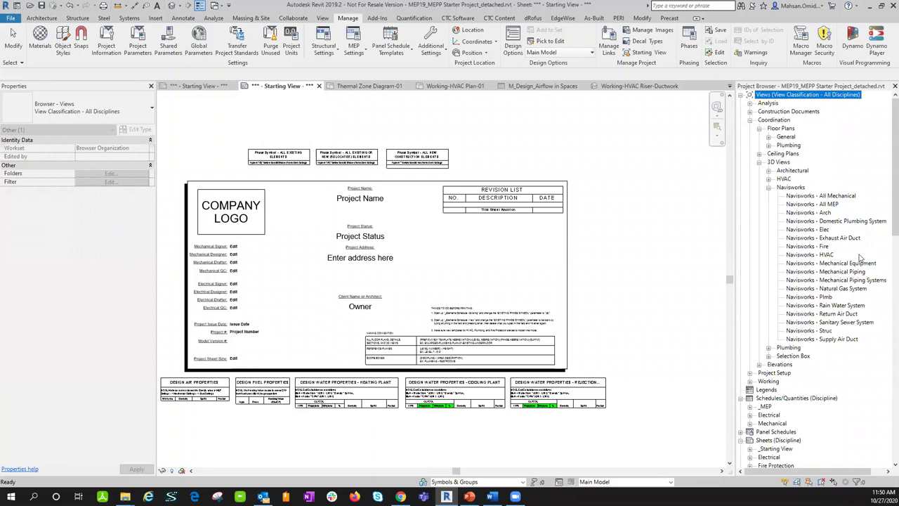
click(750, 120)
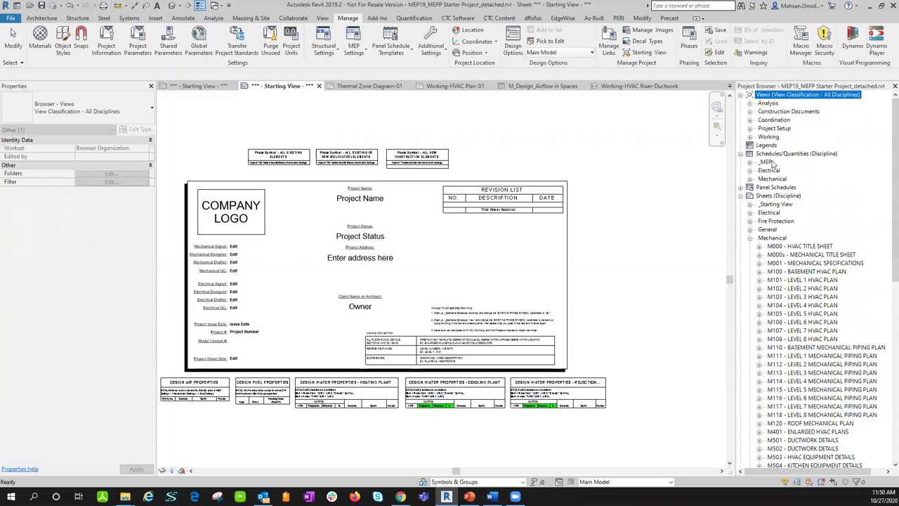
click(750, 129)
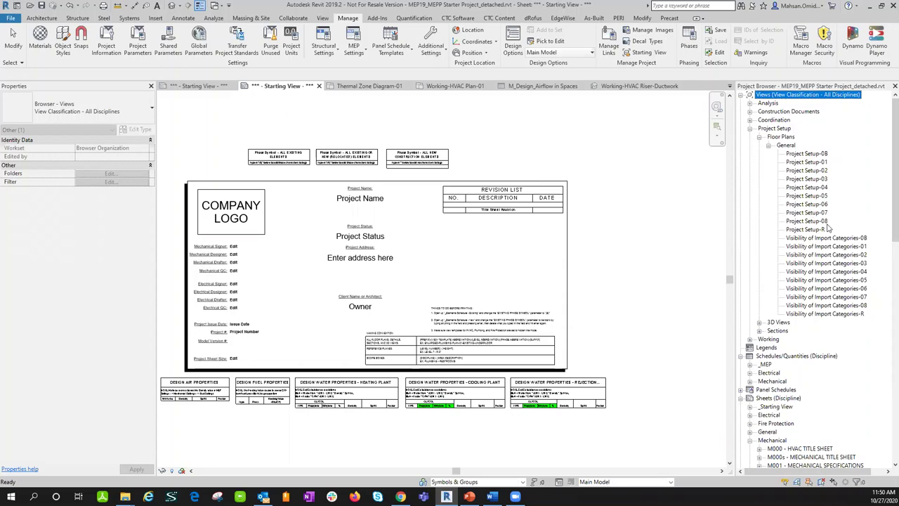
double_click(808, 162)
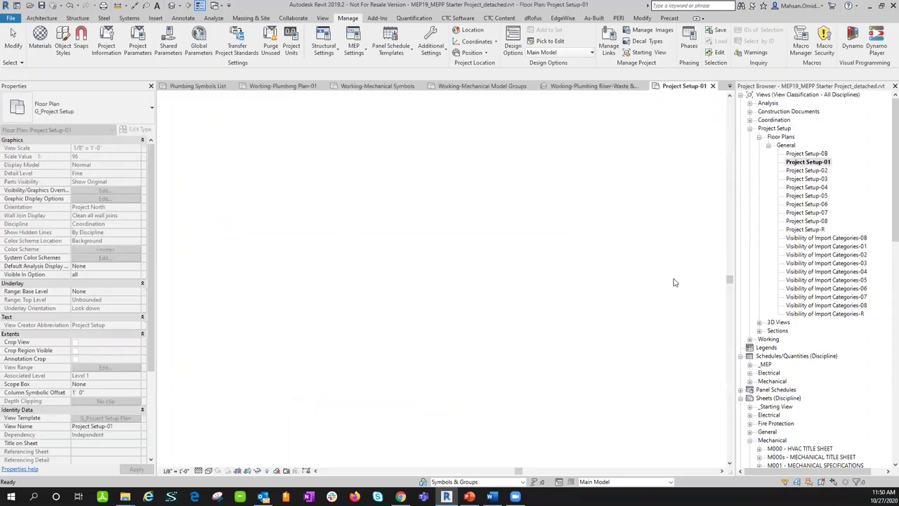
scroll(497, 265, down, 3)
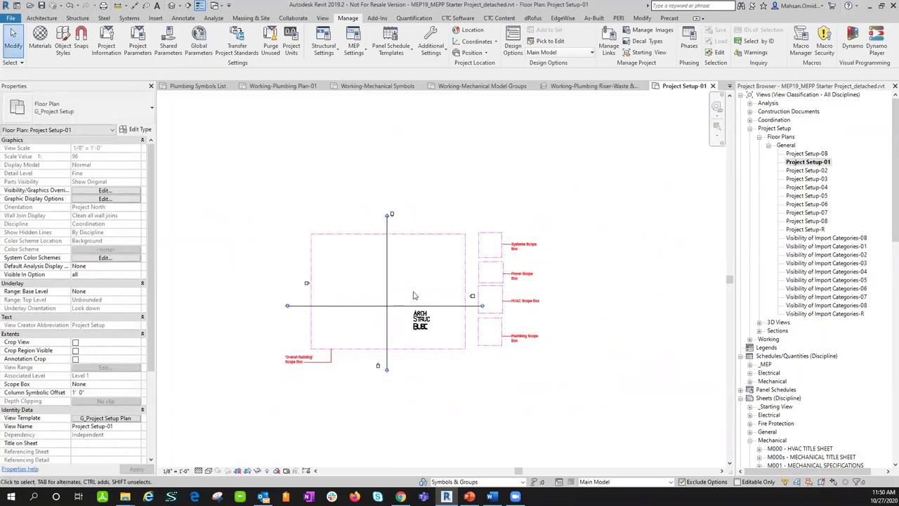
scroll(416, 297, up, 2)
middle_drag(427, 279, 477, 258)
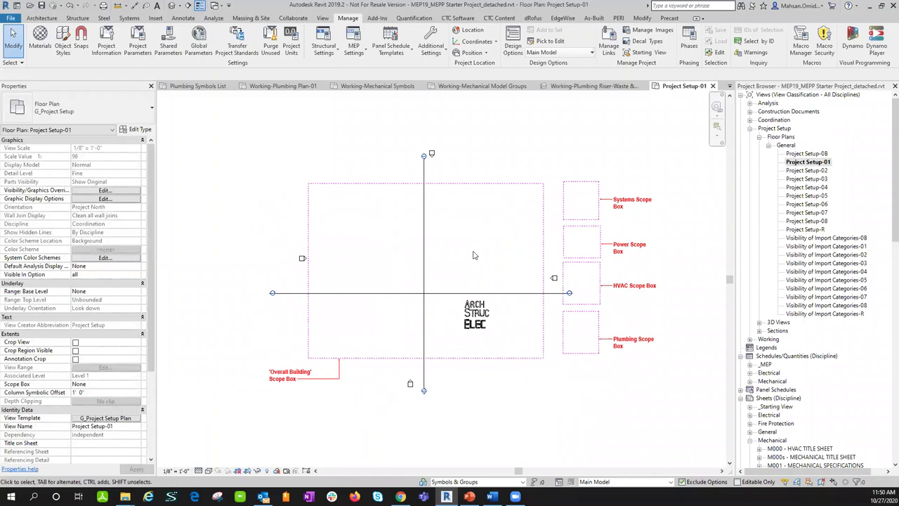
click(450, 188)
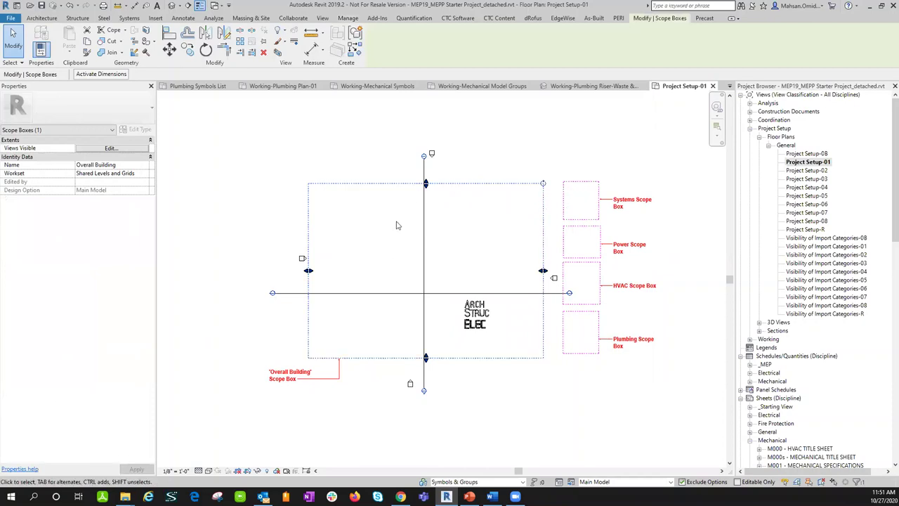
click(378, 164)
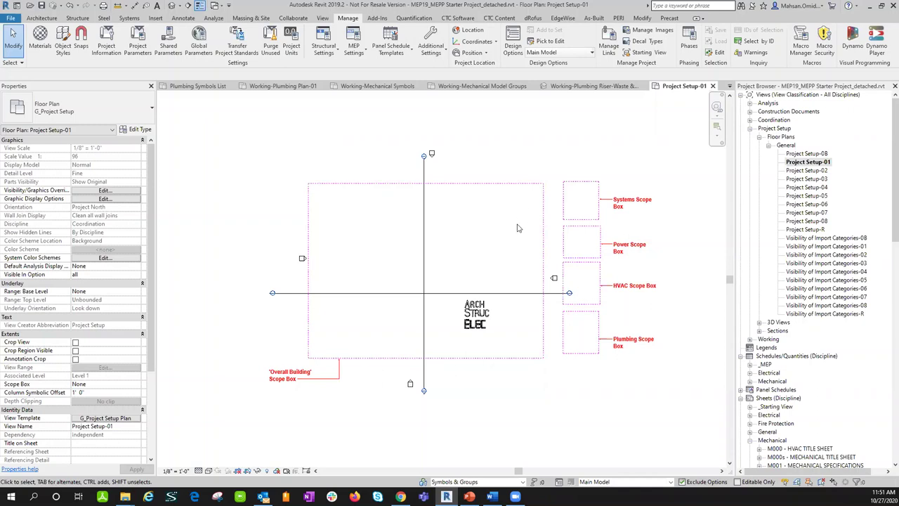
drag(592, 240, 489, 211)
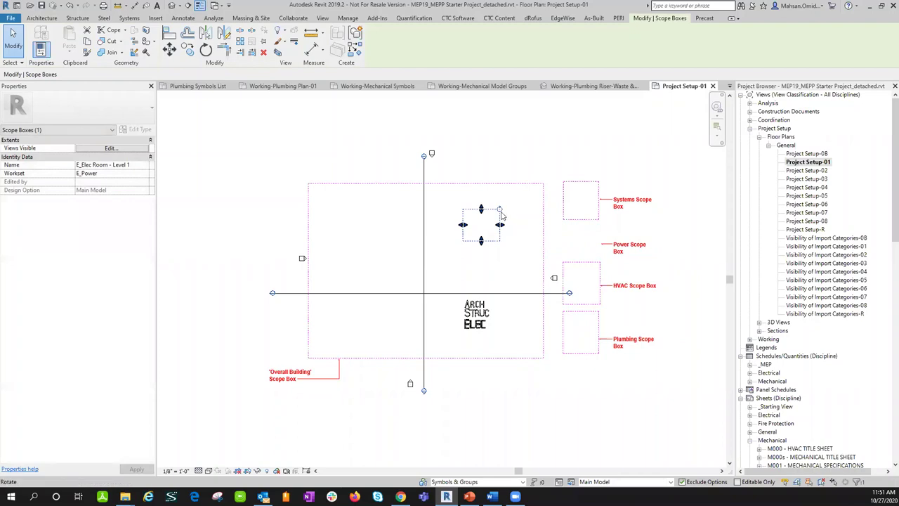
click(497, 211)
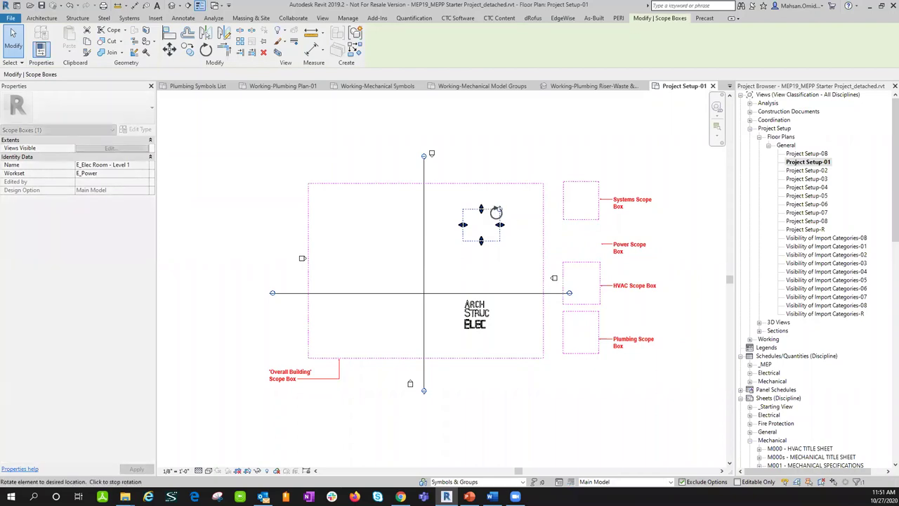
click(501, 215)
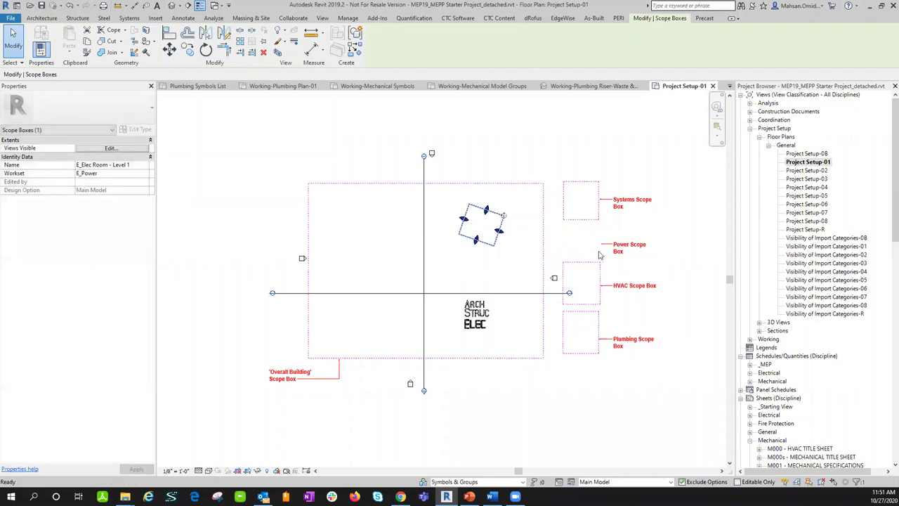
key(ctrl+z)
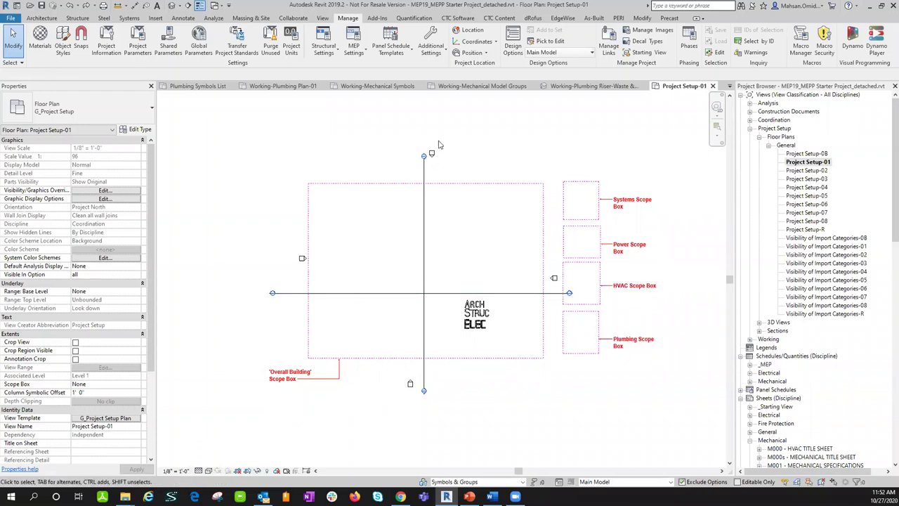
scroll(439, 144, up, 3)
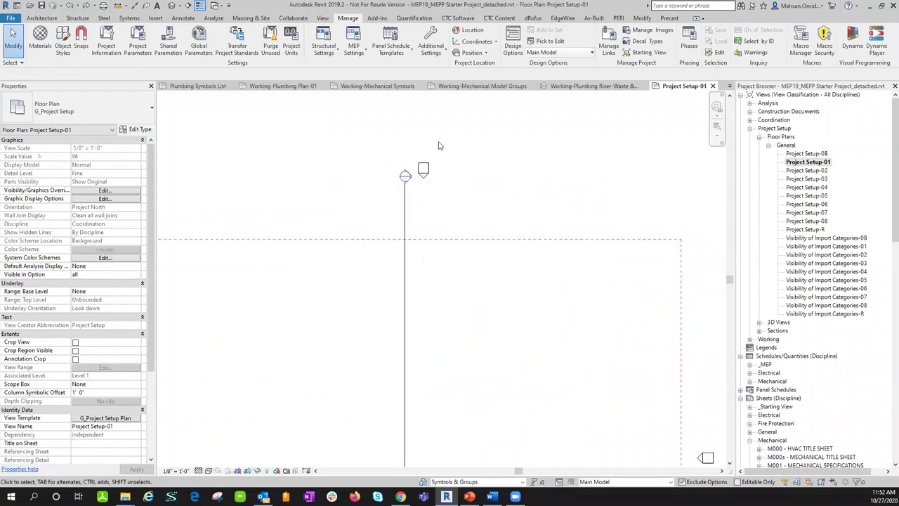
- Open the vertical section from the plan and pan through Levels 3 to 8, Roof and the Level 7 reference plane
double_click(406, 176)
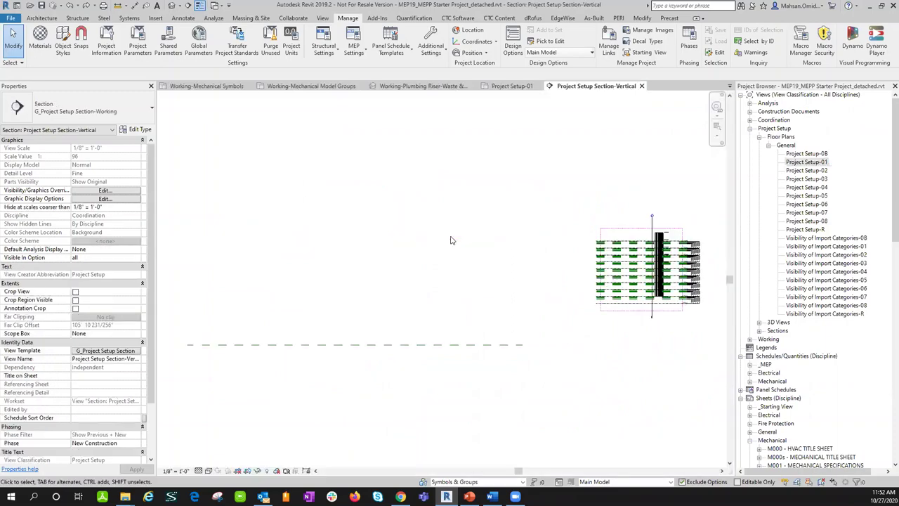
middle_drag(671, 273, 518, 265)
scroll(519, 266, up, 5)
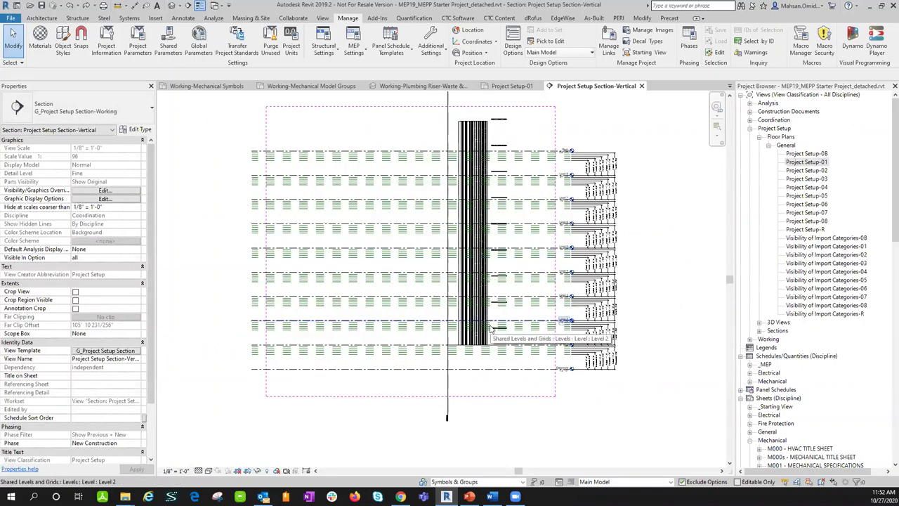
scroll(620, 164, up, 3)
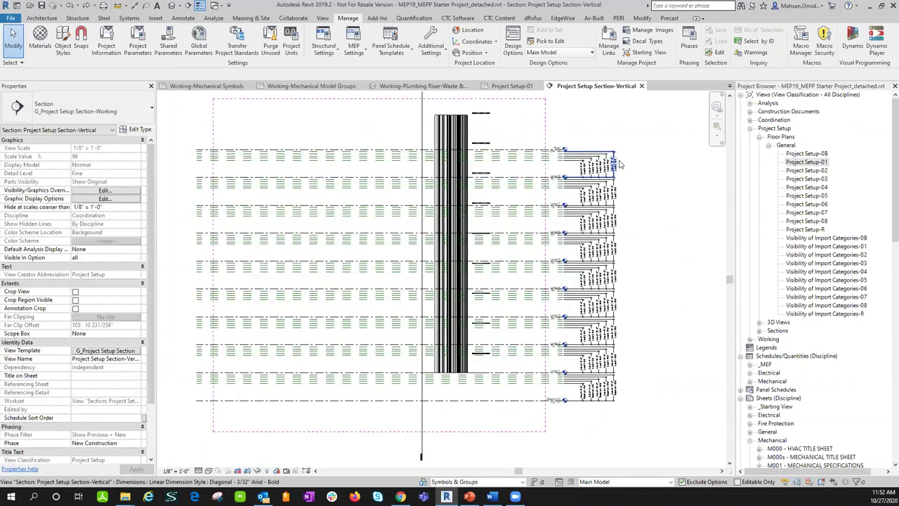
scroll(620, 165, down, 3)
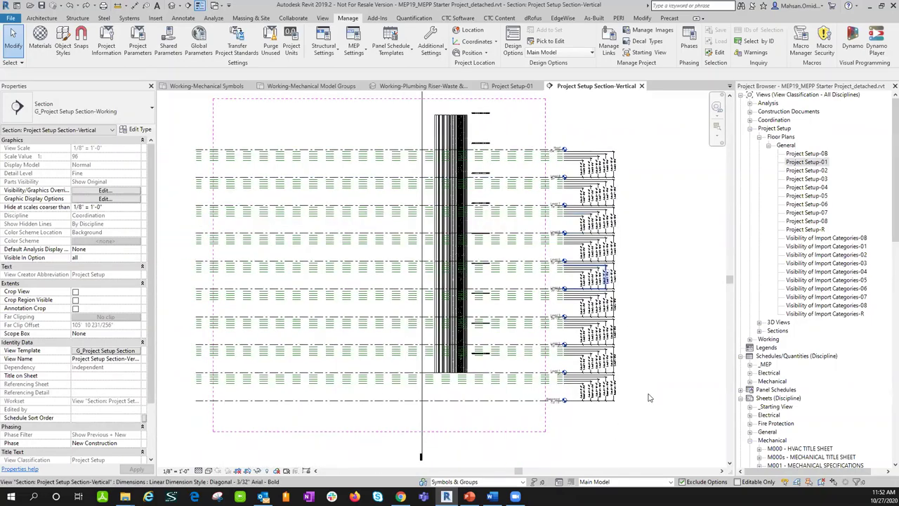
scroll(613, 399, up, 5)
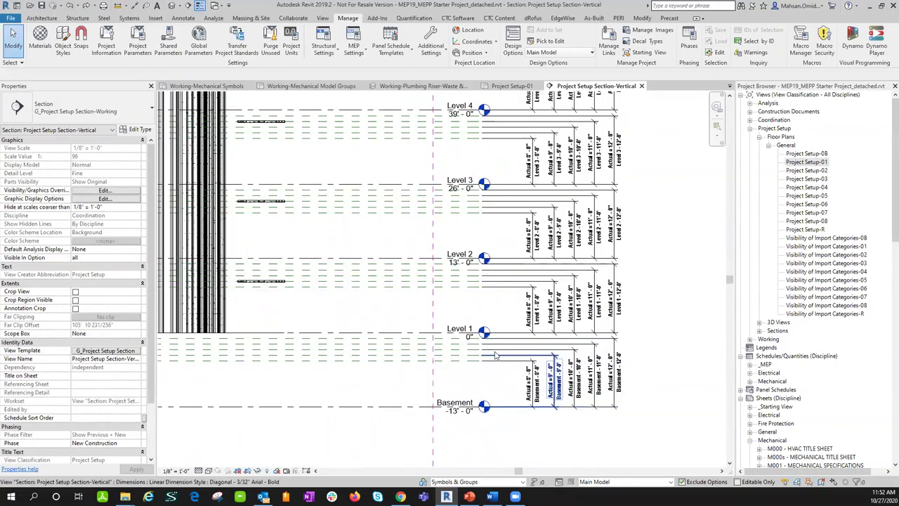
middle_drag(469, 149, 473, 365)
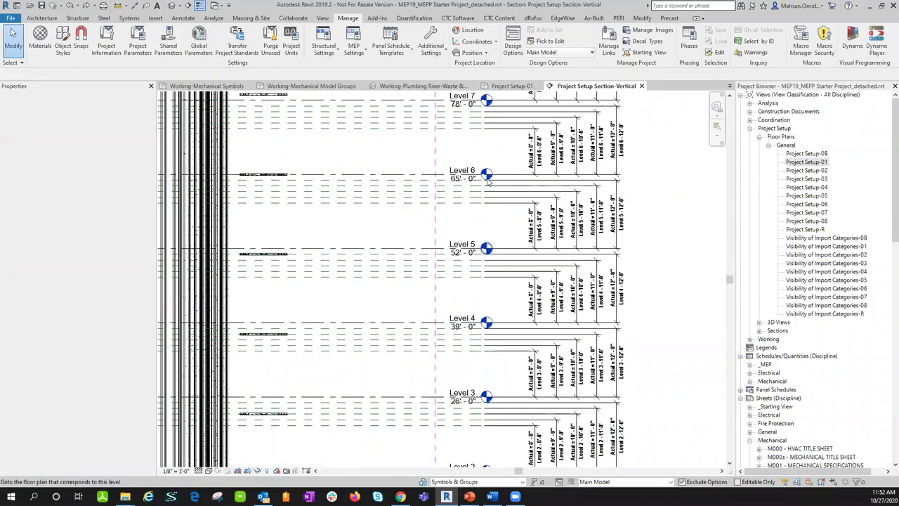
middle_drag(488, 229, 469, 118)
middle_drag(473, 148, 476, 137)
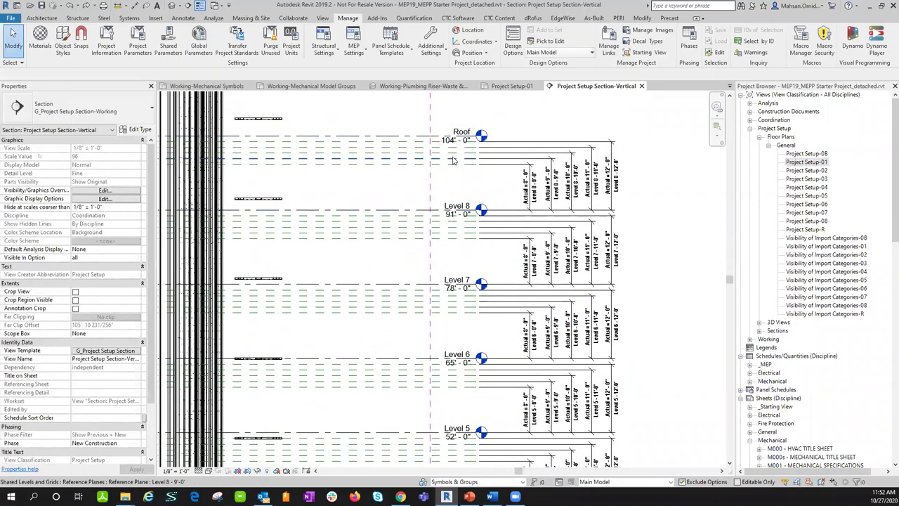
middle_drag(451, 183, 404, 173)
scroll(520, 267, up, 3)
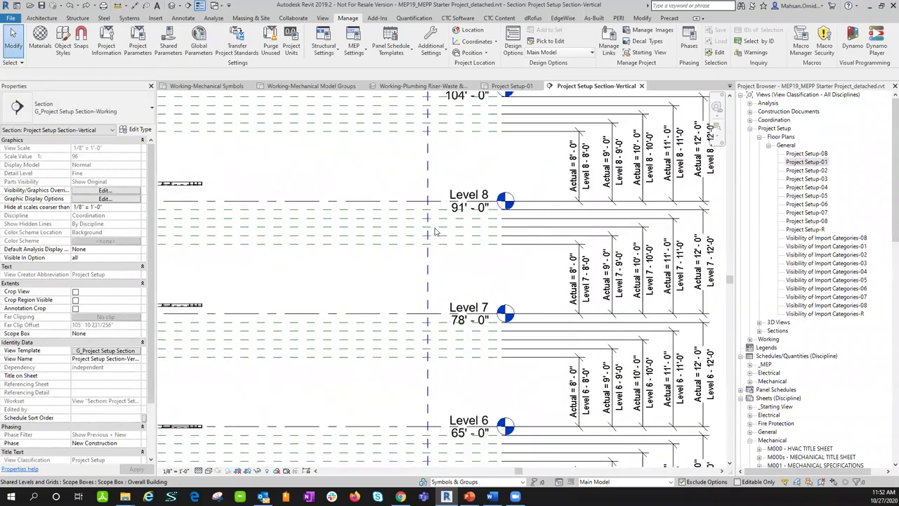
middle_drag(520, 267, 407, 217)
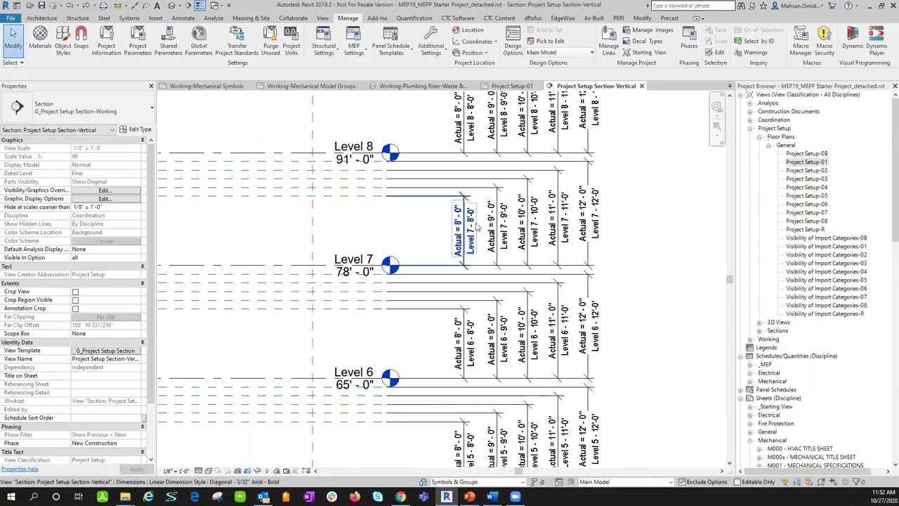
- Move the Level 7 - 8'-0" reference plane to 7' 0" above Level 7
click(376, 198)
scroll(277, 227, down, 2)
middle_drag(276, 227, 316, 183)
scroll(402, 221, up, 1)
drag(307, 176, 316, 244)
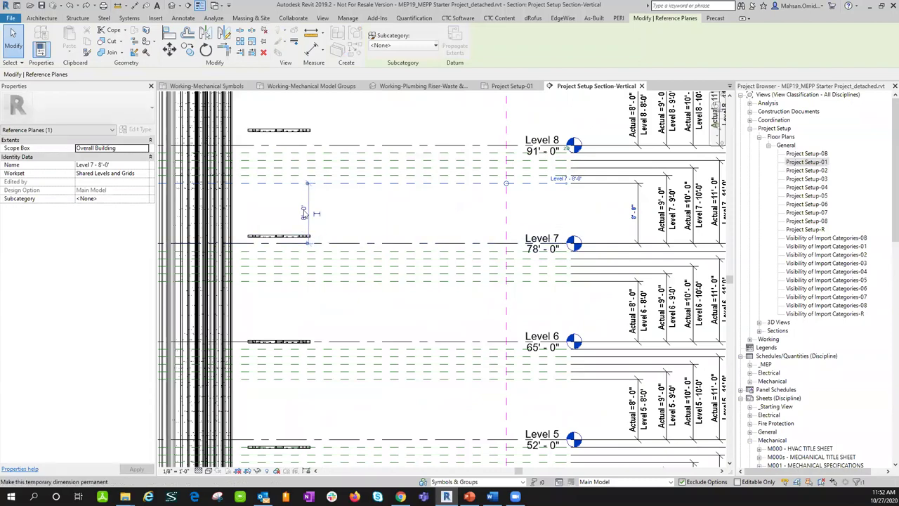
click(304, 213)
click(299, 213)
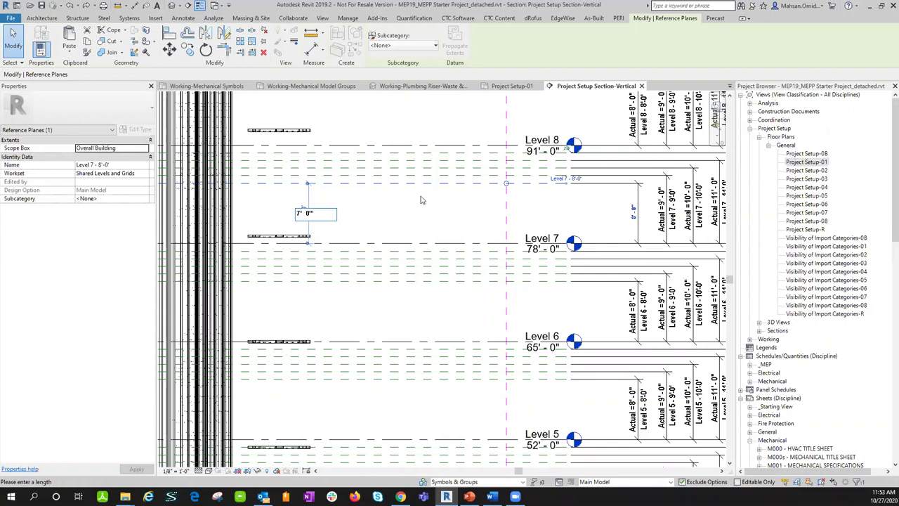
key(Return)
middle_drag(498, 224, 348, 222)
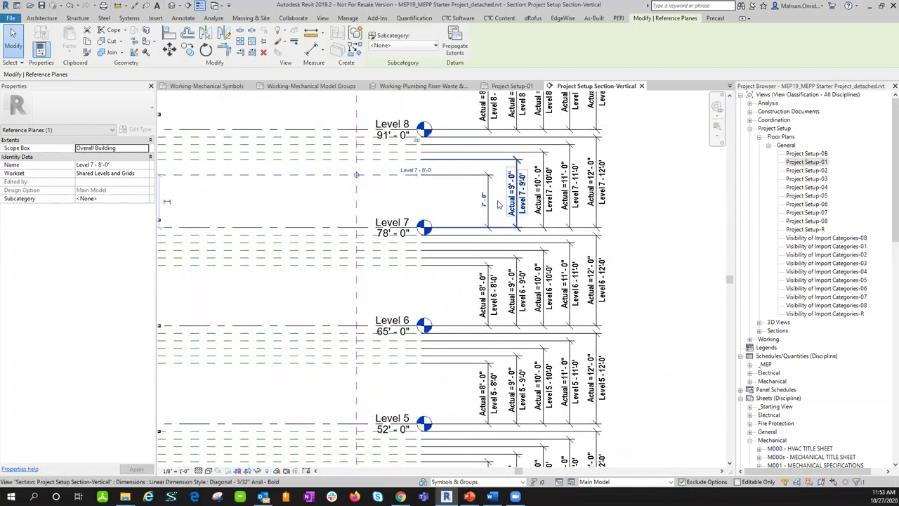
scroll(500, 205, up, 3)
key(Escape)
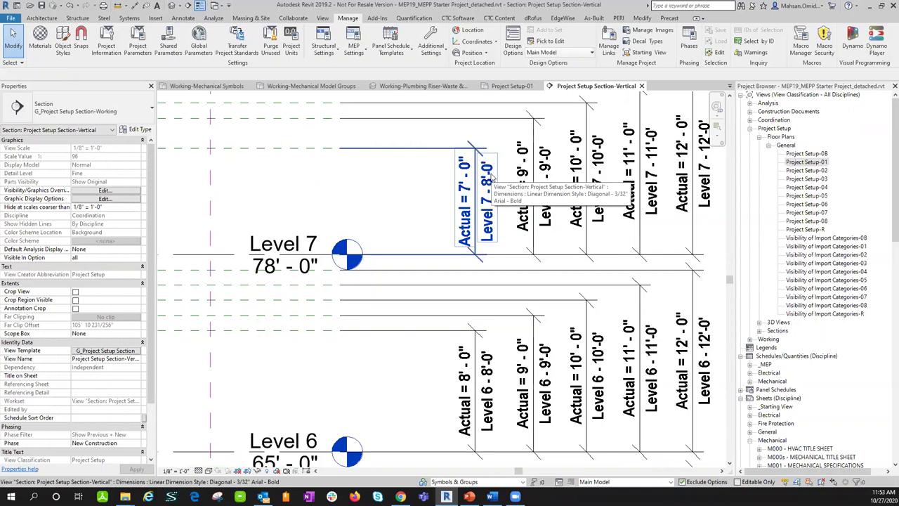
- Zoom out to the whole section and select the Overall Building scope box
scroll(424, 186, down, 2)
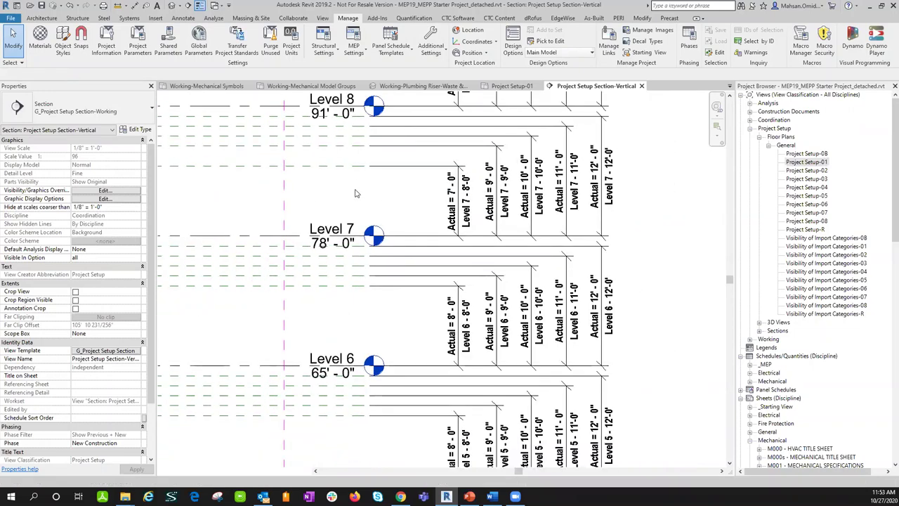
scroll(357, 194, down, 1)
scroll(391, 205, down, 1)
scroll(391, 208, down, 1)
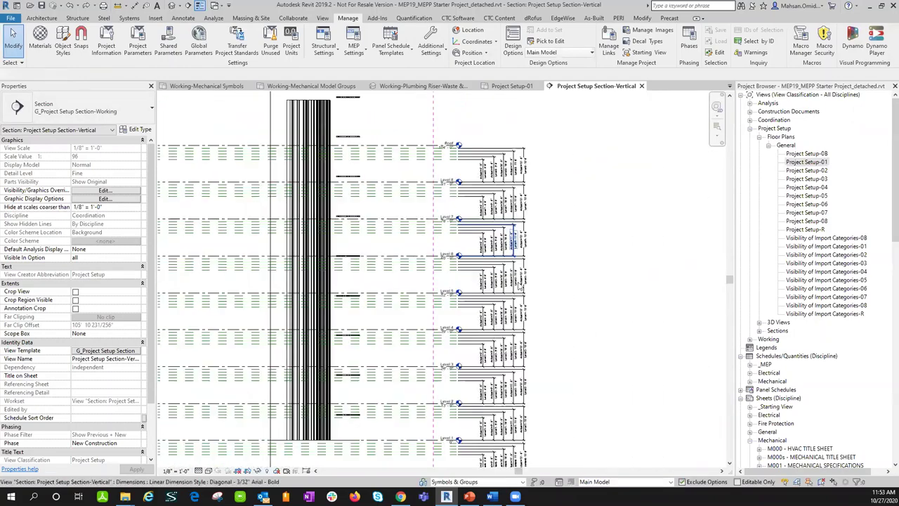
scroll(640, 250, down, 1)
scroll(639, 250, down, 1)
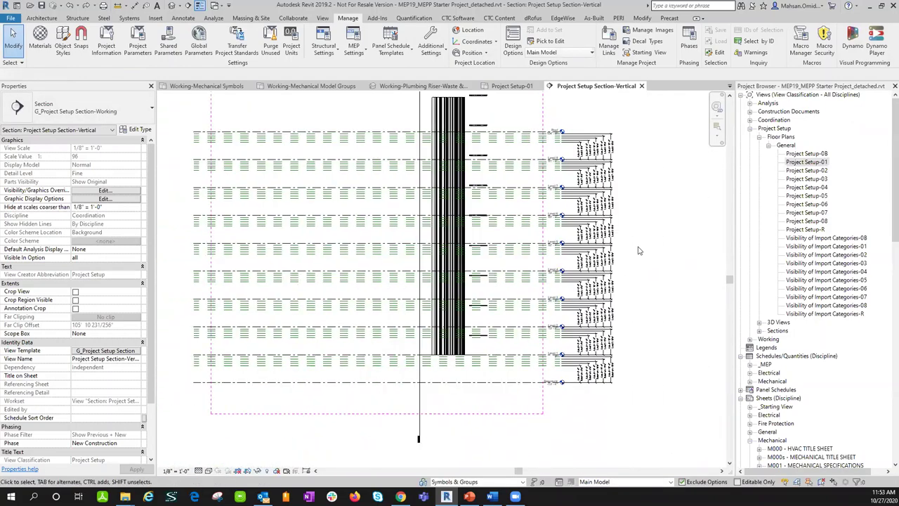
scroll(639, 251, down, 1)
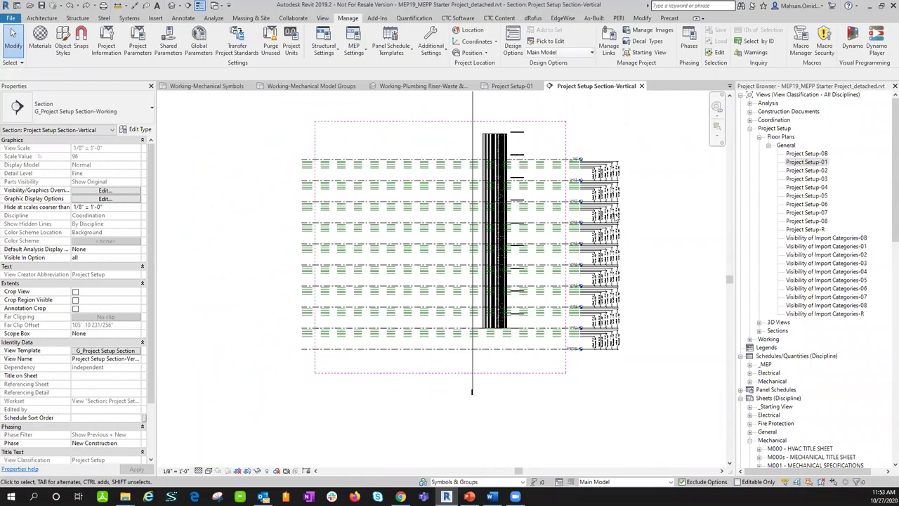
scroll(604, 175, up, 2)
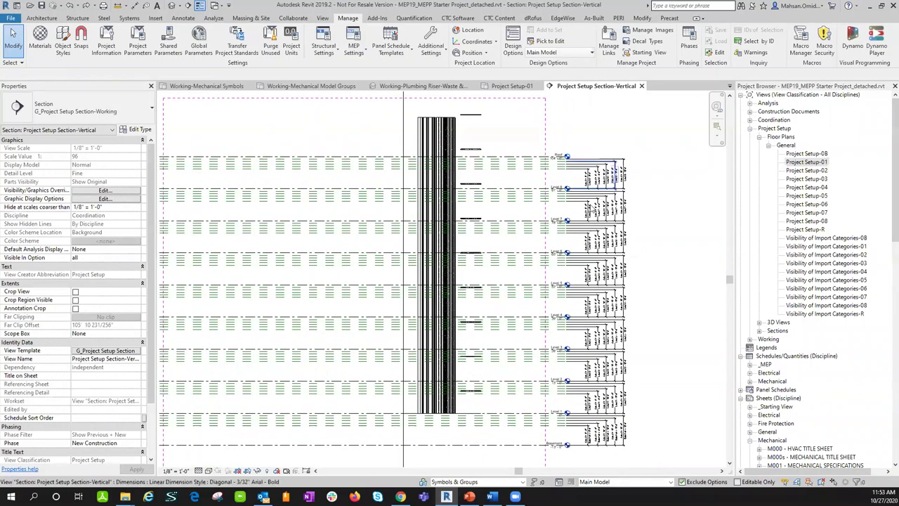
drag(648, 209, 494, 184)
key(Escape)
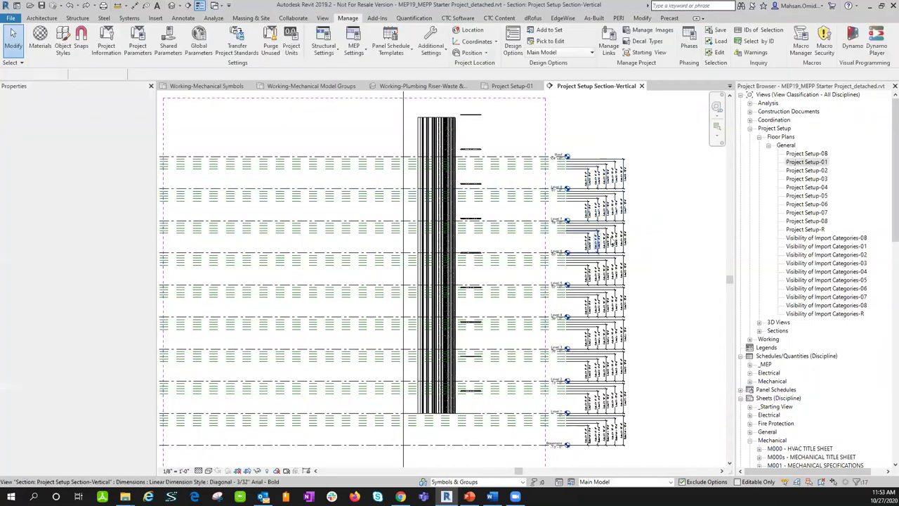
scroll(652, 240, down, 2)
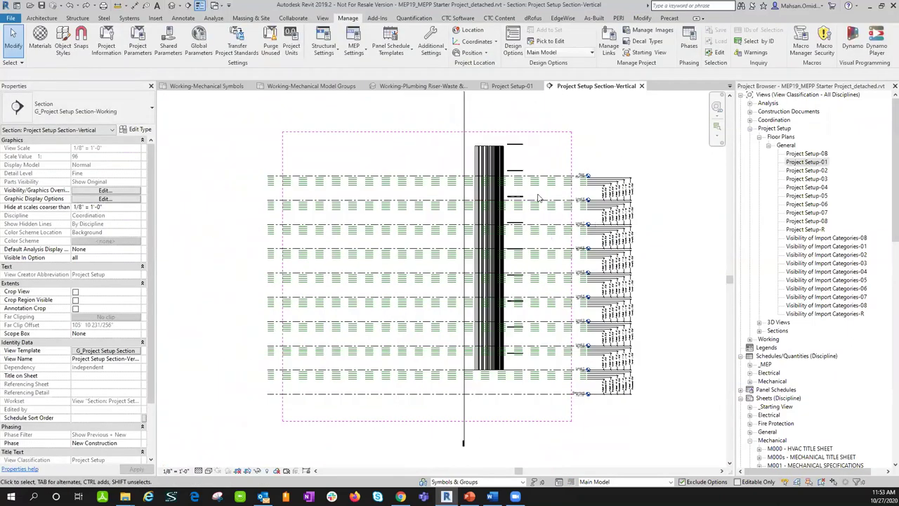
click(427, 133)
- Drag the scope box down in the section, then close the Project Setup Section-Vertical view
drag(427, 137, 648, 274)
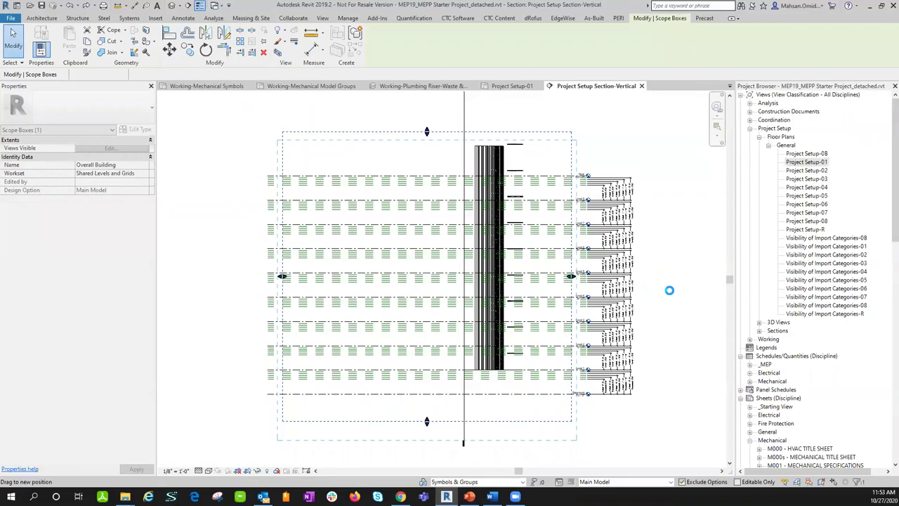
click(642, 85)
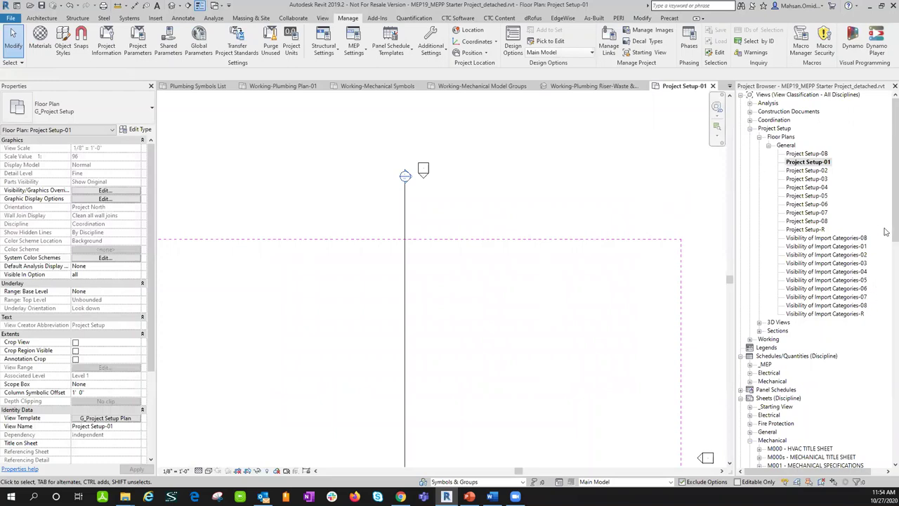
- Browse the _MEP, General and Electrical schedule groups, then expand the Mechanical schedules
scroll(886, 247, down, 3)
scroll(885, 247, down, 4)
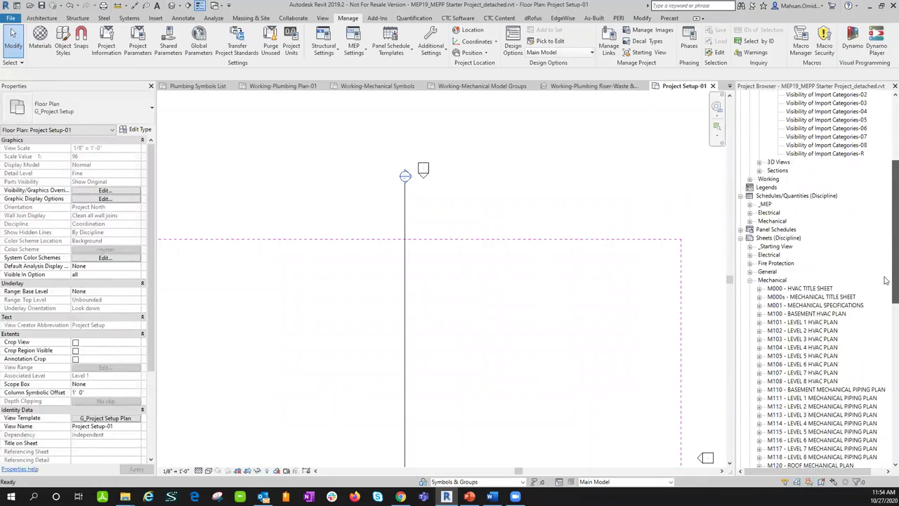
scroll(886, 281, down, 2)
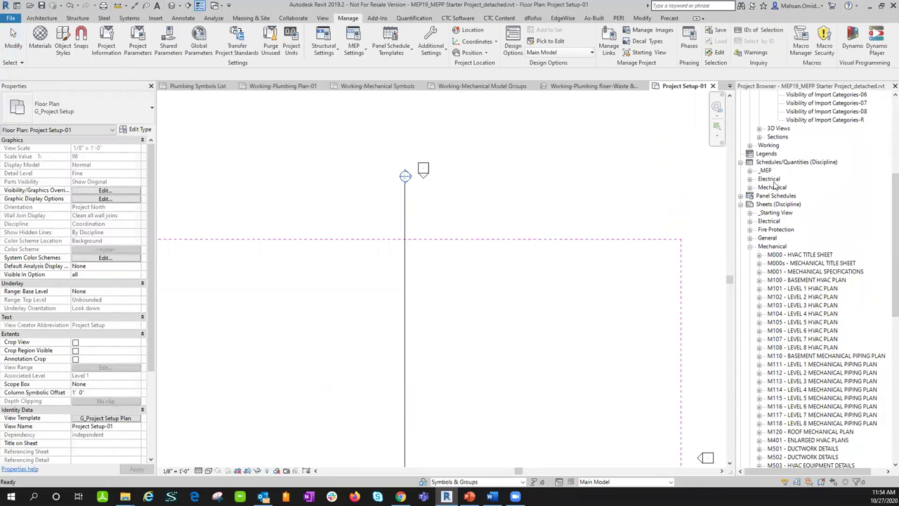
click(750, 172)
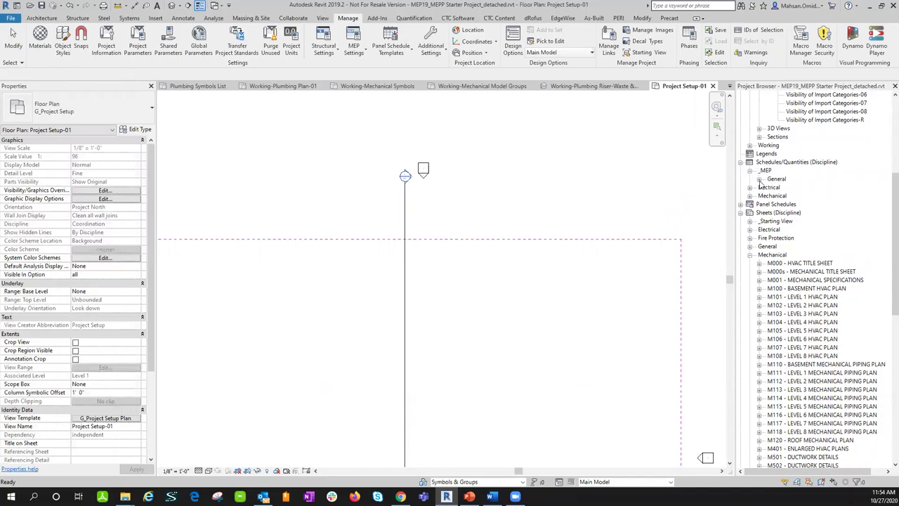
click(760, 180)
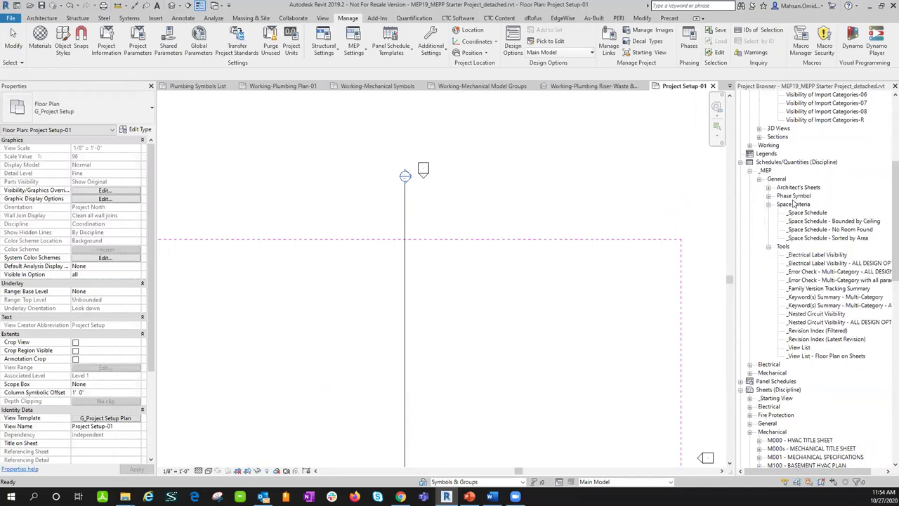
click(750, 172)
click(750, 179)
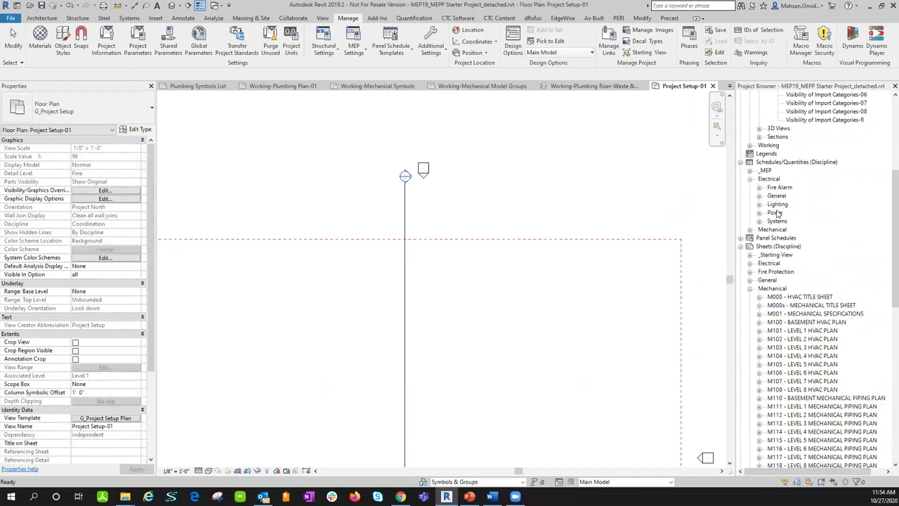
click(751, 180)
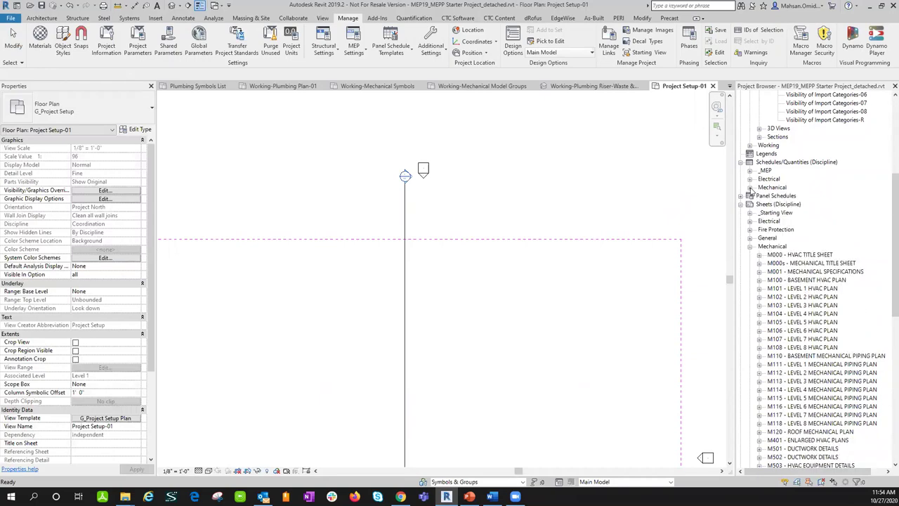
click(749, 188)
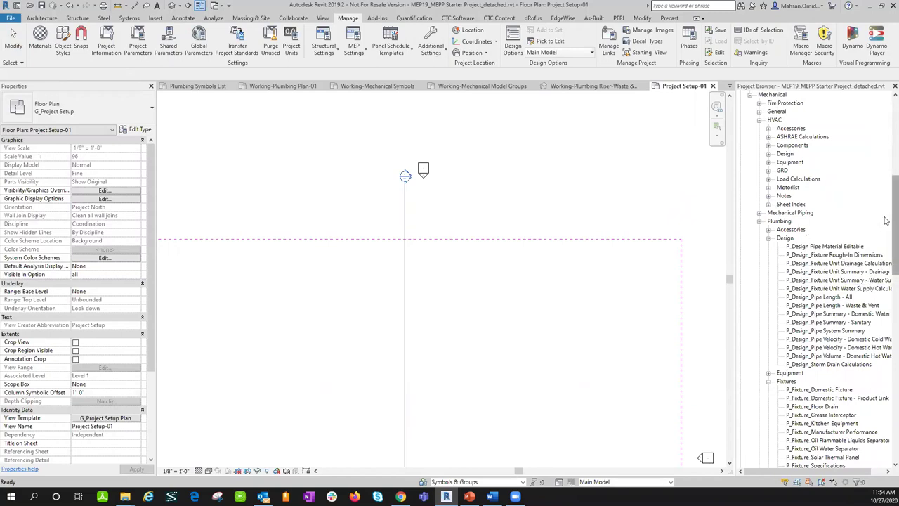
- Open the P_Equipment_Water Heater - Gas-Fired schedule from the Plumbing Equipment schedules
scroll(864, 204, down, 4)
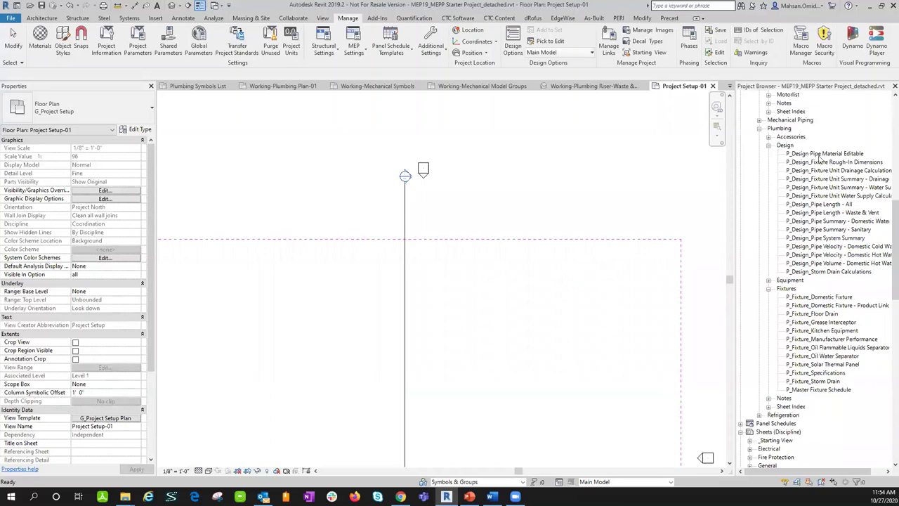
scroll(885, 266, down, 6)
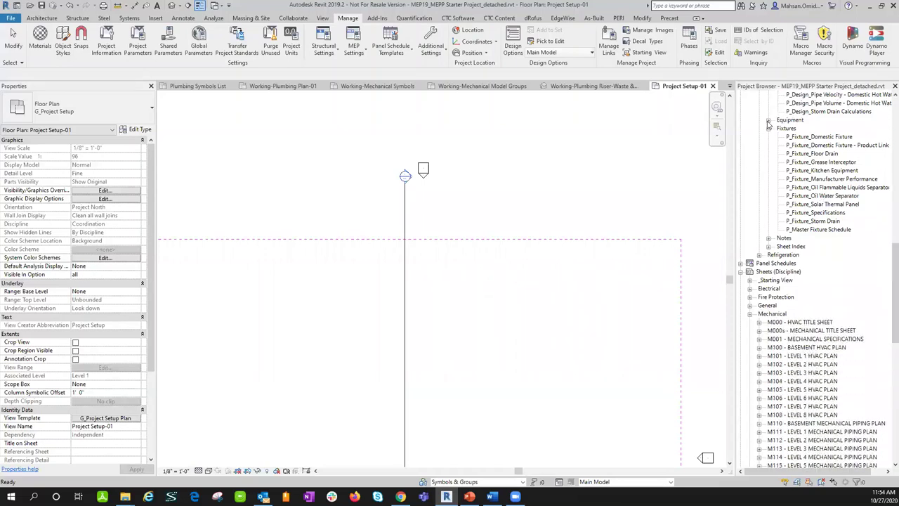
click(768, 120)
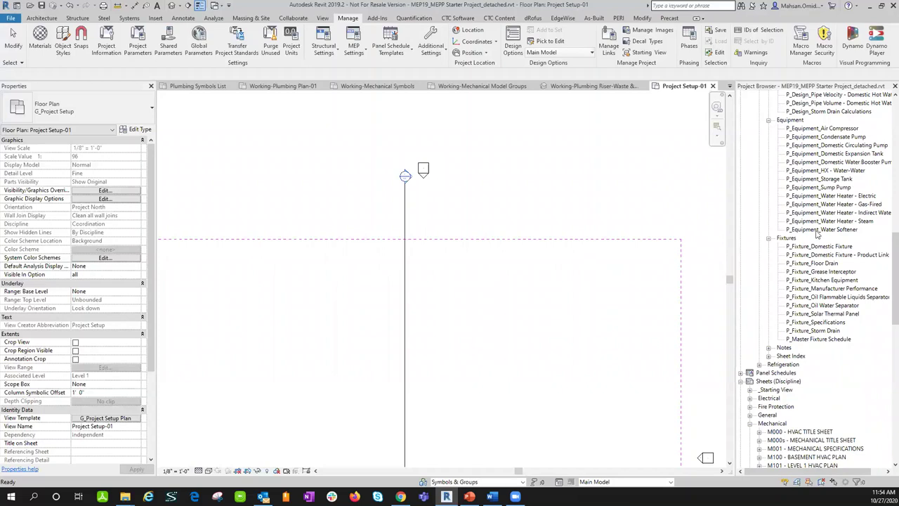
click(848, 204)
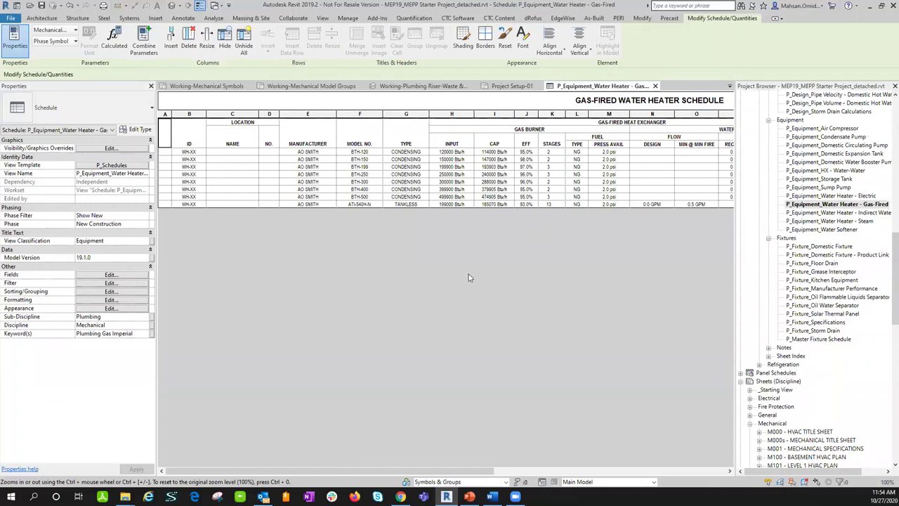
drag(405, 475, 360, 475)
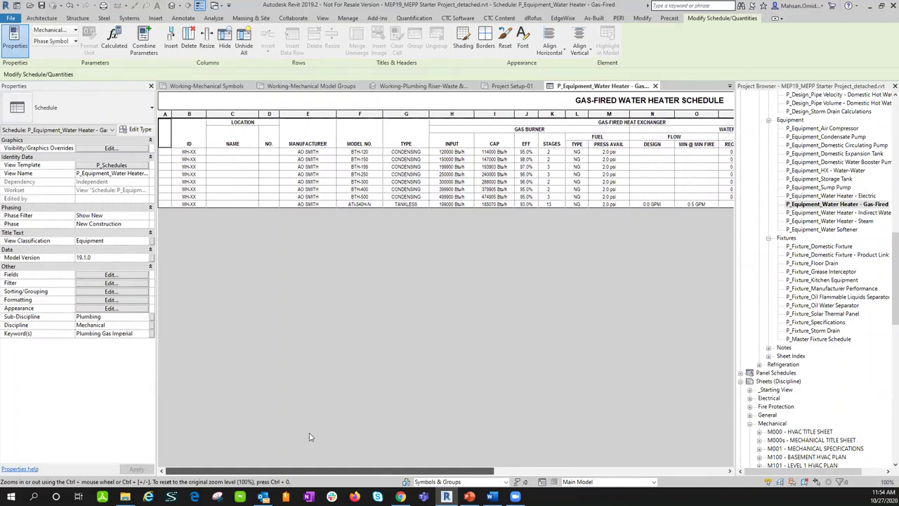
drag(356, 472, 379, 472)
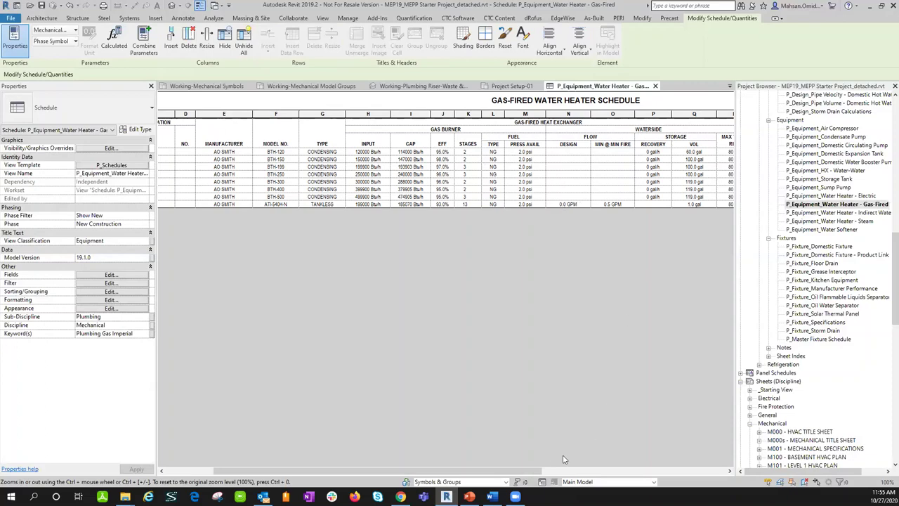
drag(540, 472, 566, 481)
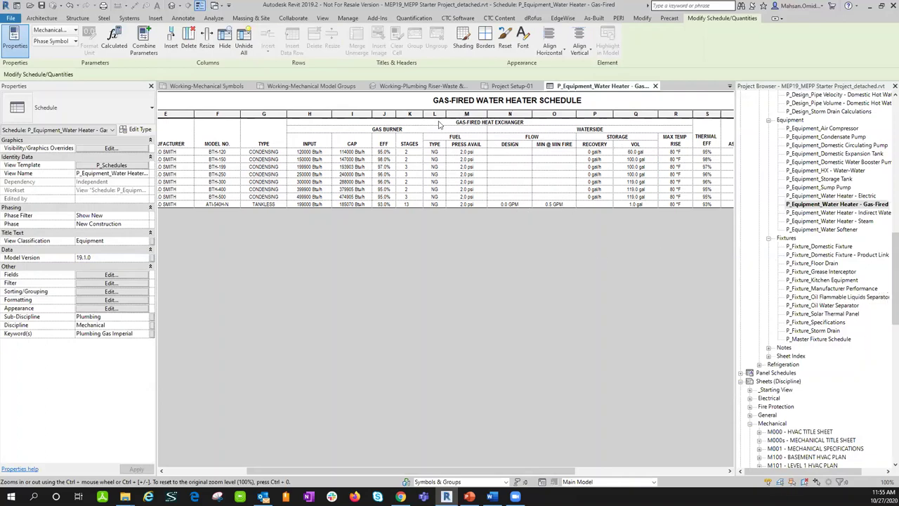
click(821, 339)
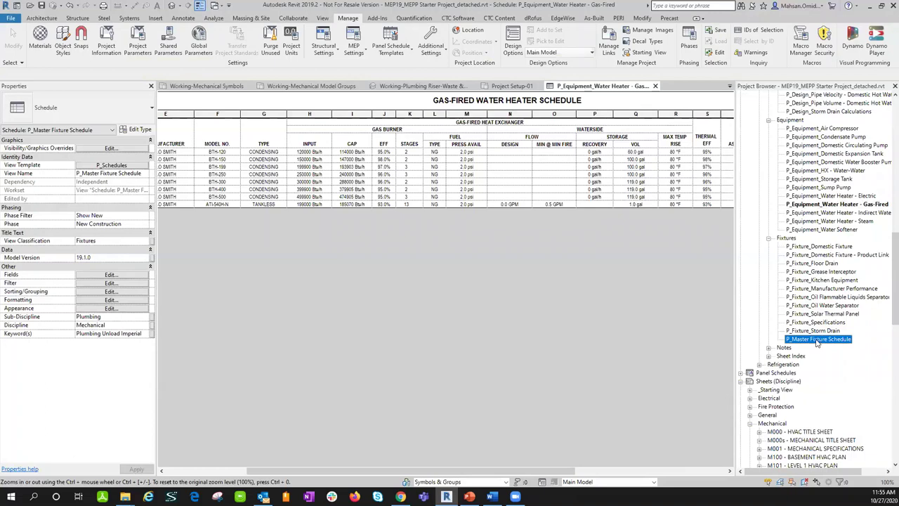
- Open and scroll through P_Master Fixture Schedule, then close it and the water heater schedule
double_click(819, 340)
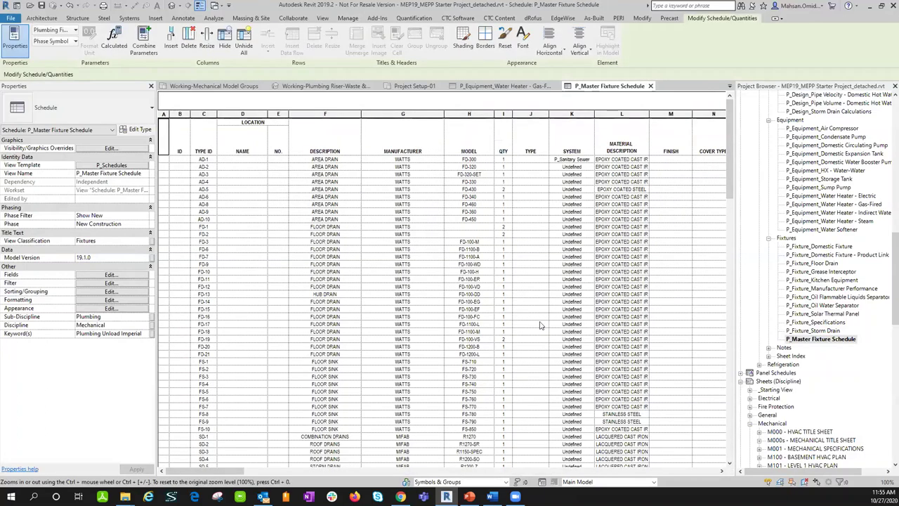
drag(224, 466, 721, 465)
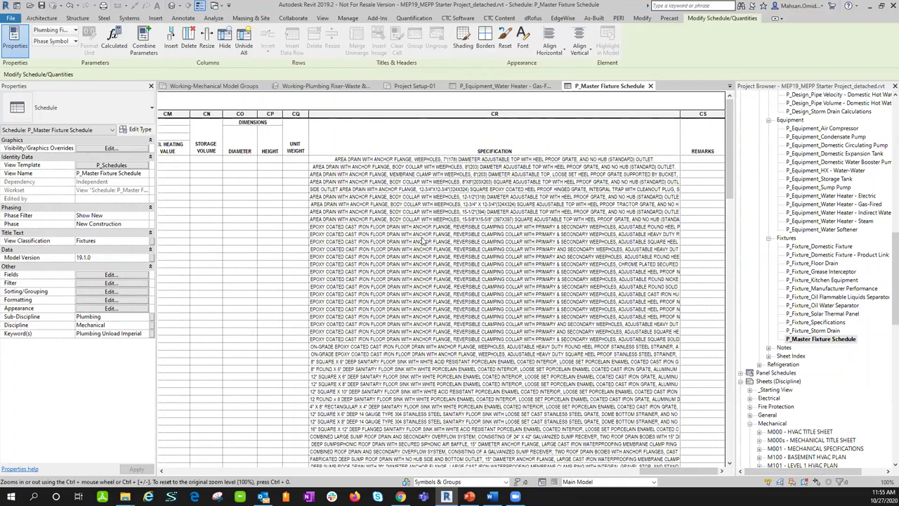
scroll(727, 225, down, 2)
scroll(728, 244, up, 3)
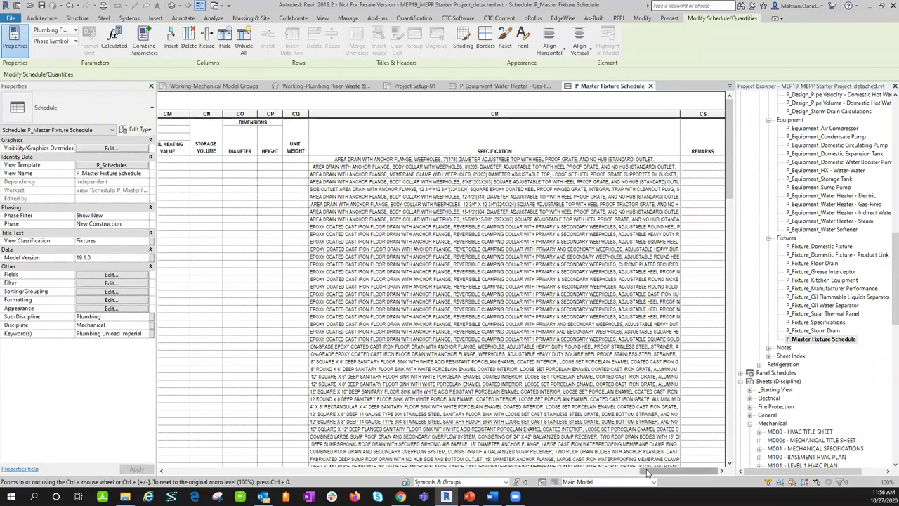
drag(675, 470, 385, 470)
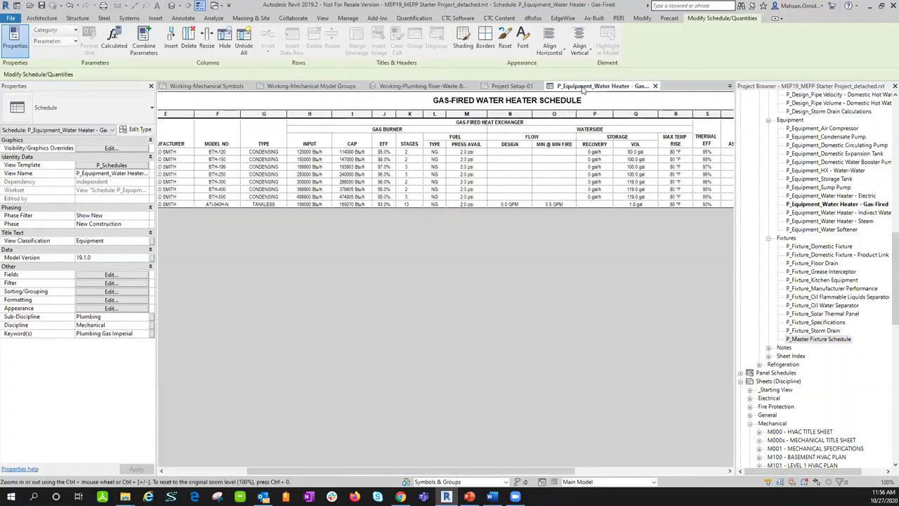
click(650, 86)
click(655, 85)
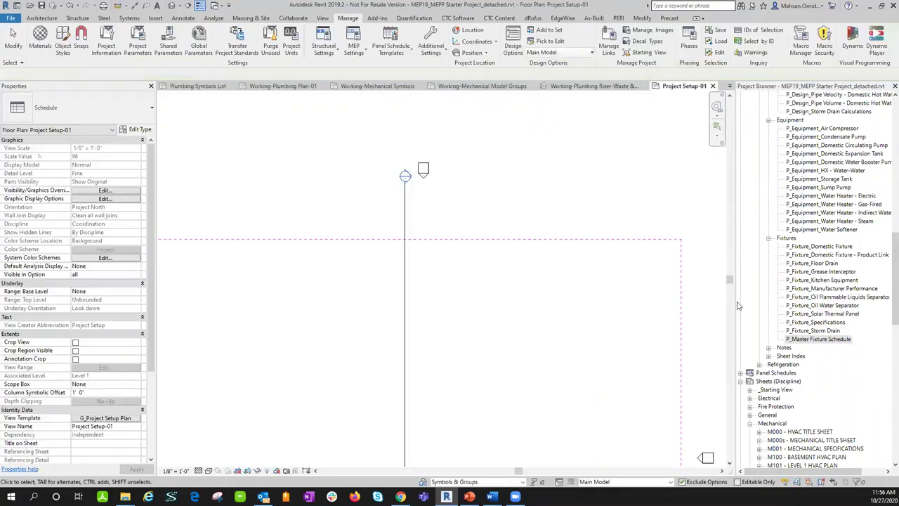
- Scroll the Project Browser to the Mechanical sheets and pick M000 - HVAC TITLE SHEET
drag(887, 257, 886, 306)
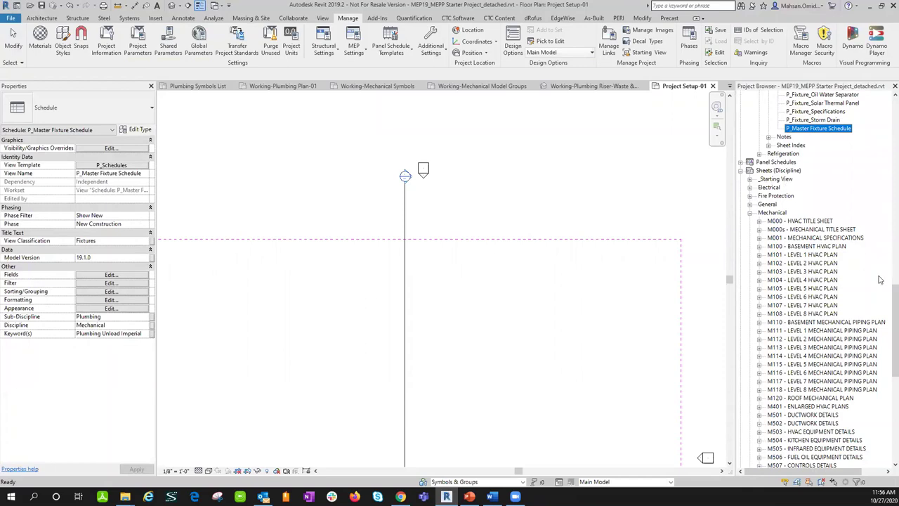
scroll(887, 285, up, 2)
drag(887, 285, 886, 109)
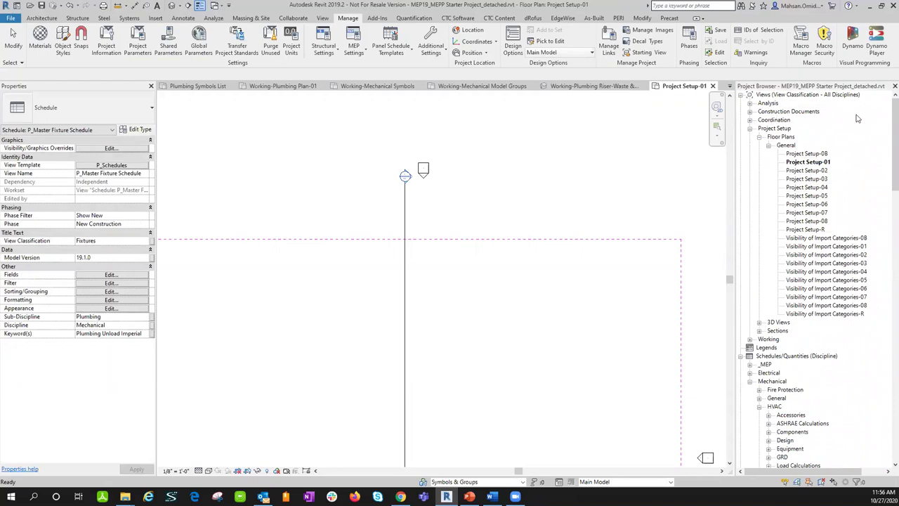
drag(887, 119, 886, 316)
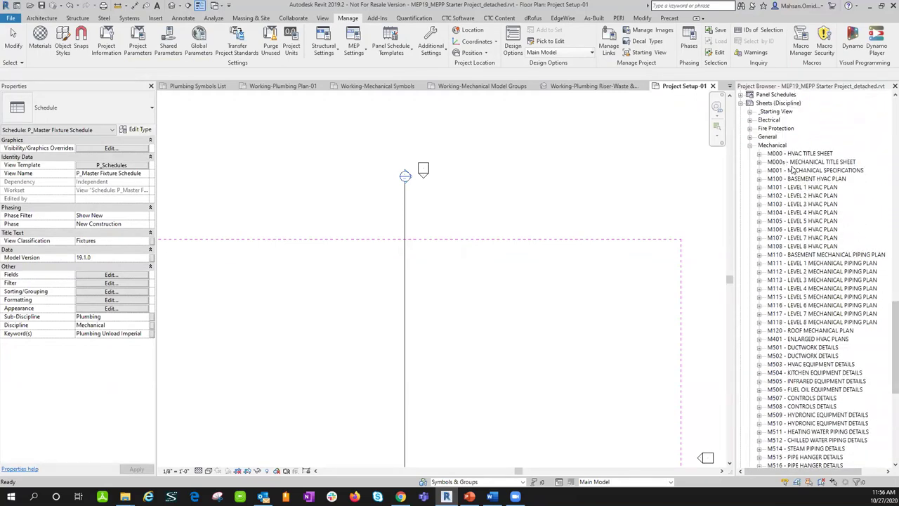
scroll(799, 144, down, 4)
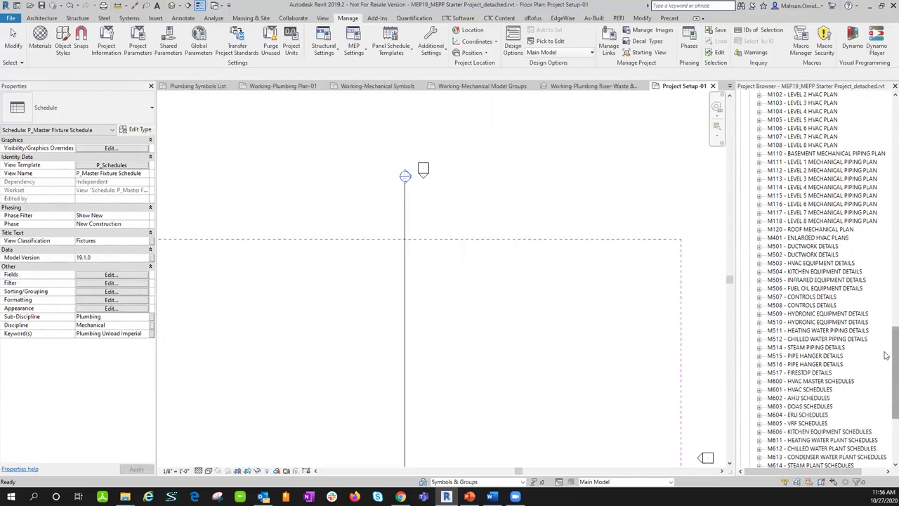
scroll(886, 379, down, 4)
scroll(887, 395, down, 3)
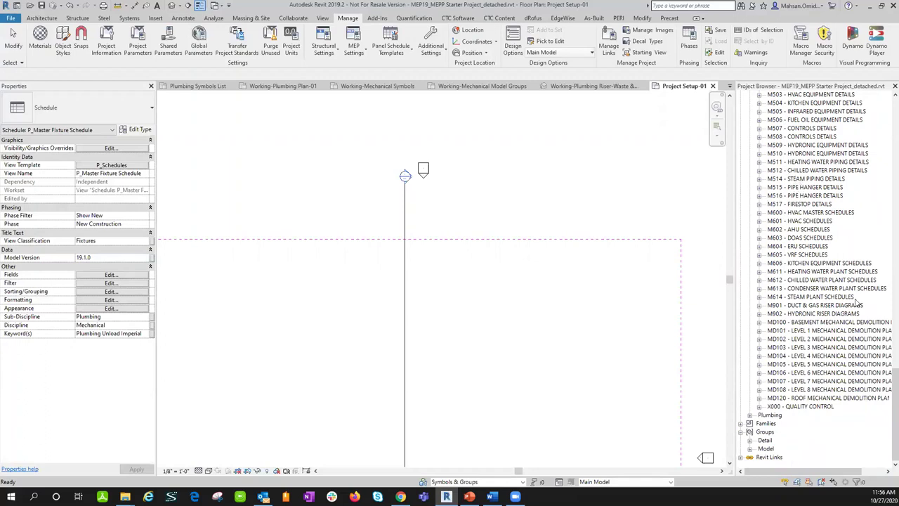
scroll(887, 325, up, 8)
scroll(887, 325, up, 3)
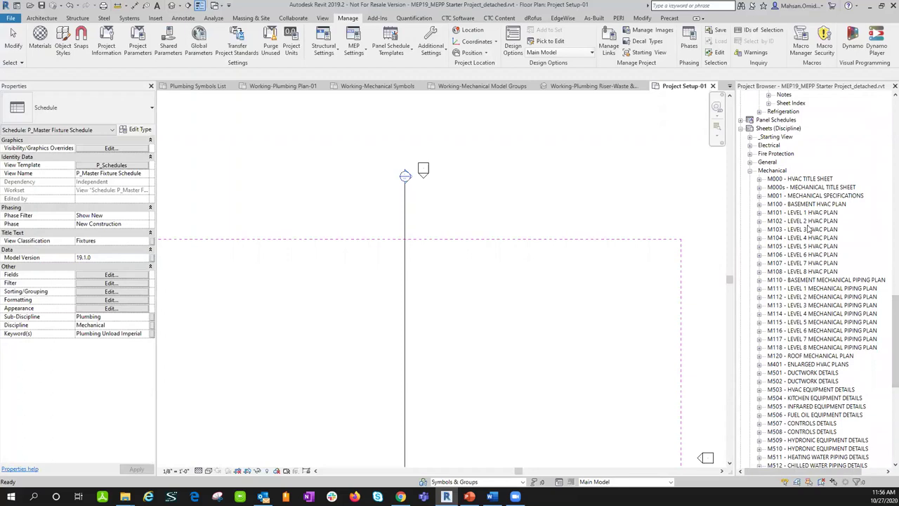
click(801, 179)
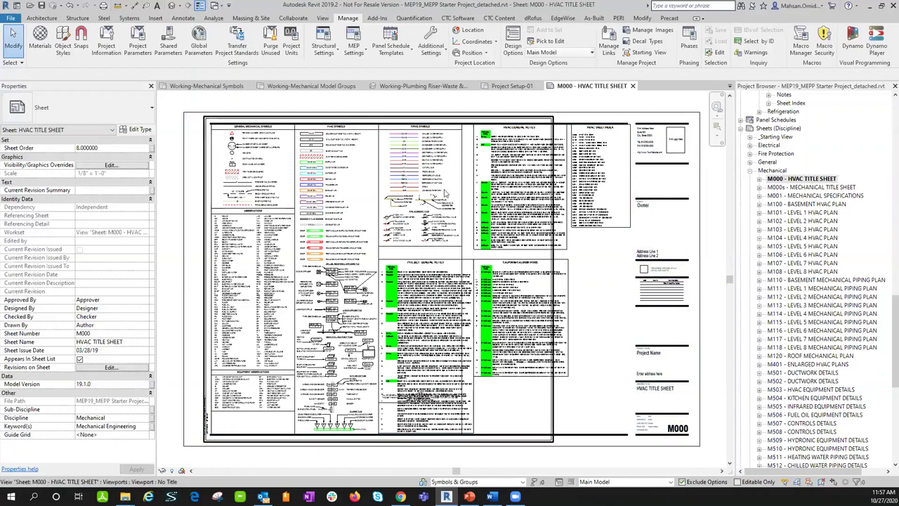
click(688, 165)
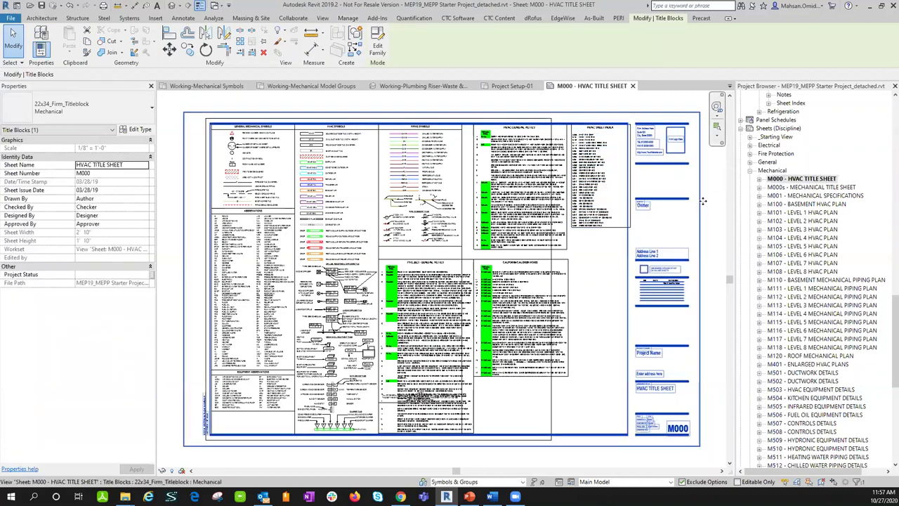
key(Escape)
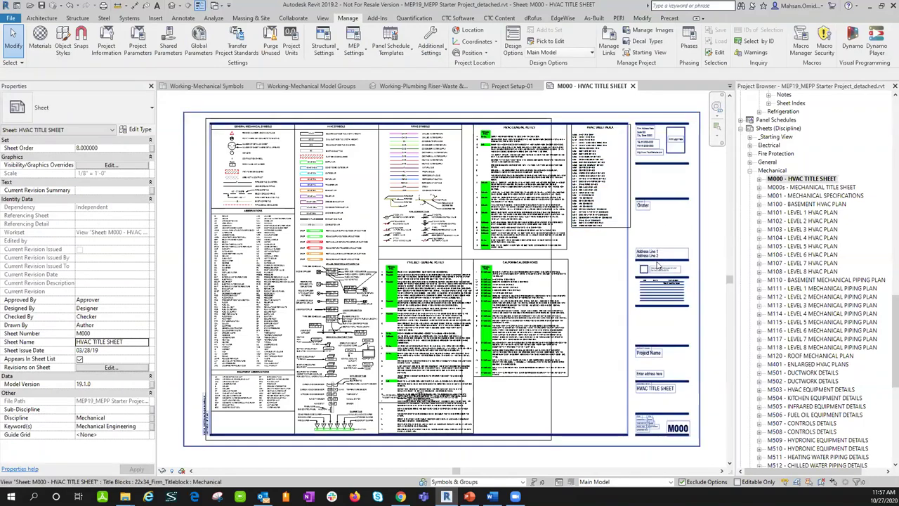
scroll(611, 143, up, 5)
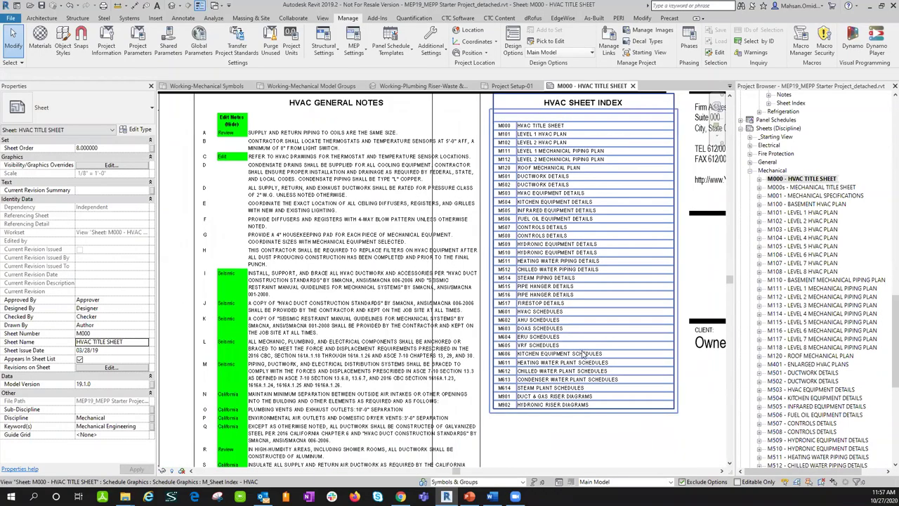
scroll(581, 260, down, 4)
middle_drag(543, 372, 671, 261)
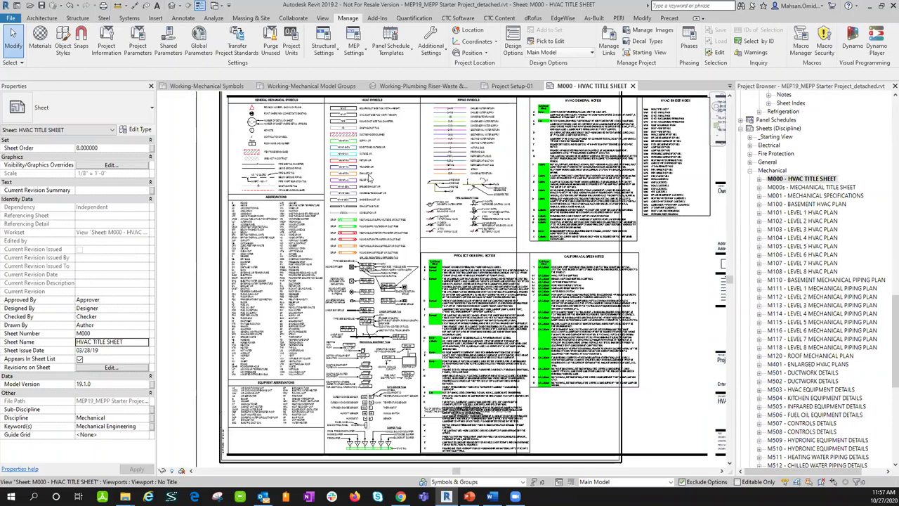
scroll(345, 172, up, 2)
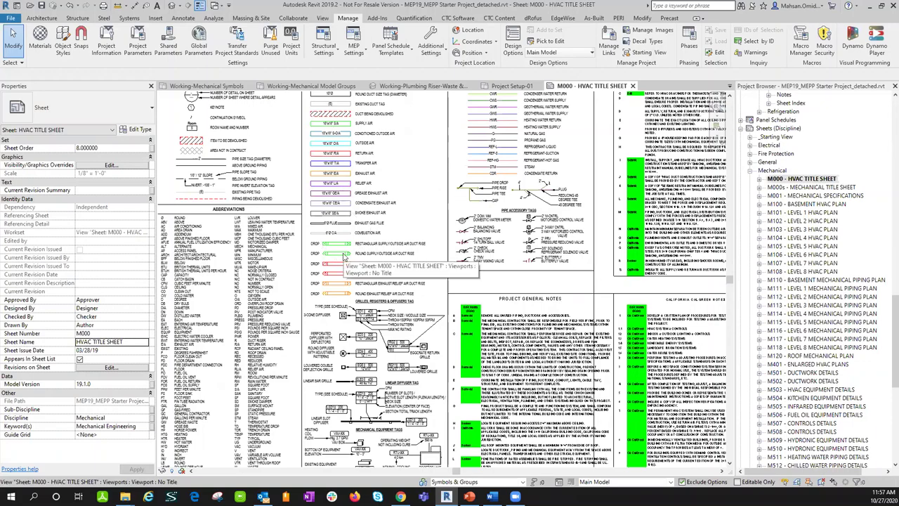
scroll(364, 274, down, 3)
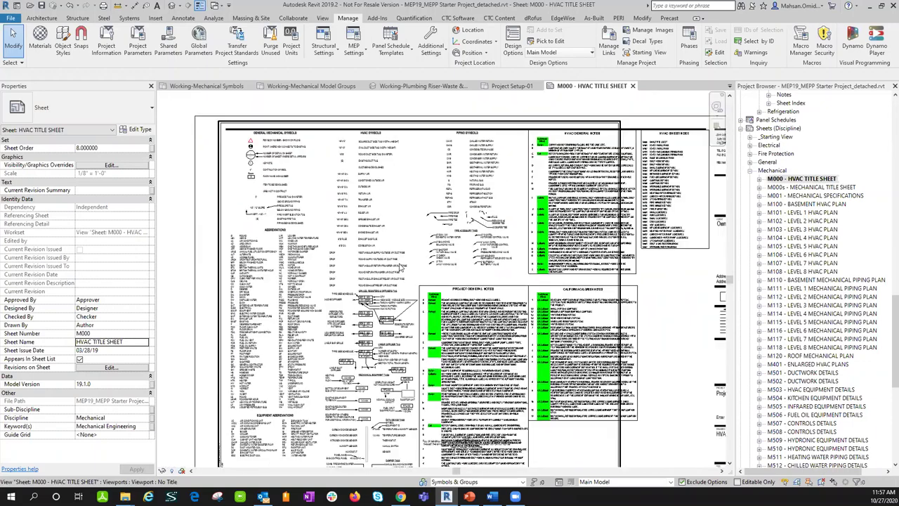
middle_drag(436, 111, 338, 96)
scroll(495, 267, up, 3)
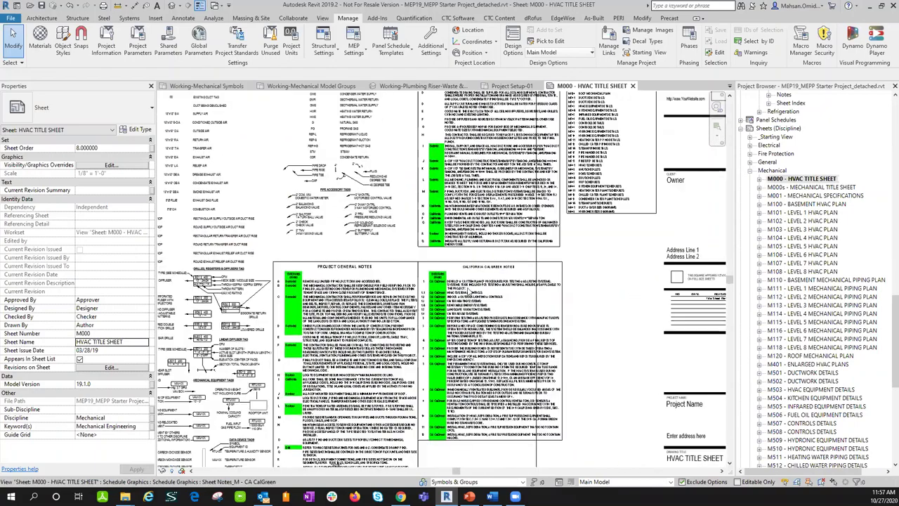
middle_drag(494, 153, 469, 263)
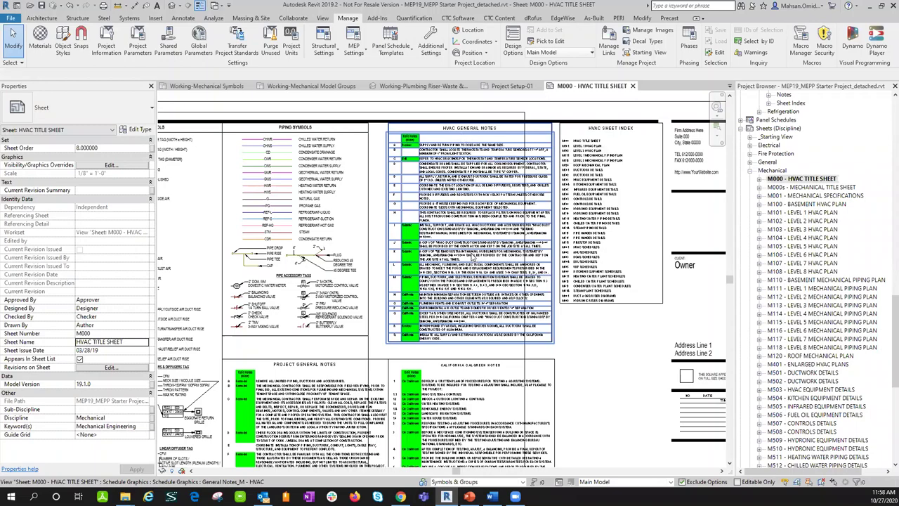
scroll(473, 259, down, 3)
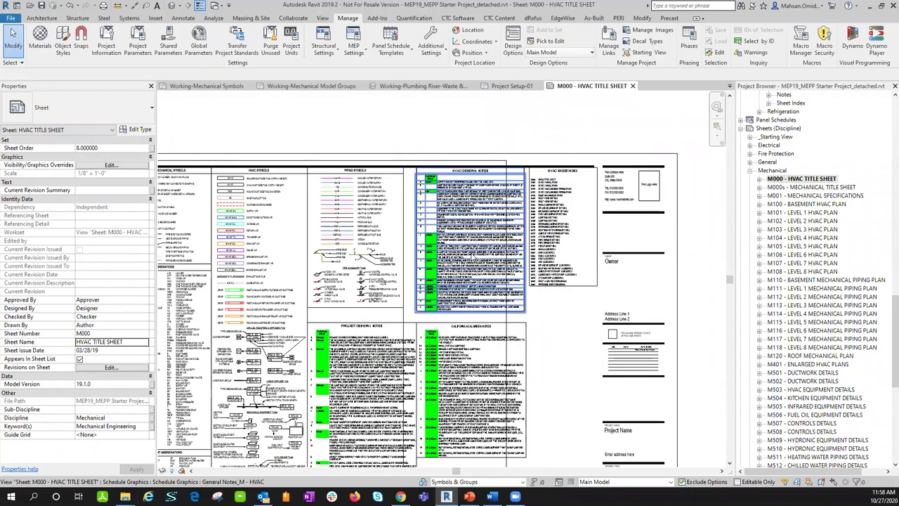
middle_drag(689, 295, 679, 196)
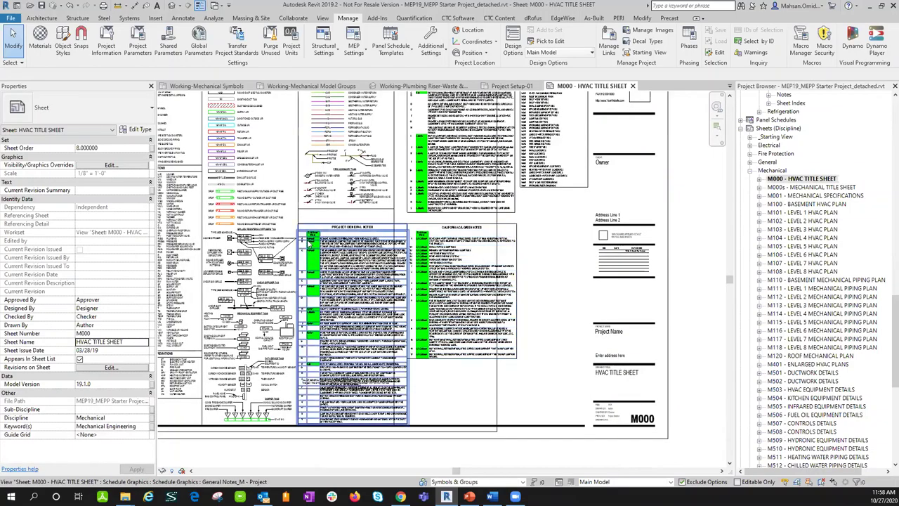
scroll(310, 240, up, 5)
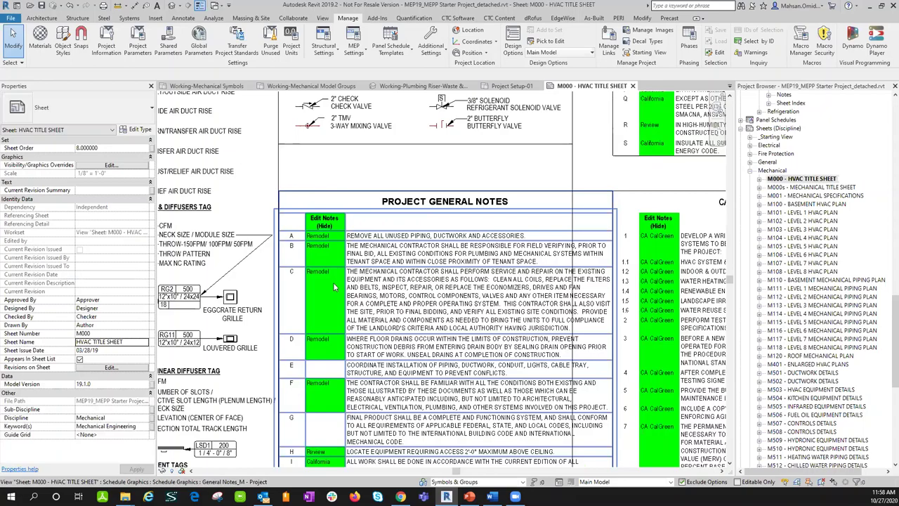
scroll(401, 270, down, 2)
scroll(532, 341, down, 5)
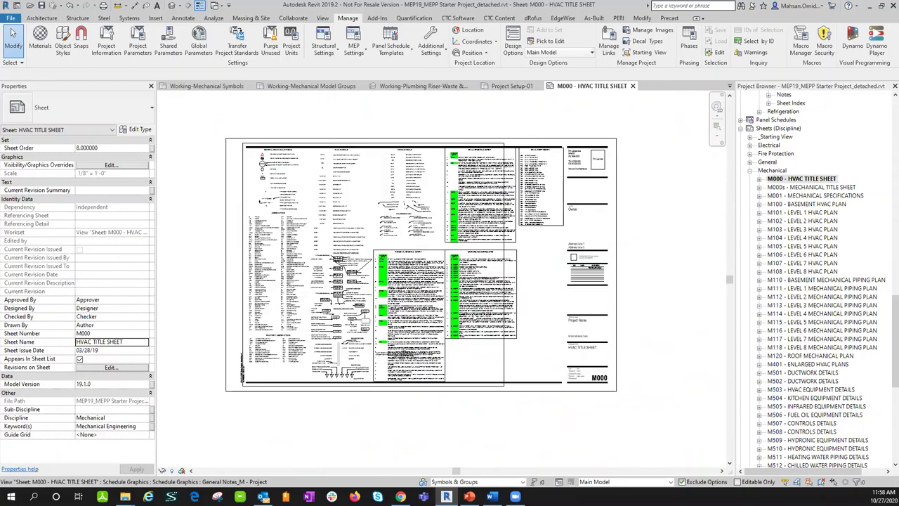
middle_drag(531, 341, 594, 349)
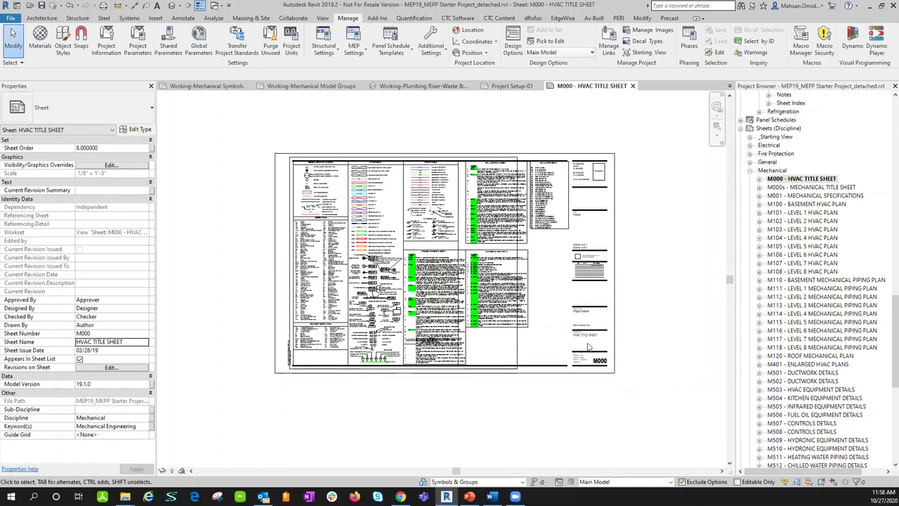
- Expand Families and the Detail and Model groups, then close the HVAC title sheet
drag(894, 336, 887, 443)
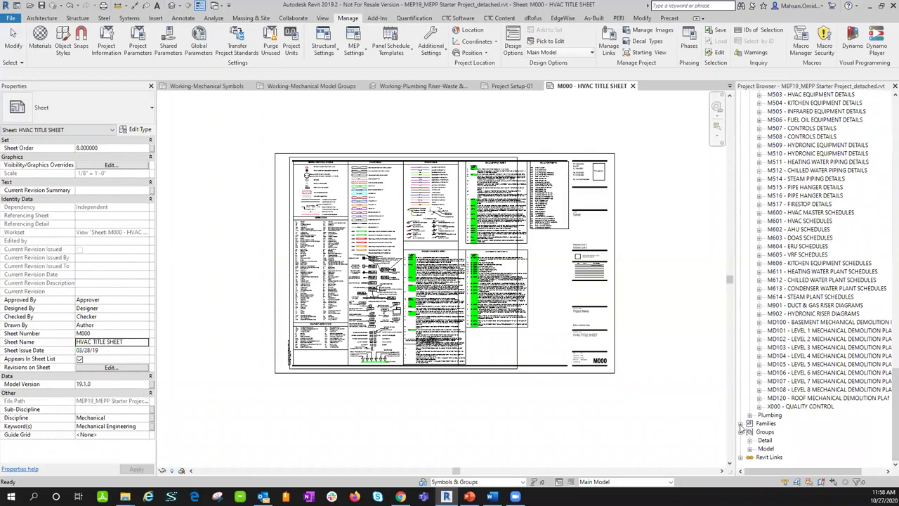
click(741, 423)
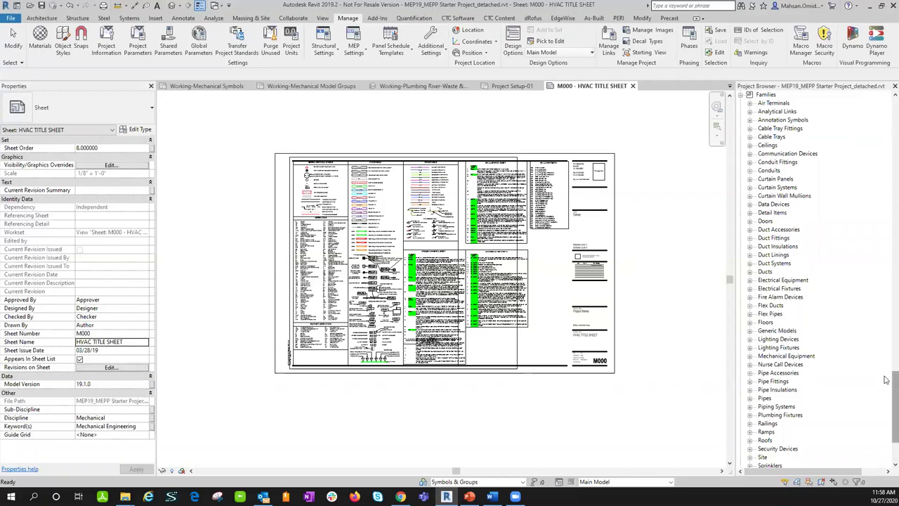
scroll(886, 381, down, 5)
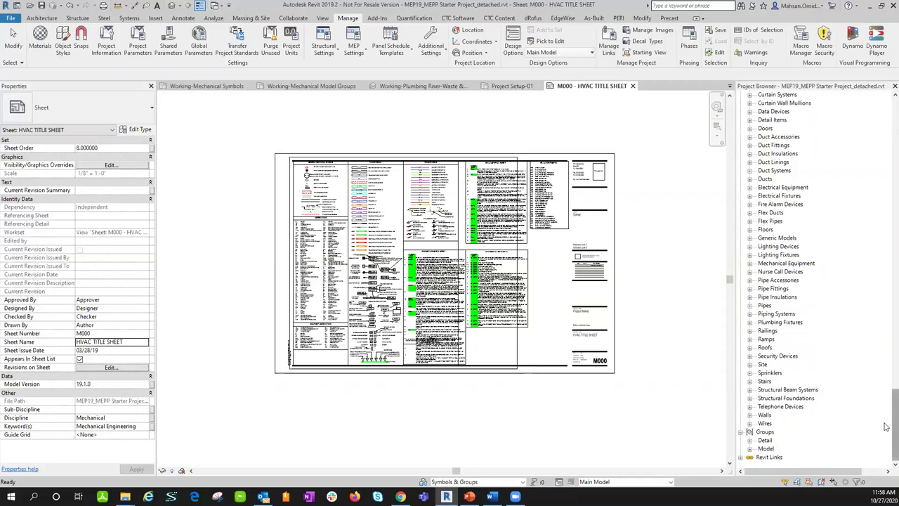
click(749, 440)
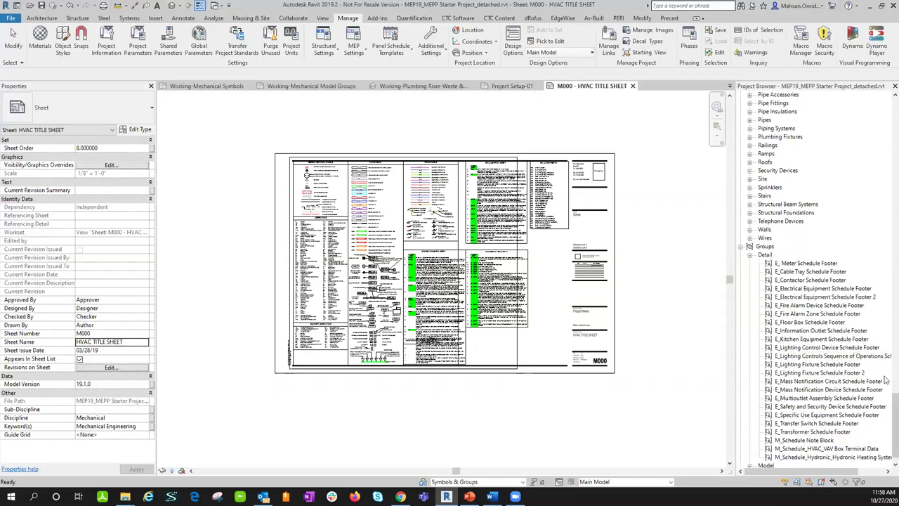
scroll(887, 429, down, 1)
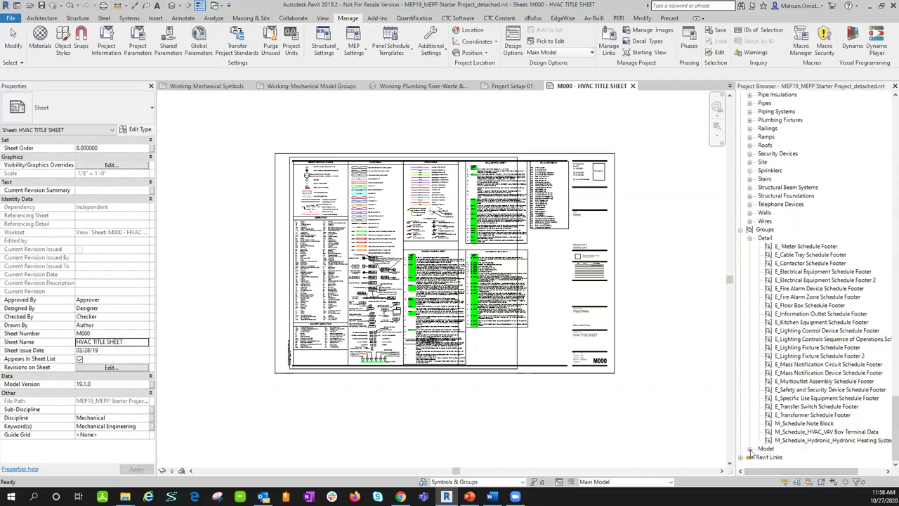
click(749, 449)
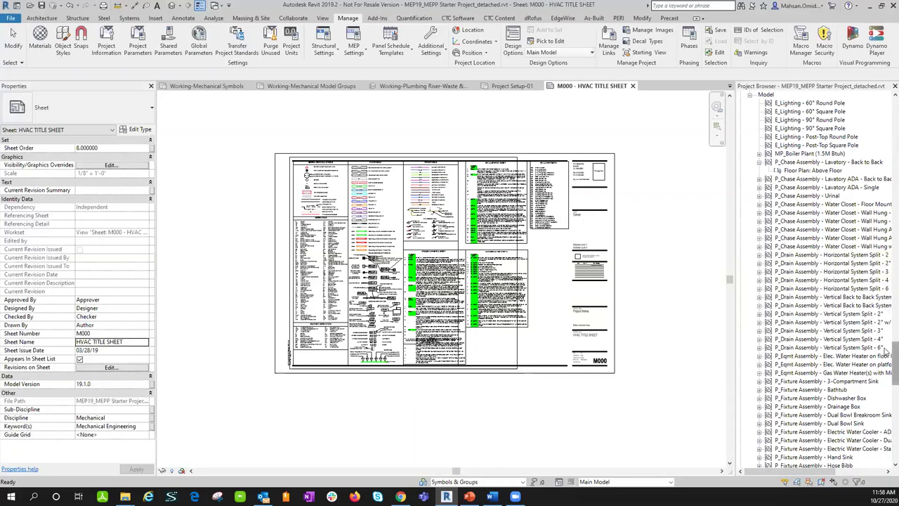
scroll(878, 344, down, 10)
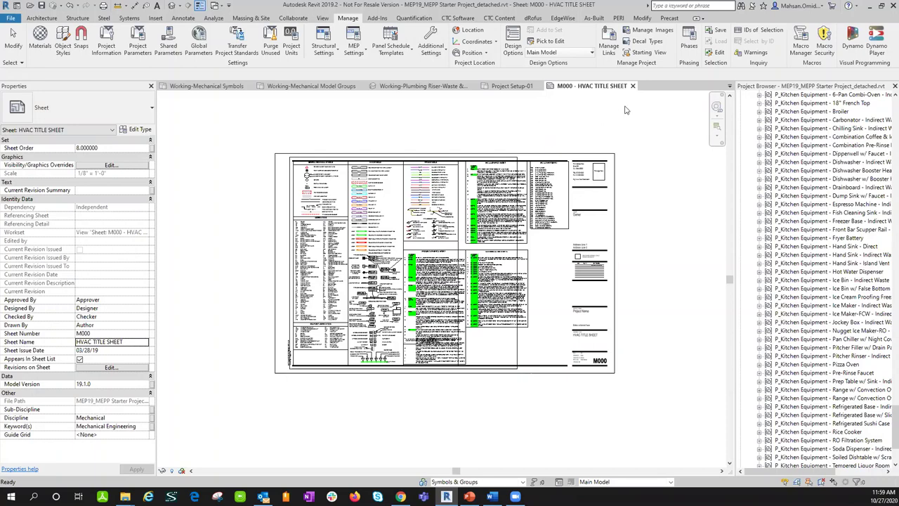
key(ctrl+F4)
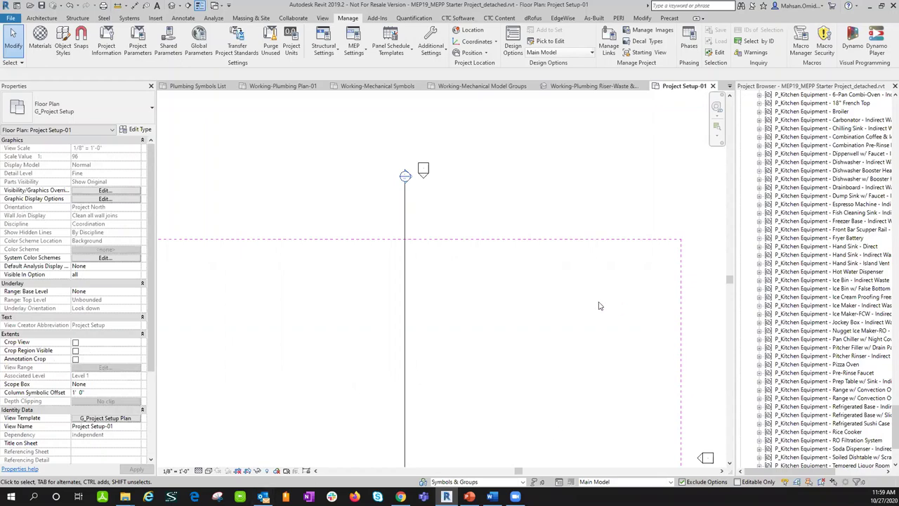
- Zoom out and pan Project Setup-01 to frame the scope boxes, then close the plan
scroll(537, 311, down, 3)
scroll(536, 311, down, 1)
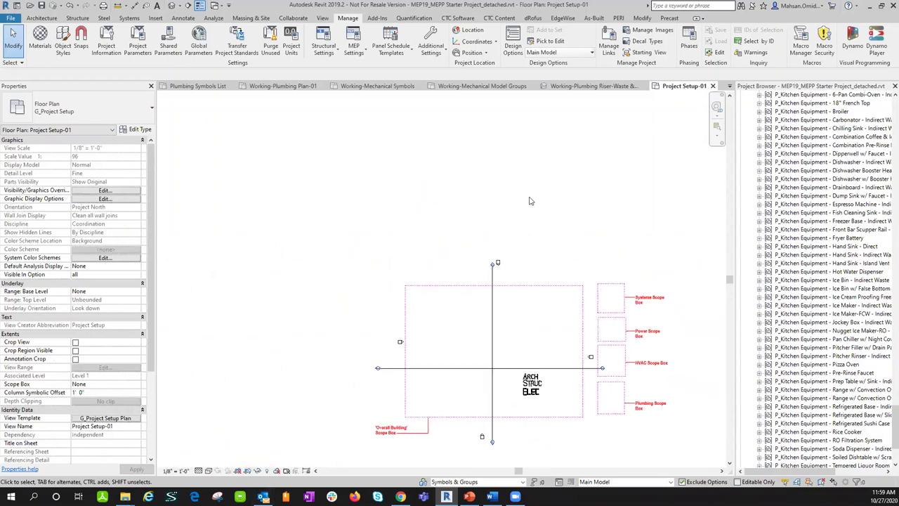
middle_drag(550, 217, 449, 146)
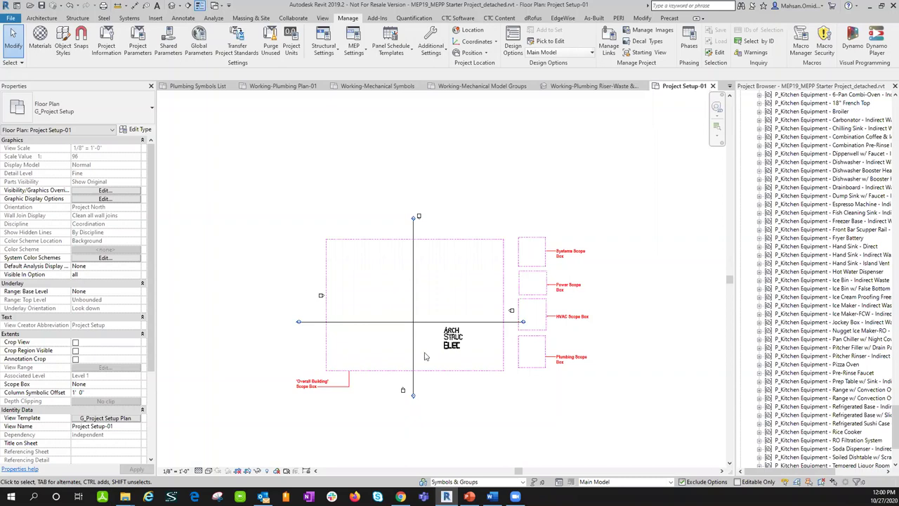
click(713, 86)
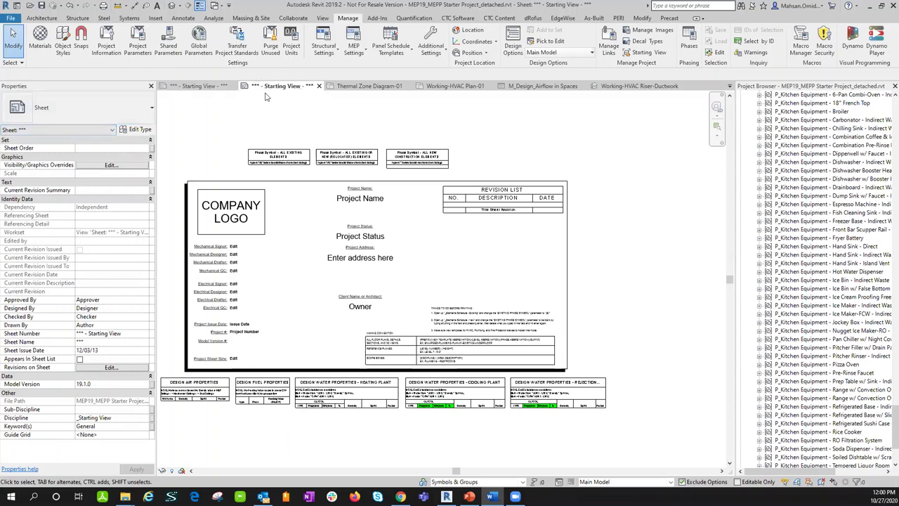
- Switch to the Sample Project's Starting View sheet and scroll the Project Browser to the top
click(210, 85)
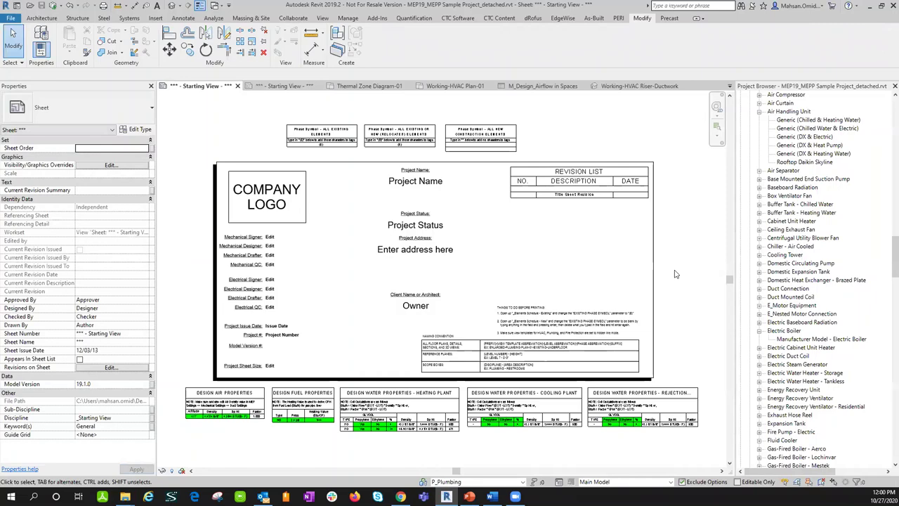
drag(887, 266, 888, 117)
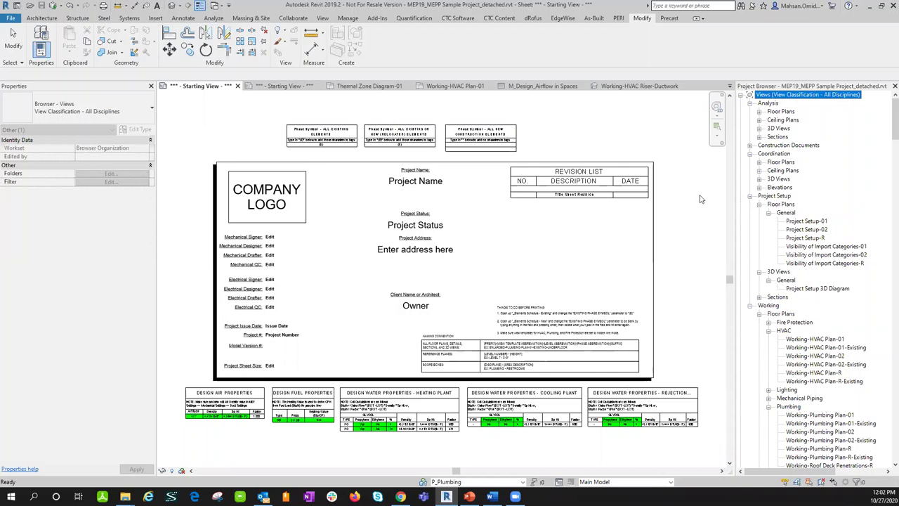
click(348, 18)
- Open the linked models list, dismiss the save reminder, and close the list unchanged
click(609, 43)
click(511, 285)
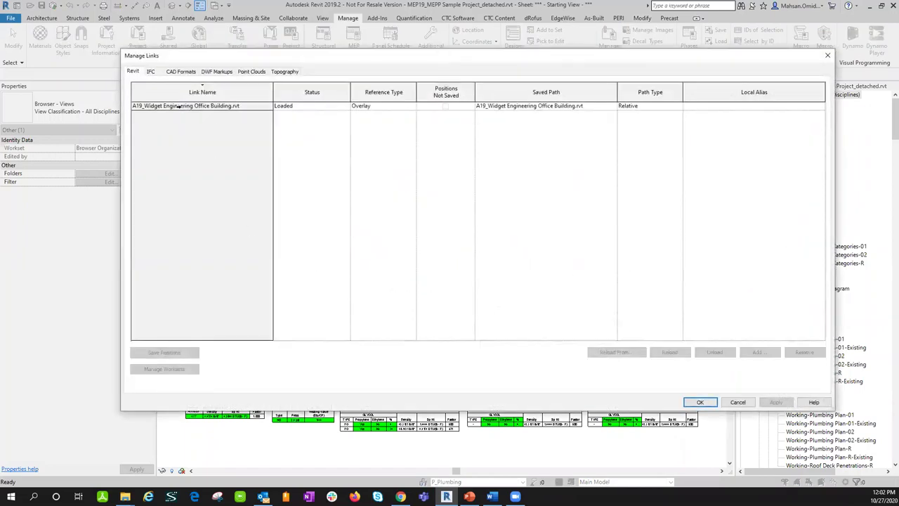
click(738, 402)
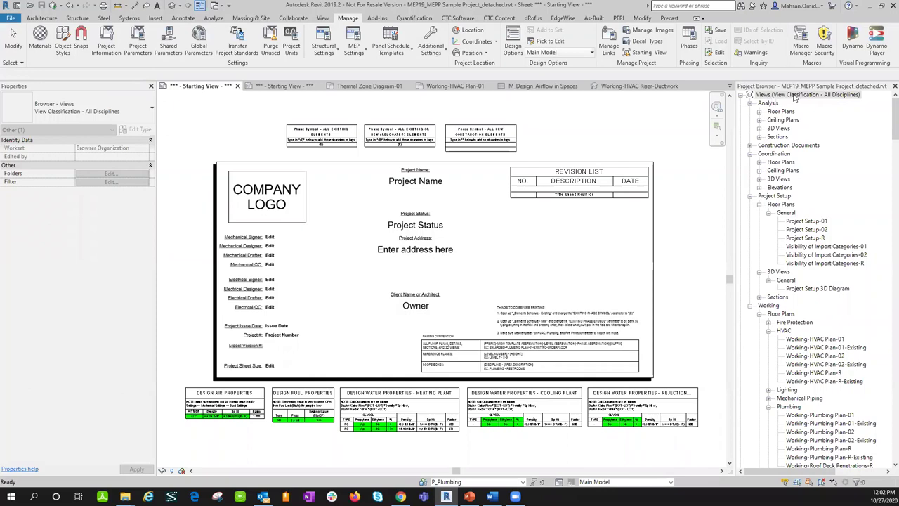
- Collapse the Analysis, Coordination, Project Setup, Working, Mechanical, Families and Groups lists, then re-expand Analysis
click(886, 121)
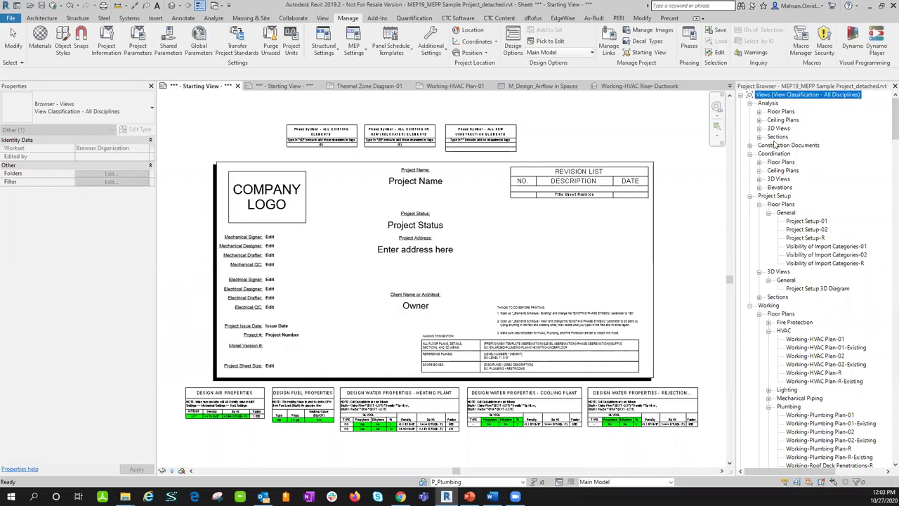
click(750, 103)
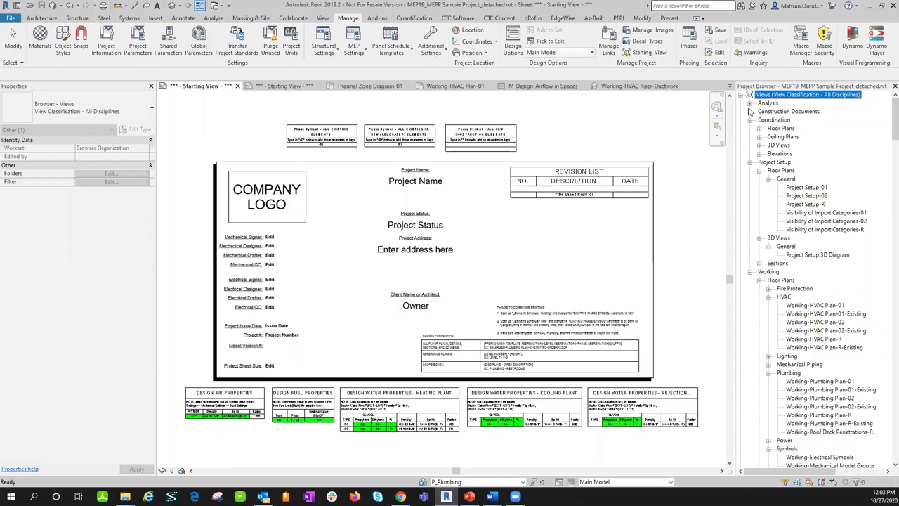
click(750, 120)
click(750, 129)
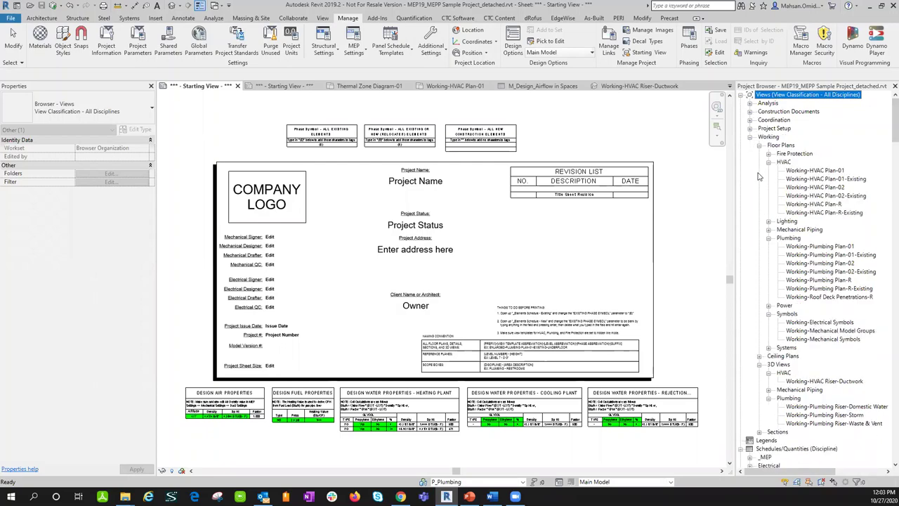
click(750, 137)
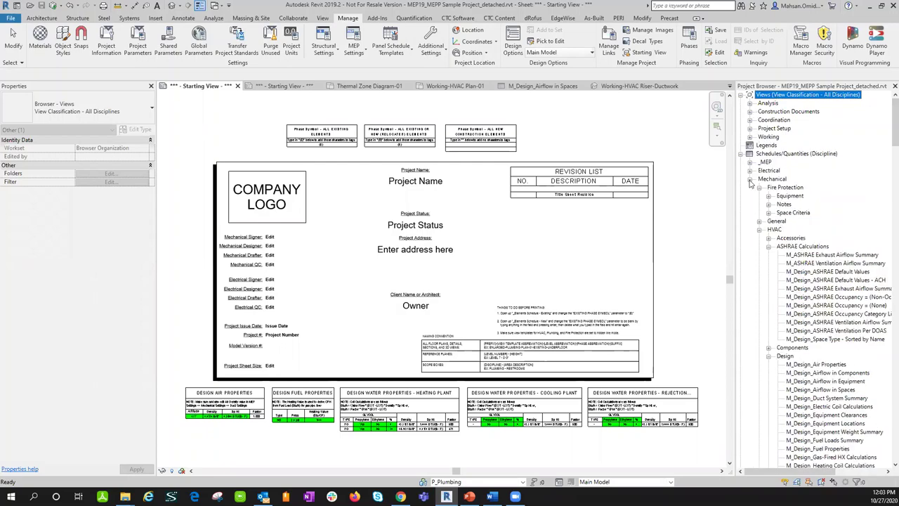
click(750, 179)
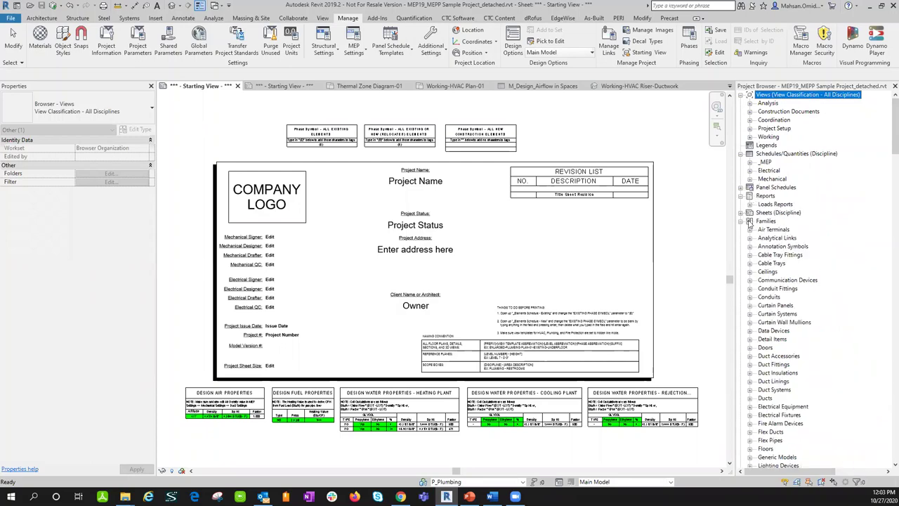
click(741, 222)
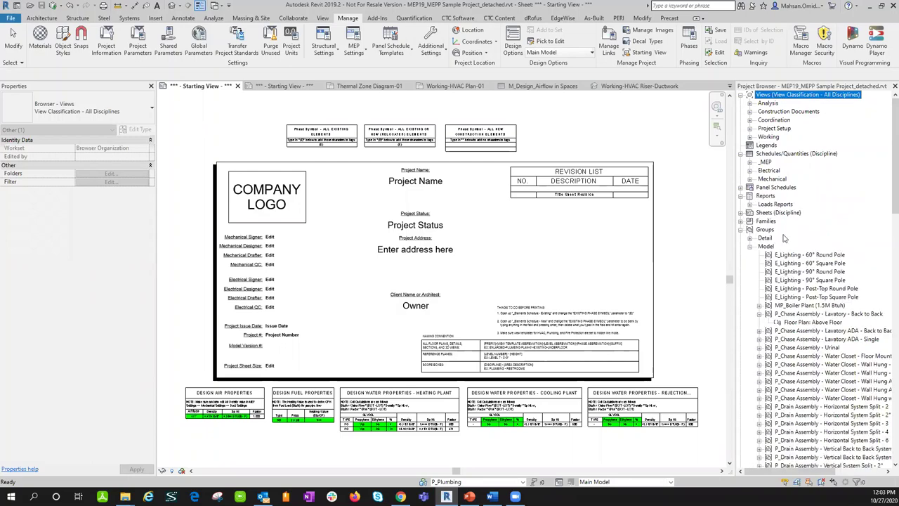
click(741, 231)
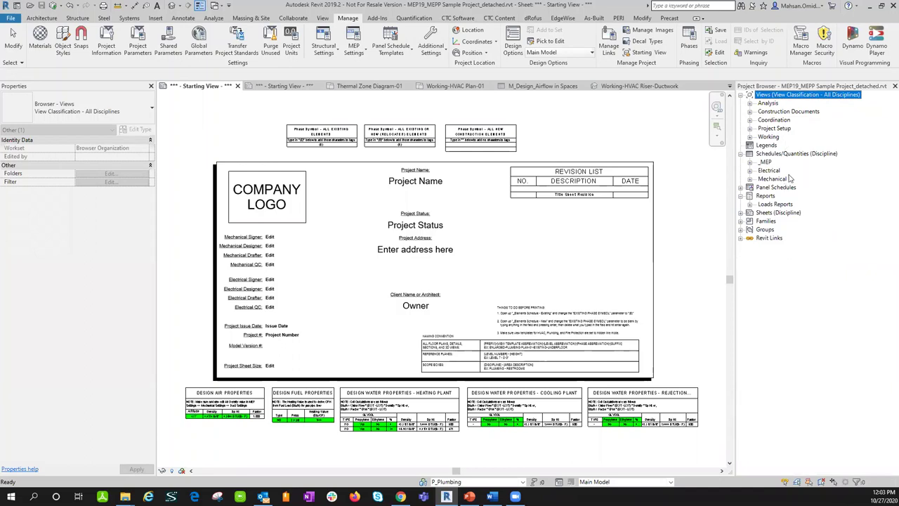
click(751, 103)
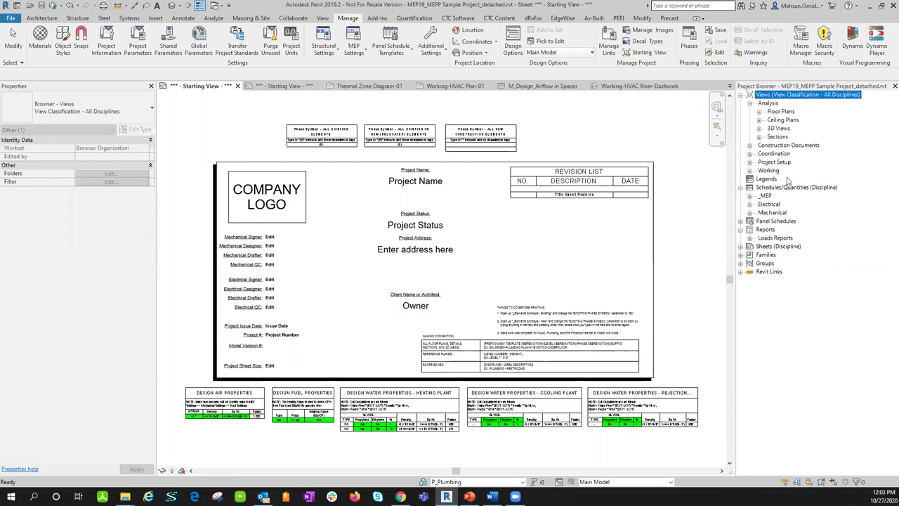
- Open the Thermal Zone Diagram-01 floor plan from Analysis floor plans and pan toward the zones
click(760, 112)
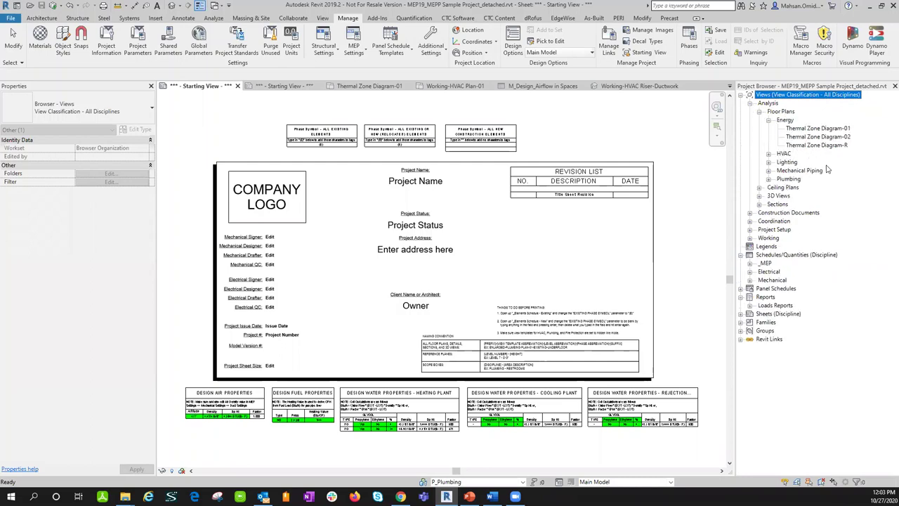
double_click(817, 129)
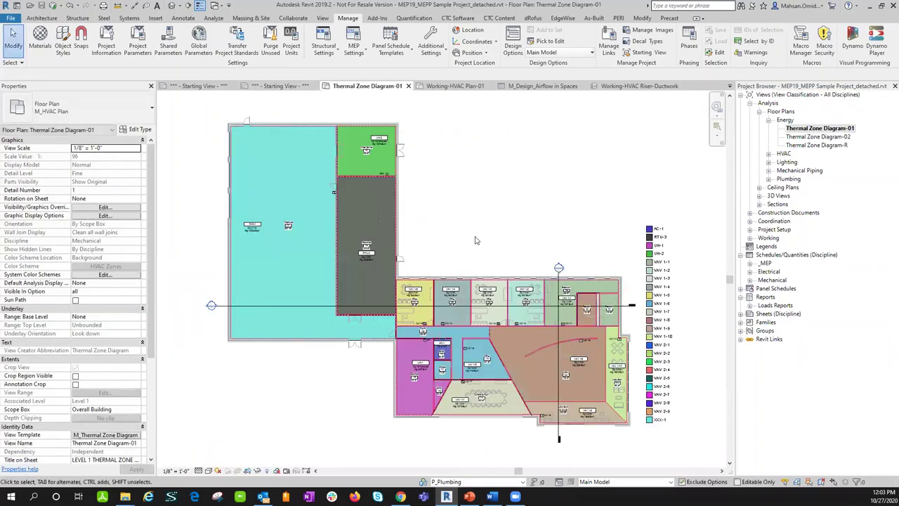
middle_drag(482, 243, 430, 201)
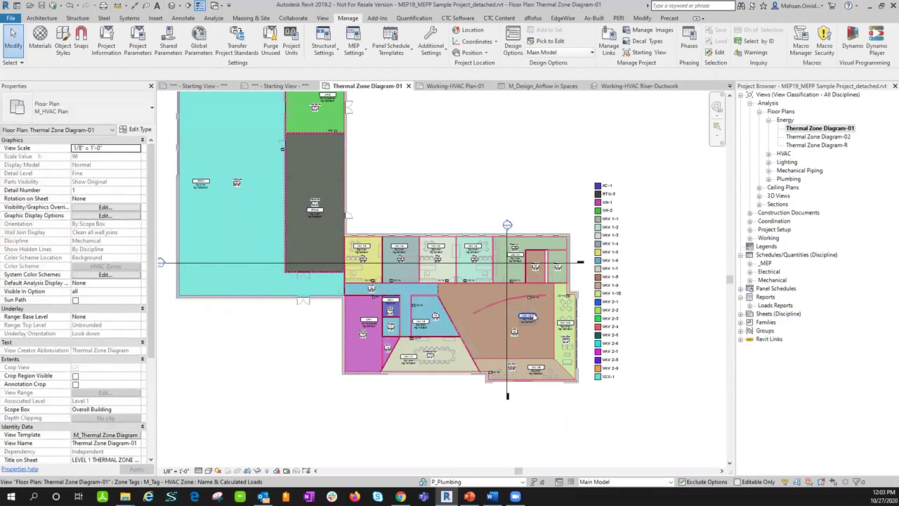
scroll(476, 314, up, 2)
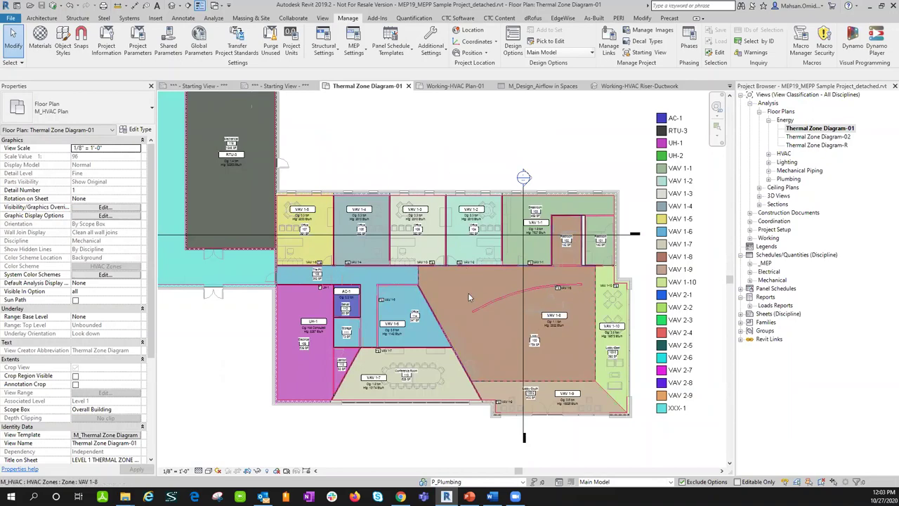
middle_drag(420, 217, 394, 180)
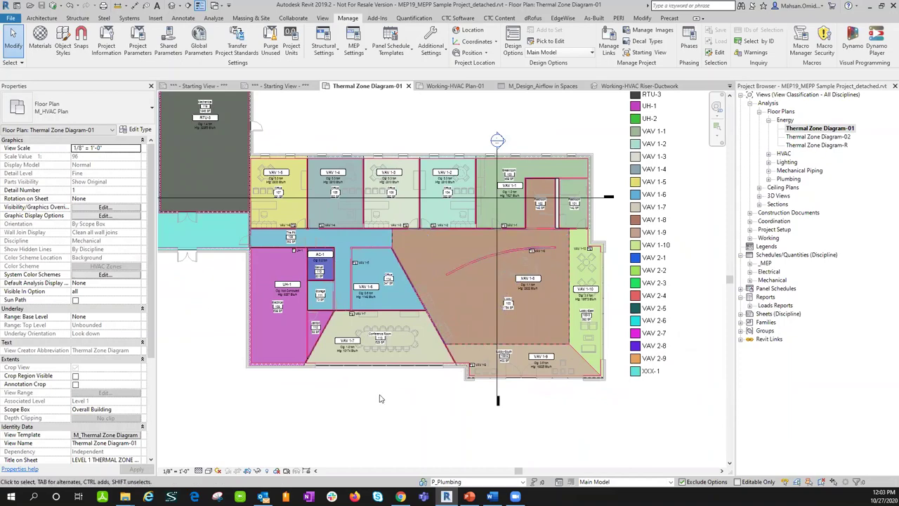
scroll(369, 289, up, 5)
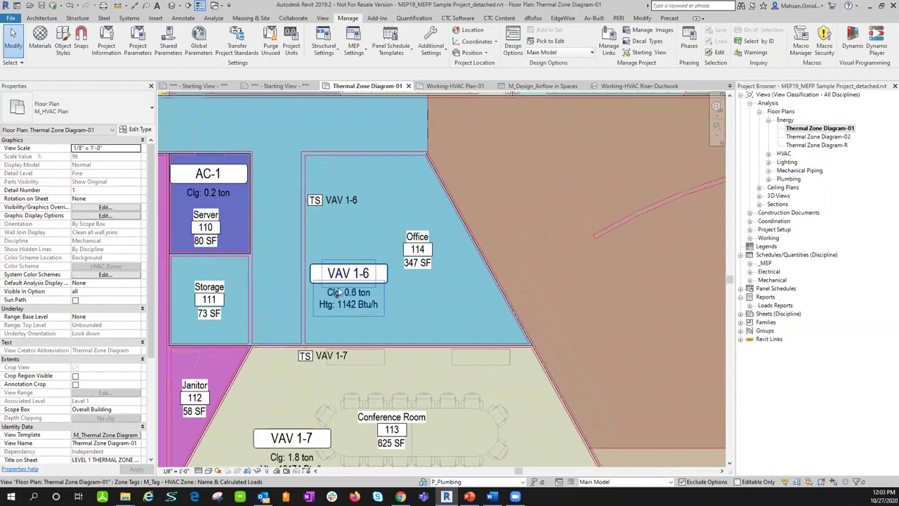
- Zoom and pan around the colour-coded thermal zones until the whole building shows
scroll(343, 309, down, 2)
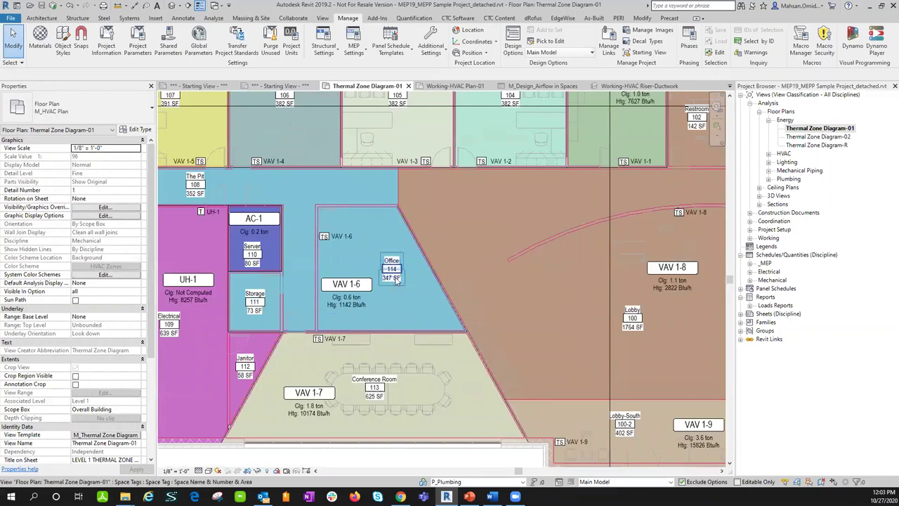
scroll(396, 280, up, 2)
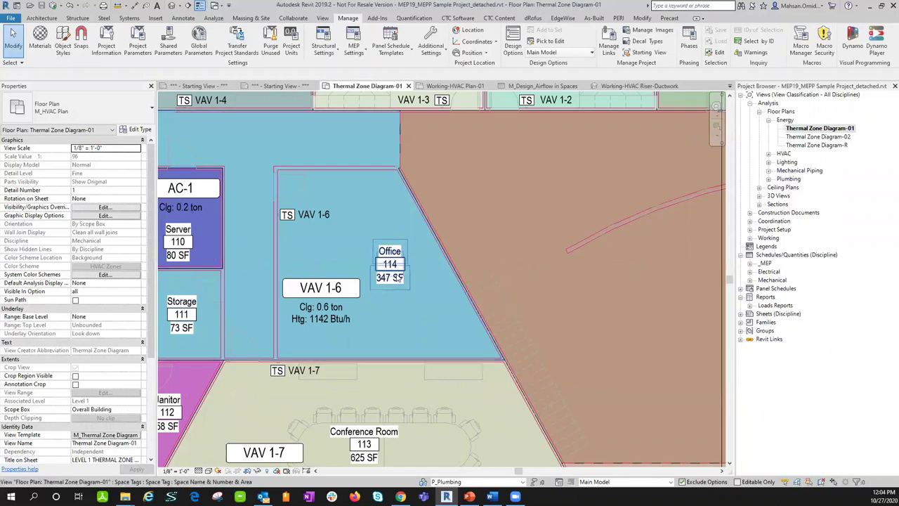
scroll(403, 277, down, 1)
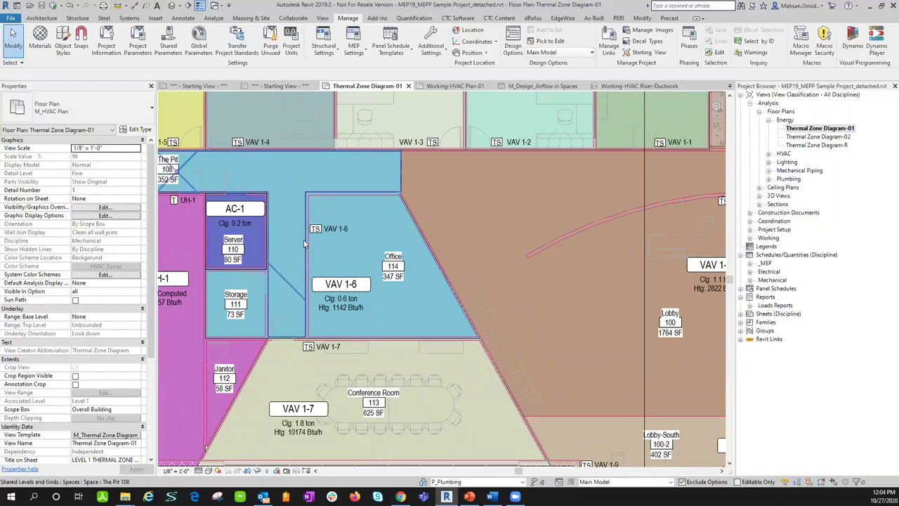
scroll(305, 243, down, 1)
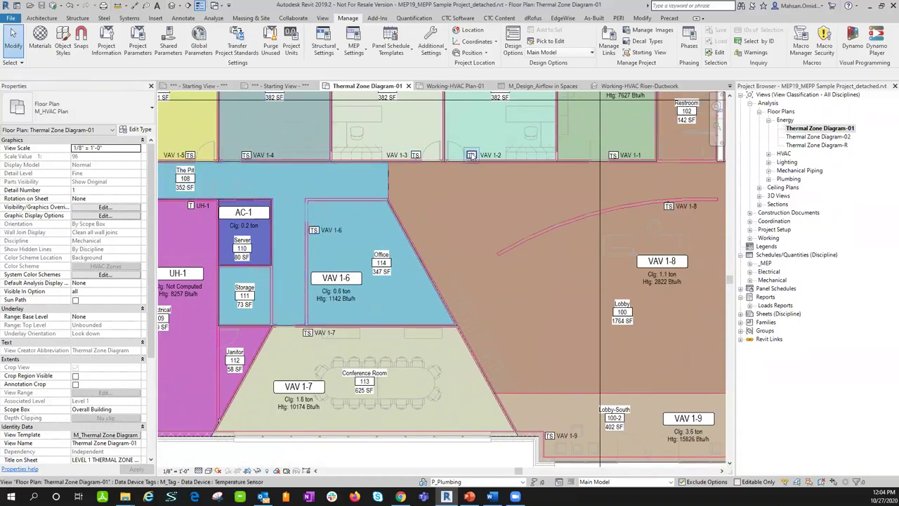
scroll(470, 191, down, 3)
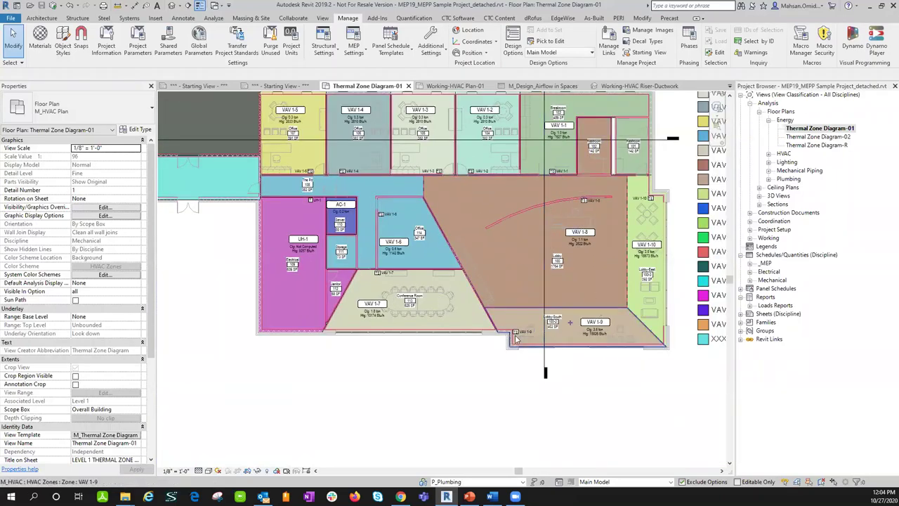
scroll(515, 338, up, 3)
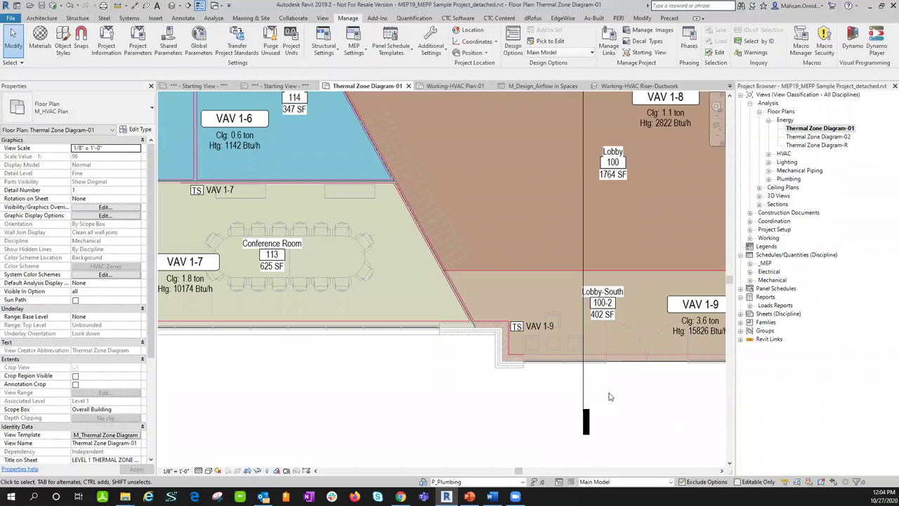
scroll(610, 397, down, 5)
middle_drag(480, 409, 415, 425)
scroll(415, 425, down, 2)
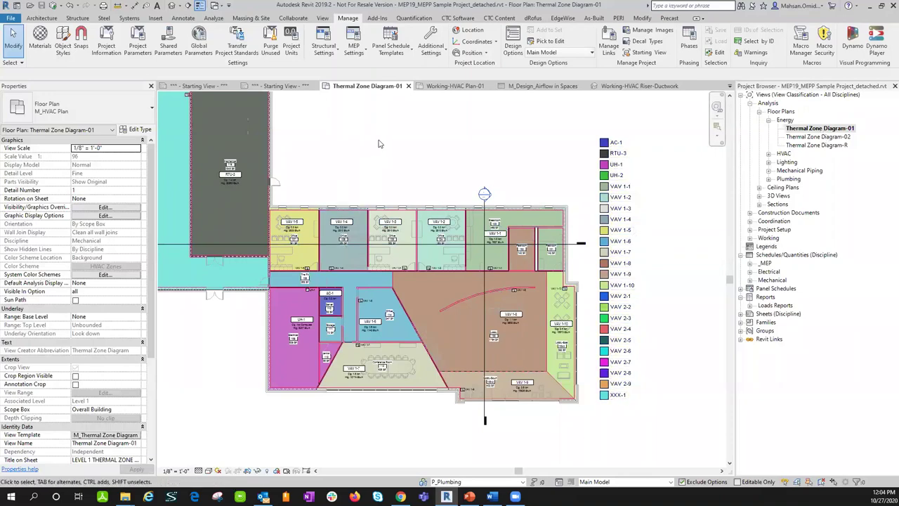
scroll(379, 162, down, 1)
middle_drag(379, 162, 446, 194)
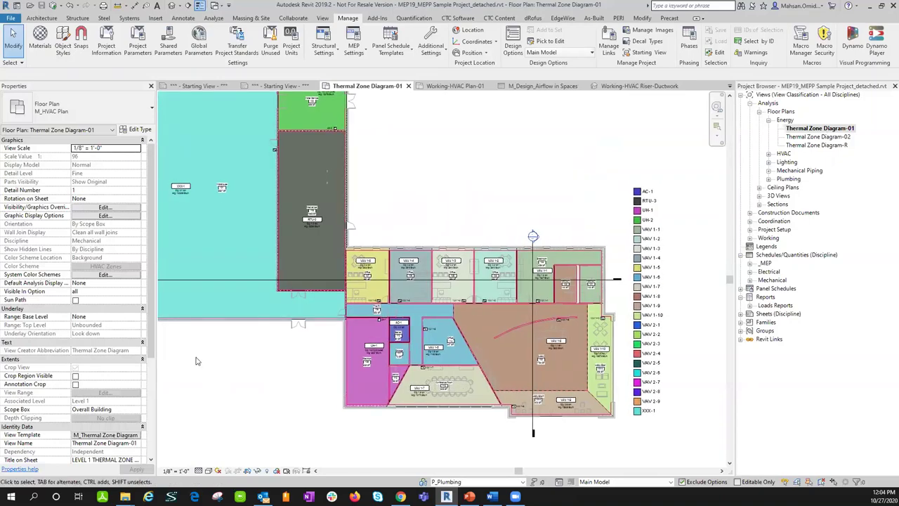
click(93, 436)
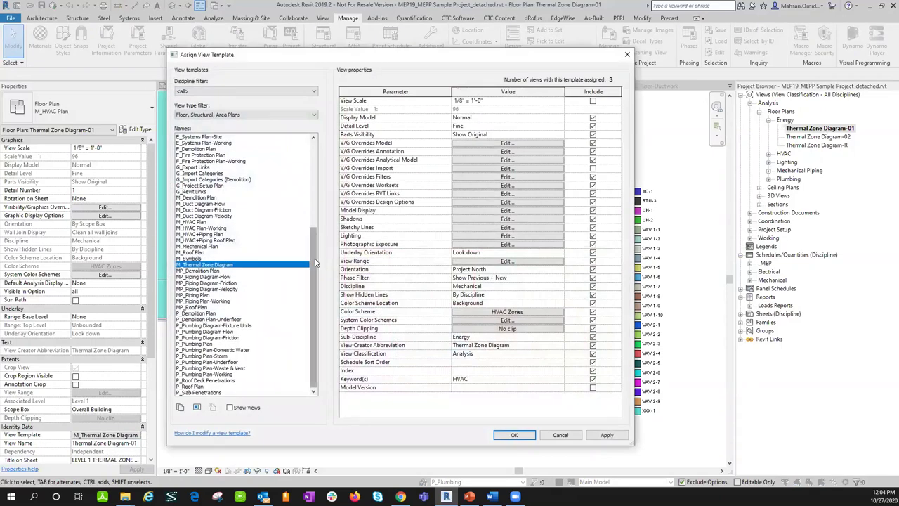
click(485, 313)
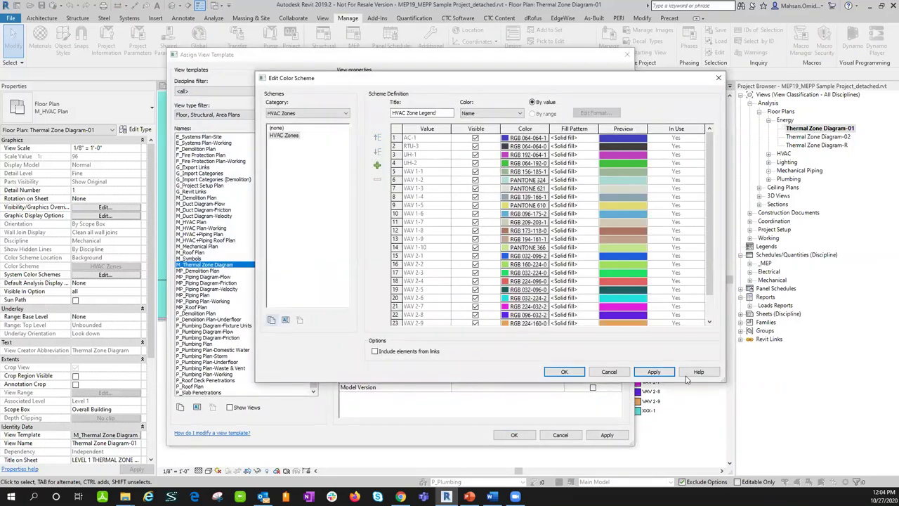
click(609, 371)
click(561, 435)
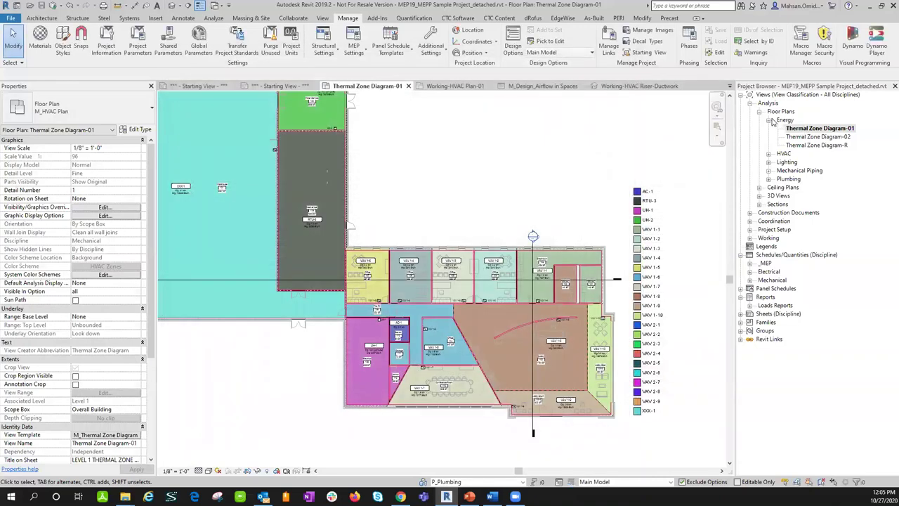
- Open the Diagram-HVAC Duct Flow-01 plan and frame the duct layout with its legend
click(768, 154)
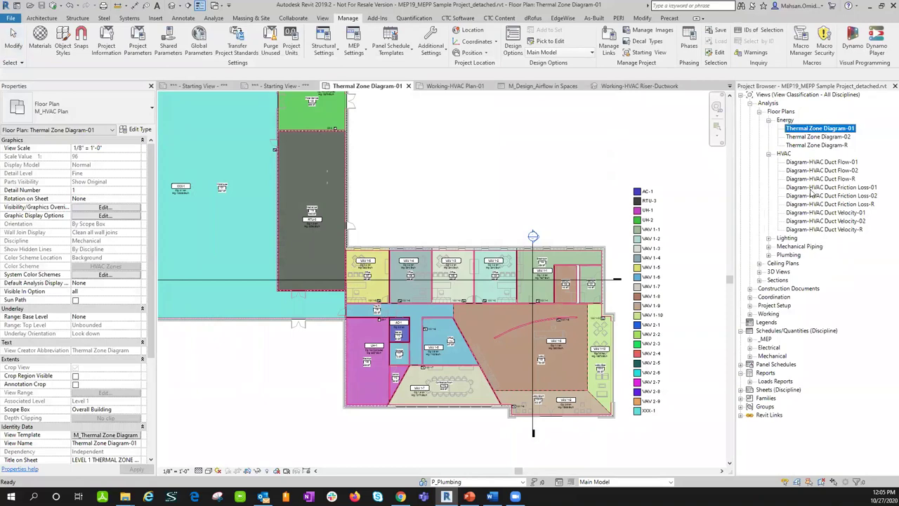
double_click(815, 162)
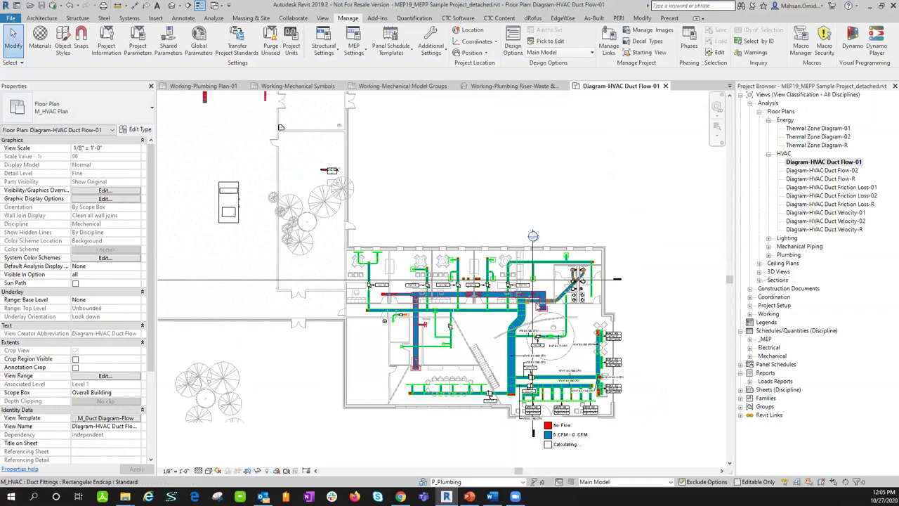
scroll(521, 320, up, 3)
middle_drag(467, 127, 439, 72)
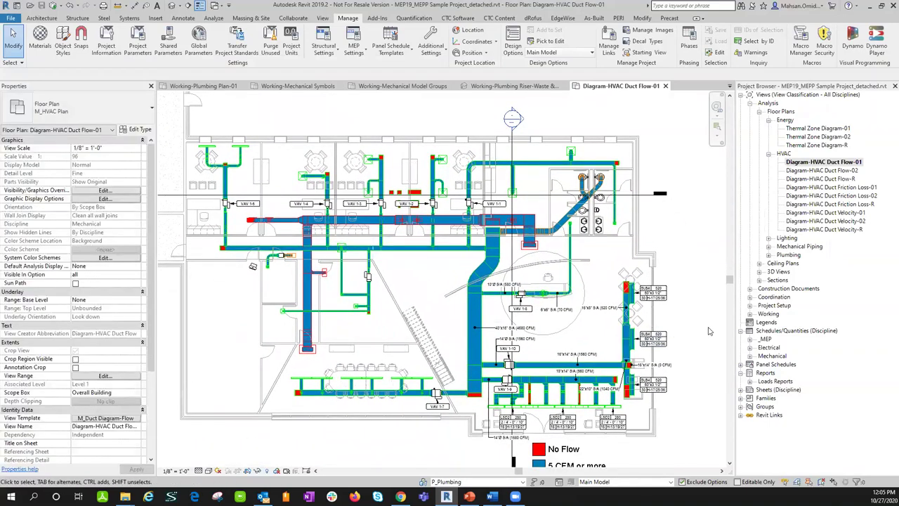
middle_drag(701, 323, 672, 275)
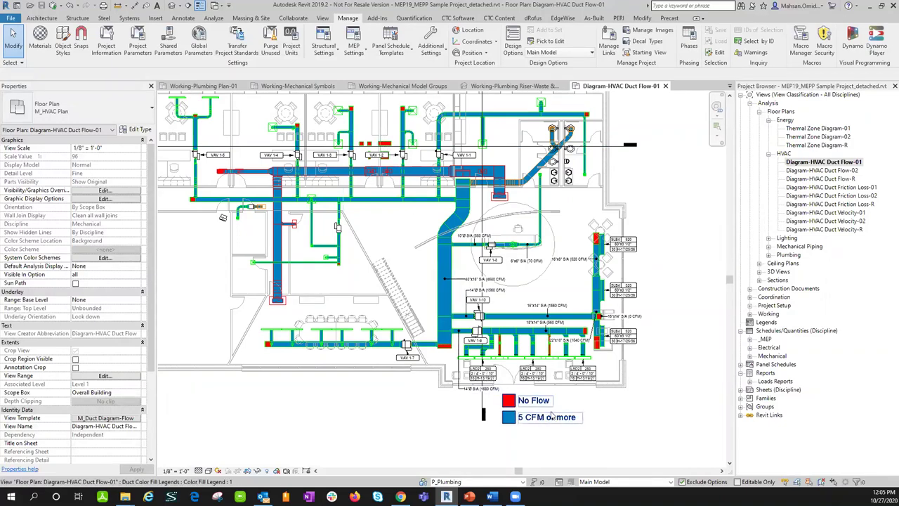
- Inspect the vertical supply duct's properties, then pan and zoom around the duct flow diagram
click(448, 266)
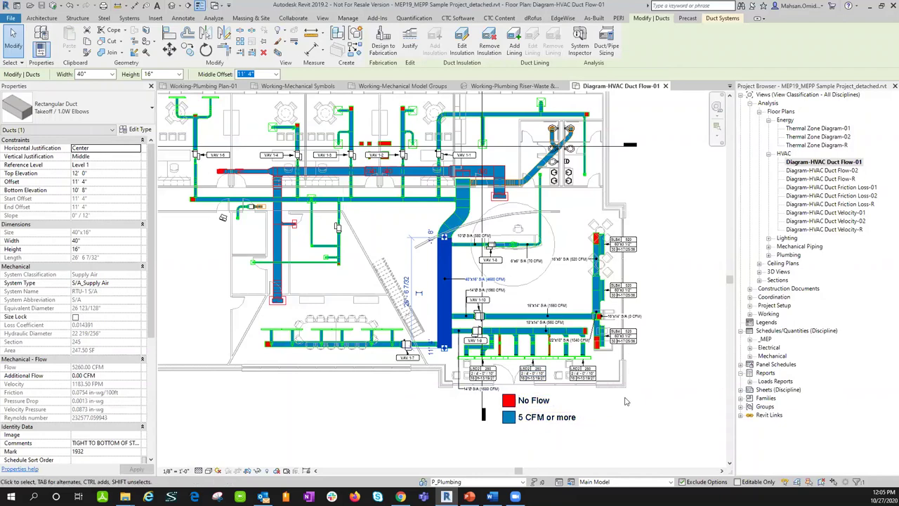
key(Escape)
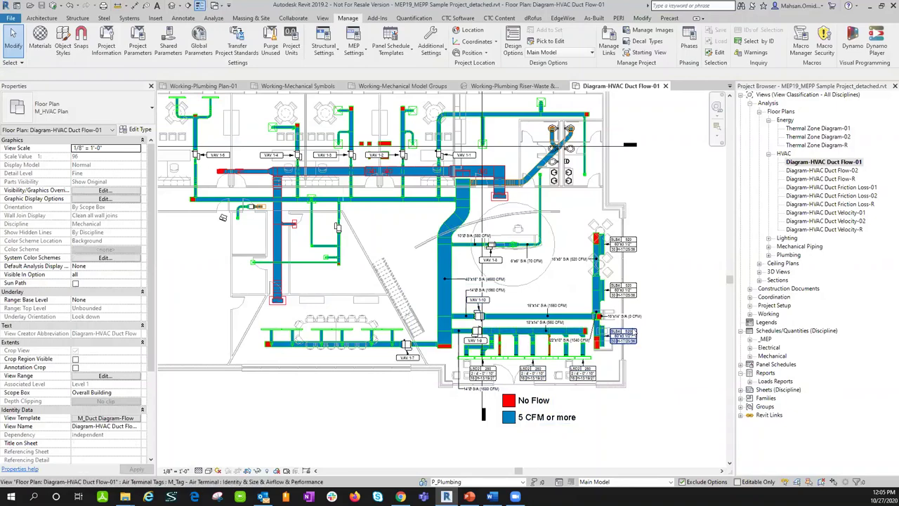
scroll(658, 299, up, 3)
scroll(658, 299, up, 1)
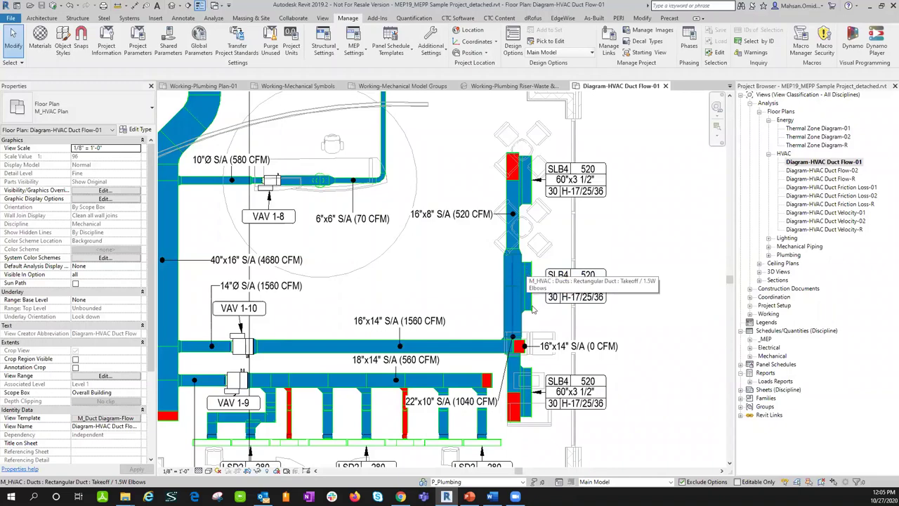
scroll(472, 301, down, 1)
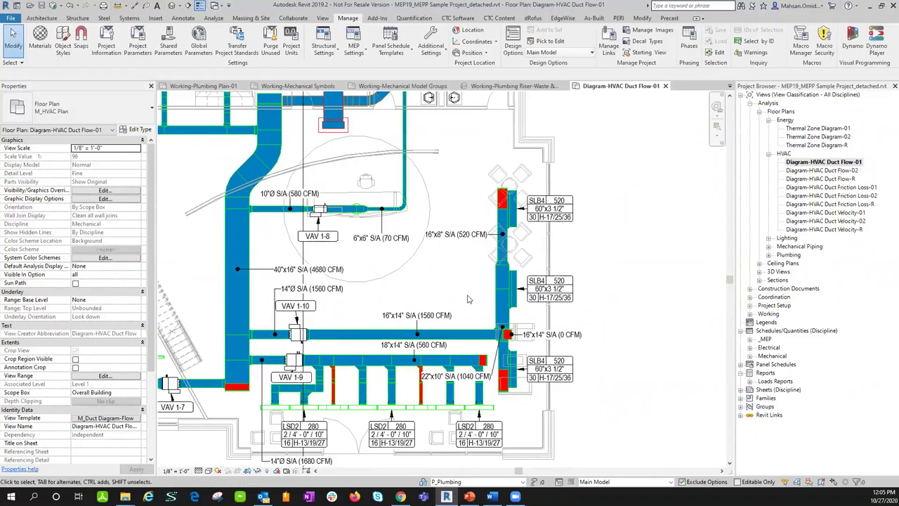
middle_drag(472, 301, 542, 305)
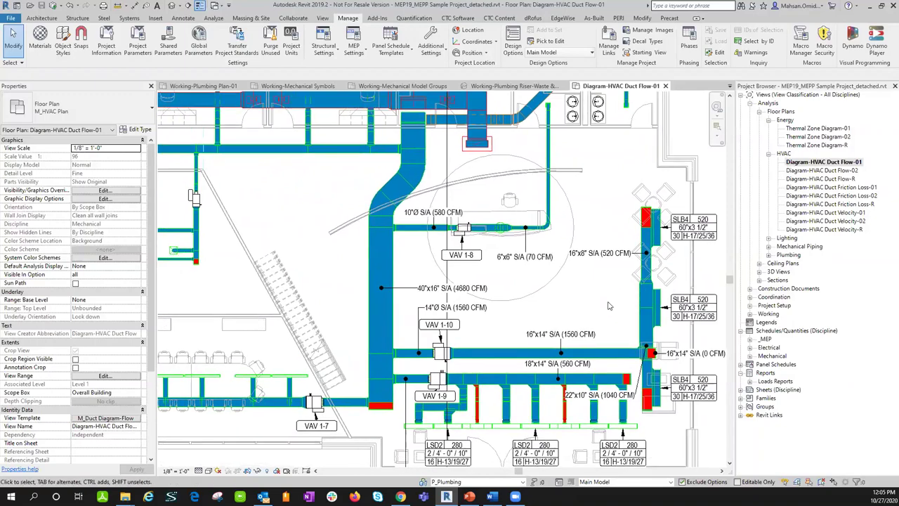
scroll(610, 305, down, 1)
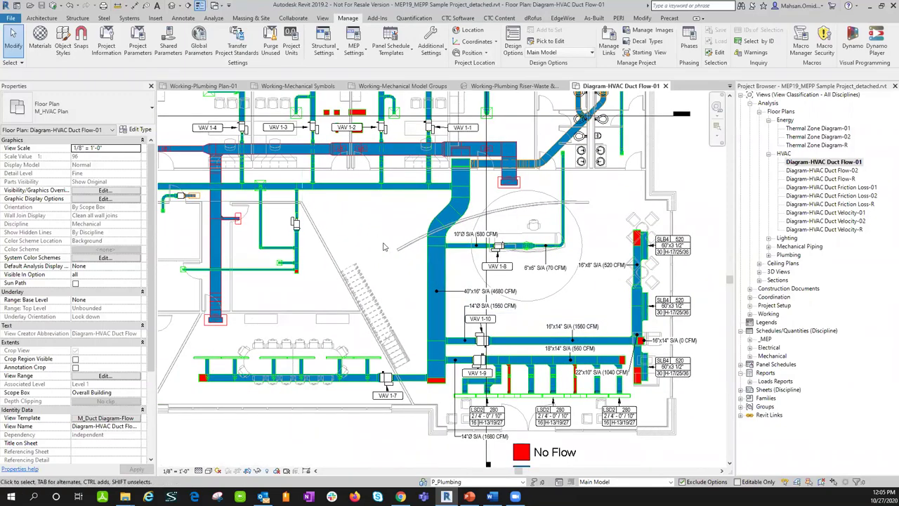
middle_drag(384, 246, 463, 276)
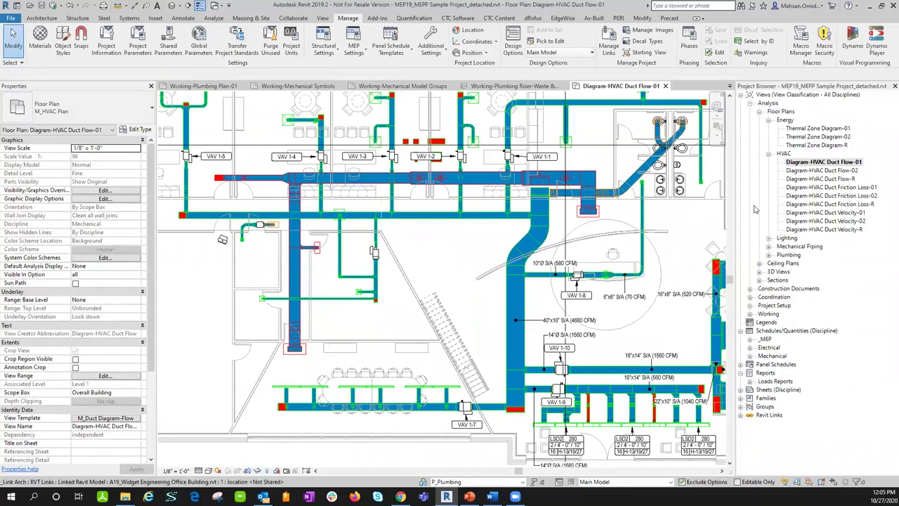
- Collapse the HVAC and Energy analysis floor plans and pick the Working-HVAC Plan-01 view
click(769, 155)
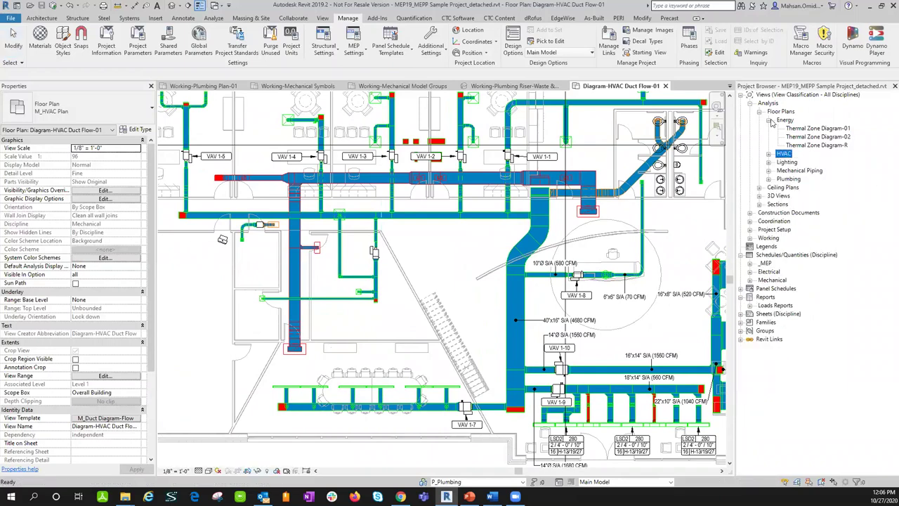
click(770, 121)
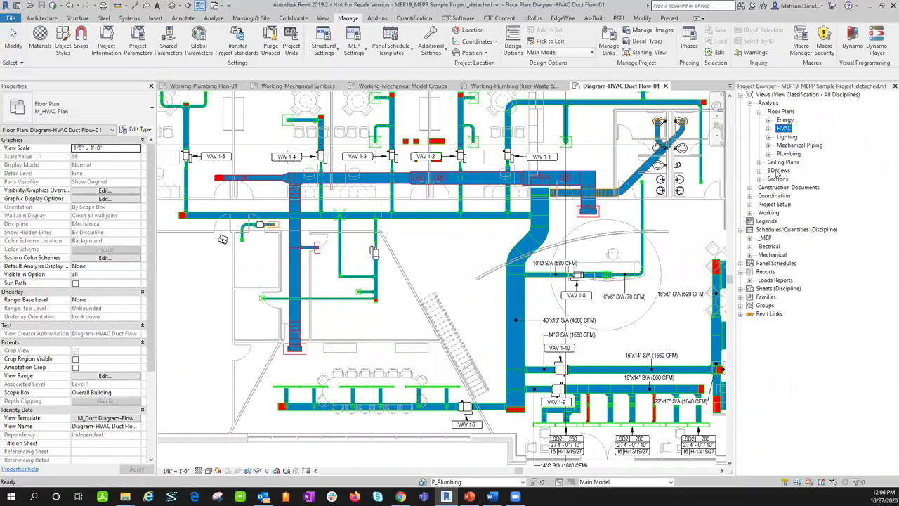
click(750, 212)
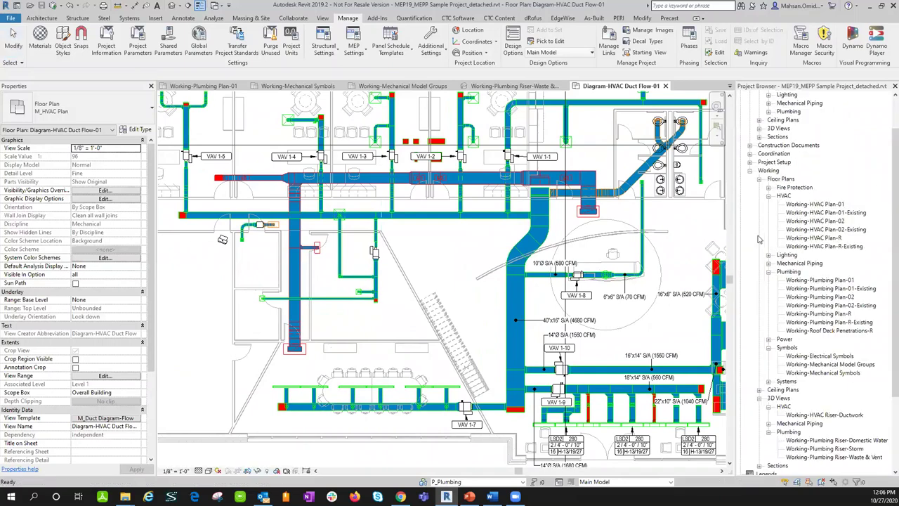
- Open Working-HVAC Plan-01 and select the 100 CFM lay-in supply ceiling diffuser near Avenger Mansion
double_click(818, 204)
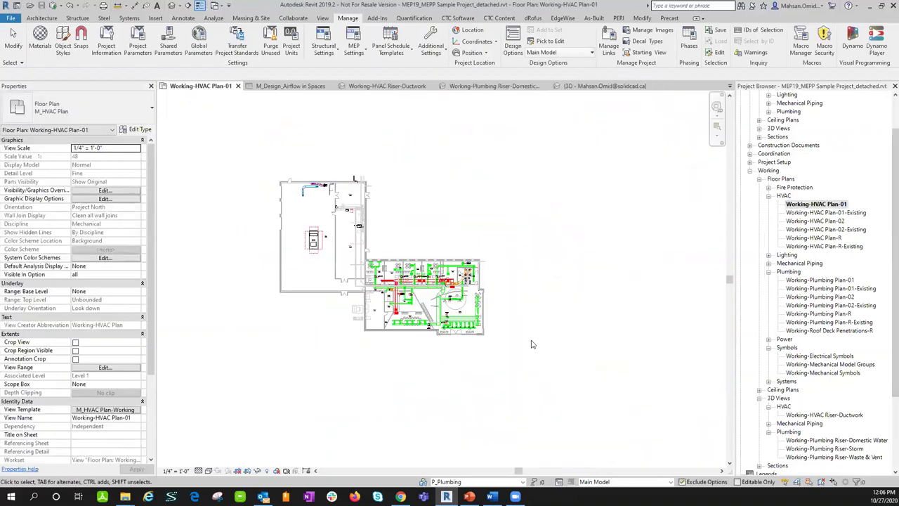
scroll(413, 301, up, 5)
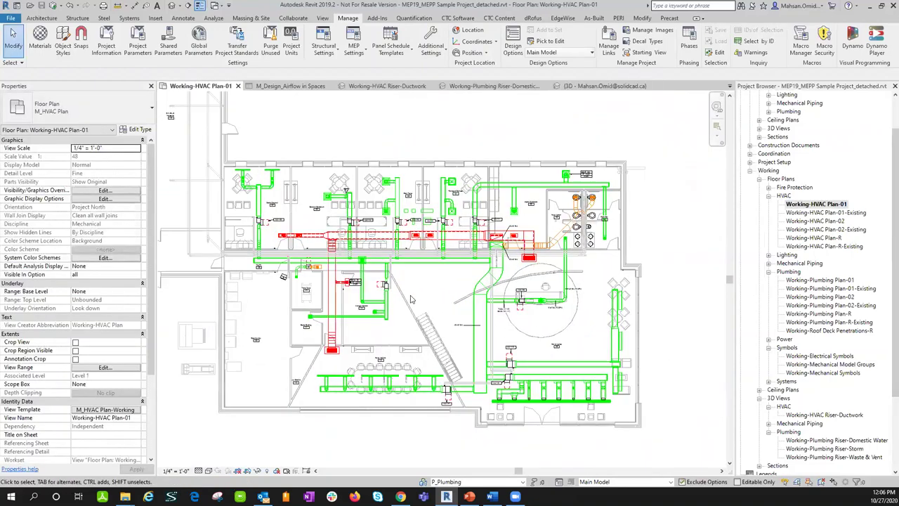
middle_drag(413, 301, 485, 283)
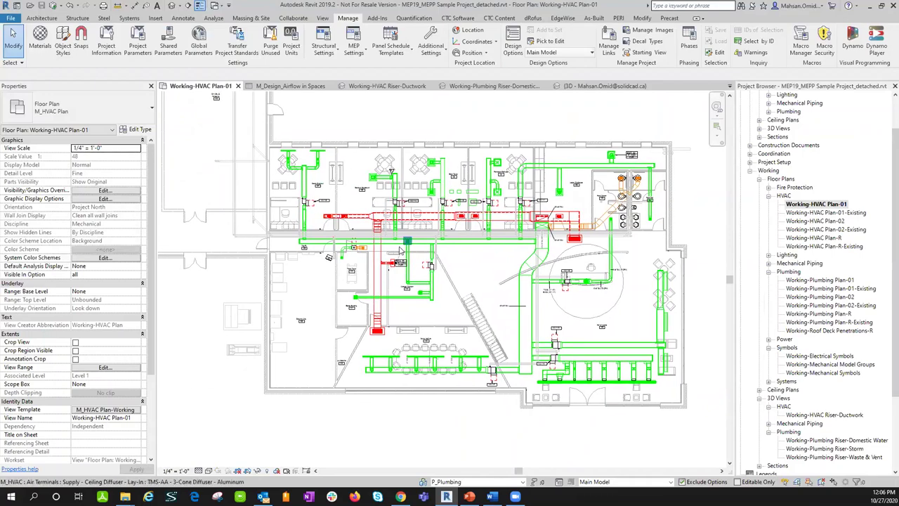
scroll(421, 245, up, 5)
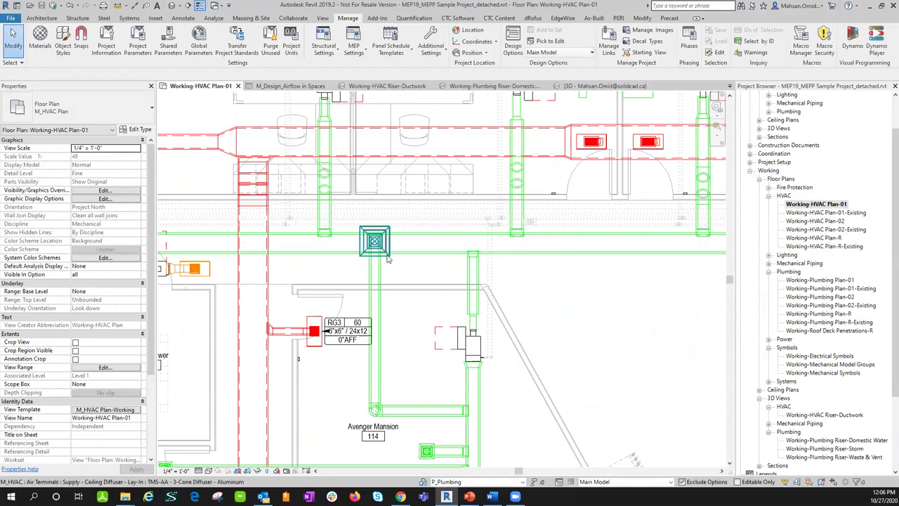
click(388, 260)
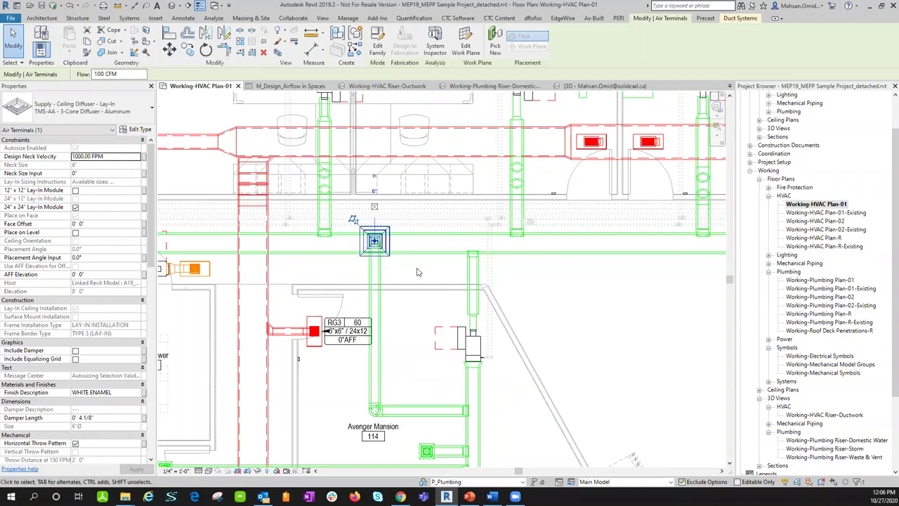
middle_drag(424, 275, 455, 317)
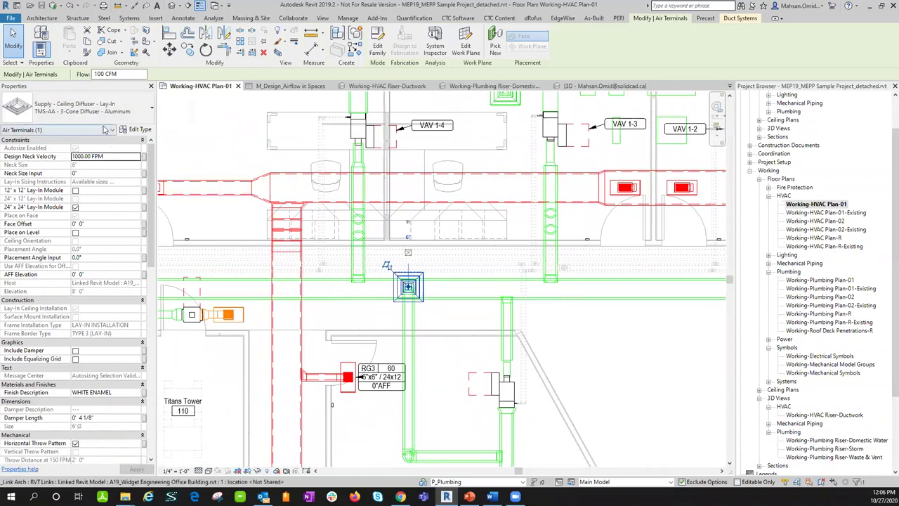
drag(154, 163, 133, 153)
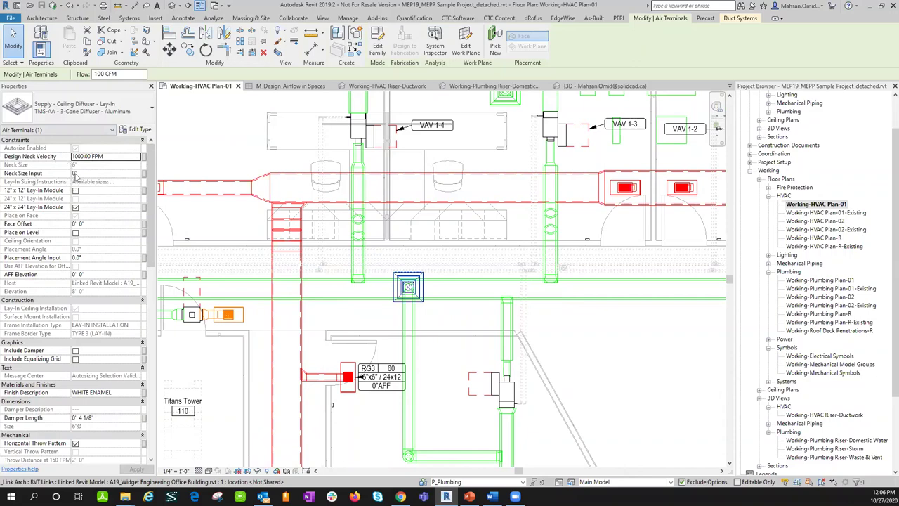
click(409, 291)
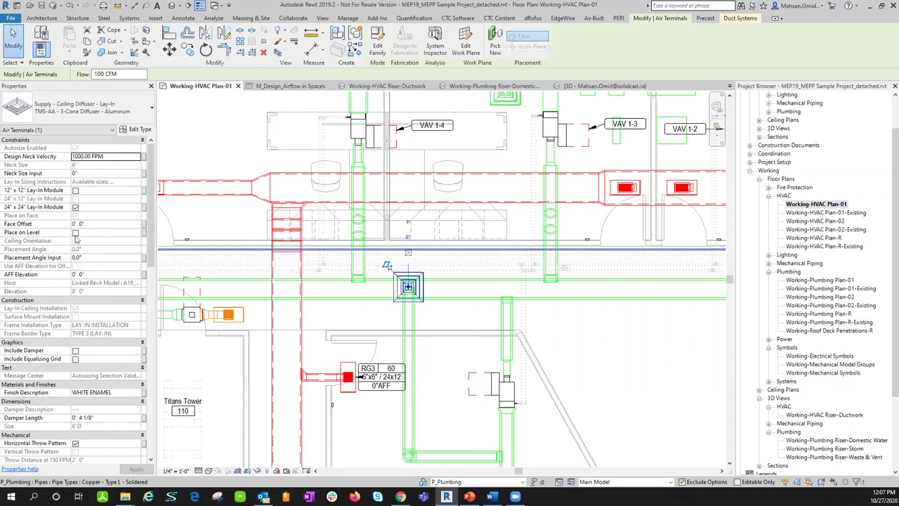
click(75, 233)
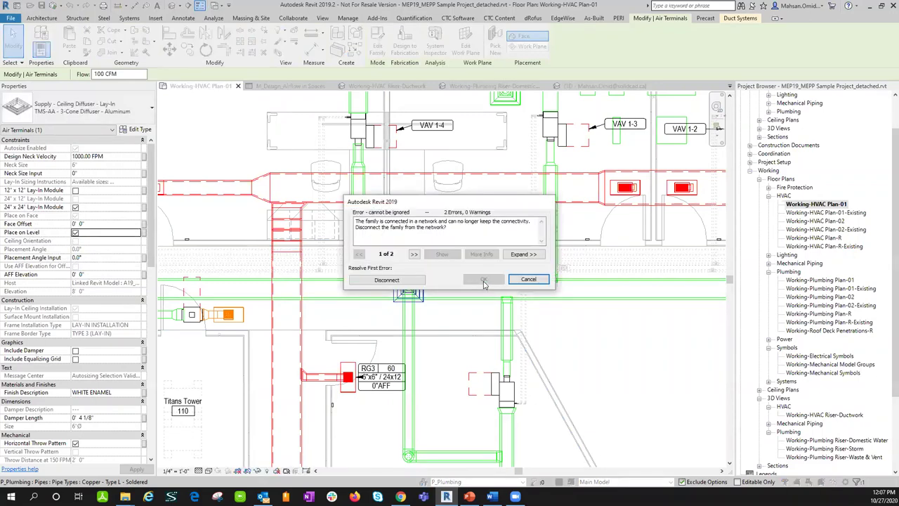
click(529, 279)
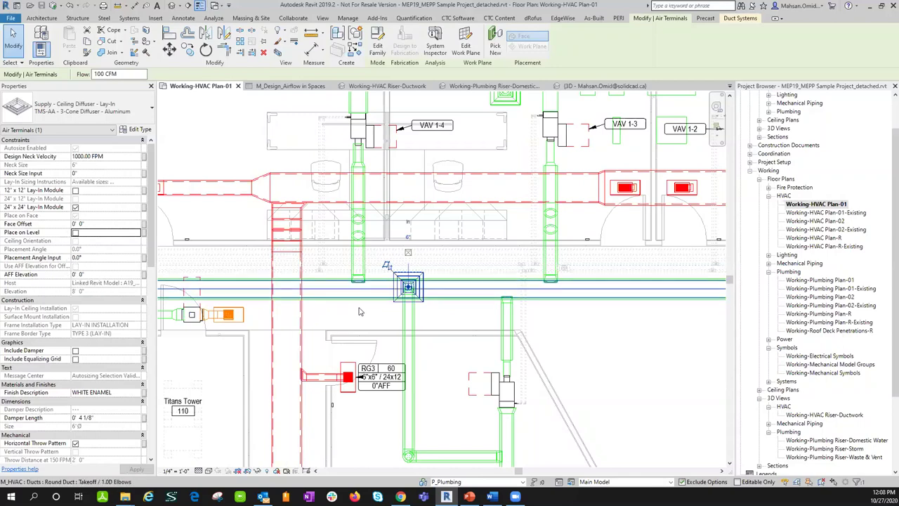
click(440, 318)
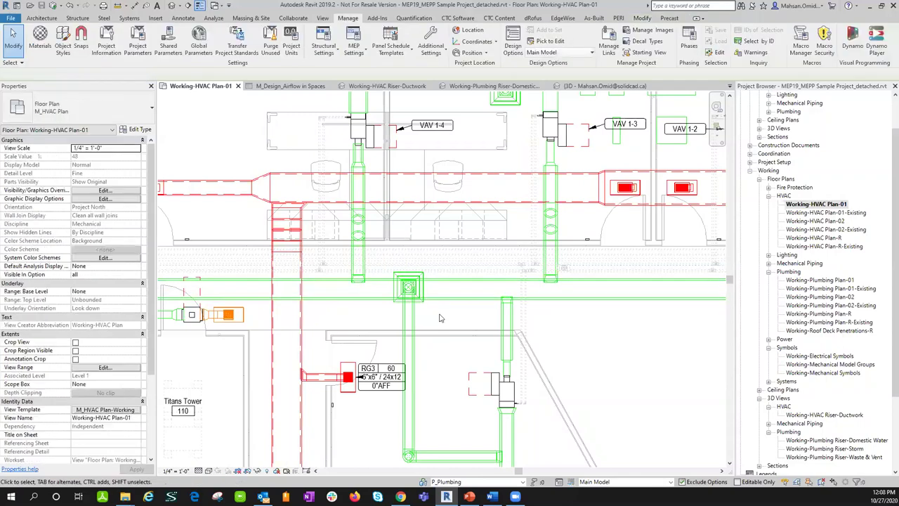
middle_drag(440, 318, 393, 265)
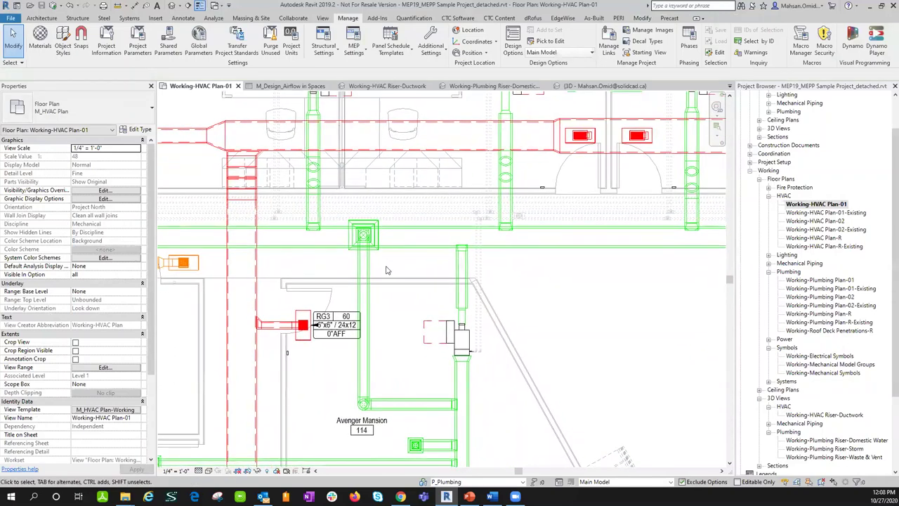
click(383, 267)
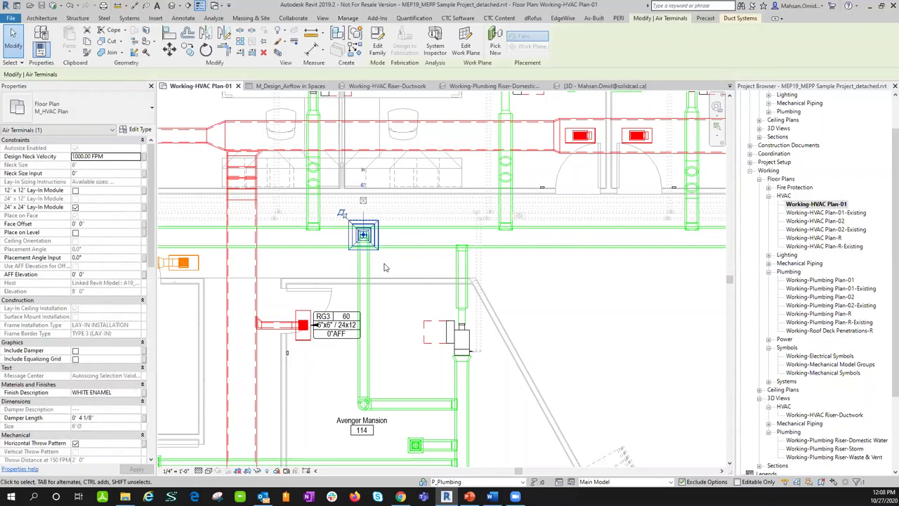
middle_drag(383, 267, 416, 301)
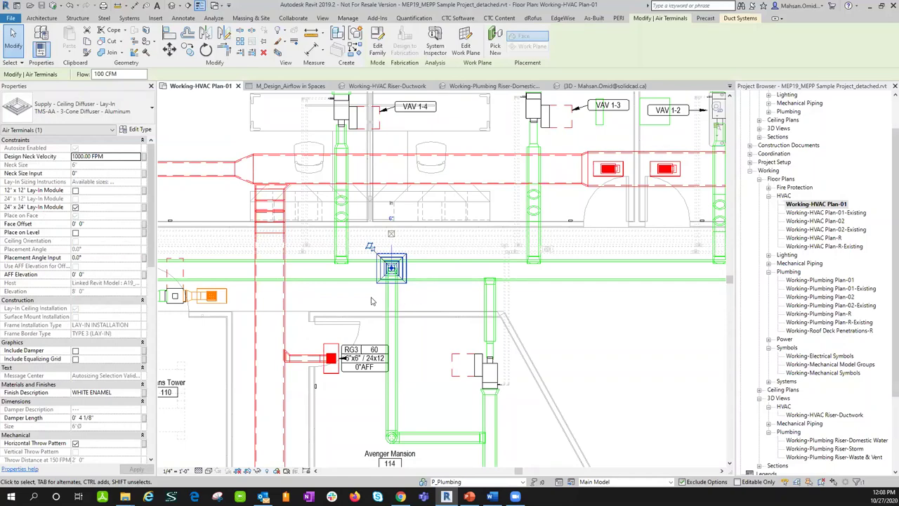
click(75, 191)
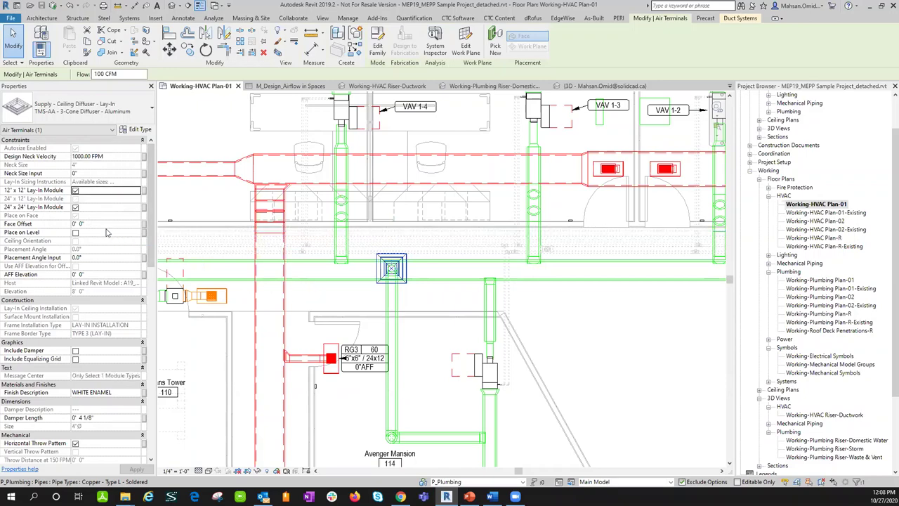
click(75, 207)
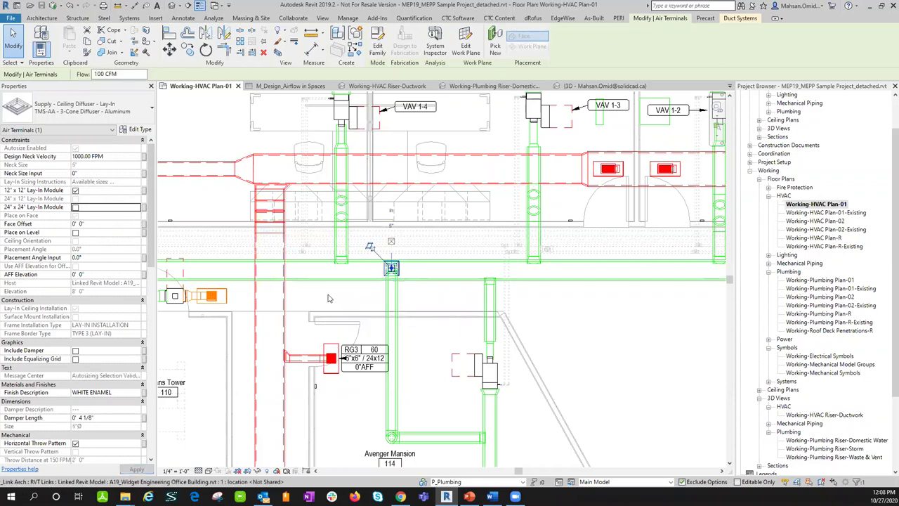
click(75, 190)
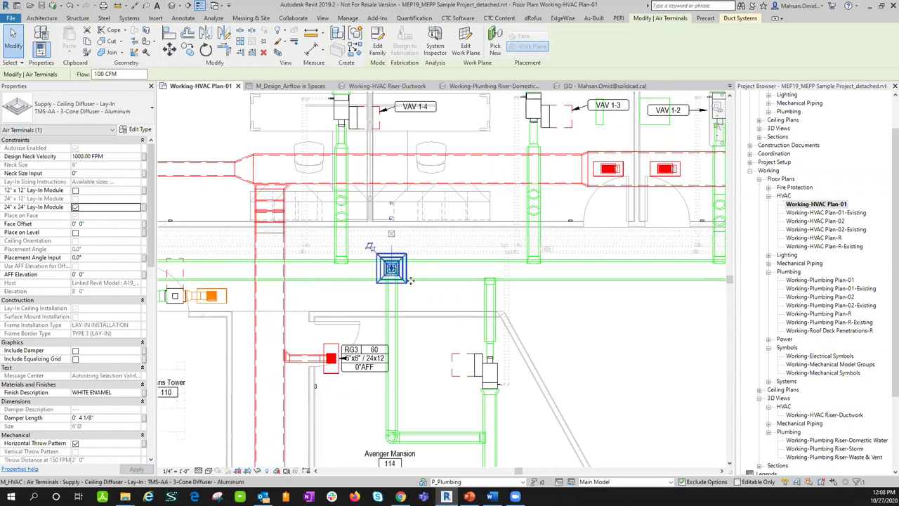
scroll(411, 279, up, 2)
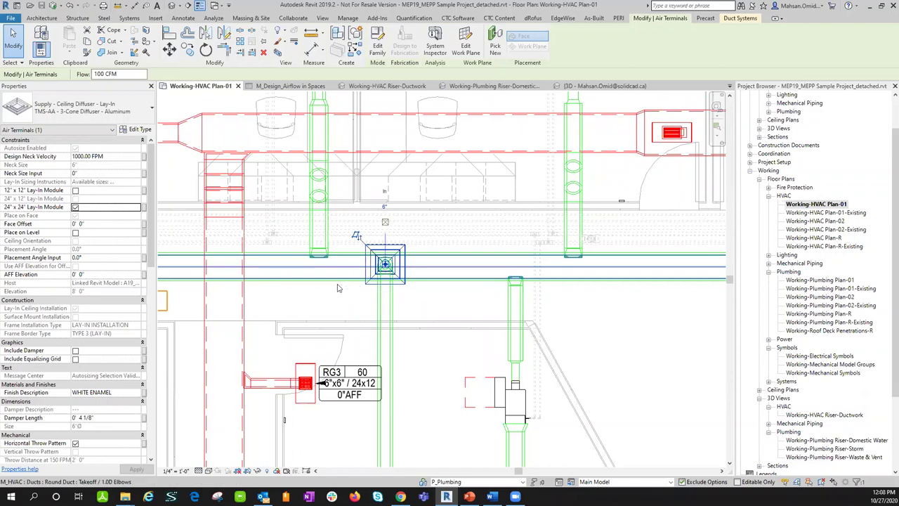
click(75, 190)
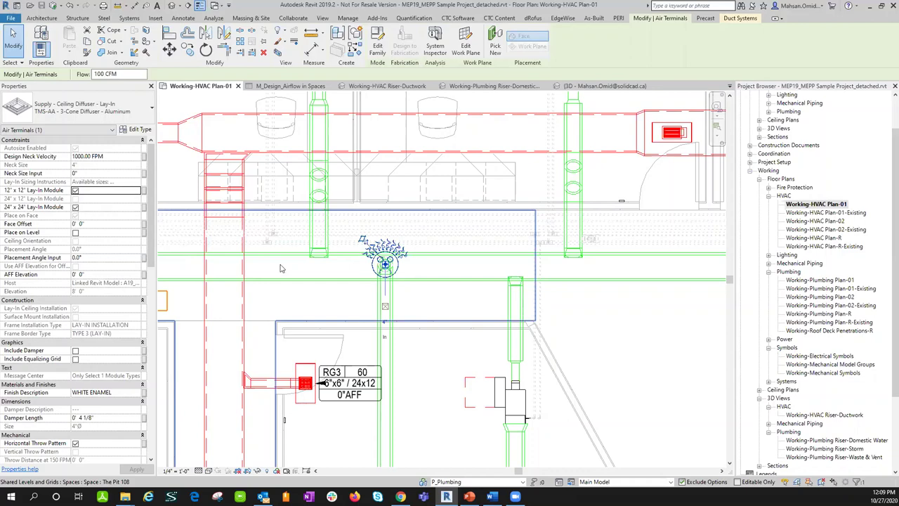
scroll(405, 287, up, 2)
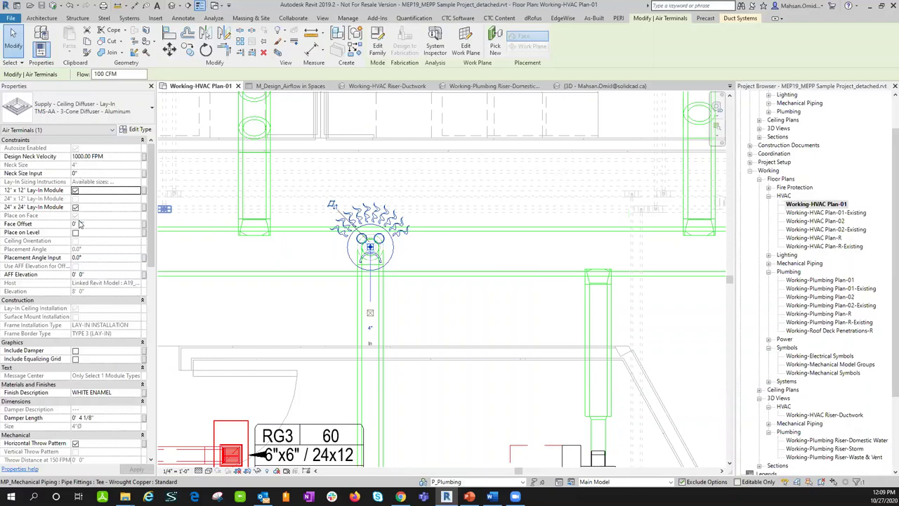
click(75, 191)
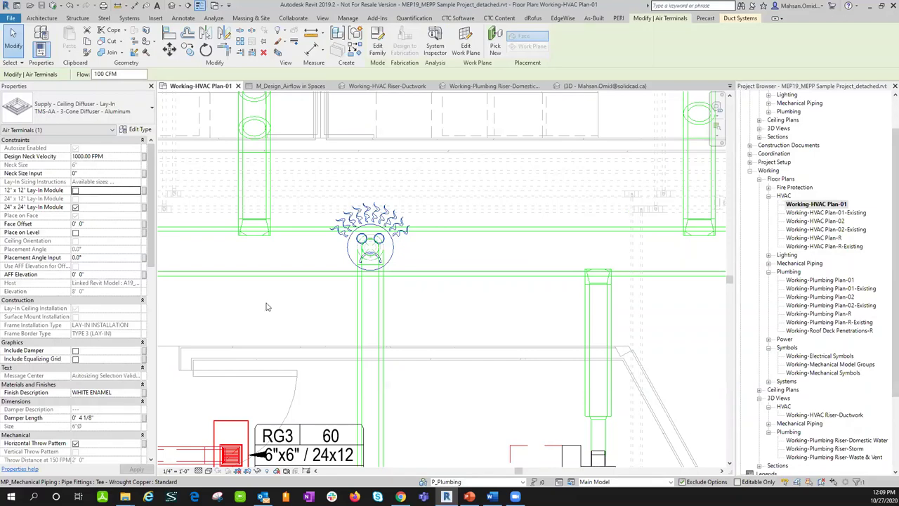
click(323, 304)
scroll(338, 304, down, 3)
middle_drag(422, 315, 454, 214)
scroll(422, 190, down, 2)
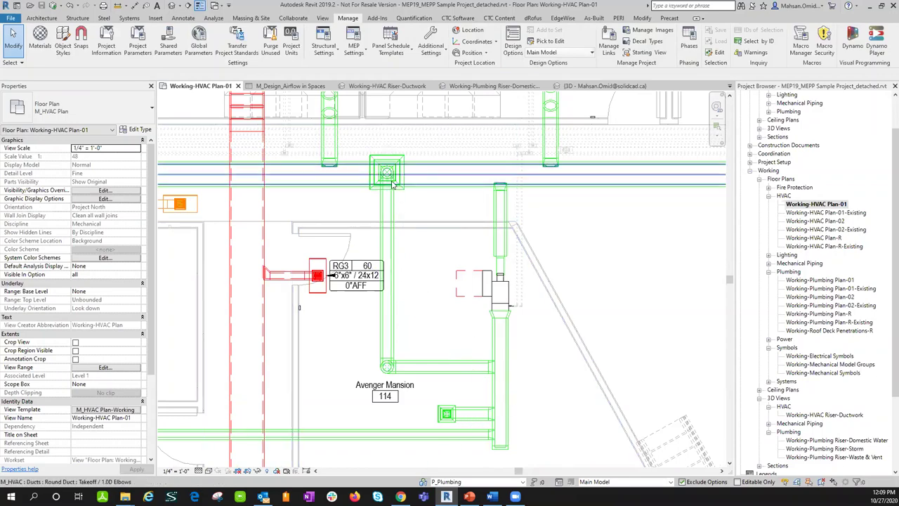
scroll(391, 184, up, 1)
scroll(393, 183, up, 1)
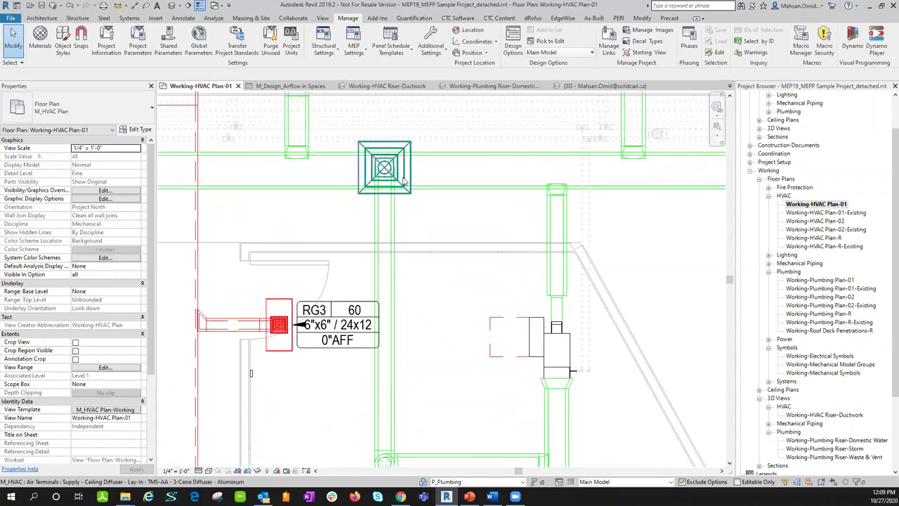
click(405, 181)
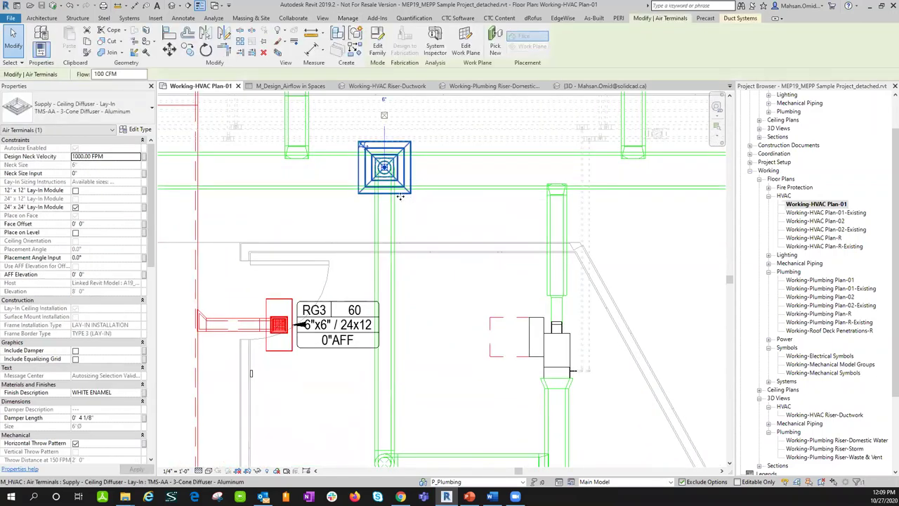
scroll(398, 198, down, 1)
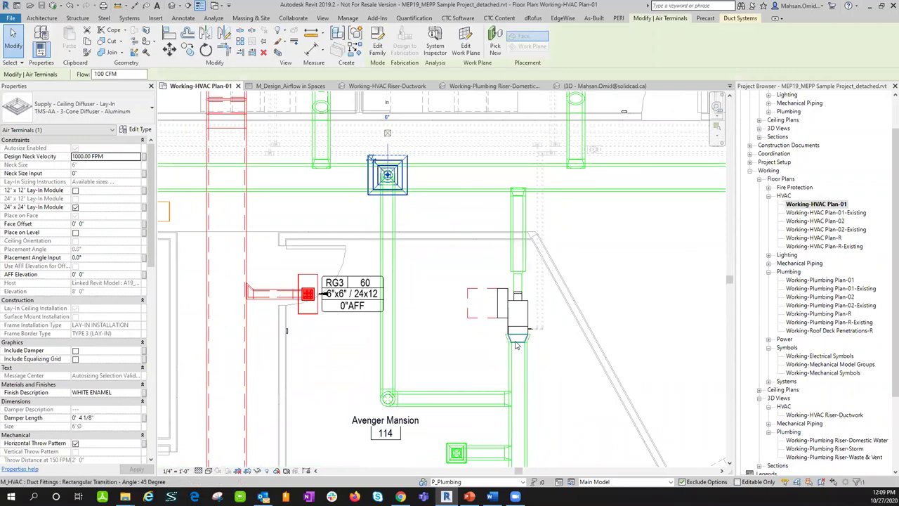
middle_drag(449, 302, 387, 291)
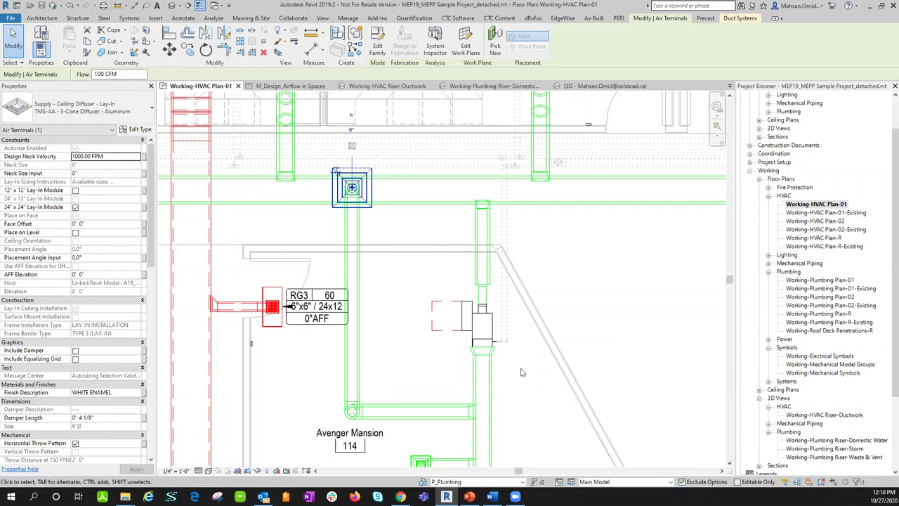
scroll(509, 357, down, 1)
middle_drag(509, 358, 436, 260)
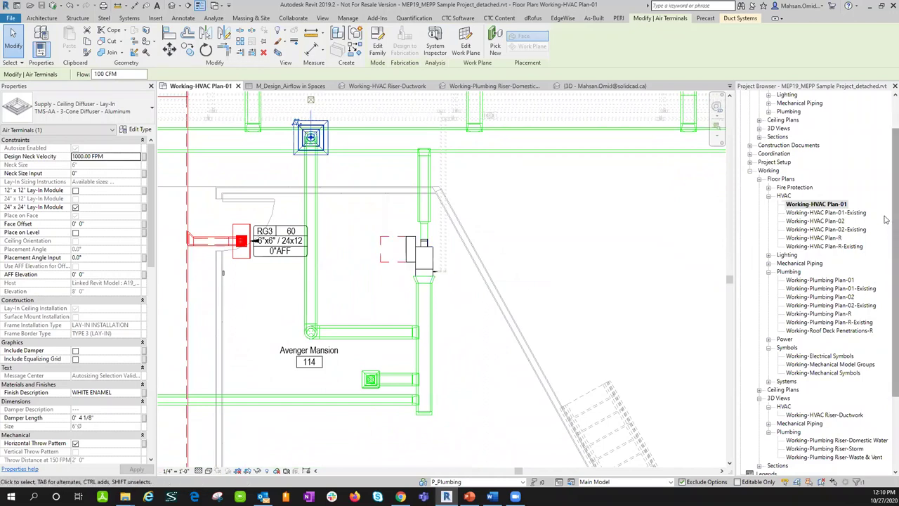
drag(896, 266, 896, 337)
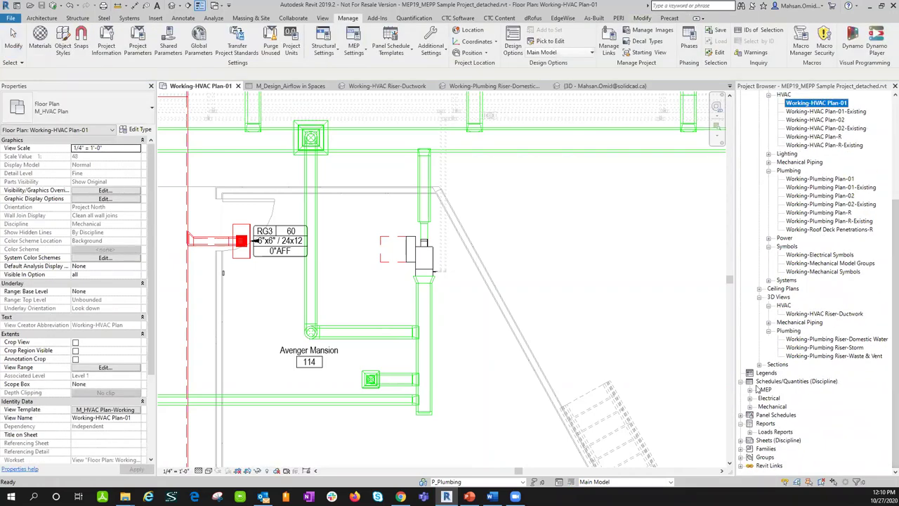
- Search the Schedules/Quantities group for views matching 'airflow'
right_click(789, 383)
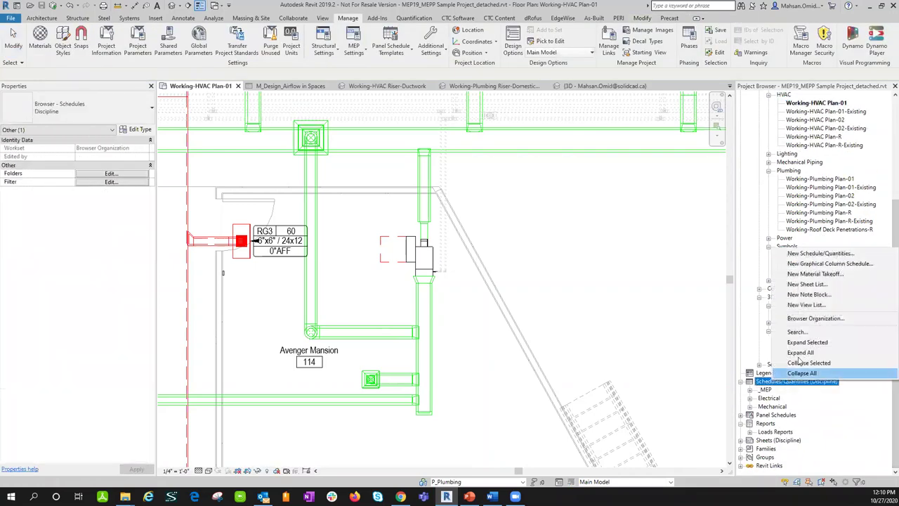
click(797, 333)
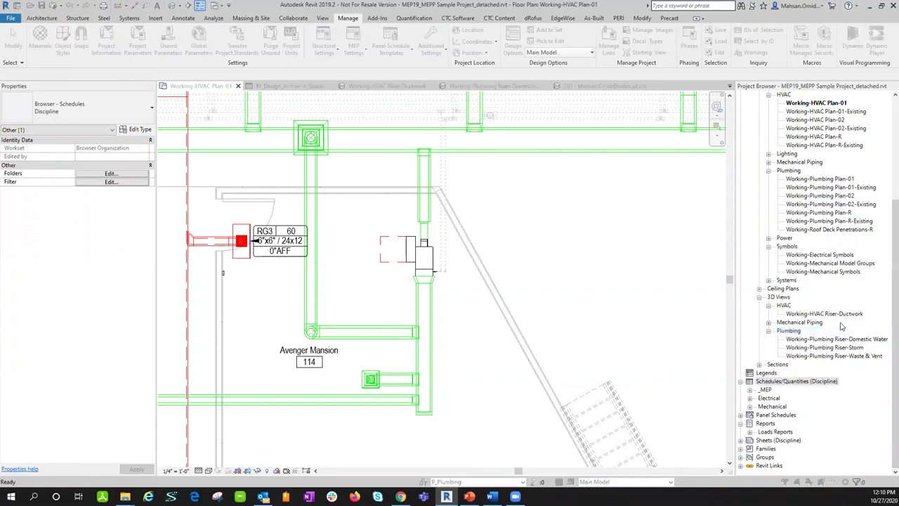
text(airflow)
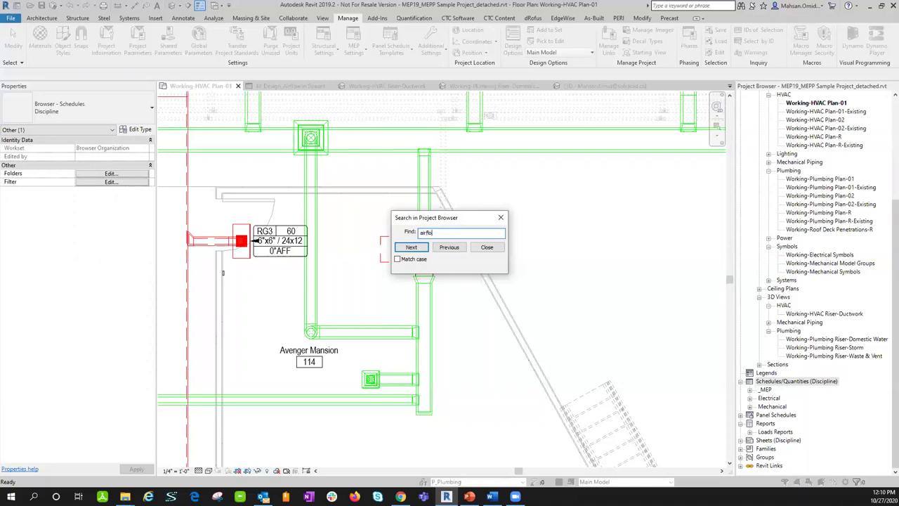
- Step through the airflow matches to M_Space Airflow Summary and review its rows
click(413, 247)
click(413, 247)
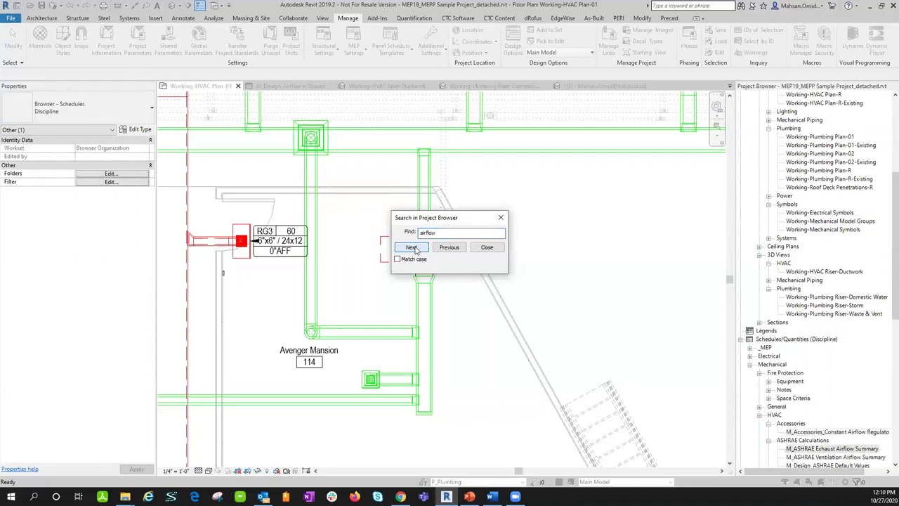
click(413, 247)
click(414, 248)
click(413, 248)
click(414, 247)
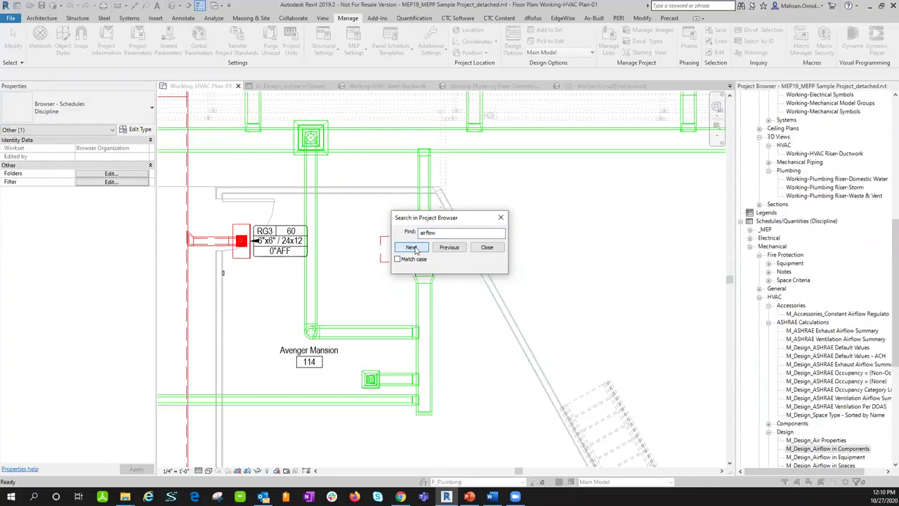
click(413, 247)
click(414, 247)
click(413, 248)
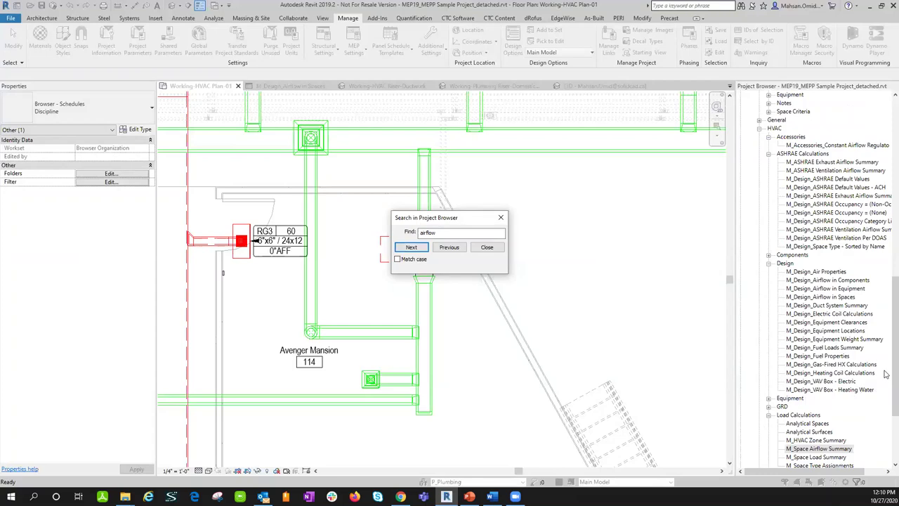
click(487, 247)
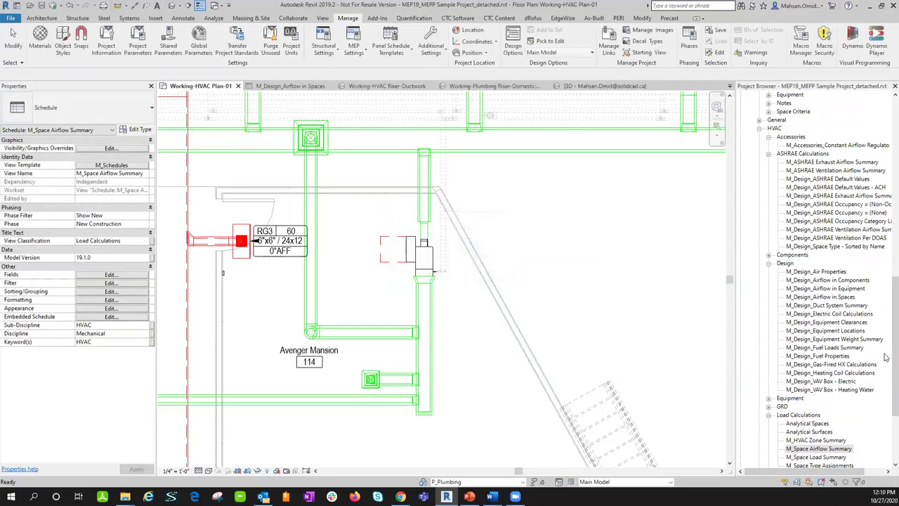
scroll(886, 357, down, 3)
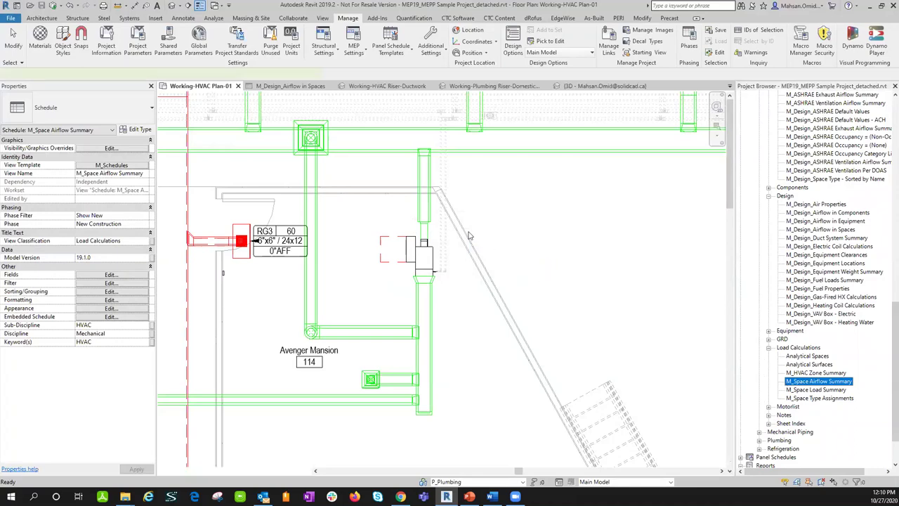
scroll(463, 235, down, 1)
scroll(463, 234, up, 1)
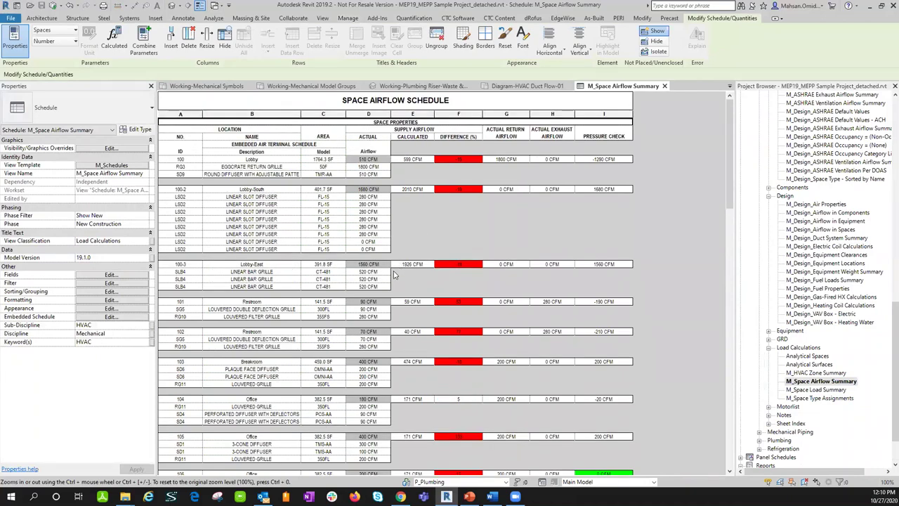
- Close the Diagram-HVAC Duct Flow-01 view and switch back to Working-HVAC Plan-01
click(527, 86)
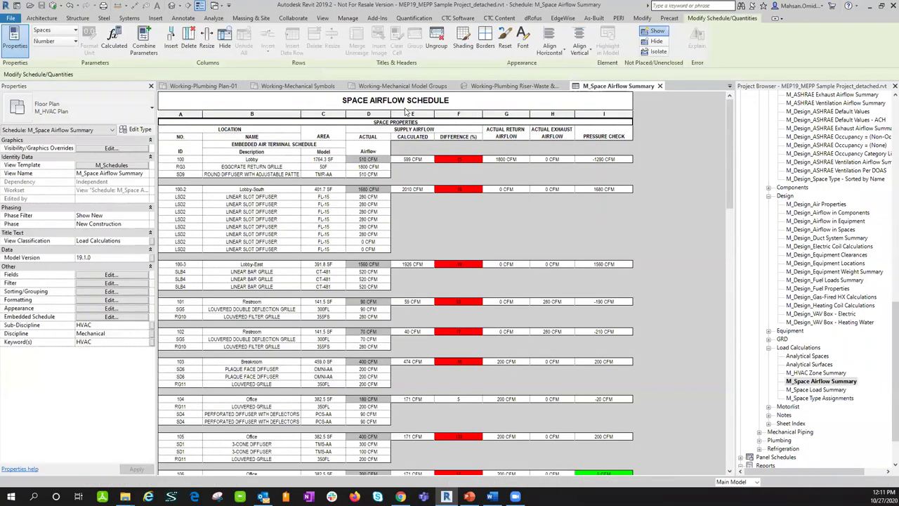
key(ctrl+F4)
click(404, 87)
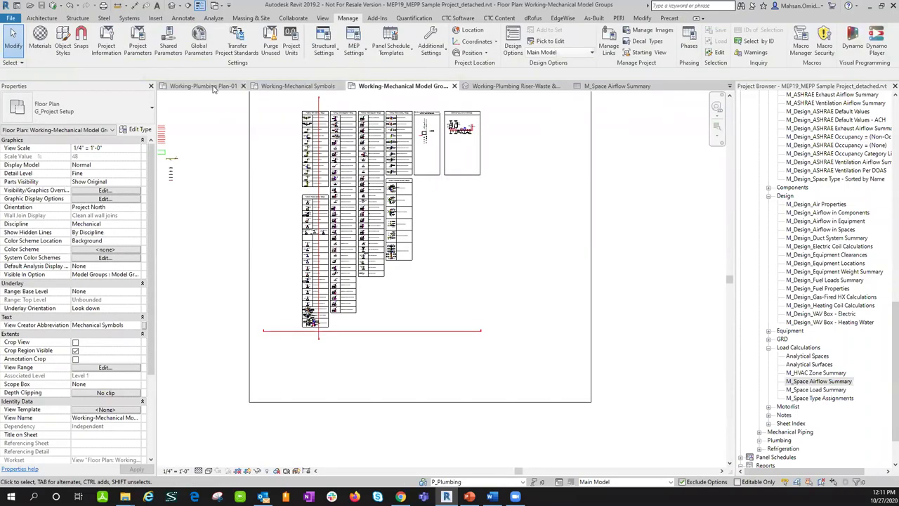
click(731, 86)
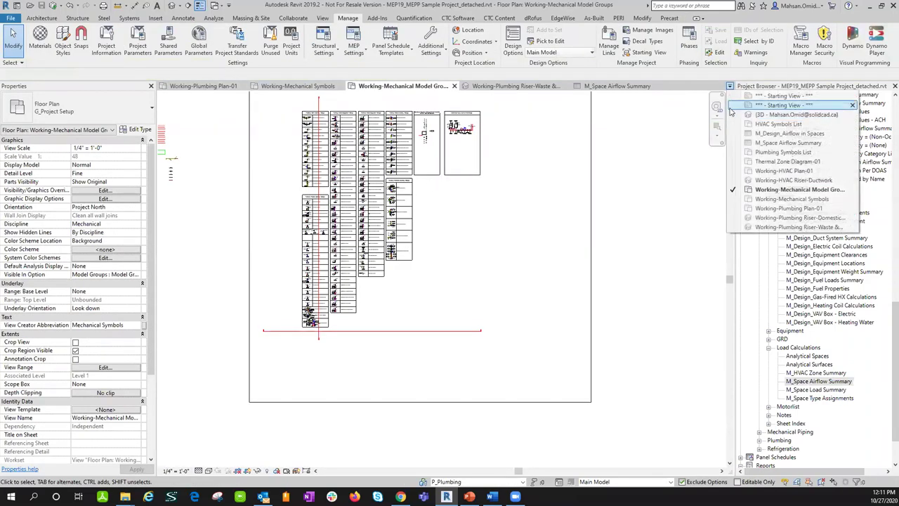
click(784, 171)
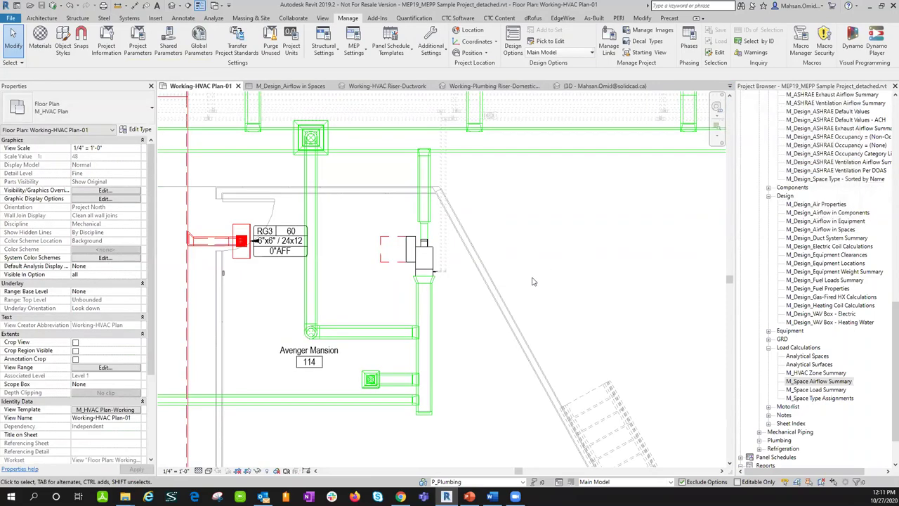
- Reselect the ceiling diffuser and pan to show the red ducts and VAV boxes
click(337, 178)
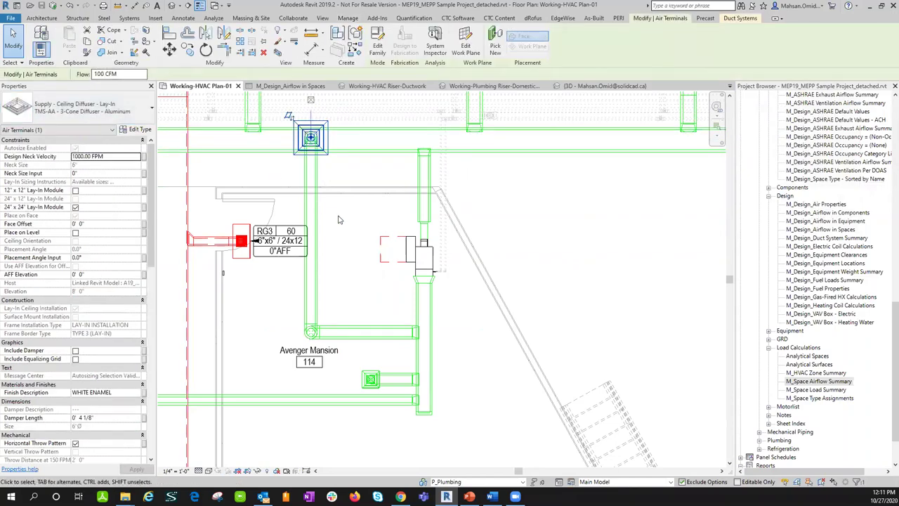
scroll(330, 225, down, 1)
middle_drag(337, 234, 372, 305)
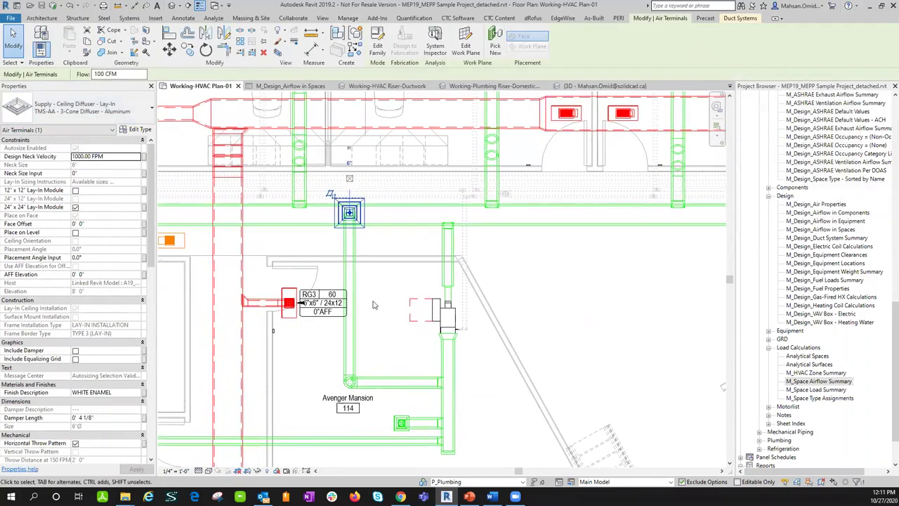
scroll(373, 305, down, 1)
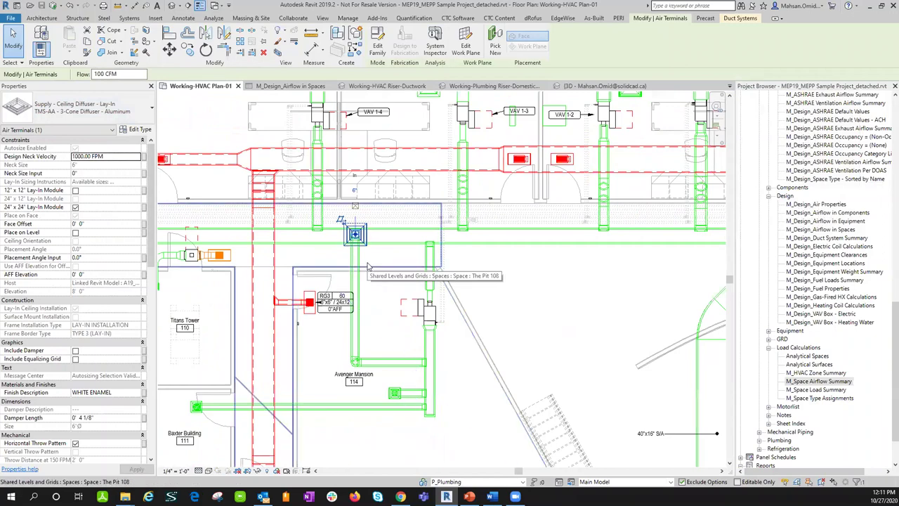
middle_drag(375, 262, 508, 277)
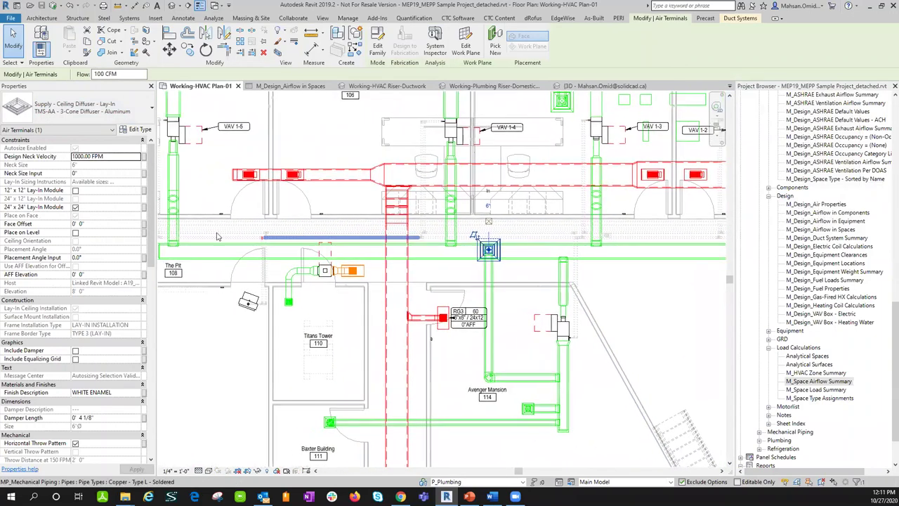
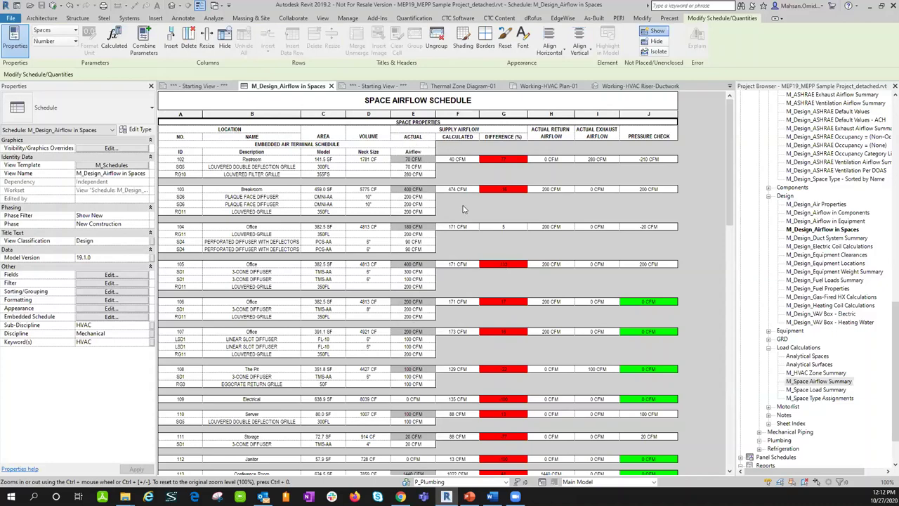
- Replace the 100.00 airflow in room 108 (The Pit)'s SD1 row with 60
scroll(309, 373, down, 3)
click(187, 265)
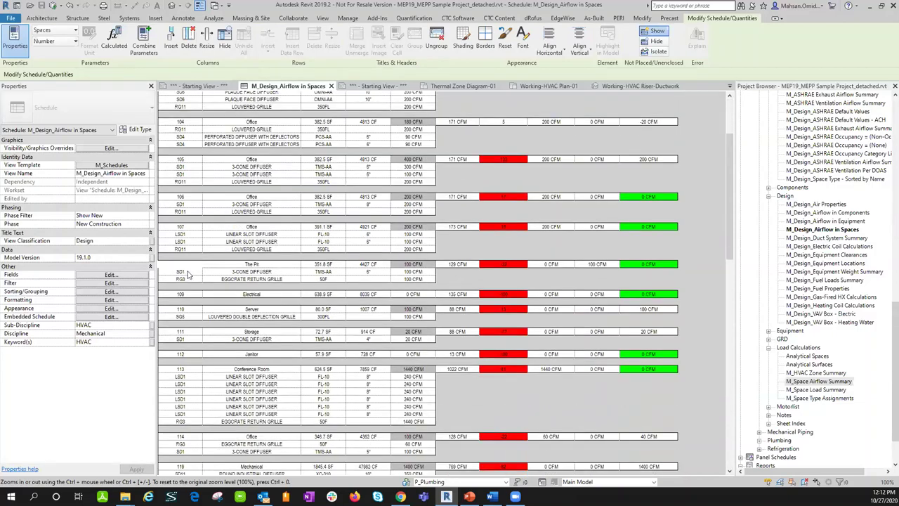
click(184, 279)
click(194, 271)
click(183, 265)
click(263, 264)
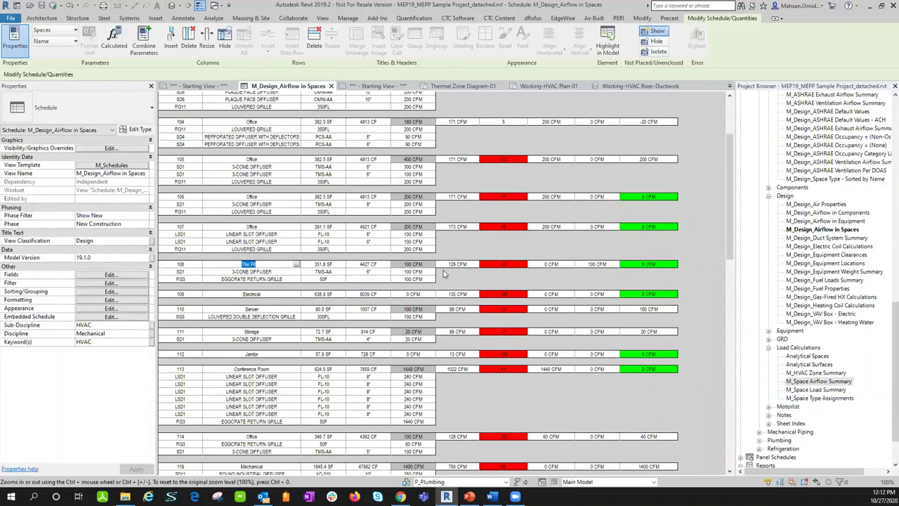
click(418, 272)
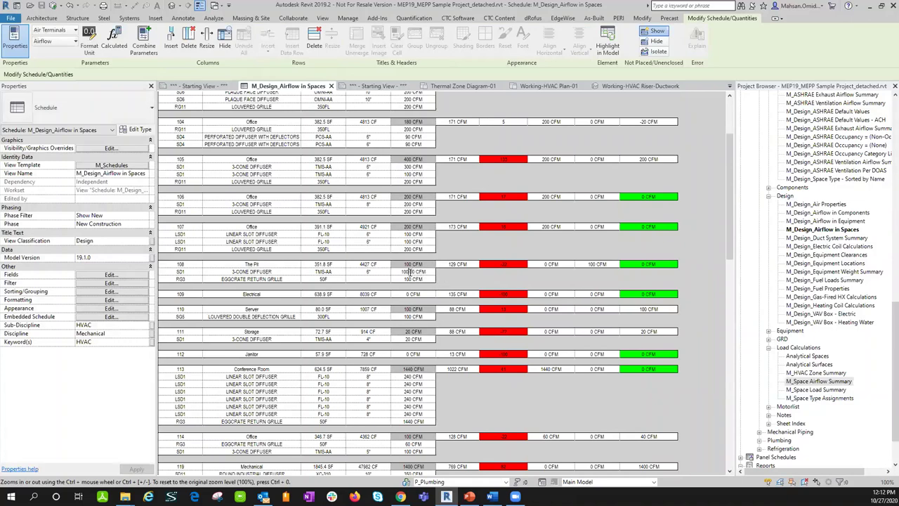
drag(413, 271, 397, 271)
text(6)
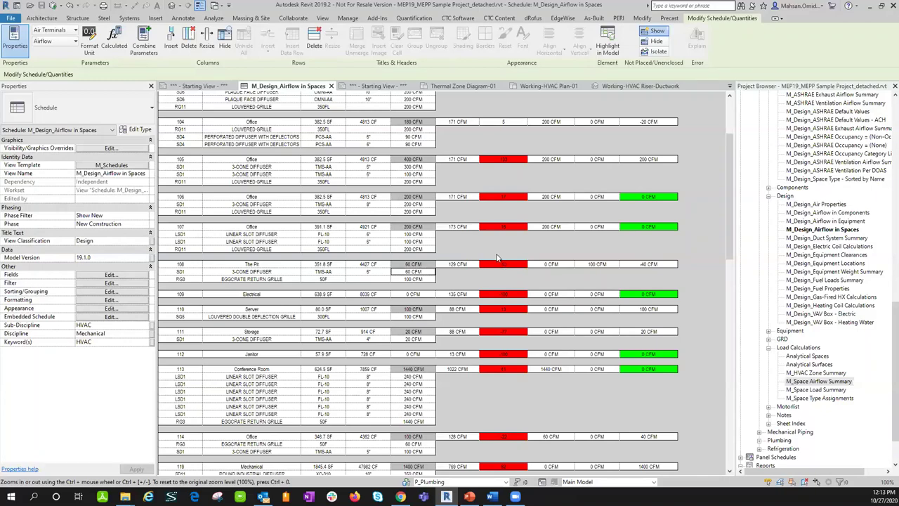
scroll(499, 263, down, 15)
scroll(496, 258, down, 1)
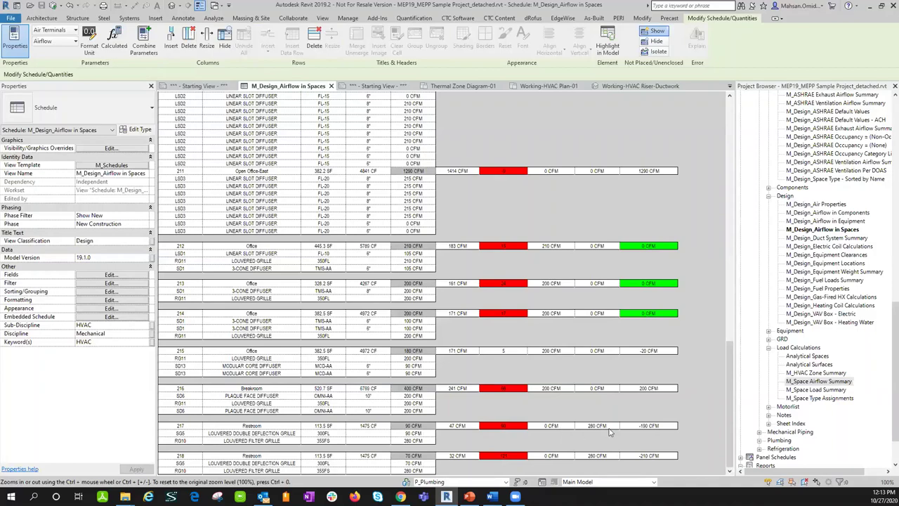
scroll(604, 324, up, 10)
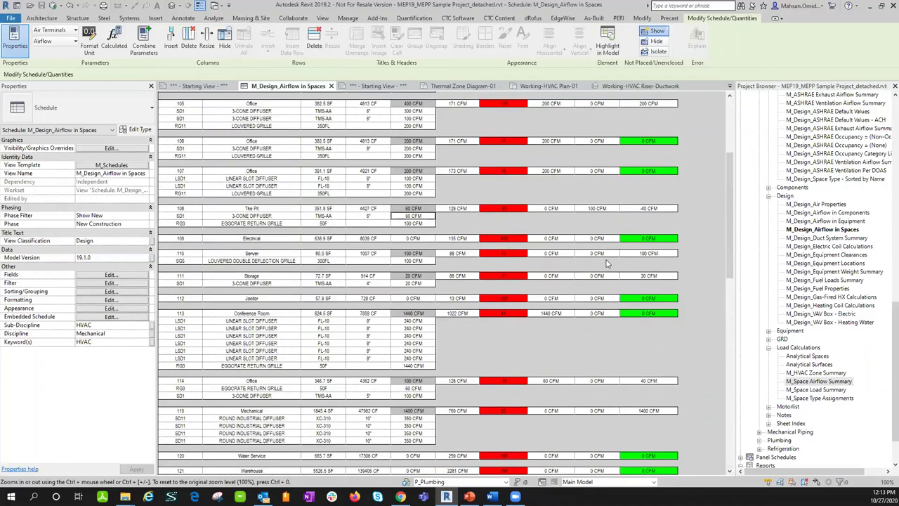
scroll(596, 106, up, 5)
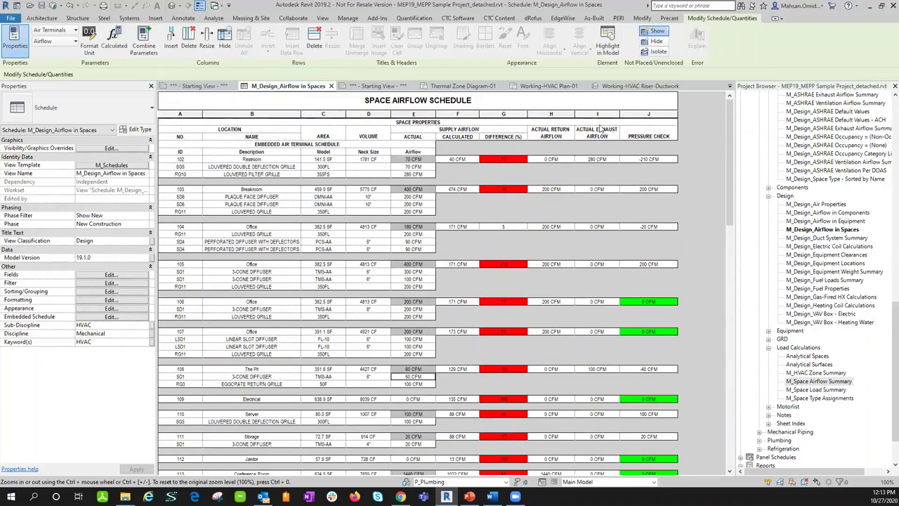
drag(734, 170, 726, 413)
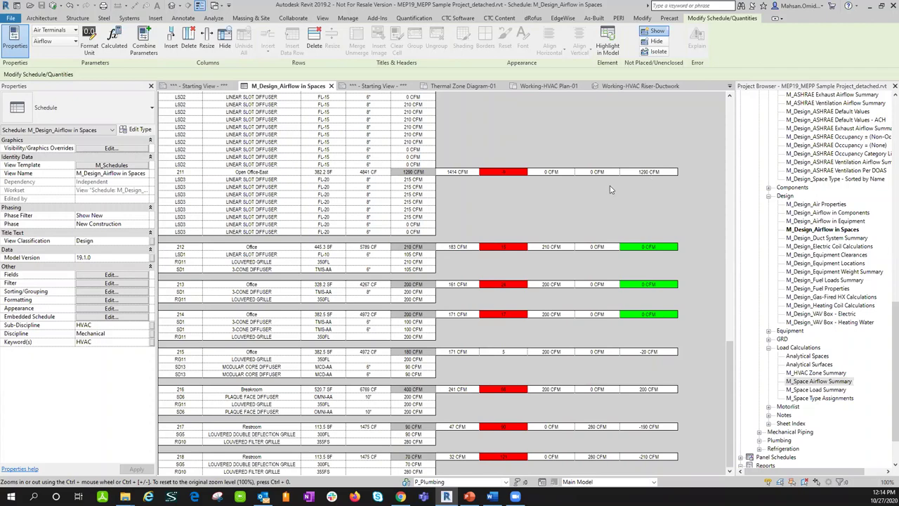
- Close the airflow schedule and pan around the Working-HVAC Plan-01 floor plan
click(332, 86)
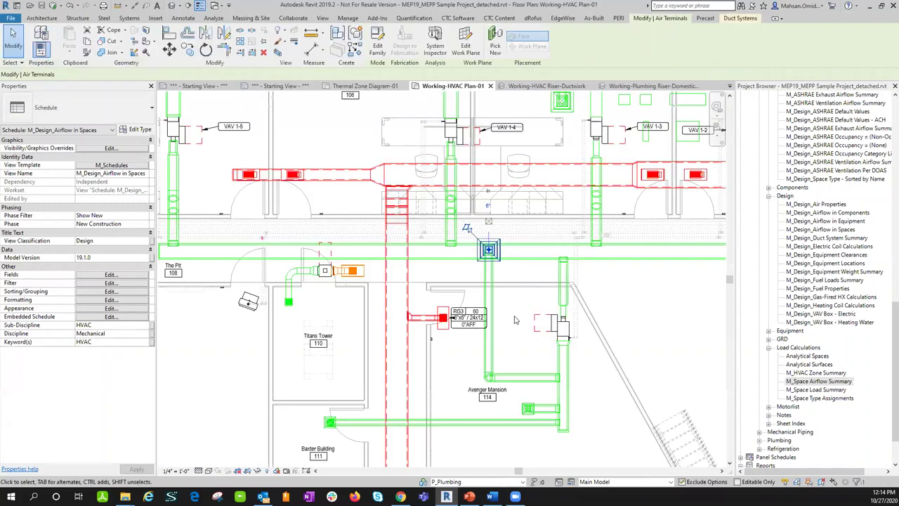
key(Escape)
scroll(627, 288, down, 3)
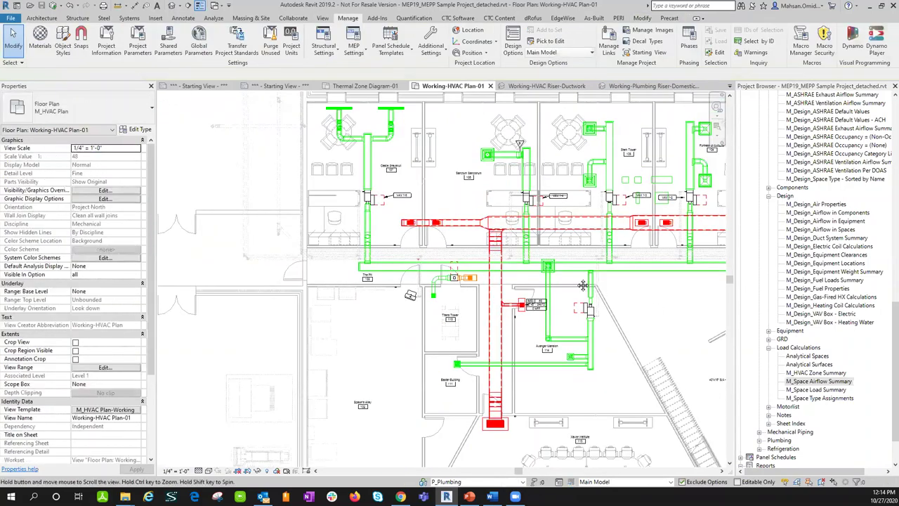
middle_drag(583, 285, 575, 279)
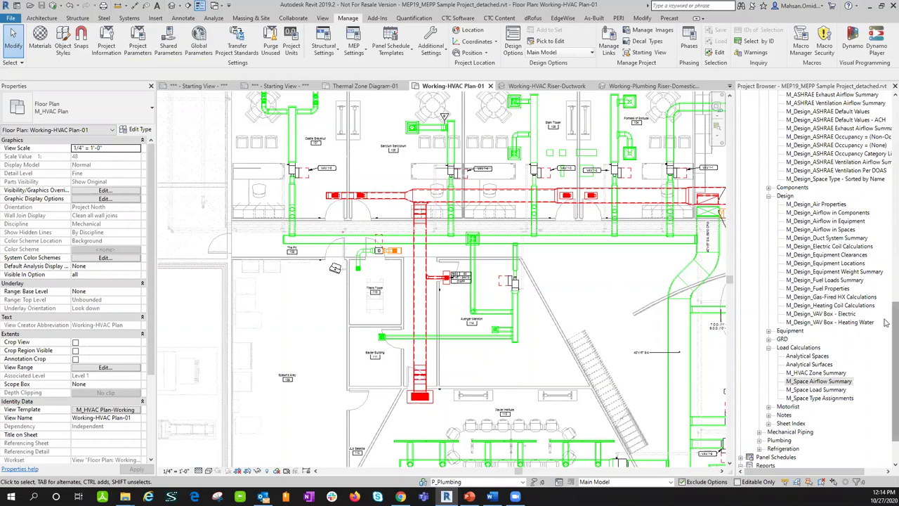
scroll(887, 323, up, 15)
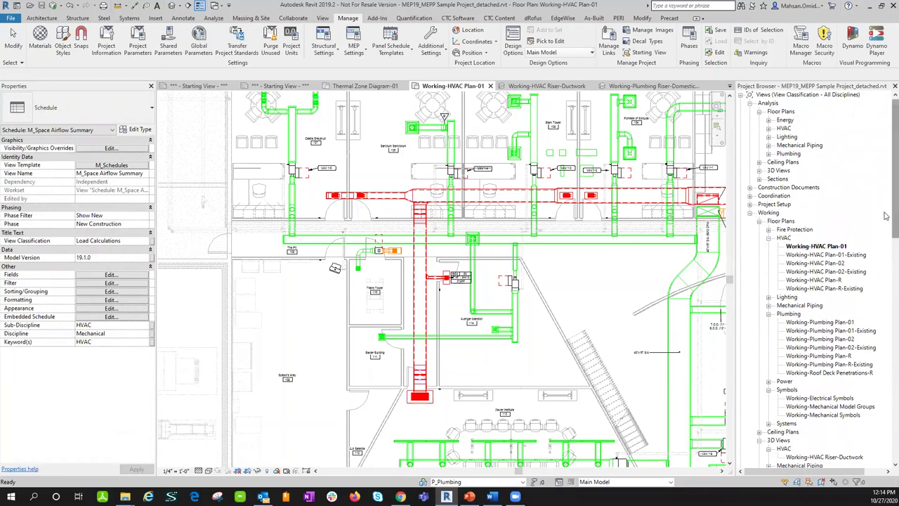
scroll(885, 211, down, 3)
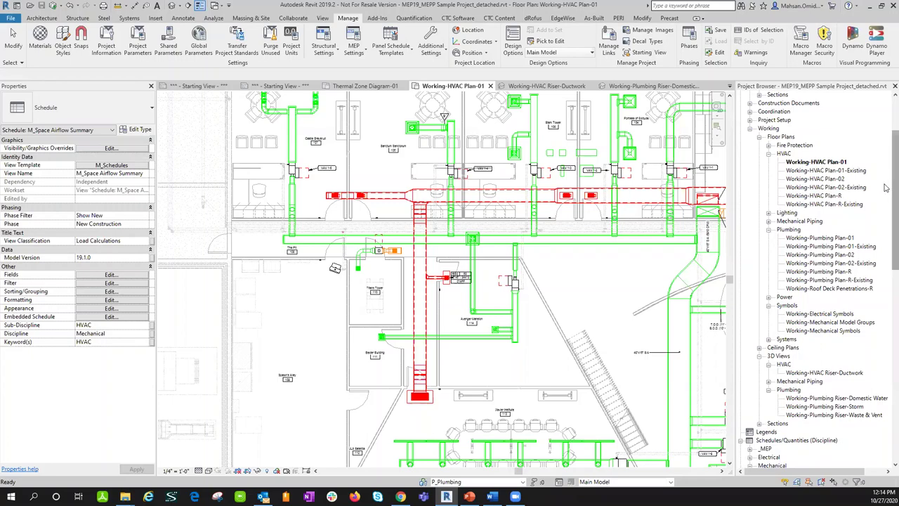
- Expand the Mechanical Piping floor plan views in the Project Browser
click(769, 221)
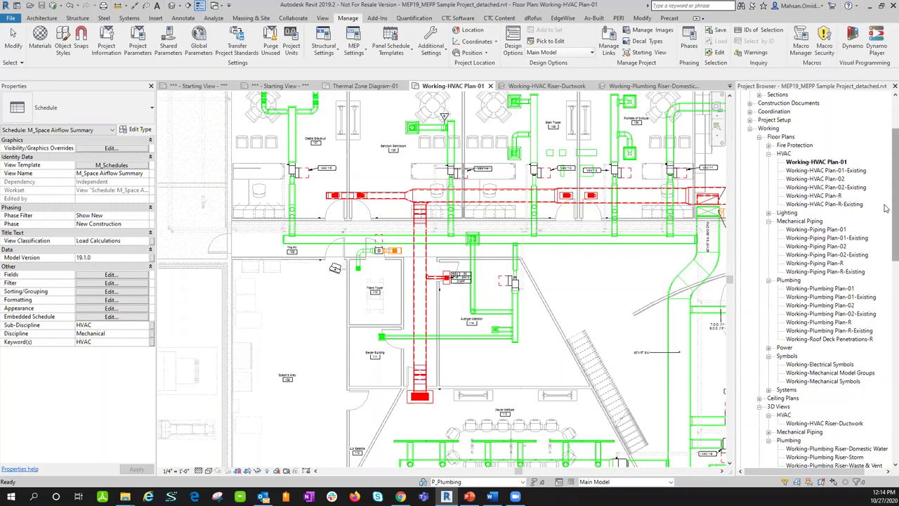
scroll(885, 208, down, 9)
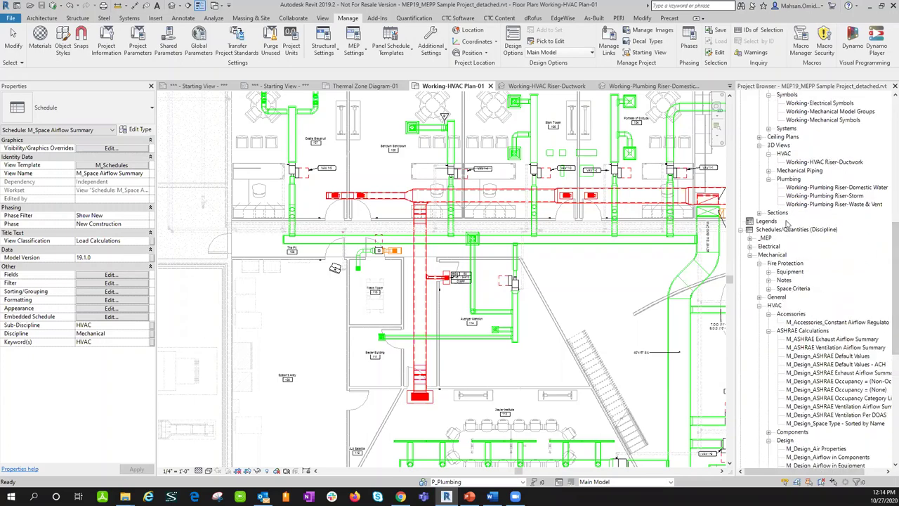
scroll(788, 223, up, 3)
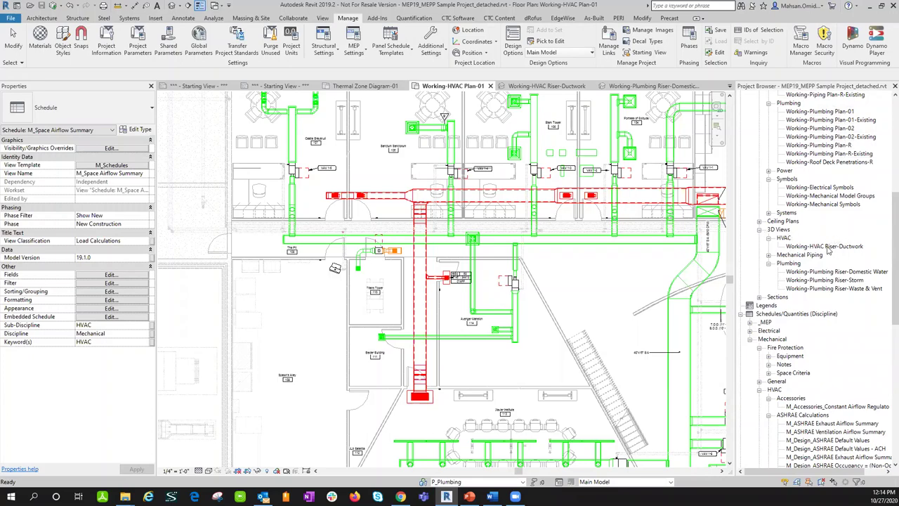
scroll(885, 244, down, 5)
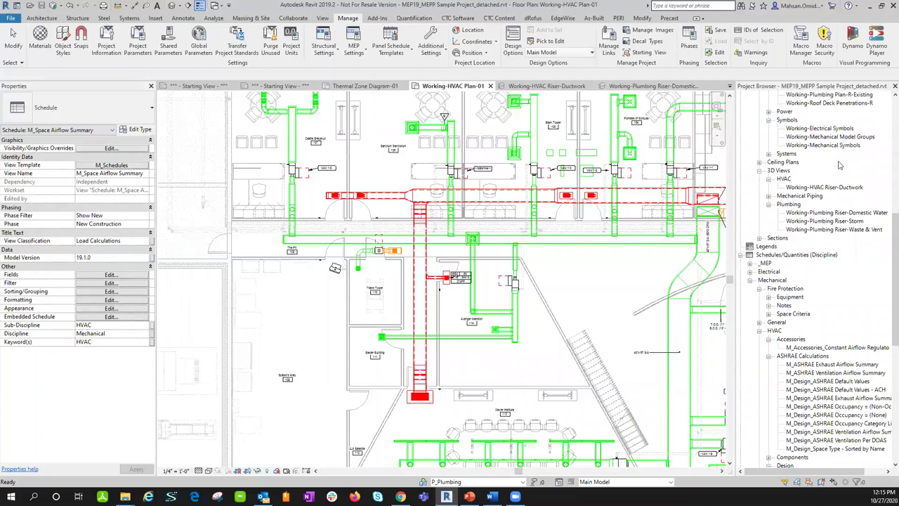
- Open the domestic water riser, then Default 3D View, and its Assign View Template dialog
double_click(831, 214)
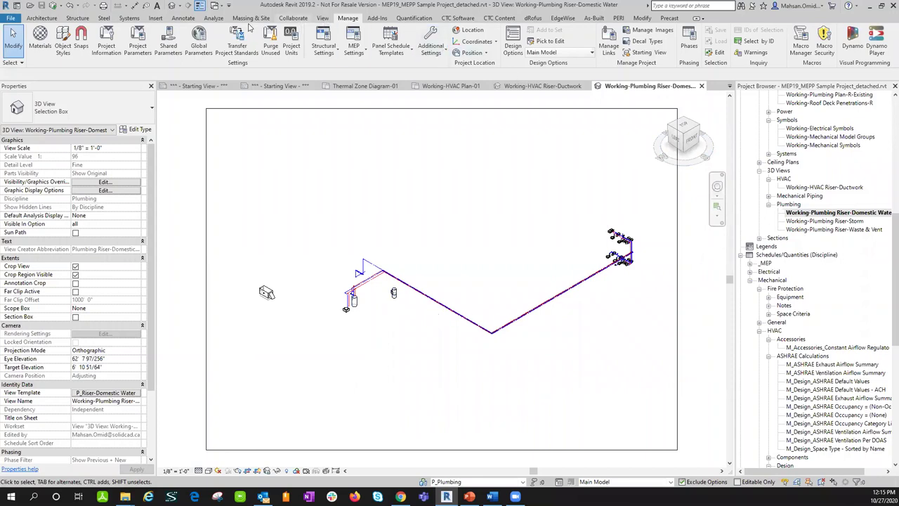
click(180, 7)
click(201, 22)
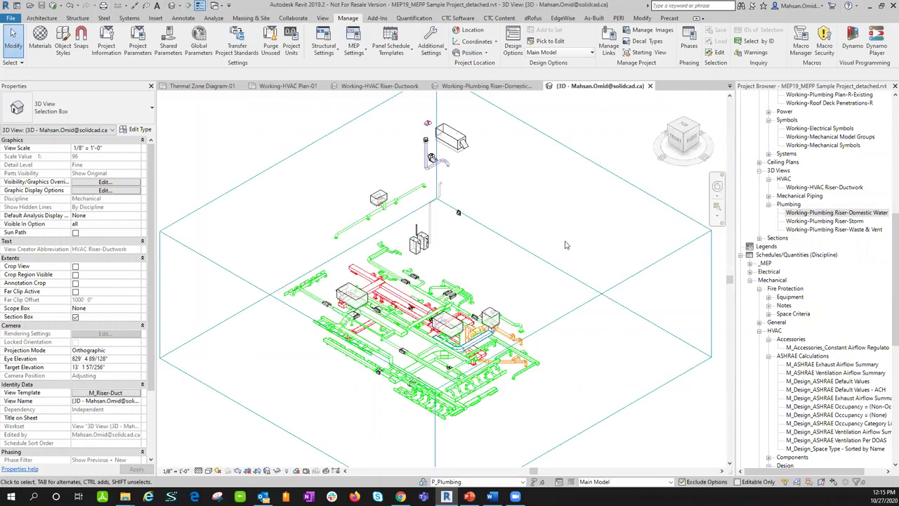
scroll(558, 232, down, 4)
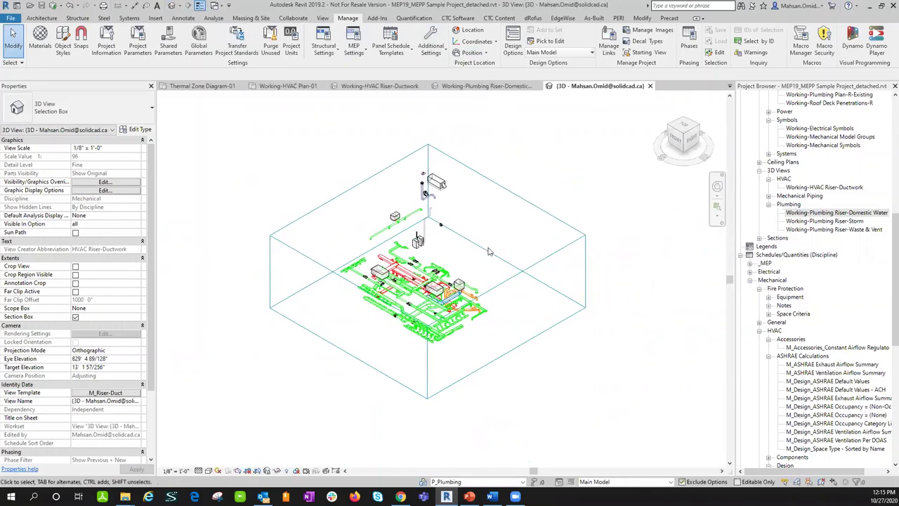
click(134, 394)
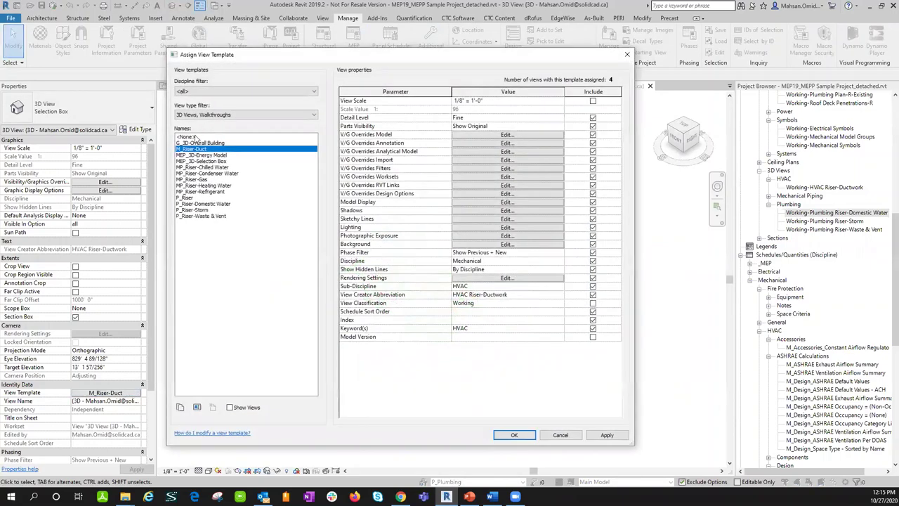
- Set the default 3D view's view template to None
click(191, 136)
click(607, 436)
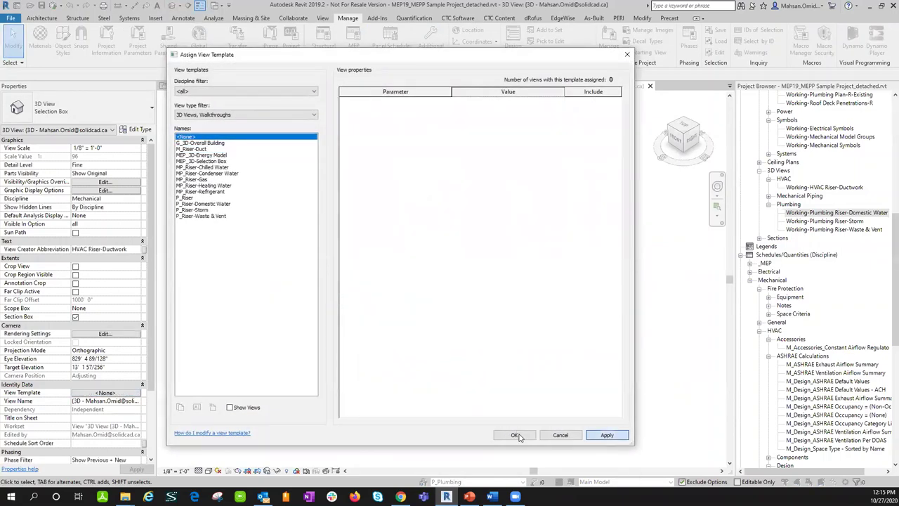
key(Return)
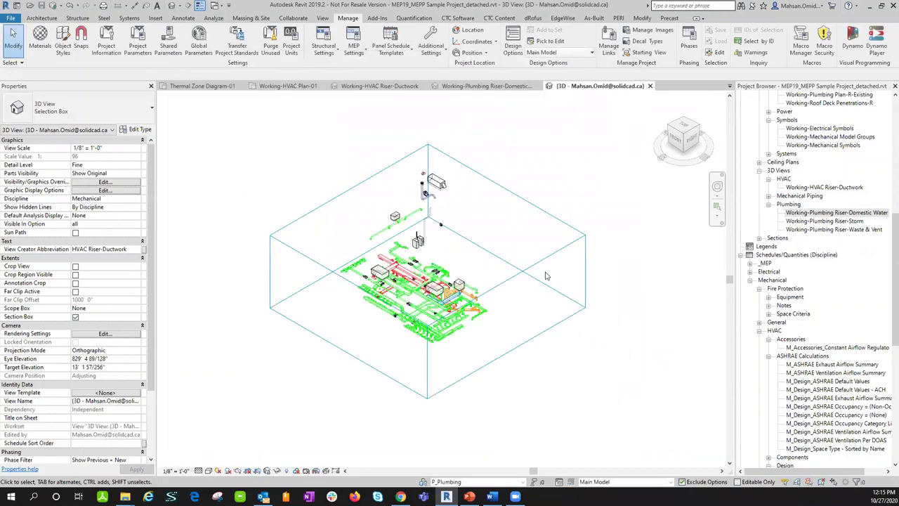
- Stretch the section box faces outward so it encloses the whole piping model
click(541, 260)
drag(541, 260, 532, 341)
key(Escape)
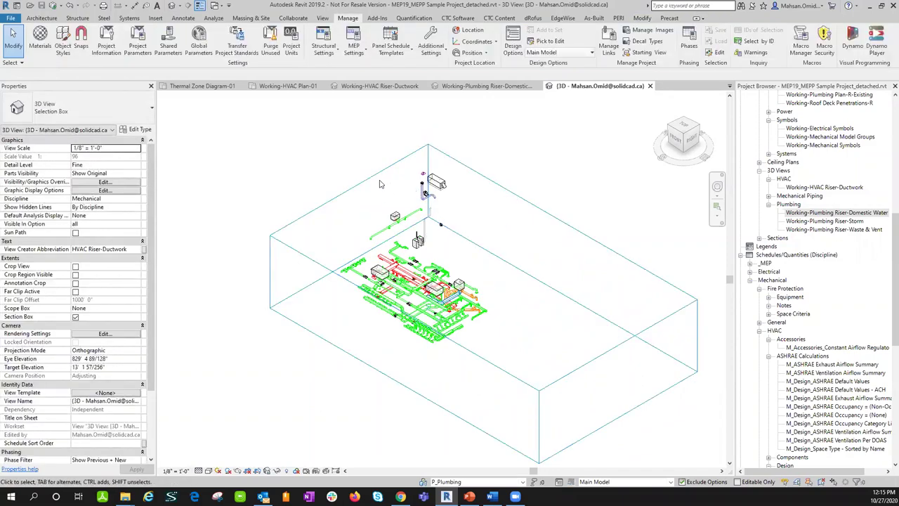
click(614, 382)
drag(615, 382, 454, 345)
scroll(454, 345, up, 2)
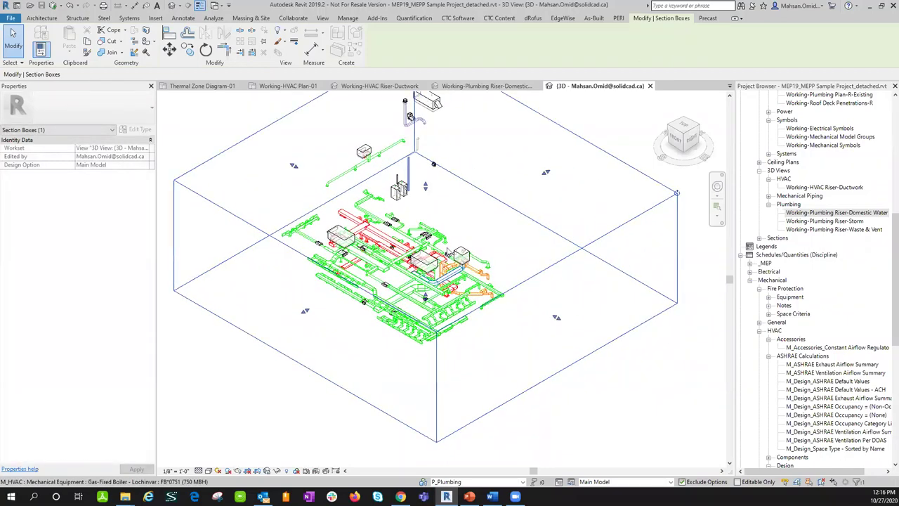
drag(558, 325, 571, 331)
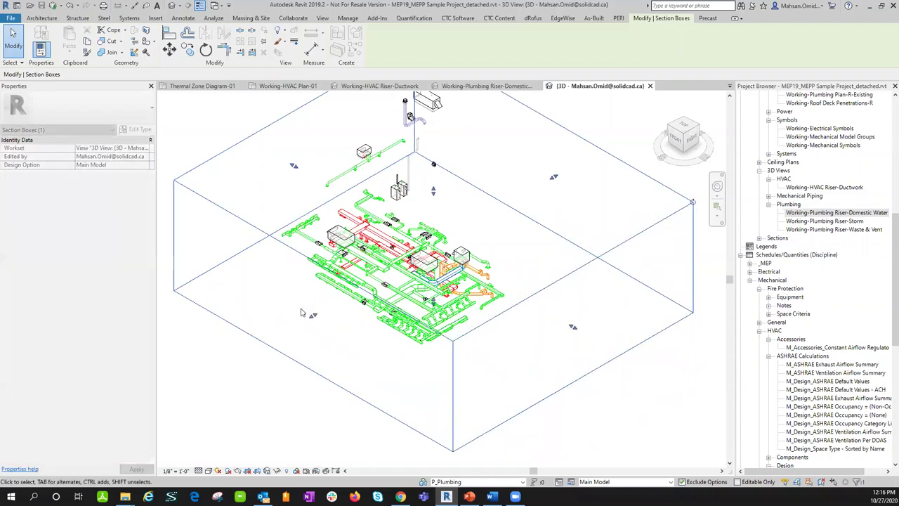
drag(289, 322, 264, 333)
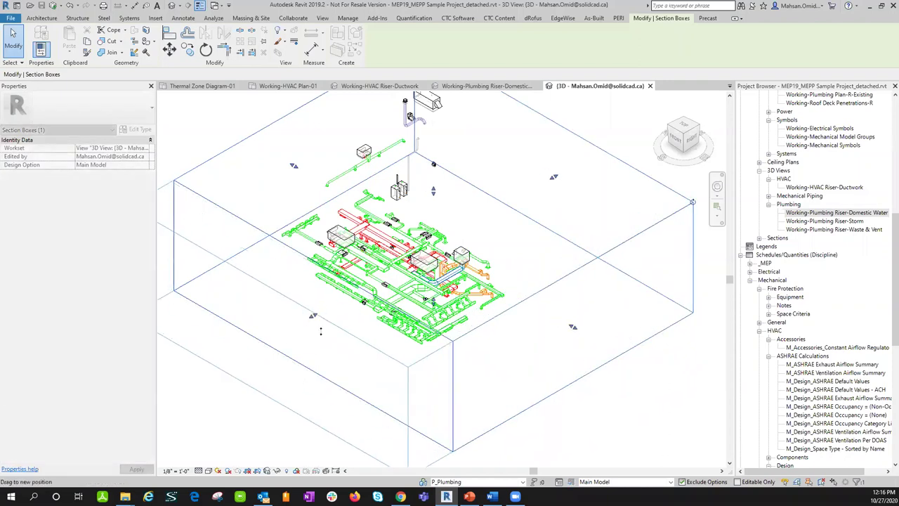
scroll(322, 330, down, 2)
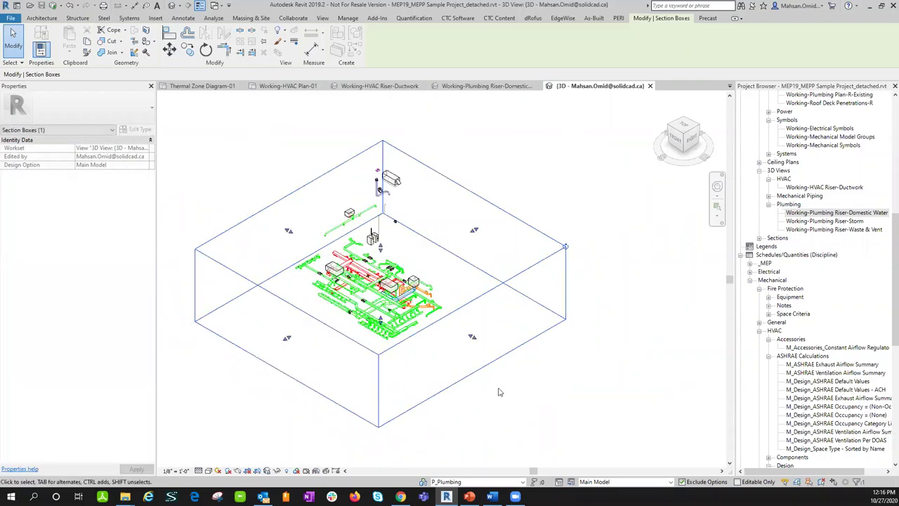
middle_drag(570, 359, 575, 345)
click(574, 345)
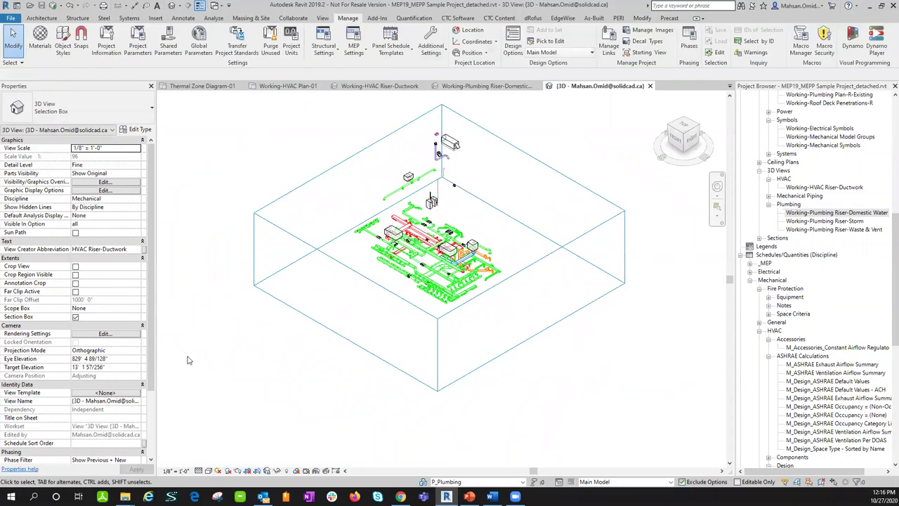
- Apply the P_Riser view template to the default 3D view
click(106, 393)
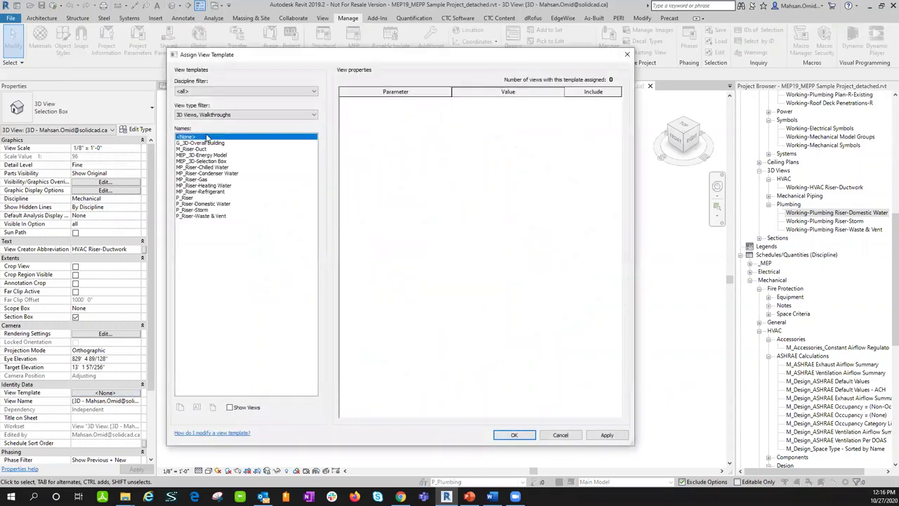
click(187, 198)
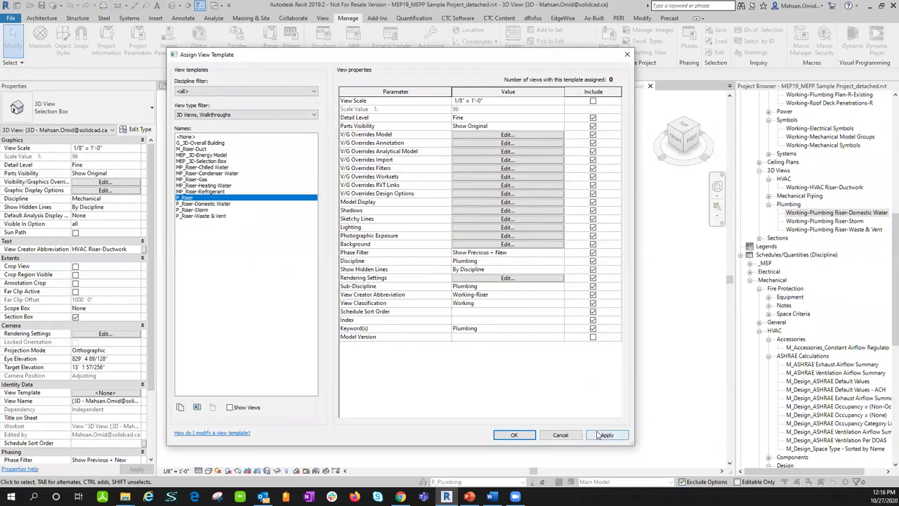
click(513, 437)
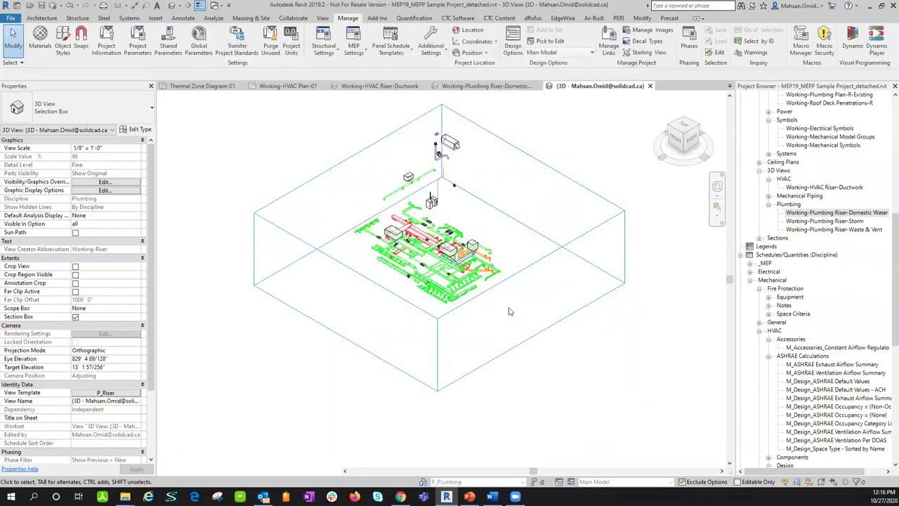
- Shift the section box to isolate the riser piping and orbit around to inspect it
click(564, 247)
drag(486, 304, 512, 317)
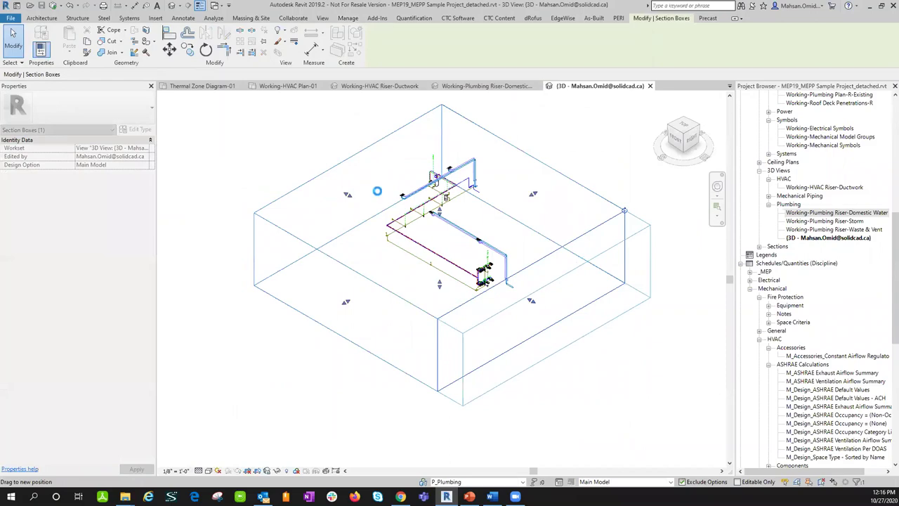
shift+middle_drag(542, 245, 449, 210)
scroll(459, 295, up, 5)
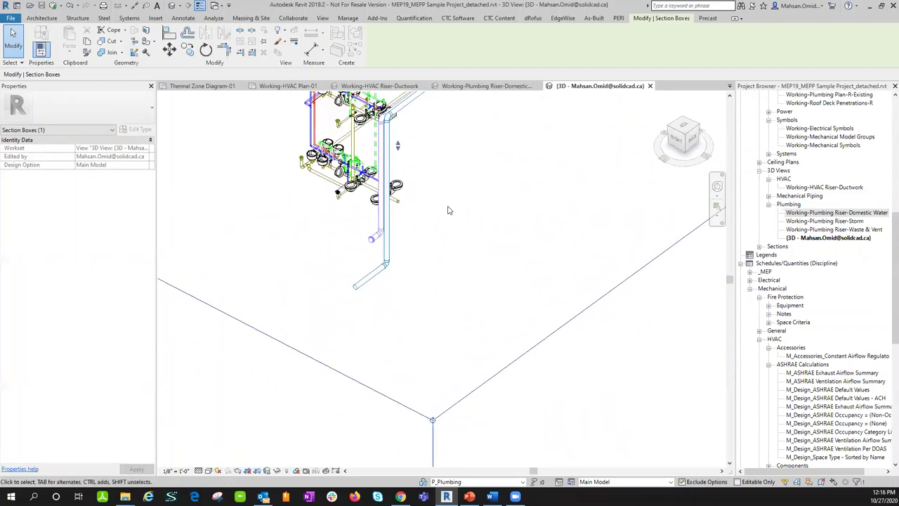
scroll(422, 204, up, 2)
middle_drag(393, 116, 386, 203)
key(Escape)
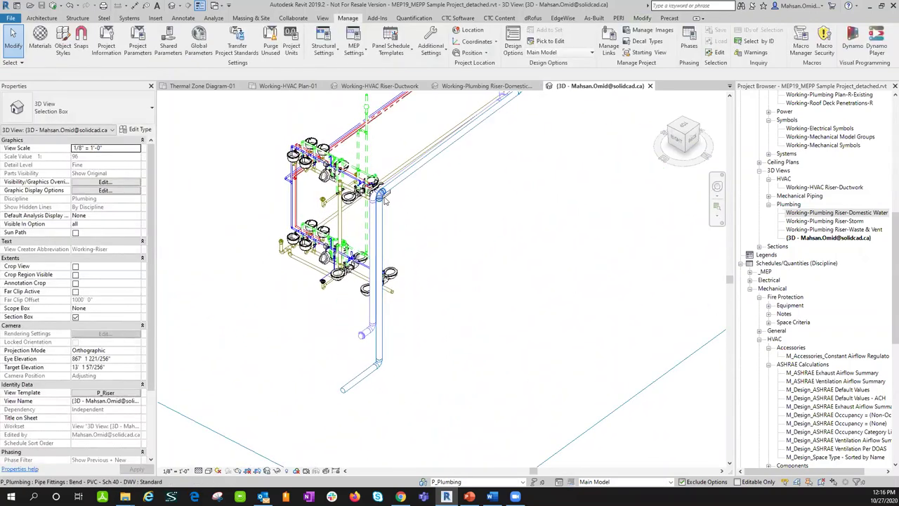
scroll(354, 162, up, 3)
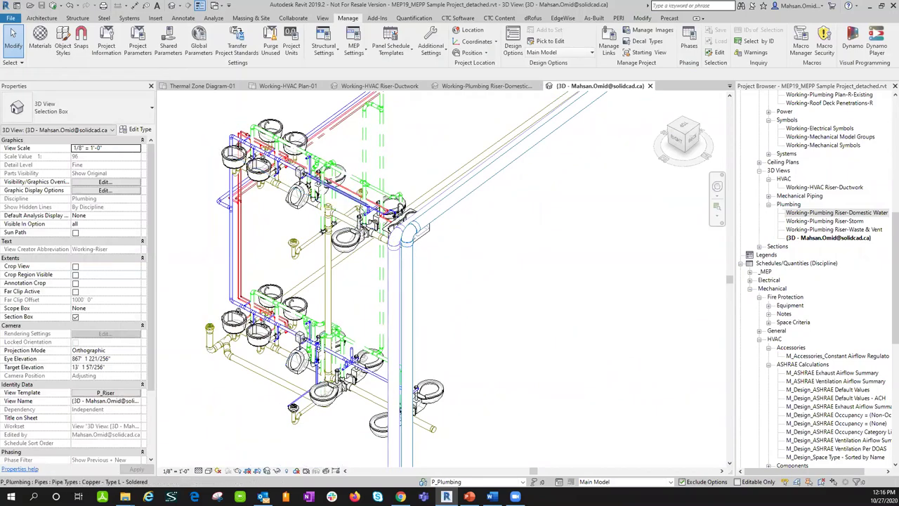
scroll(341, 215, up, 2)
scroll(336, 210, down, 3)
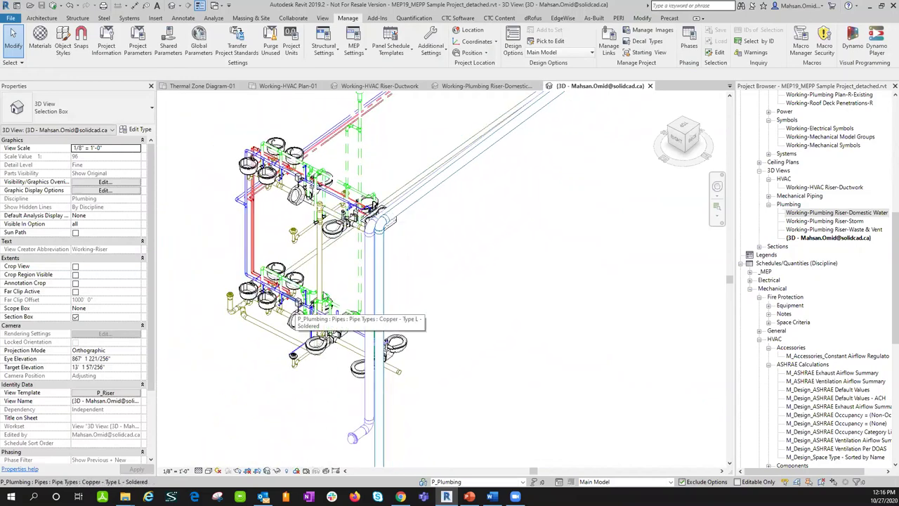
scroll(541, 256, down, 1)
scroll(520, 264, up, 4)
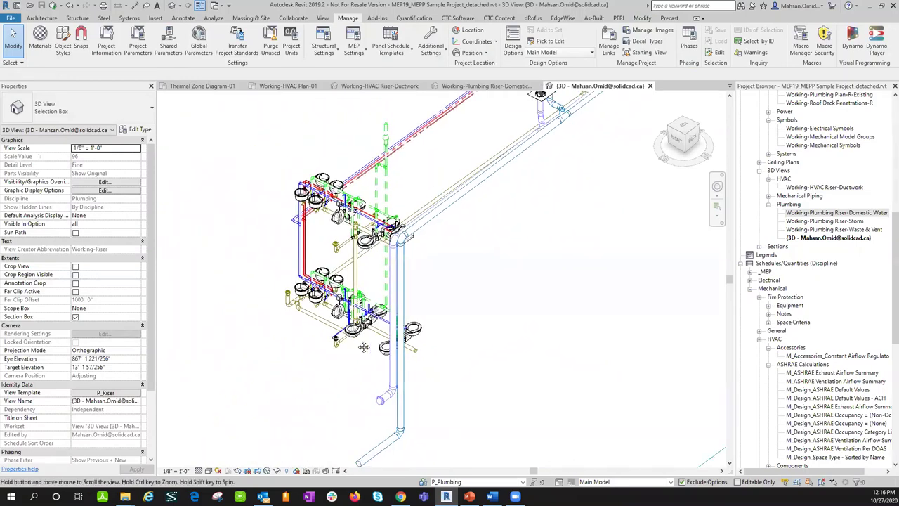
scroll(397, 295, down, 1)
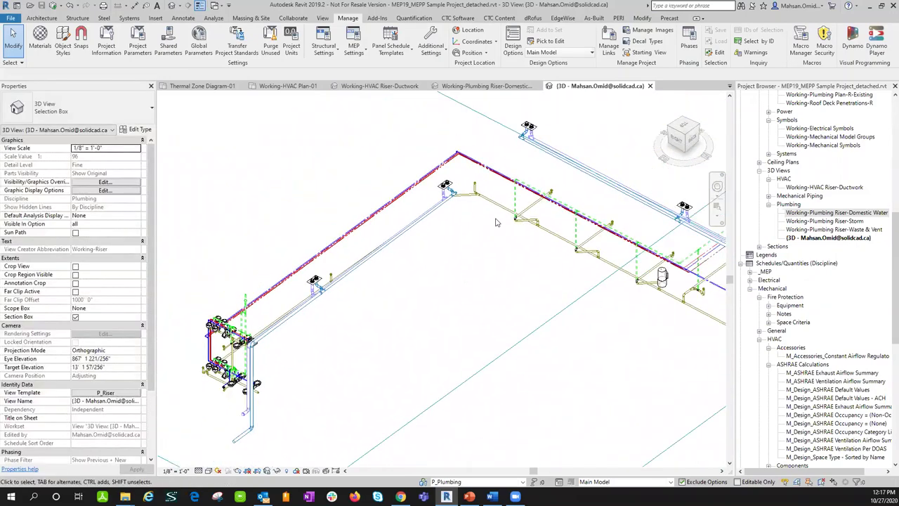
scroll(551, 225, up, 3)
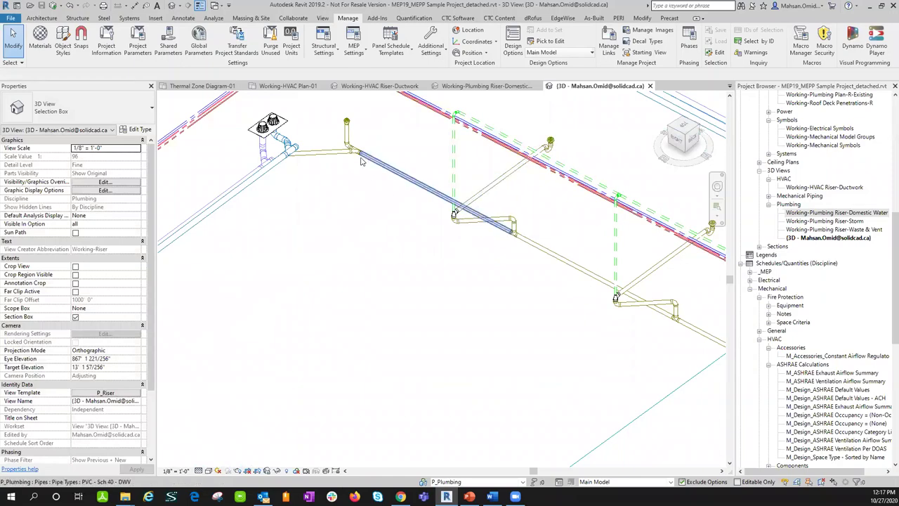
scroll(365, 164, down, 5)
middle_drag(375, 241, 434, 217)
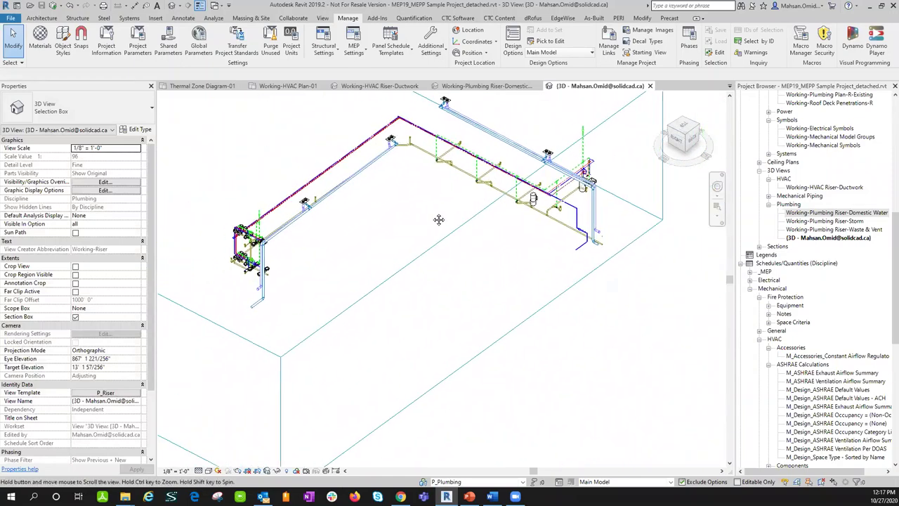
- Pull the section box's top and lower faces inward, then close the 3D view
click(414, 407)
scroll(392, 370, down, 2)
drag(316, 200, 316, 187)
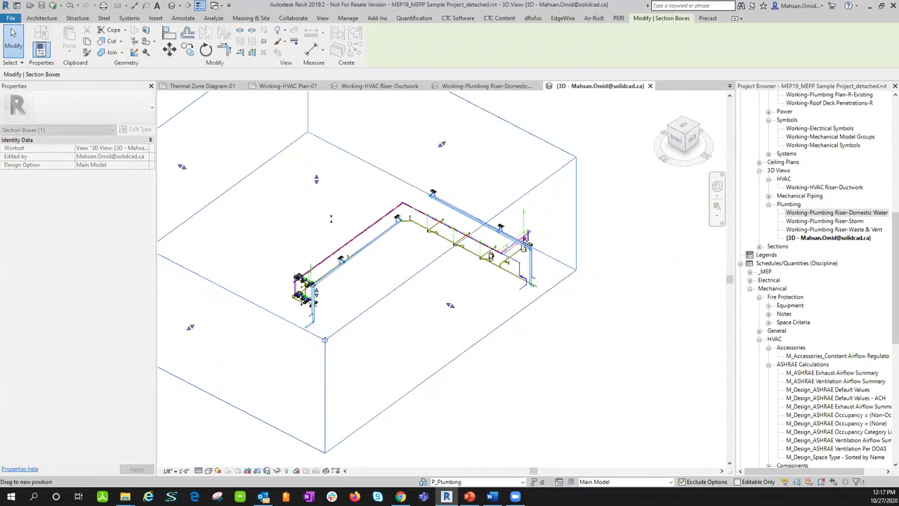
drag(317, 291, 317, 280)
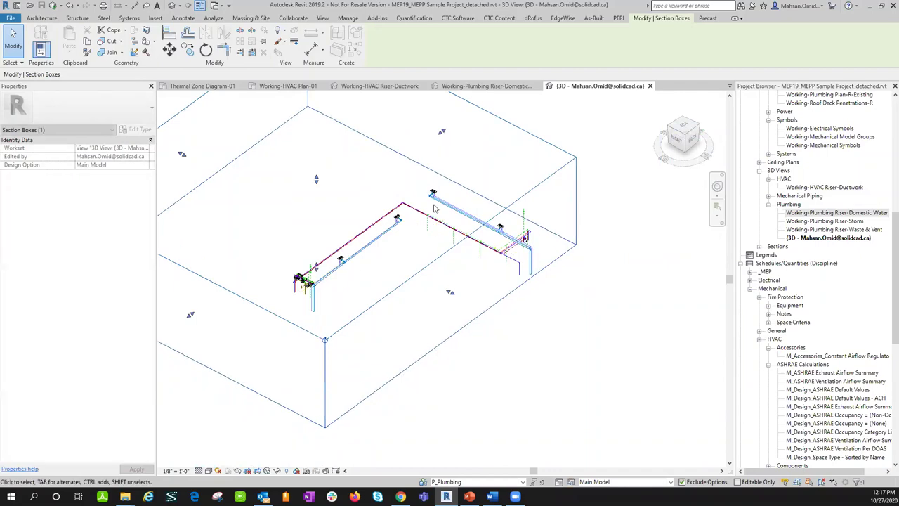
scroll(434, 236, up, 1)
scroll(450, 228, up, 2)
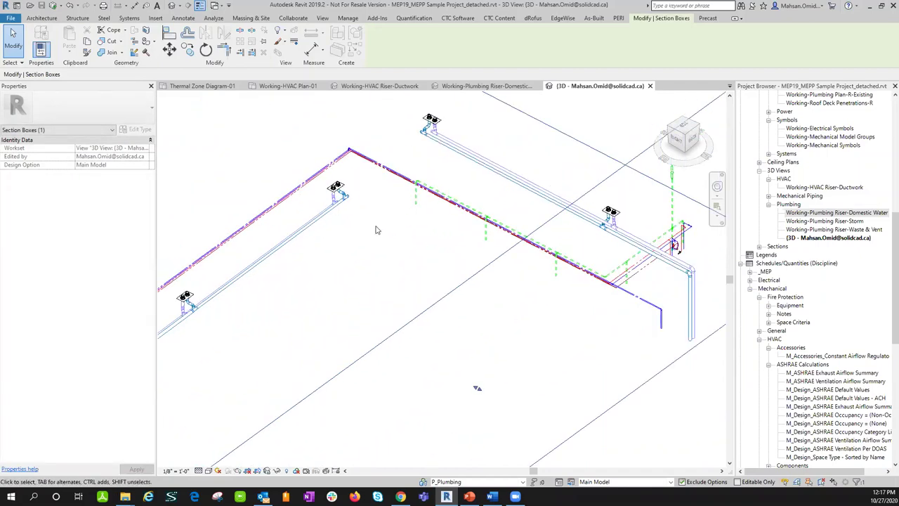
scroll(454, 226, down, 1)
scroll(454, 226, down, 4)
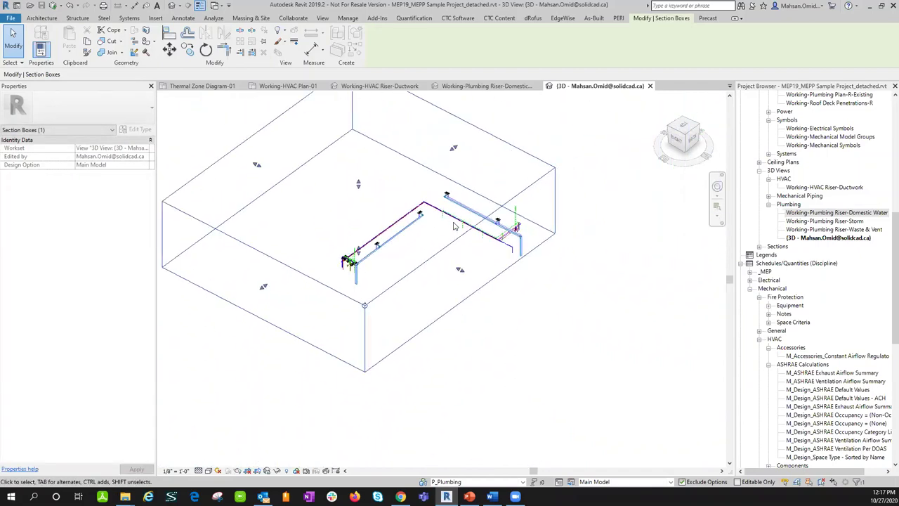
scroll(554, 327, down, 1)
click(576, 324)
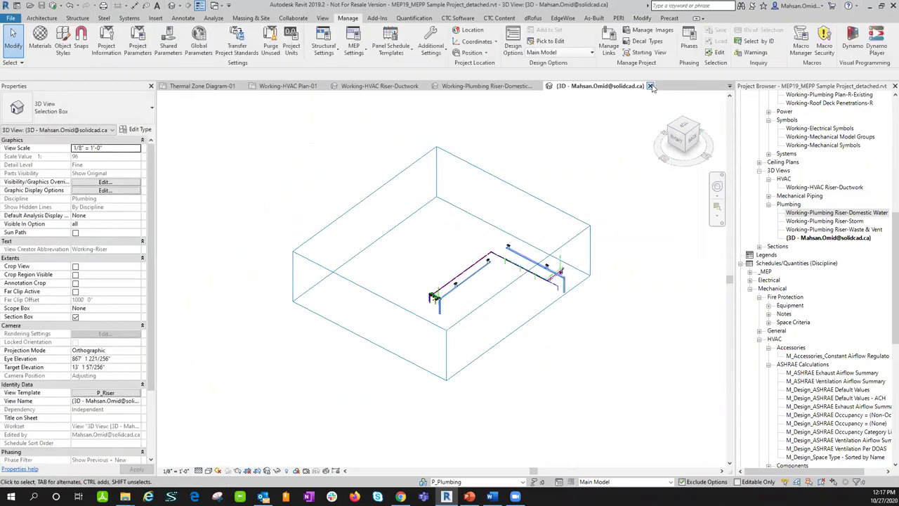
click(650, 86)
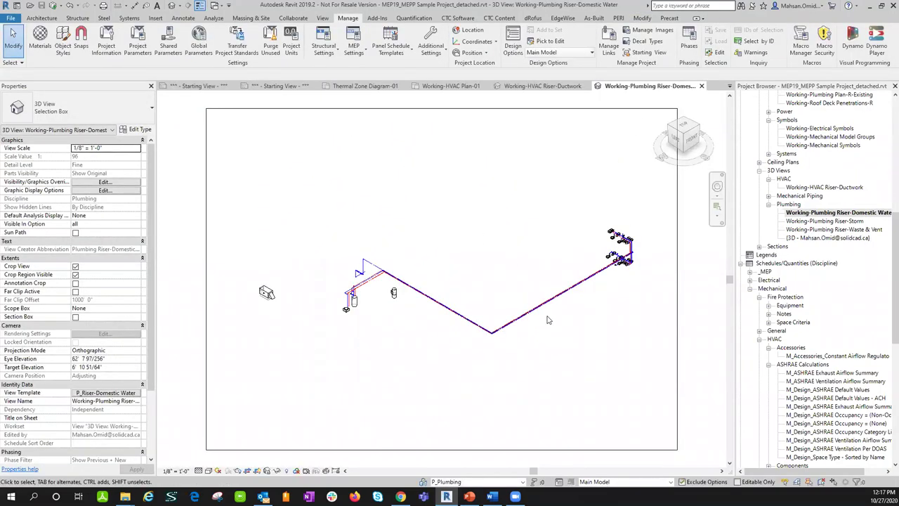
scroll(647, 274, up, 6)
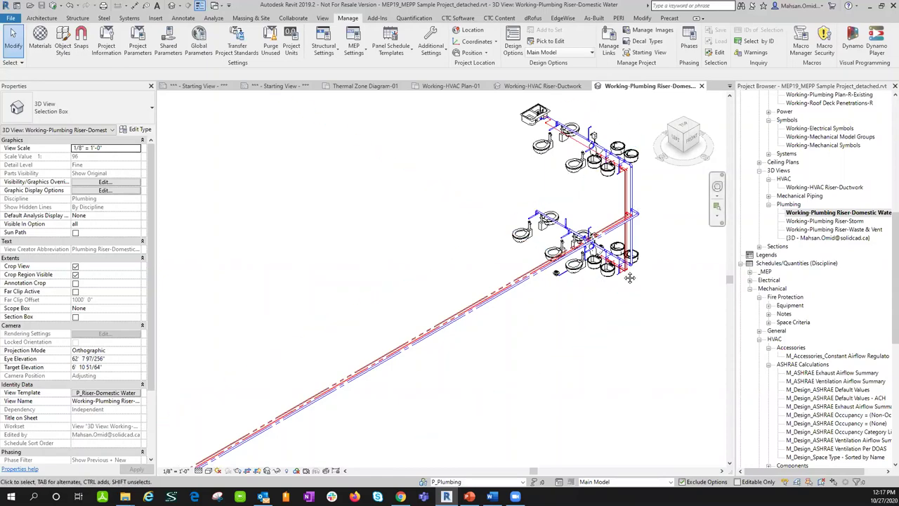
middle_drag(585, 237, 519, 289)
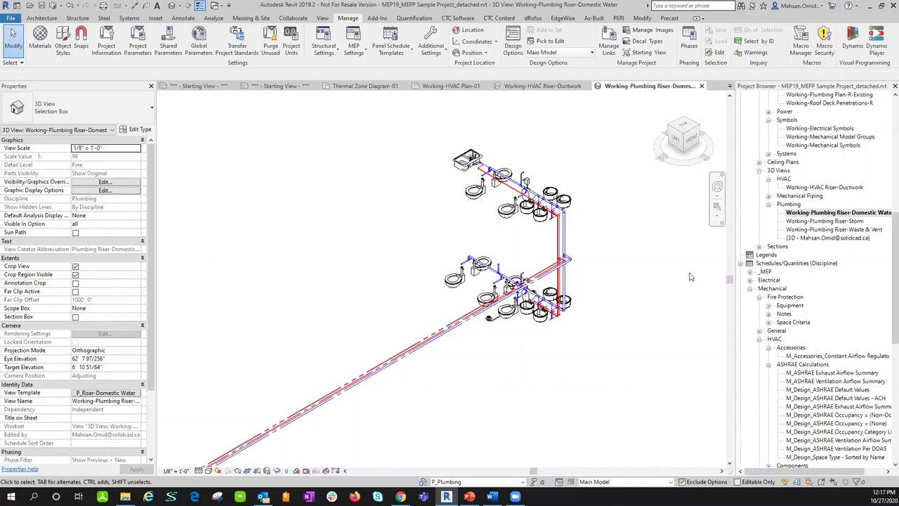
scroll(887, 219, up, 10)
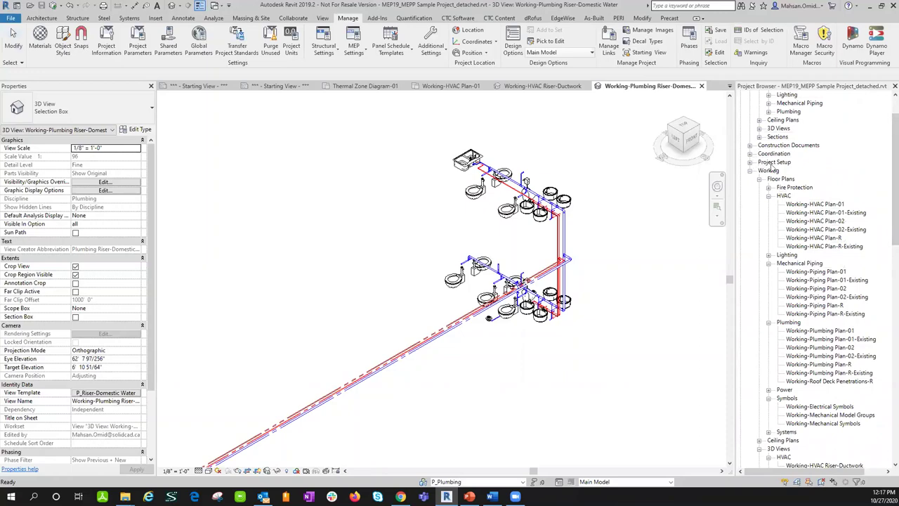
scroll(813, 258, down, 3)
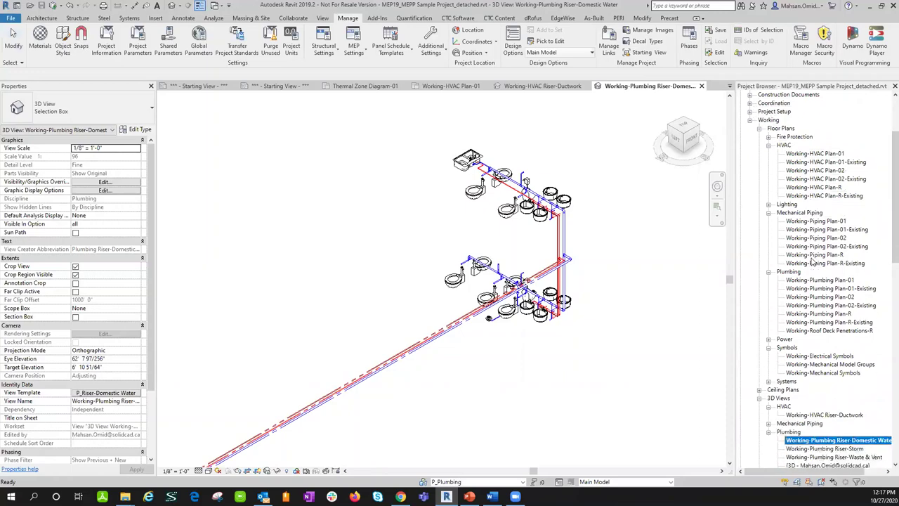
double_click(815, 263)
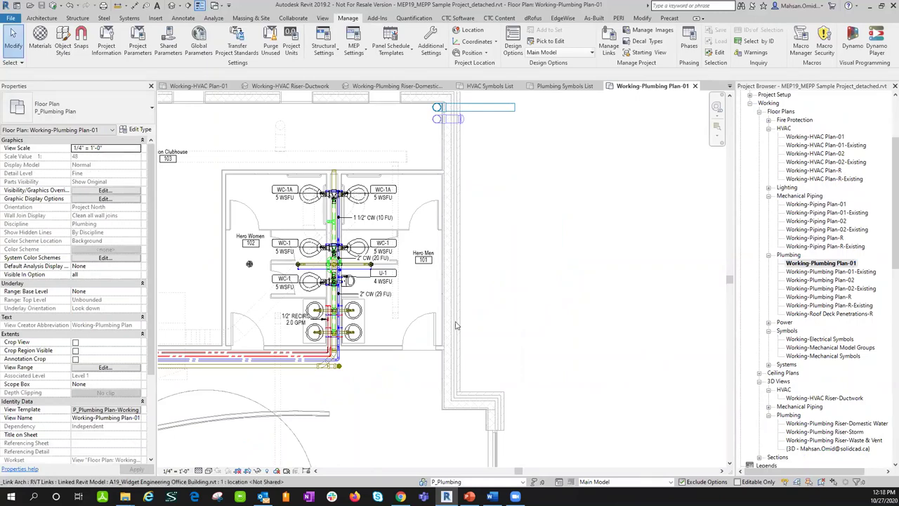
middle_drag(457, 325, 578, 282)
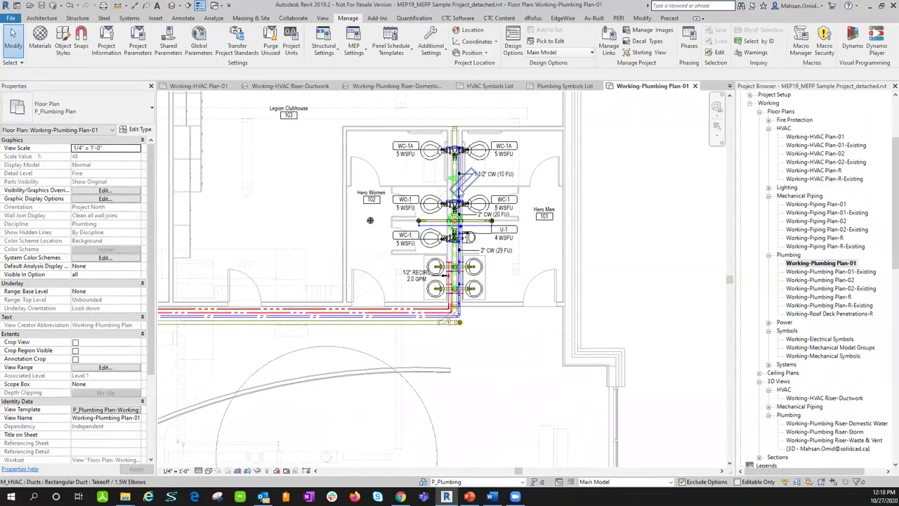
scroll(458, 184, up, 5)
middle_drag(383, 188, 344, 255)
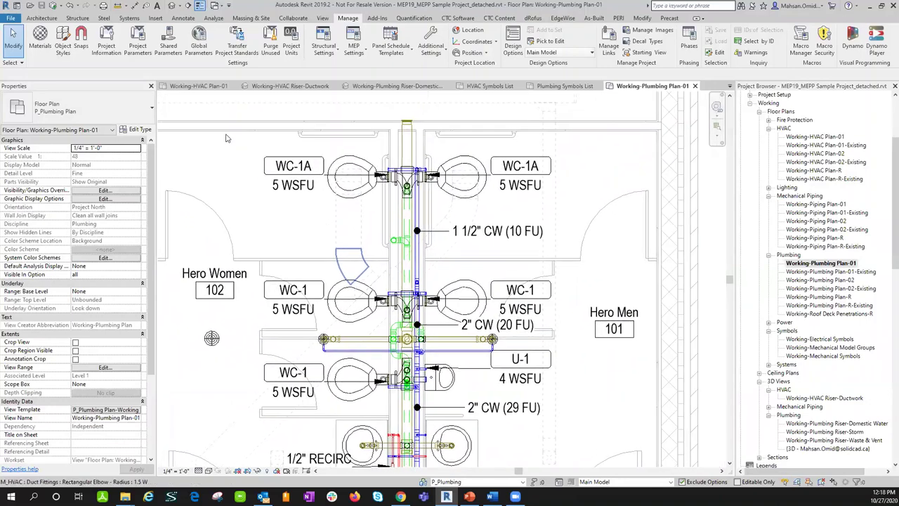
click(200, 6)
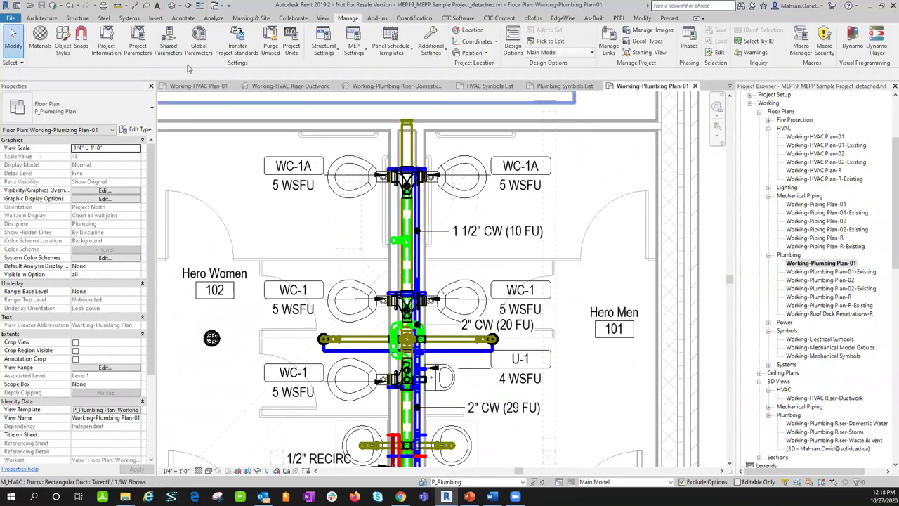
click(200, 6)
scroll(410, 188, up, 2)
scroll(412, 188, up, 2)
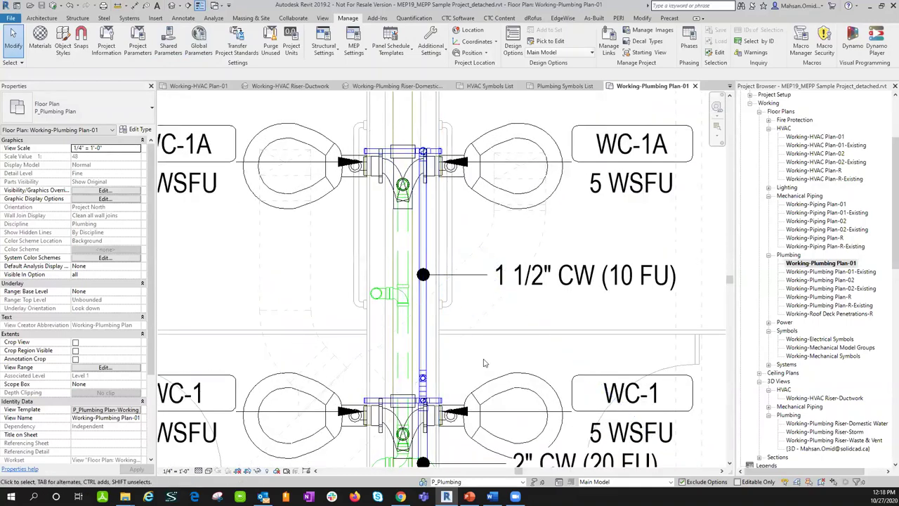
middle_drag(478, 359, 475, 279)
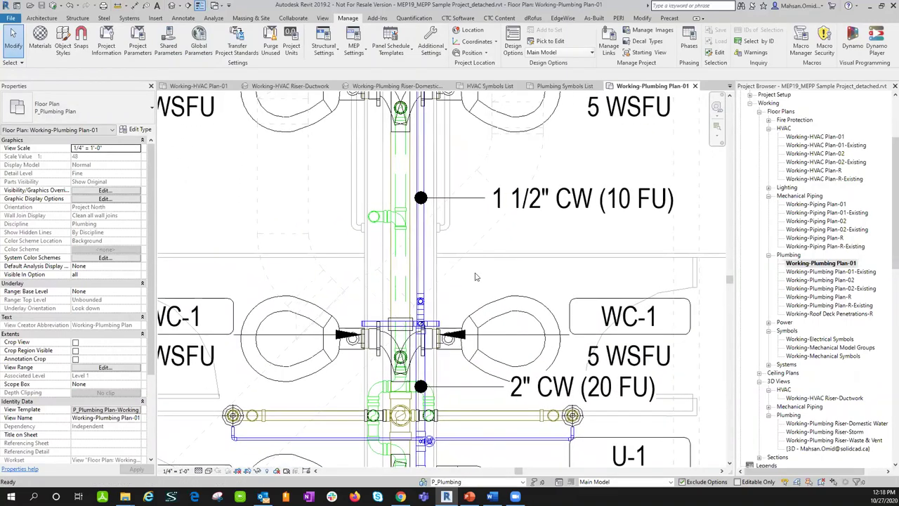
scroll(475, 279, down, 2)
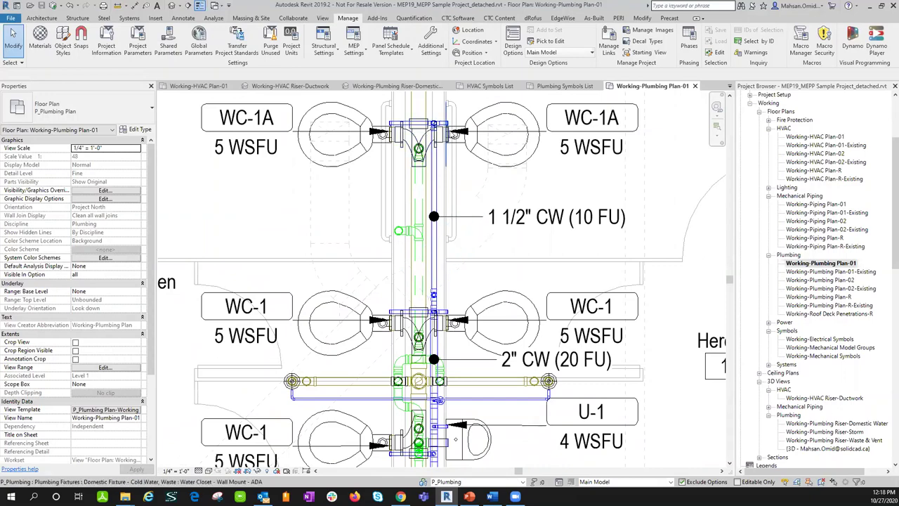
scroll(425, 141, up, 2)
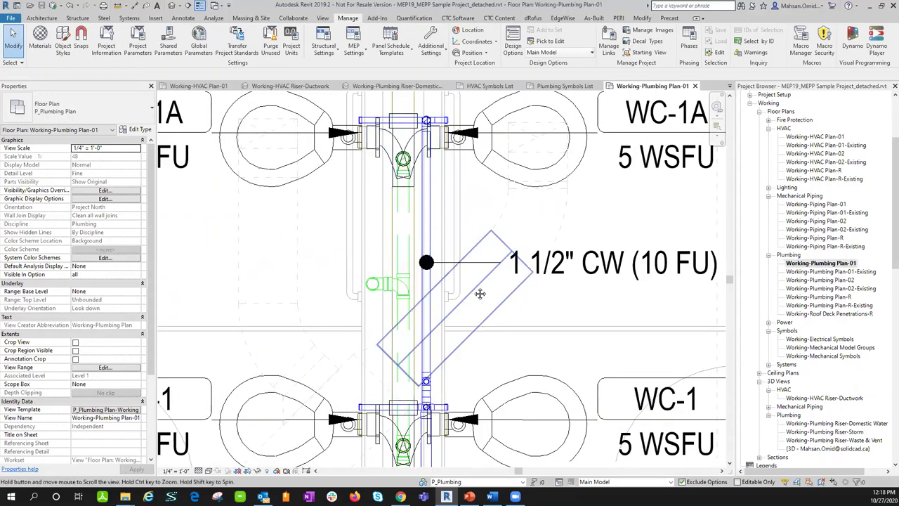
middle_drag(477, 330, 471, 191)
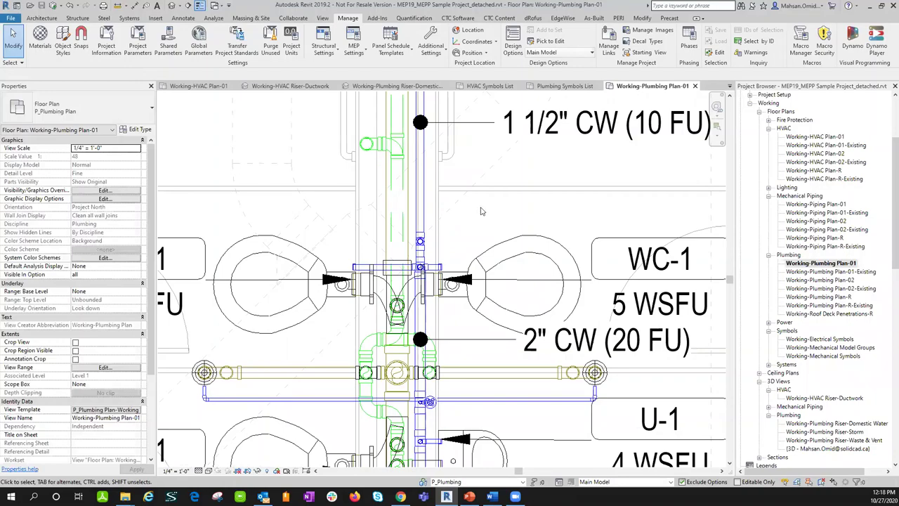
scroll(470, 222, down, 2)
middle_drag(404, 197, 404, 232)
scroll(404, 232, up, 2)
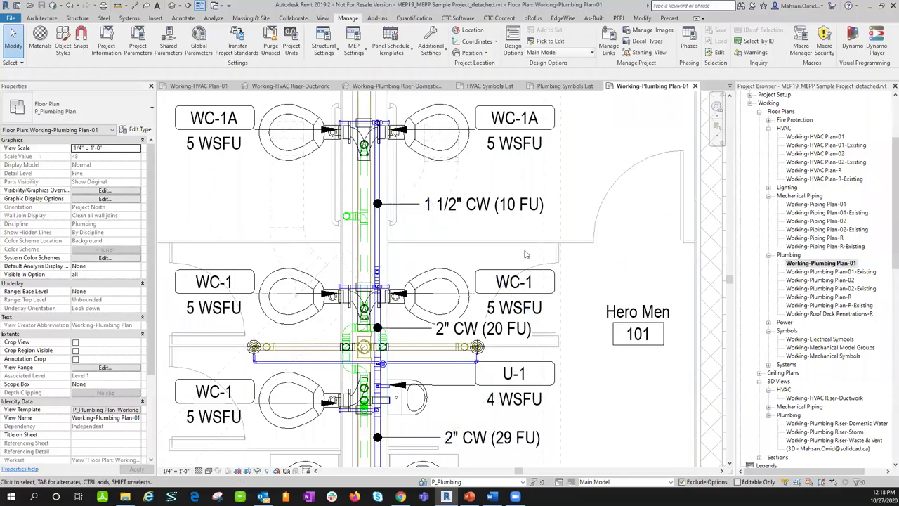
mouse_move(583, 198)
middle_down()
mouse_move(546, 221)
mouse_move(552, 215)
middle_up()
scroll(552, 214, down, 2)
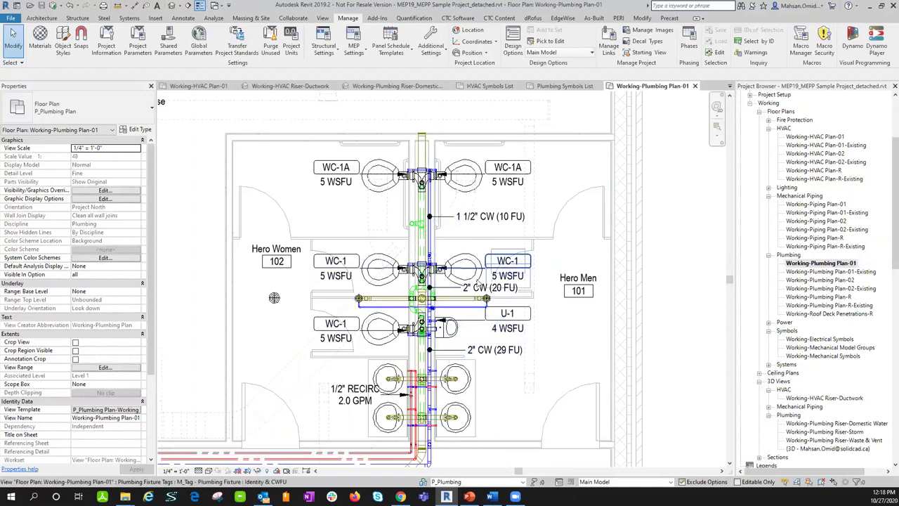
middle_drag(589, 300, 555, 281)
scroll(542, 275, down, 2)
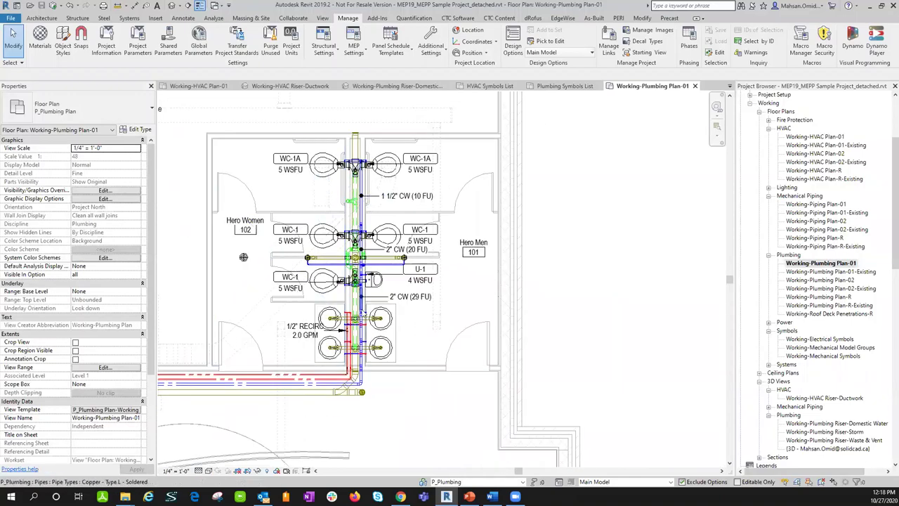
drag(893, 194, 887, 414)
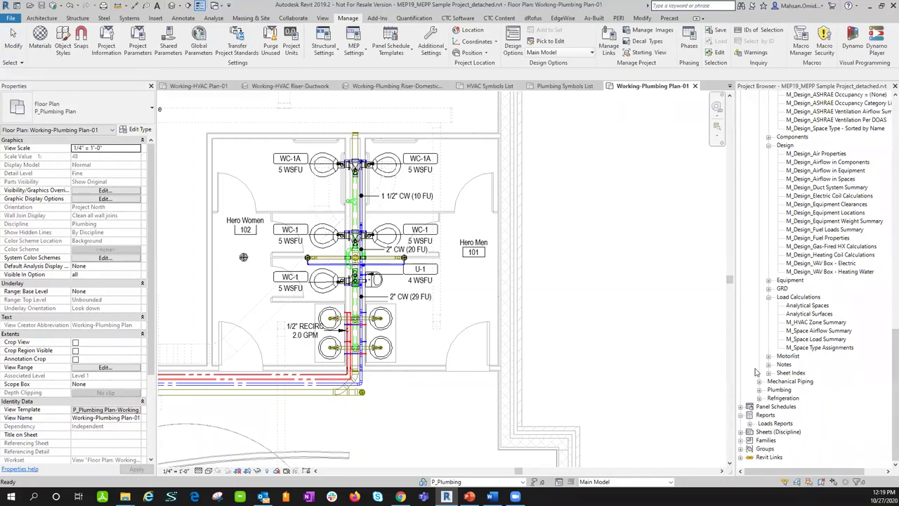
- Drag P_Restroom Assembly - Wall Hung Back to Back - LAV-WC-U from Groups > Model into the plan
click(750, 449)
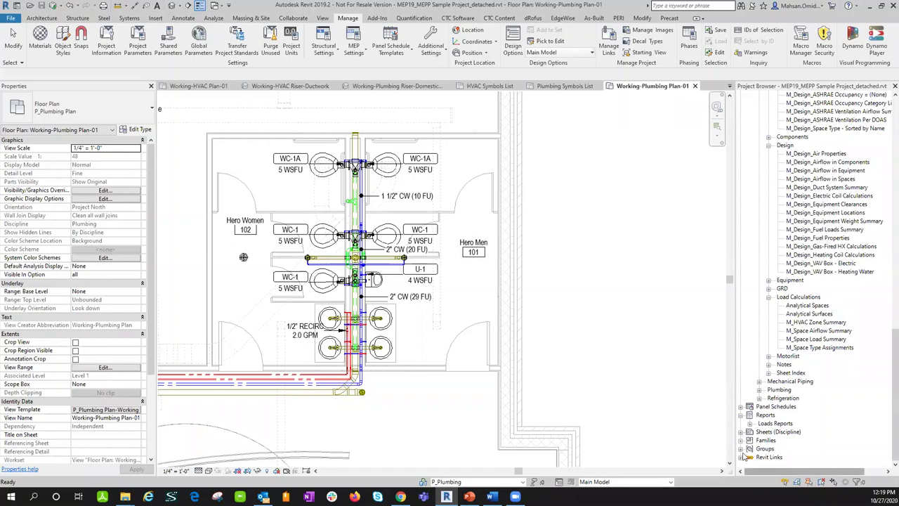
scroll(766, 452, down, 1)
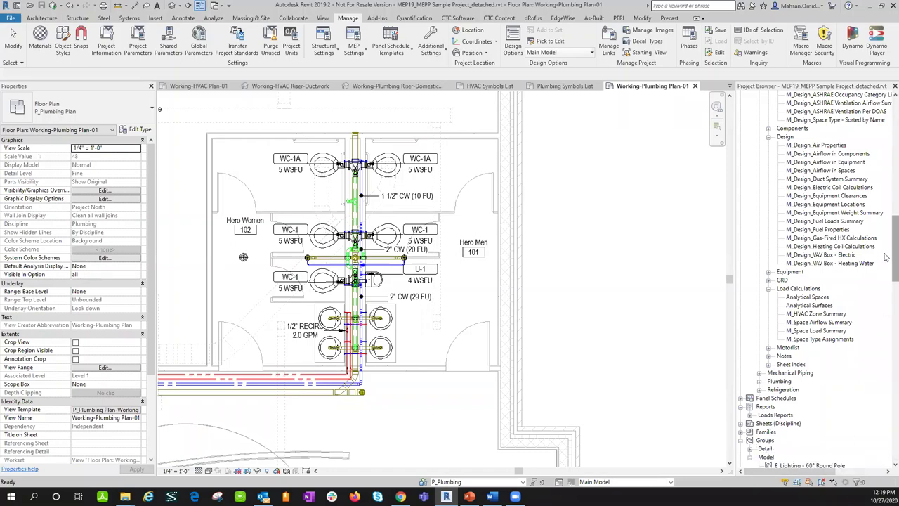
scroll(886, 334, down, 15)
scroll(886, 345, down, 5)
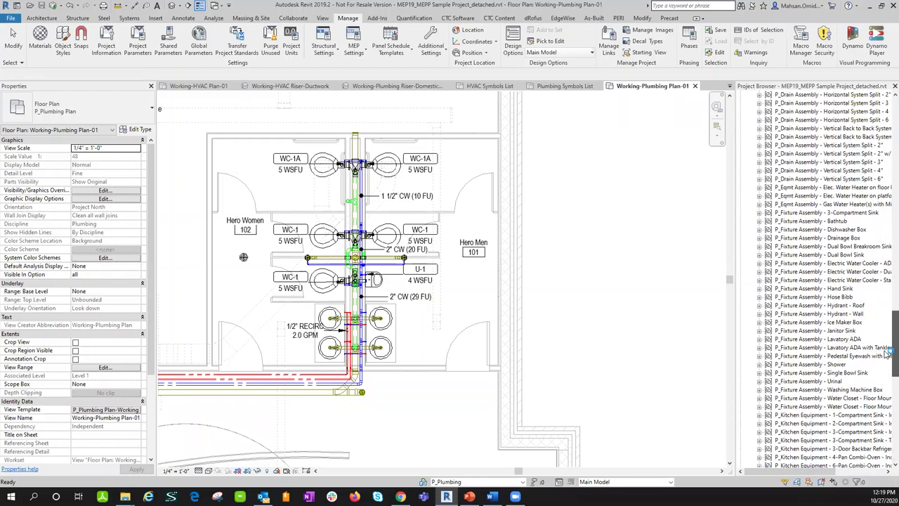
scroll(887, 351, down, 13)
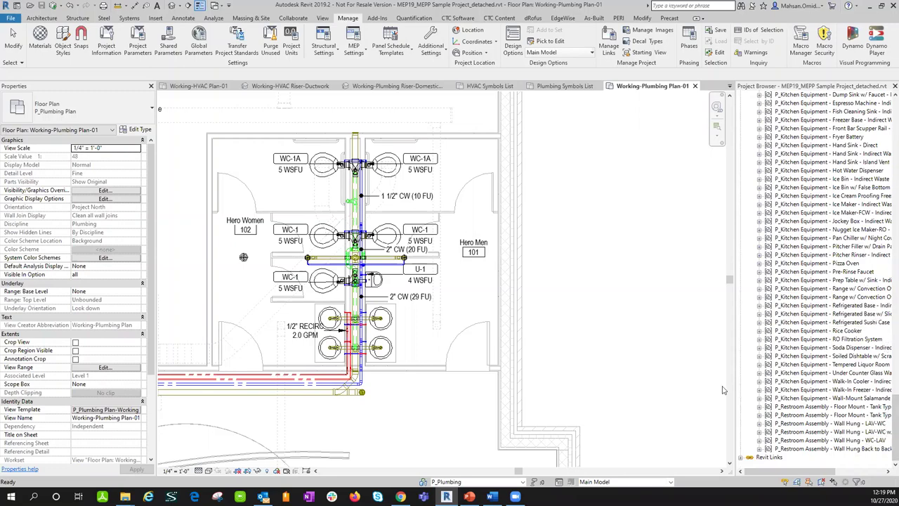
click(822, 450)
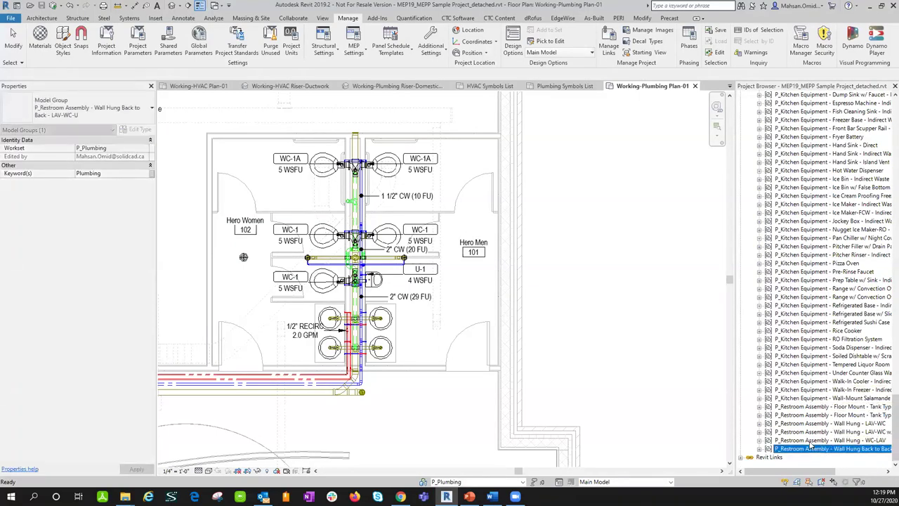
drag(812, 453, 602, 255)
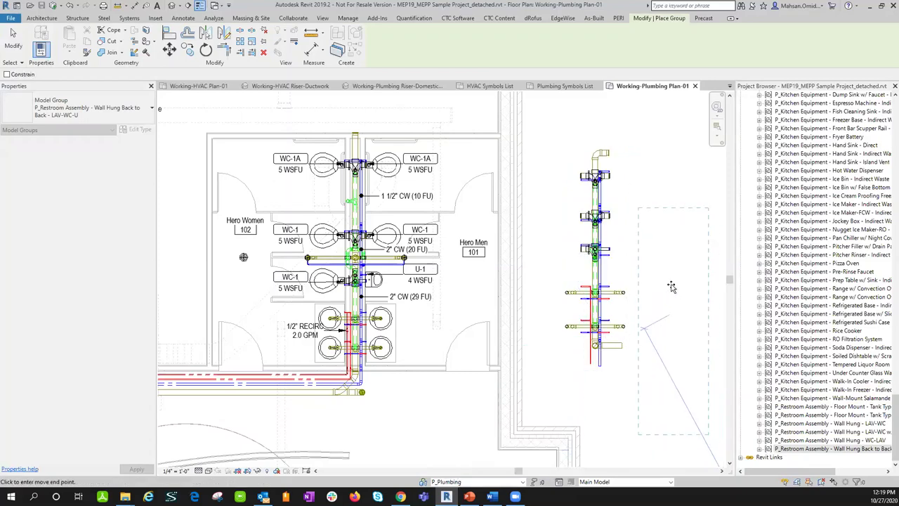
- End group placement, leaving one LAV-WC-U copy right of Hero Men 101
key(Escape)
middle_drag(678, 284, 594, 292)
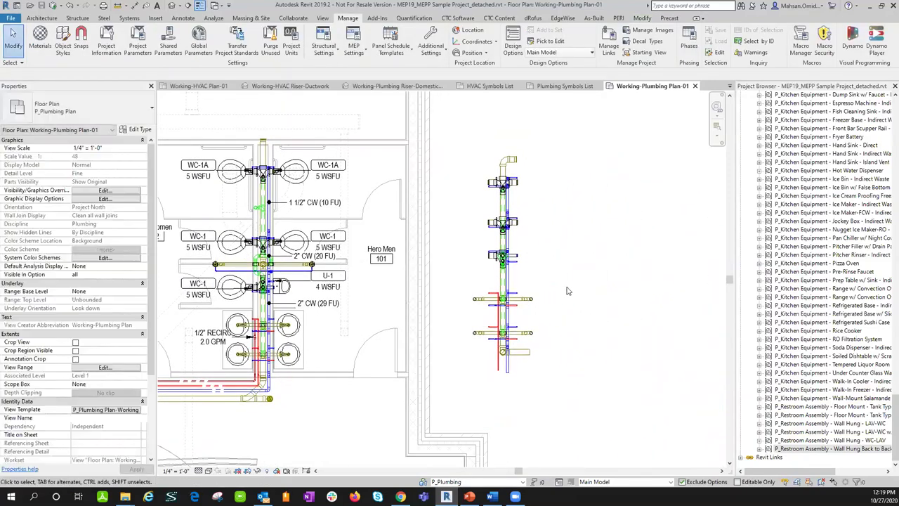
middle_drag(336, 116, 479, 220)
scroll(478, 219, up, 5)
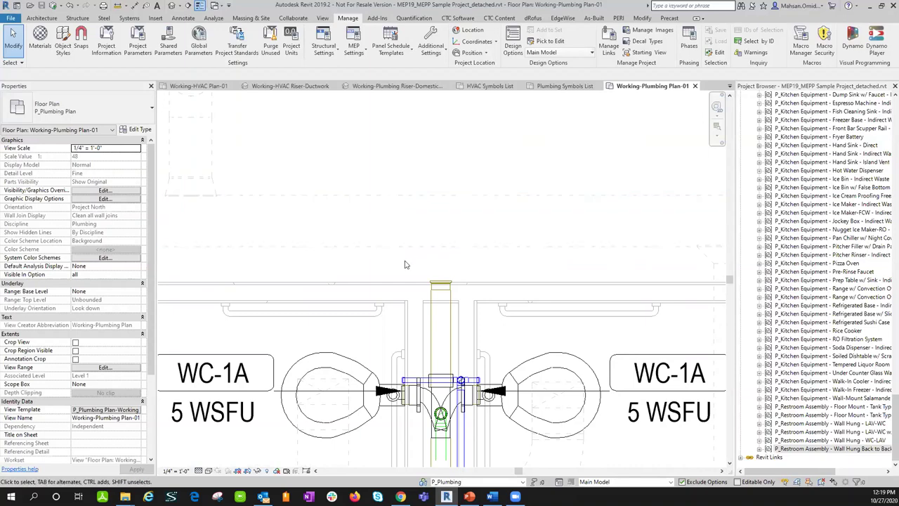
scroll(409, 264, down, 3)
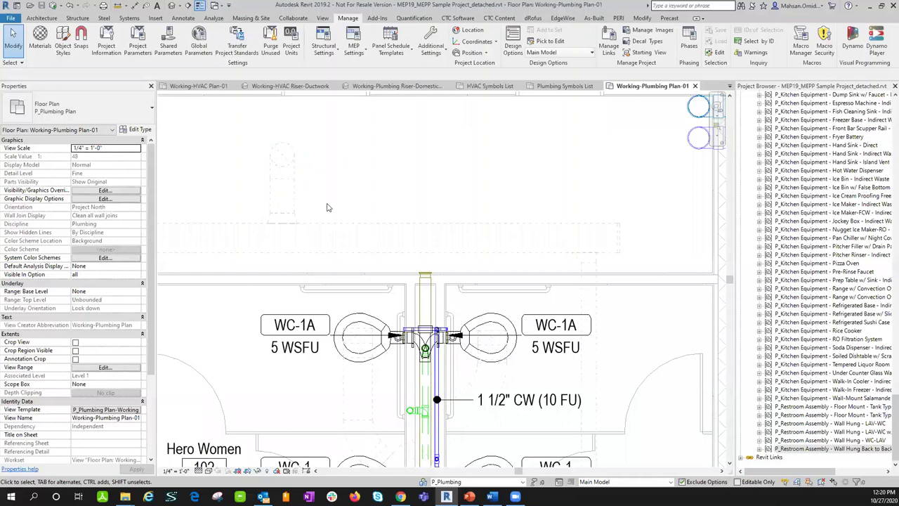
click(523, 482)
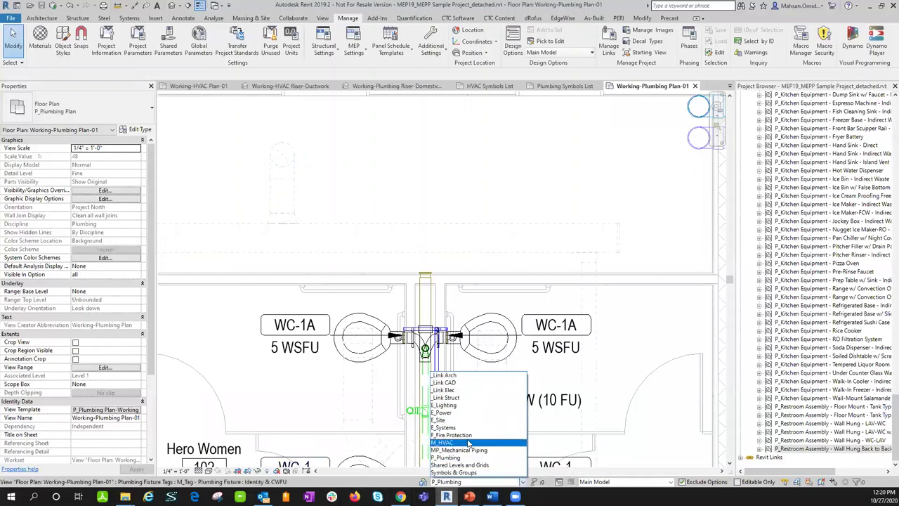
click(361, 196)
middle_drag(606, 400, 493, 290)
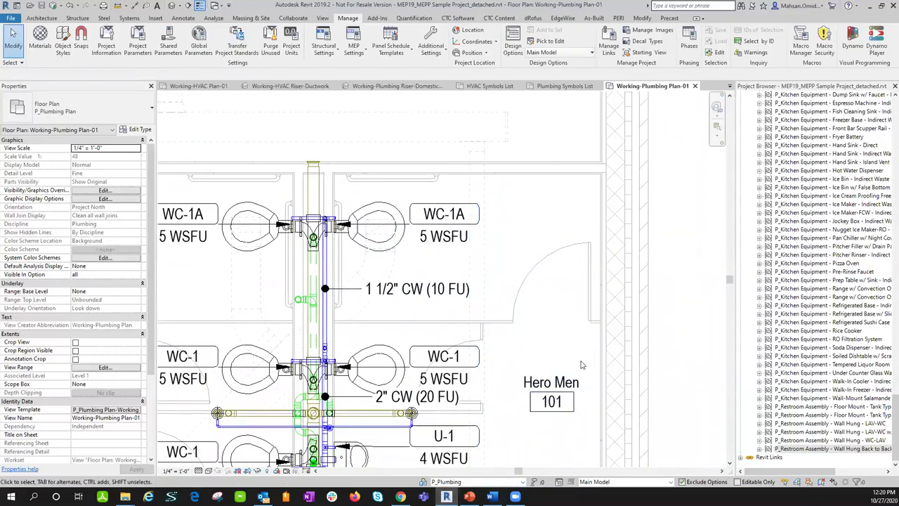
middle_drag(550, 285, 351, 106)
- Zoom and pan around the placed restroom group, Hero Men 101 and the CW tags
scroll(490, 185, down, 3)
scroll(544, 196, up, 2)
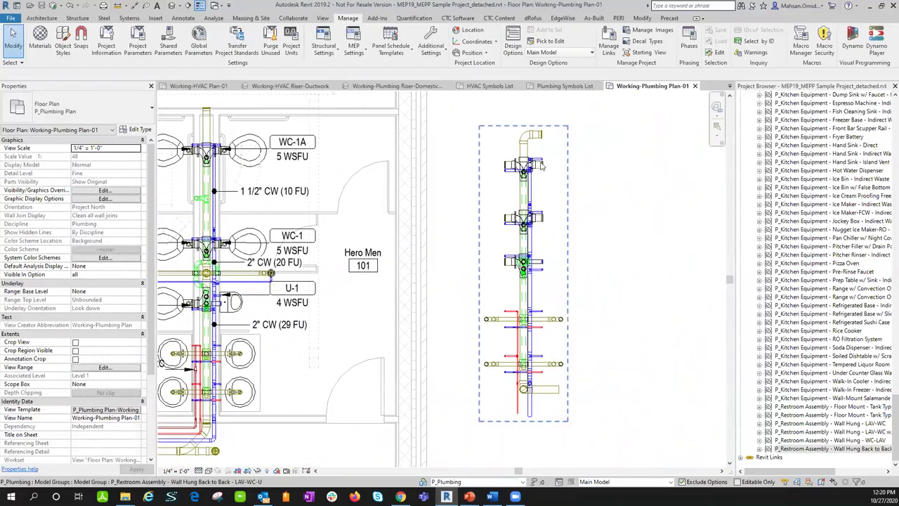
scroll(590, 213, up, 2)
middle_drag(590, 213, 512, 201)
scroll(509, 183, down, 2)
scroll(437, 204, up, 2)
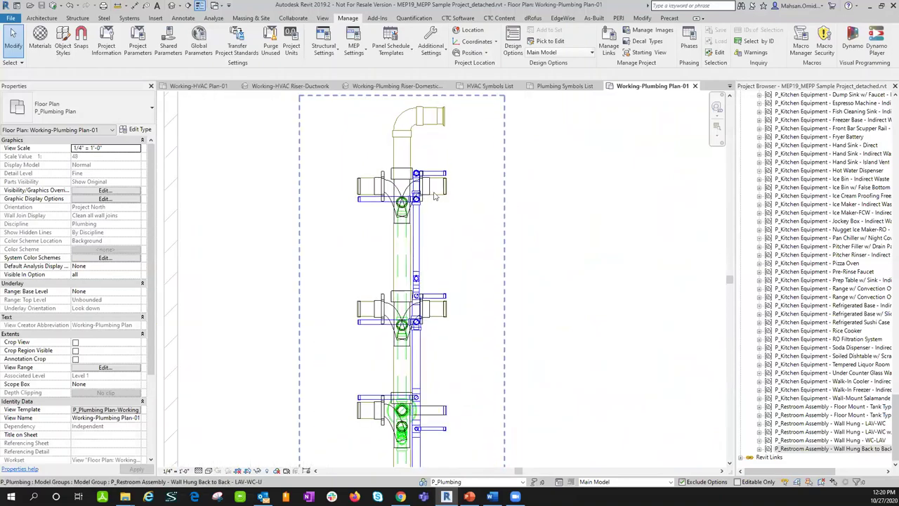
scroll(406, 195, up, 3)
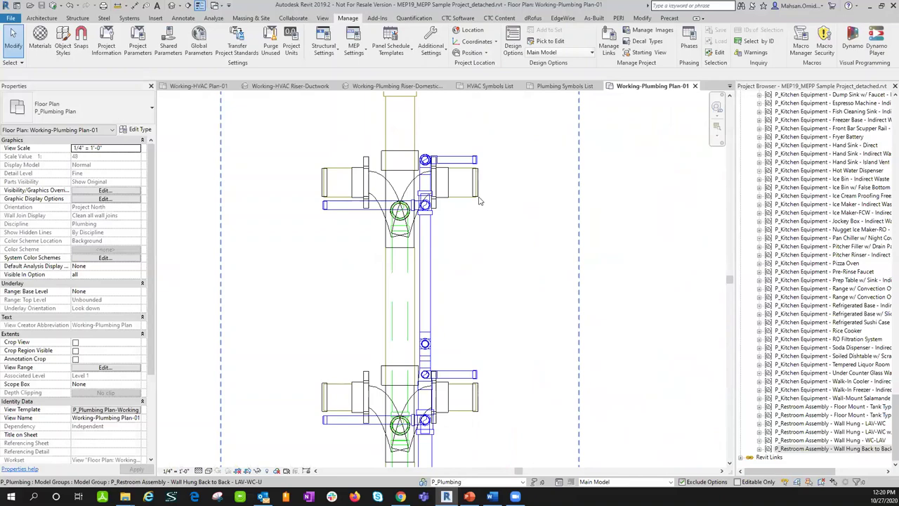
scroll(480, 202, down, 2)
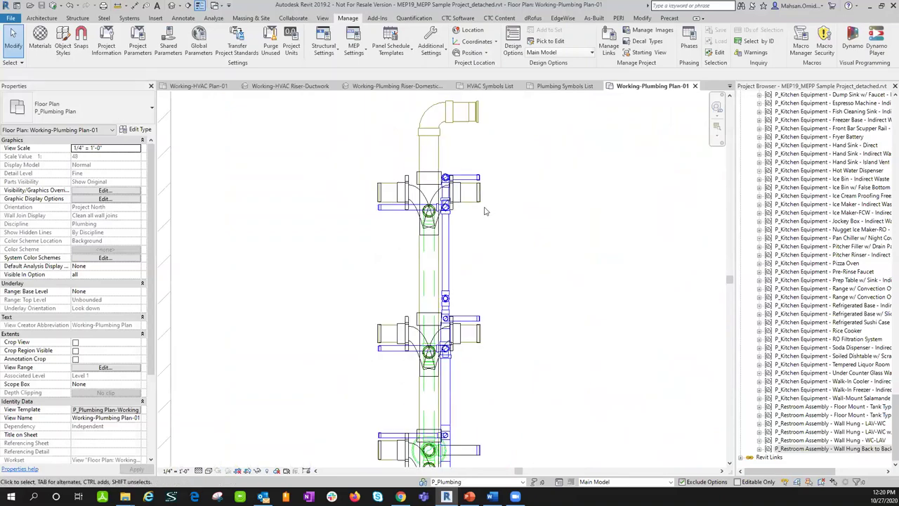
scroll(373, 206, down, 3)
middle_drag(313, 249, 471, 176)
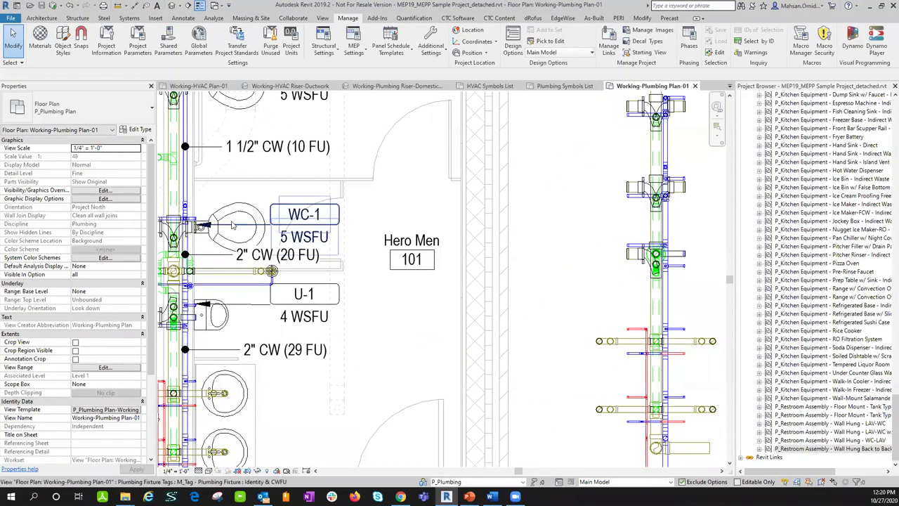
middle_drag(633, 160, 399, 231)
scroll(441, 188, up, 3)
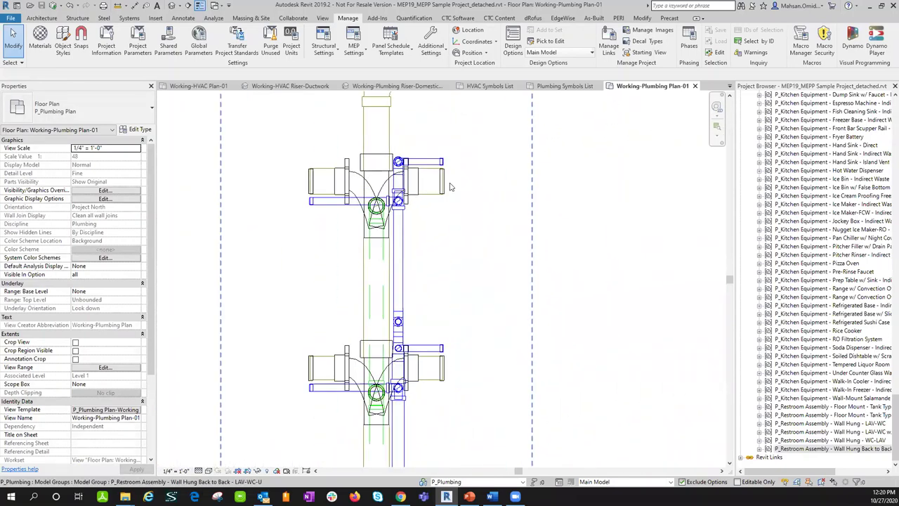
scroll(443, 183, up, 2)
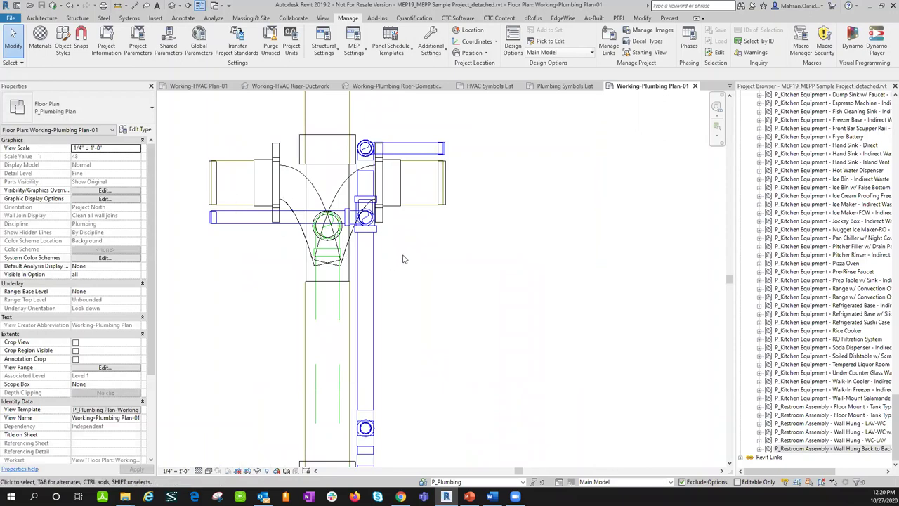
scroll(404, 260, down, 1)
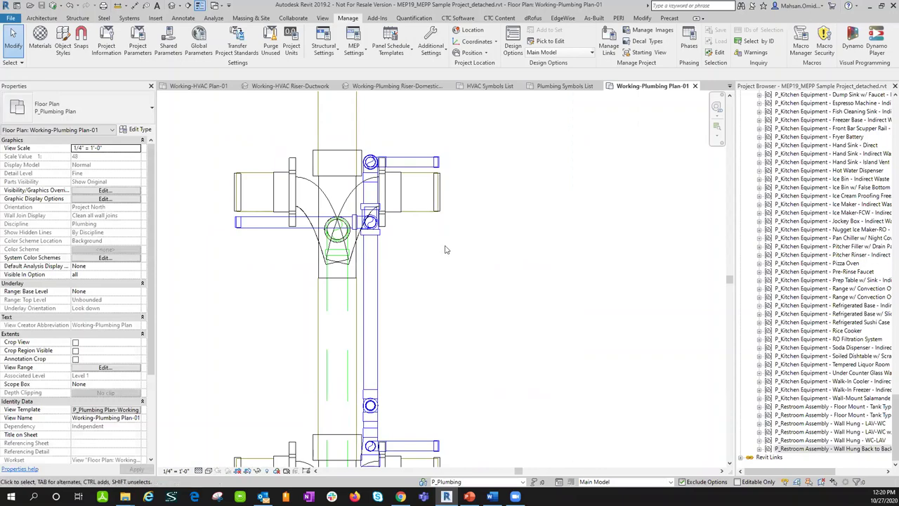
scroll(451, 249, down, 2)
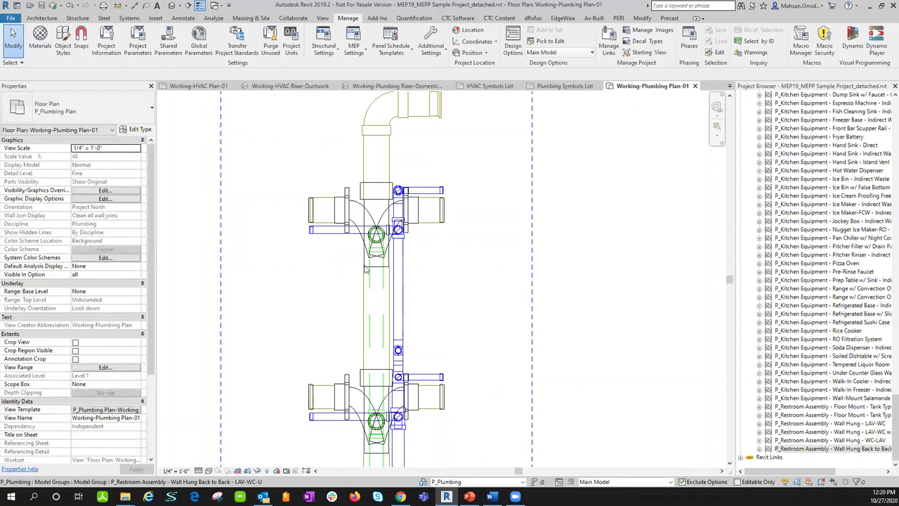
- Select the restroom plumbing model group and open its Attached Detail Groups placement
middle_drag(431, 317, 421, 283)
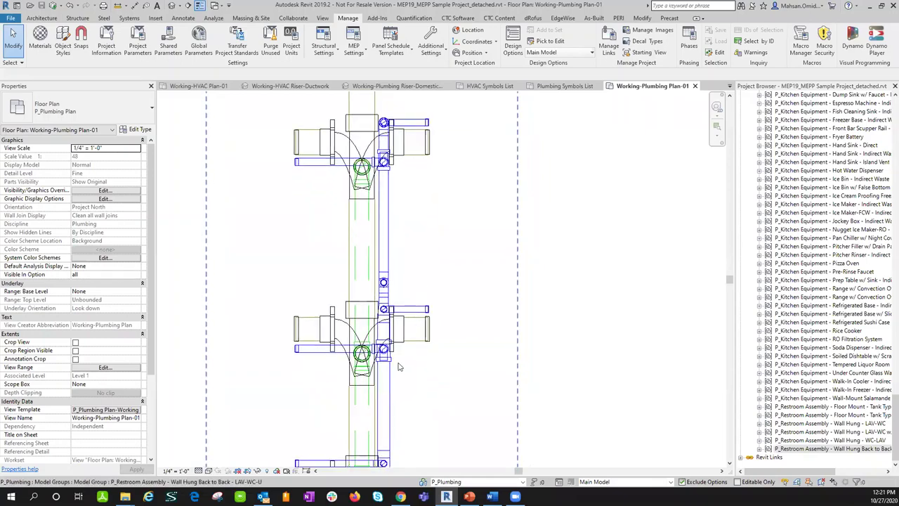
scroll(399, 366, down, 1)
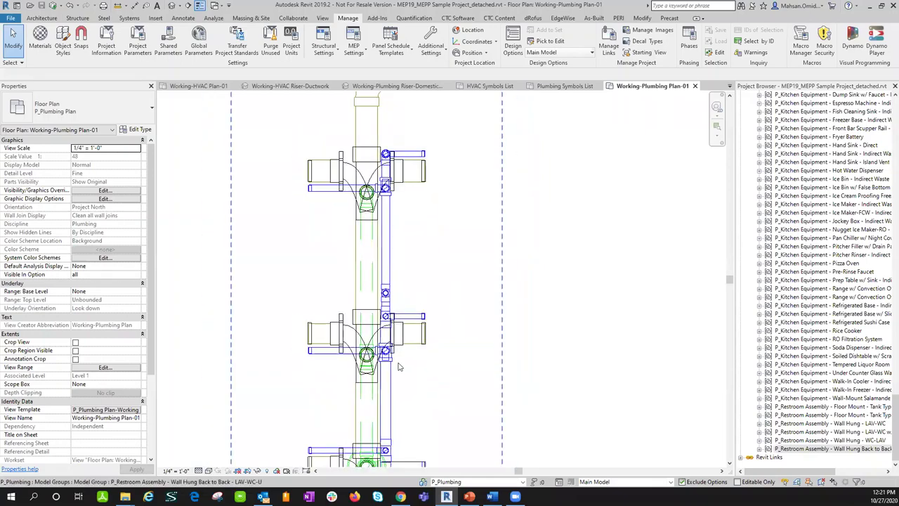
scroll(418, 251, down, 2)
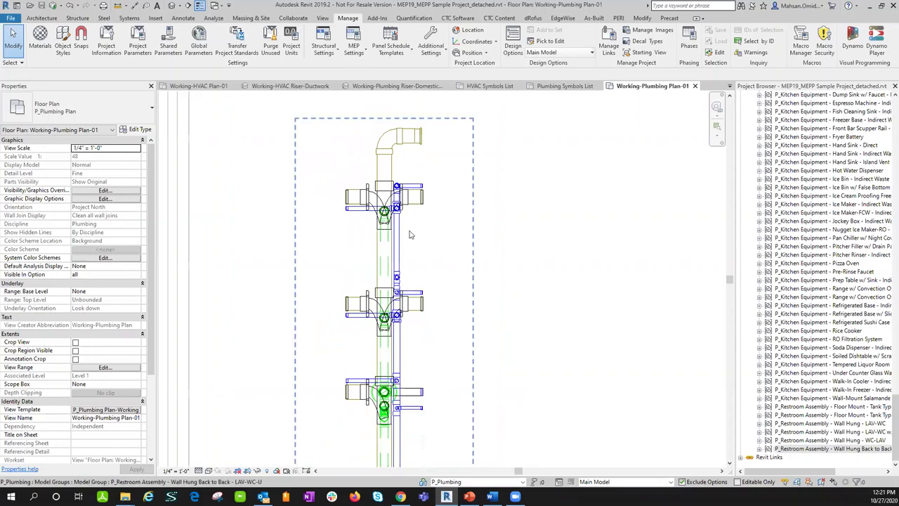
scroll(411, 234, down, 3)
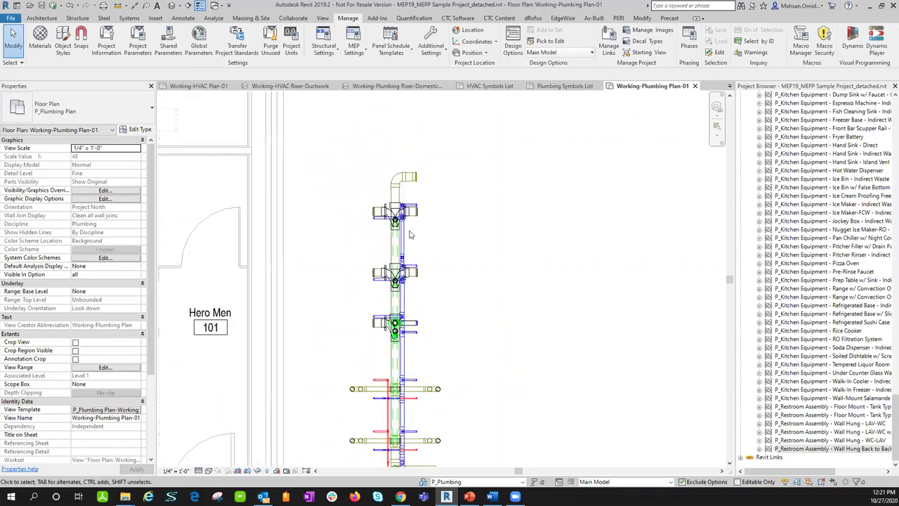
middle_drag(457, 292, 400, 255)
click(382, 231)
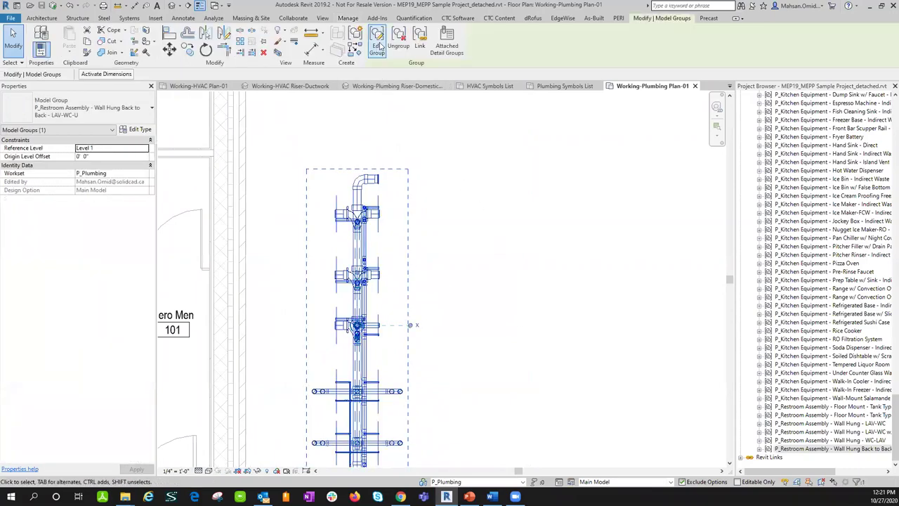
click(441, 53)
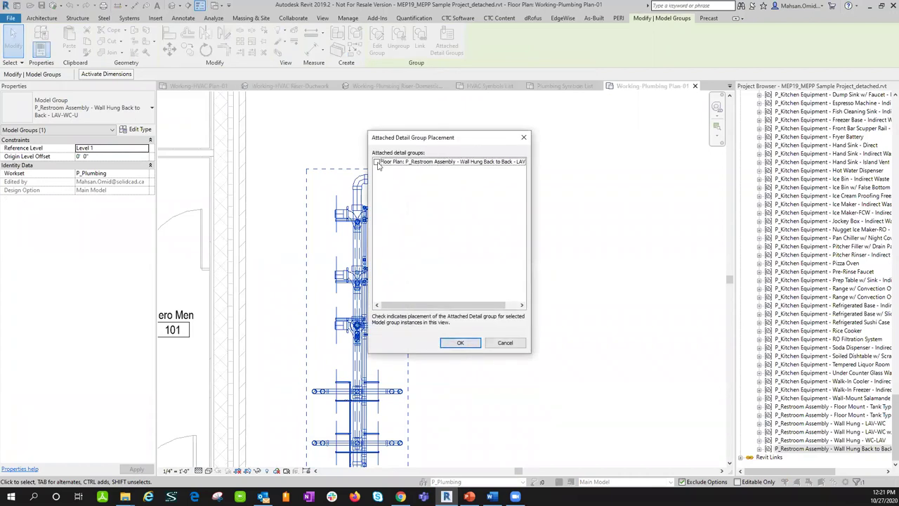
- Place the Floor Plan detail group, showing WC-1A, LAV-1A and 3" VTR tags
click(377, 162)
click(460, 343)
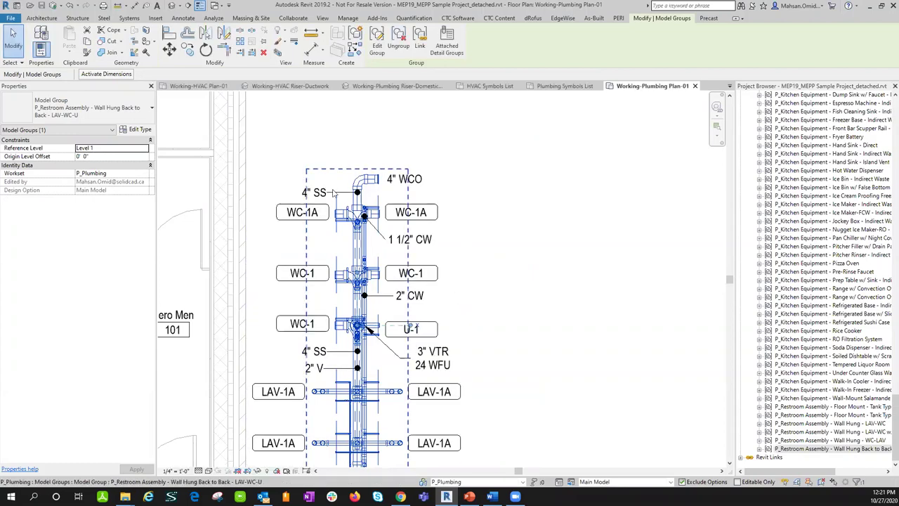
scroll(321, 195, up, 3)
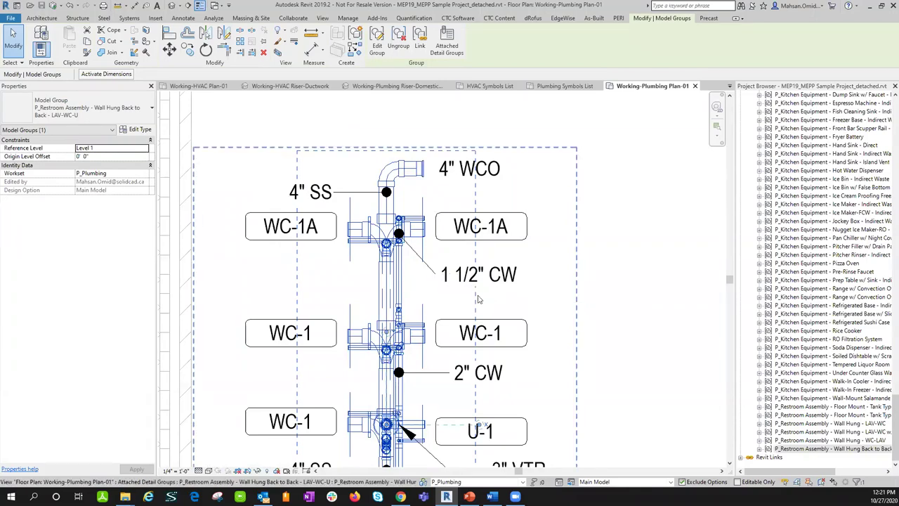
- Zoom in and Tab-cycle to reselect the restroom plumbing model group
click(624, 303)
scroll(603, 316, down, 1)
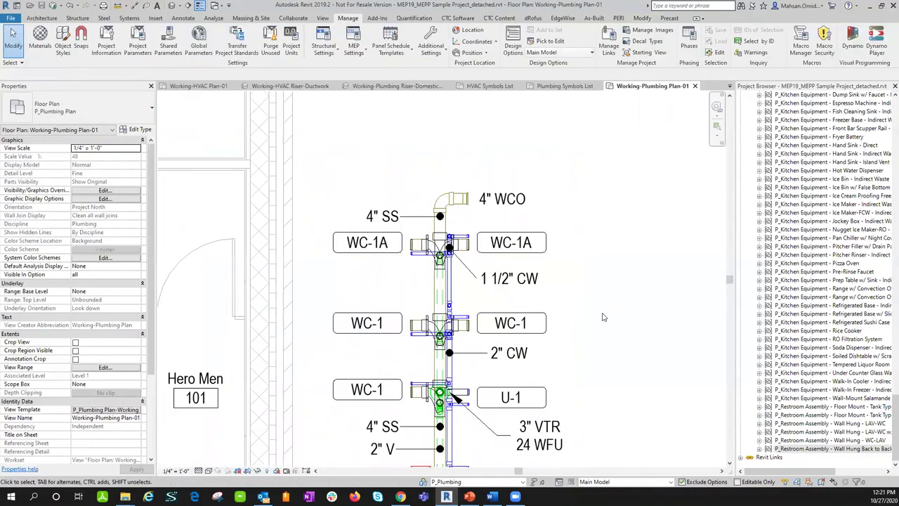
scroll(568, 255, down, 1)
scroll(560, 253, down, 1)
scroll(560, 254, down, 1)
scroll(555, 281, down, 1)
key(Tab)
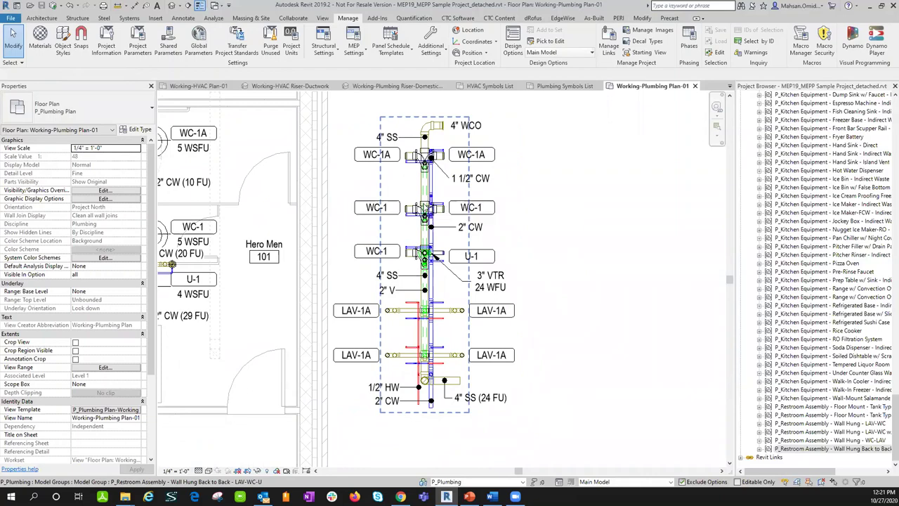
scroll(425, 183, up, 3)
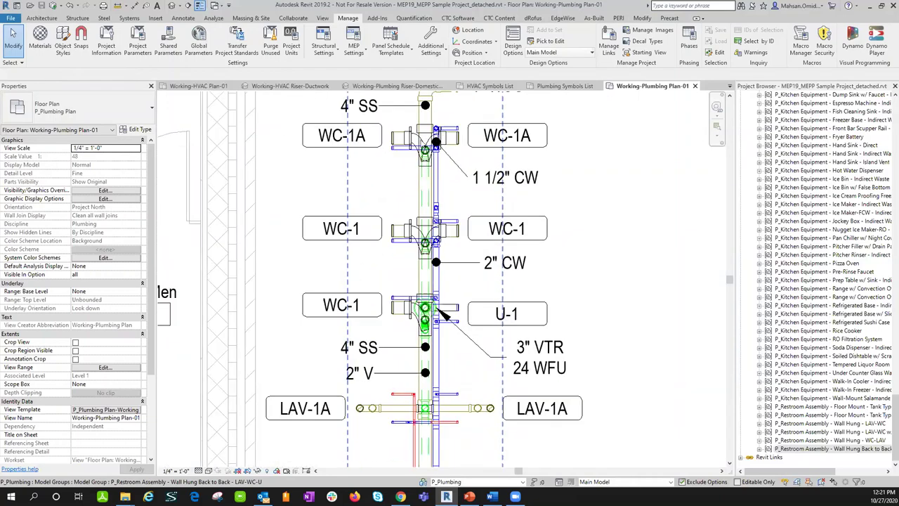
middle_drag(402, 227, 400, 268)
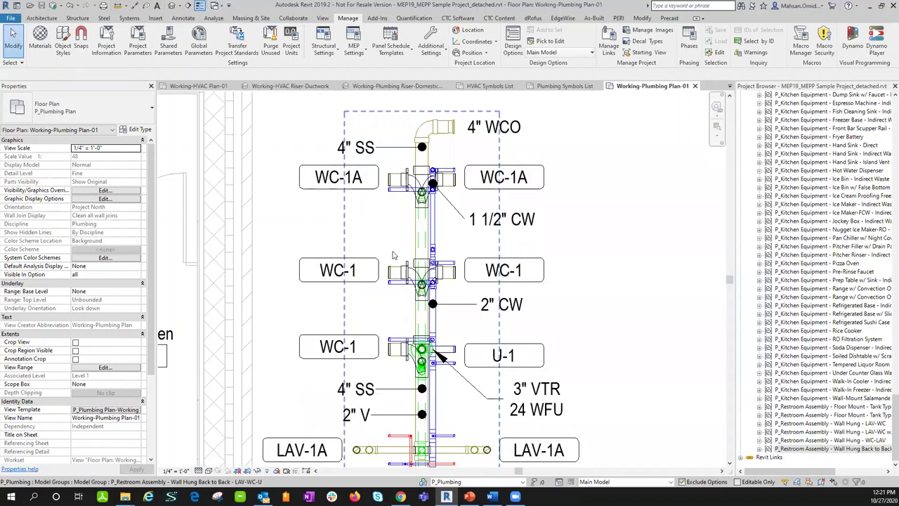
click(433, 240)
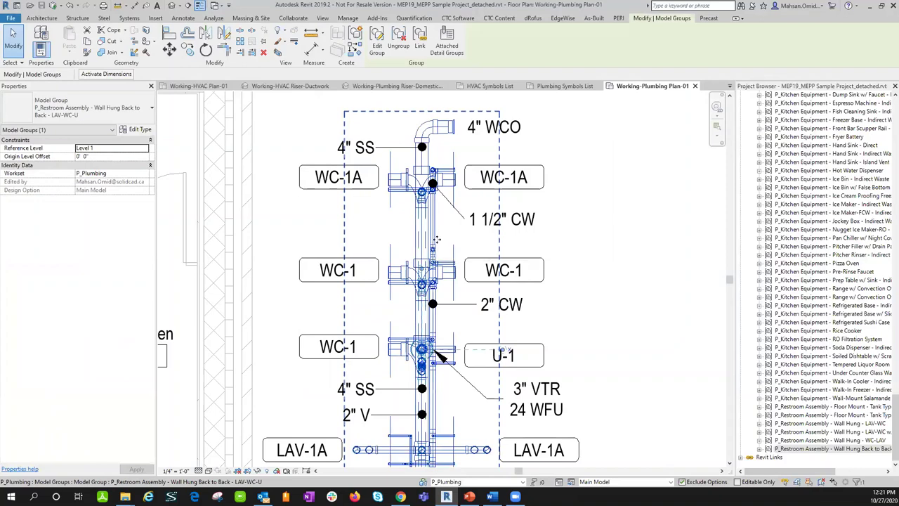
- Ungroup the restroom assembly and delete the middle WC-1 fixtures, pipes and tags
click(399, 44)
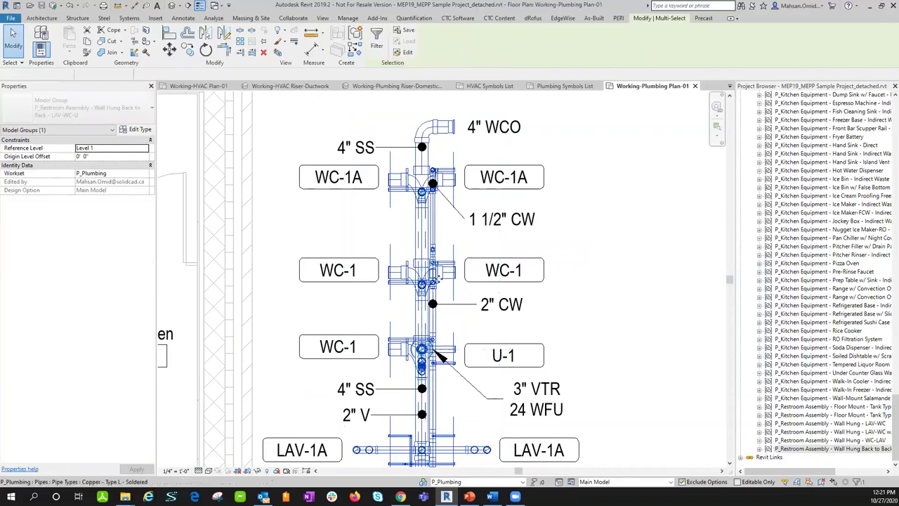
scroll(426, 272, up, 3)
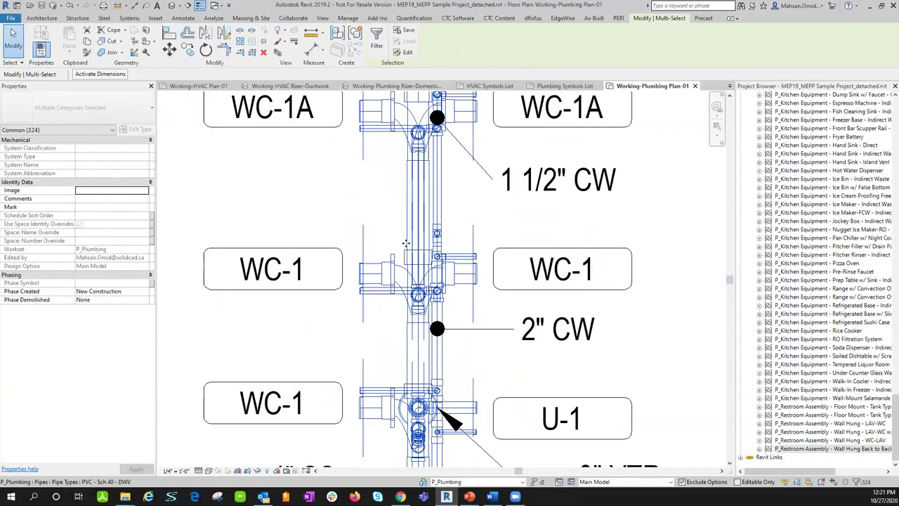
click(363, 203)
drag(351, 236, 494, 332)
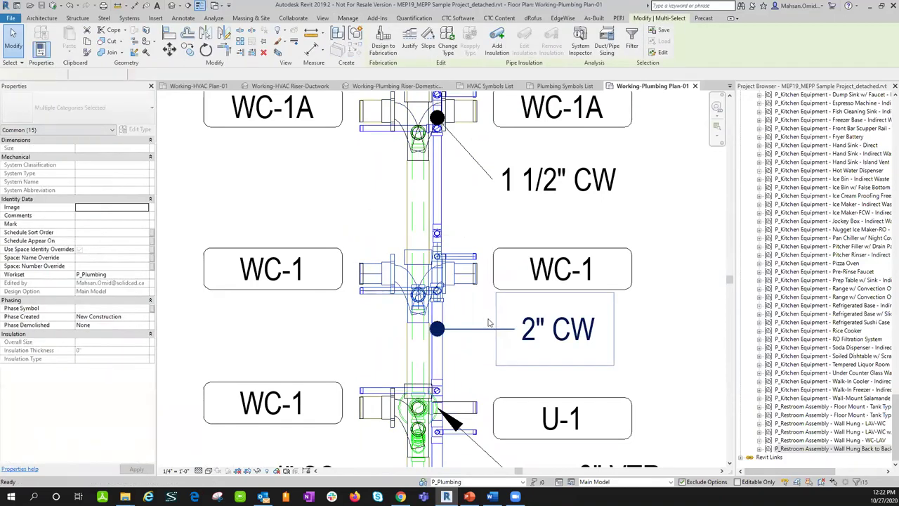
drag(457, 196, 552, 333)
key(Delete)
drag(274, 189, 380, 337)
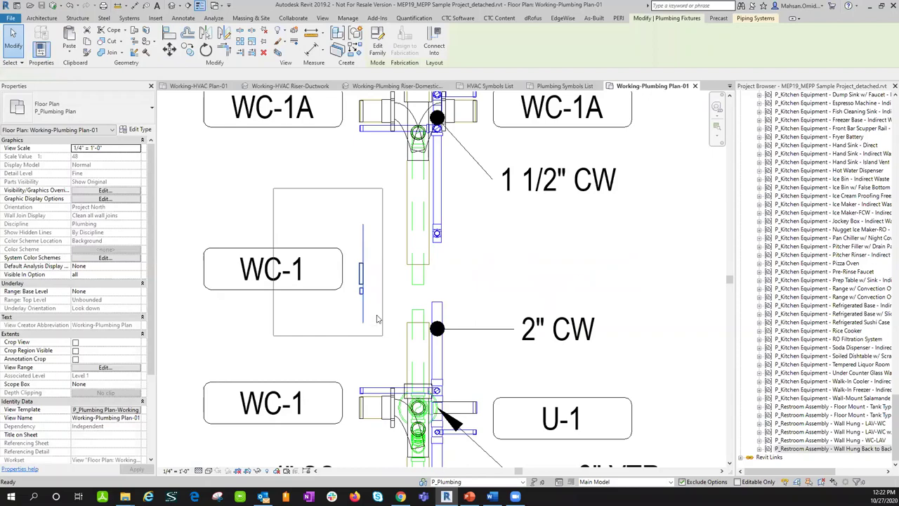
key(Delete)
- Stretch the cut pipe end across the gap to reconnect it to the riser below
scroll(415, 301, up, 1)
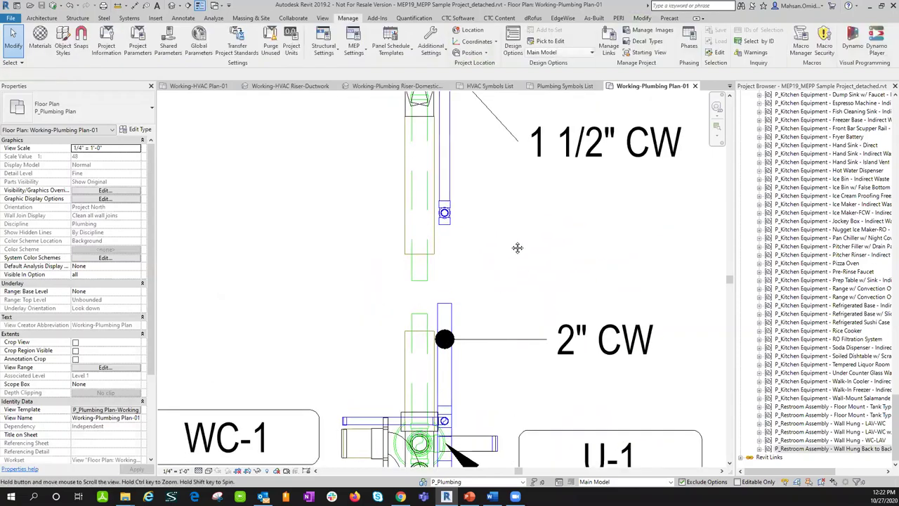
middle_drag(415, 267, 381, 184)
click(381, 184)
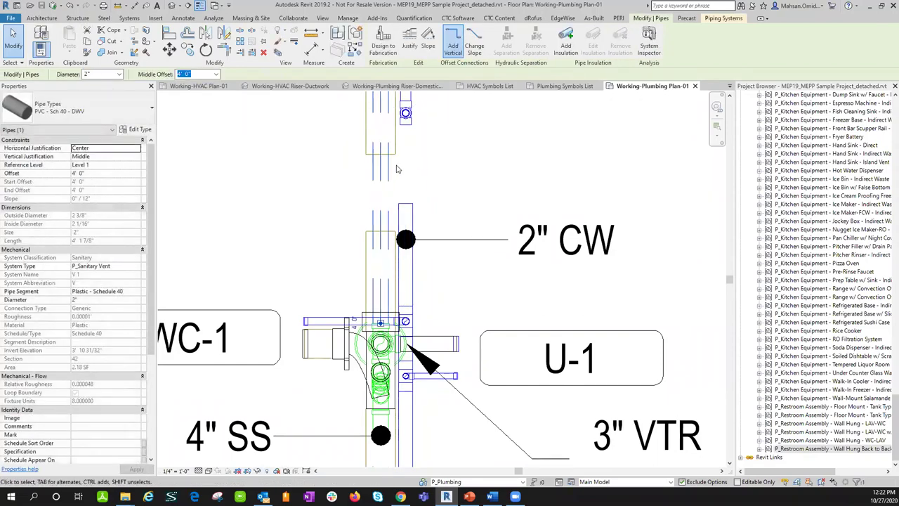
drag(398, 154, 380, 231)
drag(485, 193, 485, 194)
click(474, 200)
middle_drag(468, 176, 393, 240)
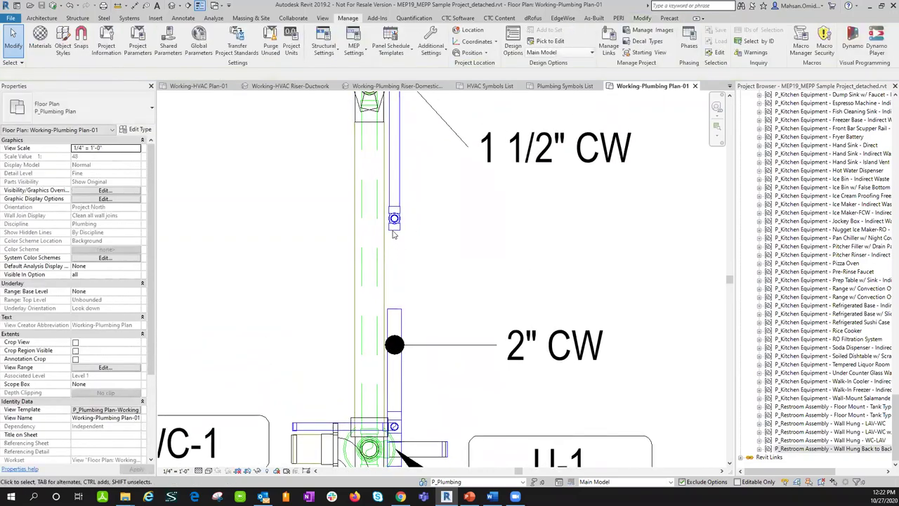
- Start a pipe from the fitting with Draw Pipe, then cancel it
right_click(394, 232)
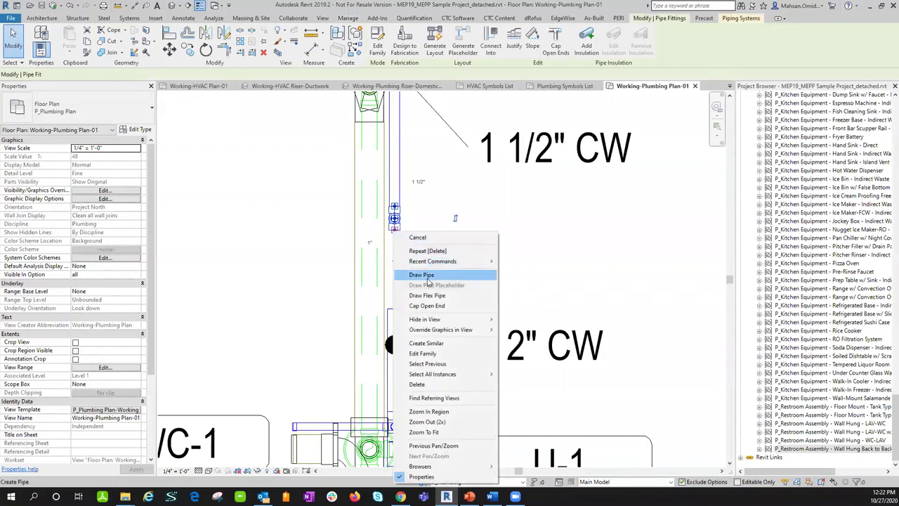
click(422, 278)
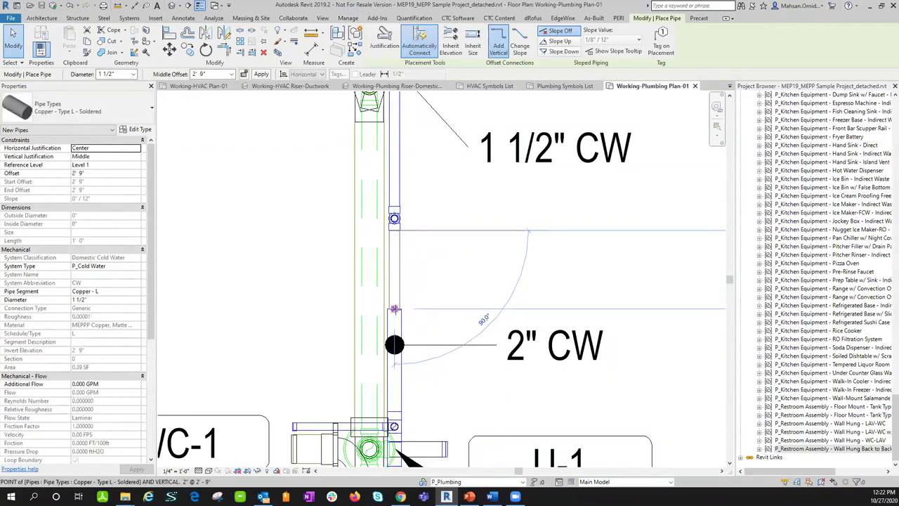
key(Escape)
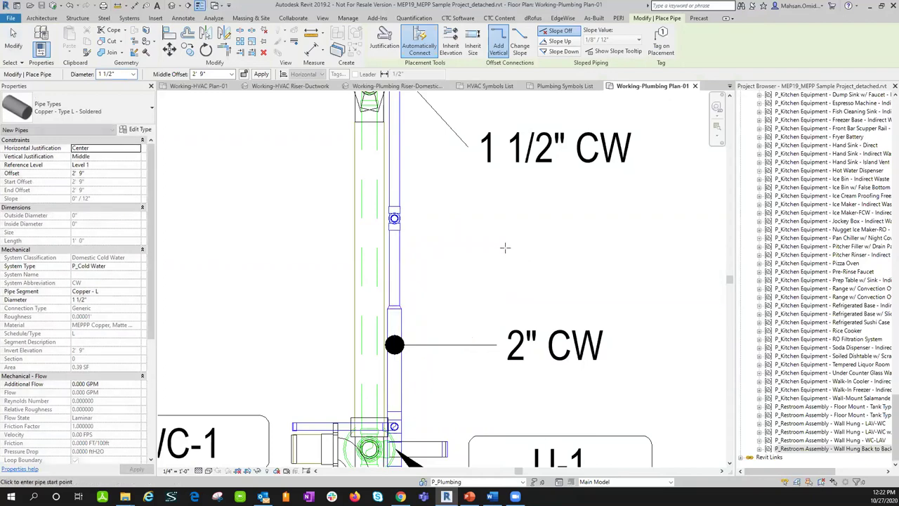
key(Escape)
- Window-select the upper WC-1A fixtures with their tags and nudge them down
scroll(452, 251, down, 2)
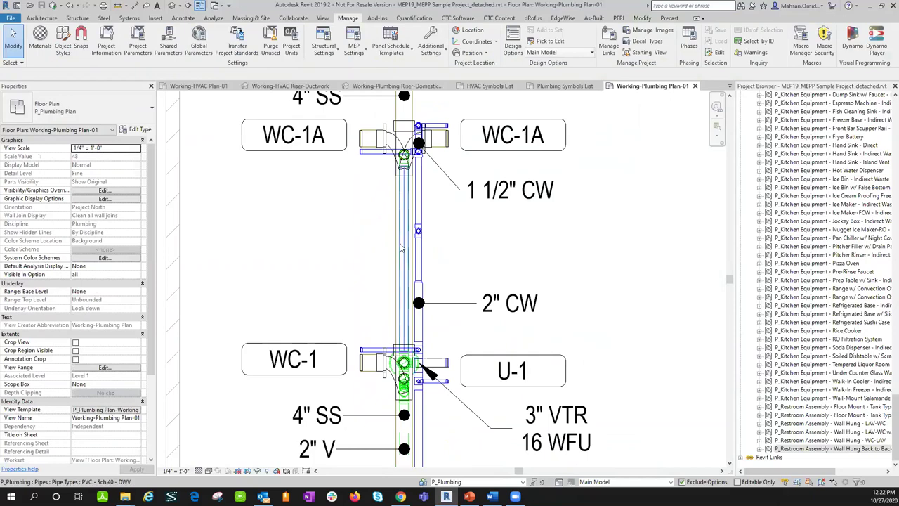
scroll(462, 257, down, 2)
middle_drag(485, 247, 453, 247)
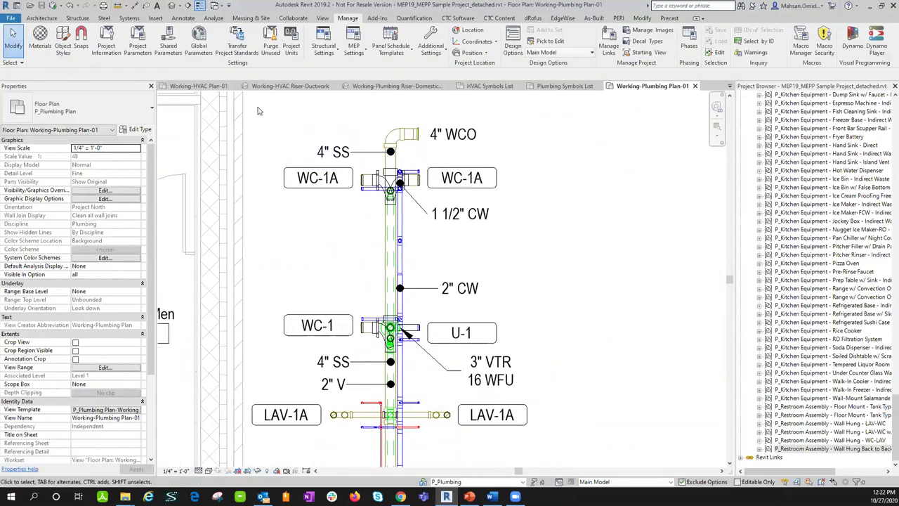
drag(256, 106, 562, 278)
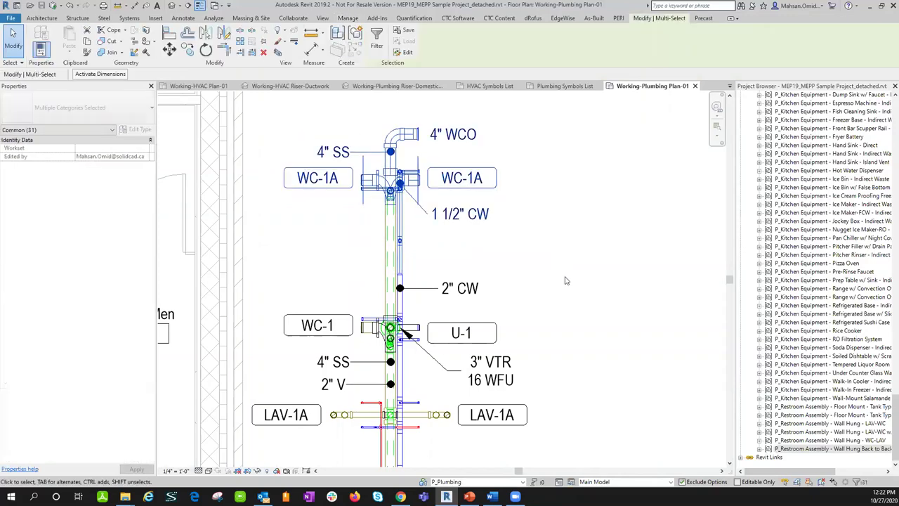
drag(255, 106, 520, 270)
key(Down)
key(Down)
key(Down)
key(Down)
- Zoom and pan over the WC-1A, WC-1, U-1 and LAV-1A riser by the Hero restrooms
click(512, 261)
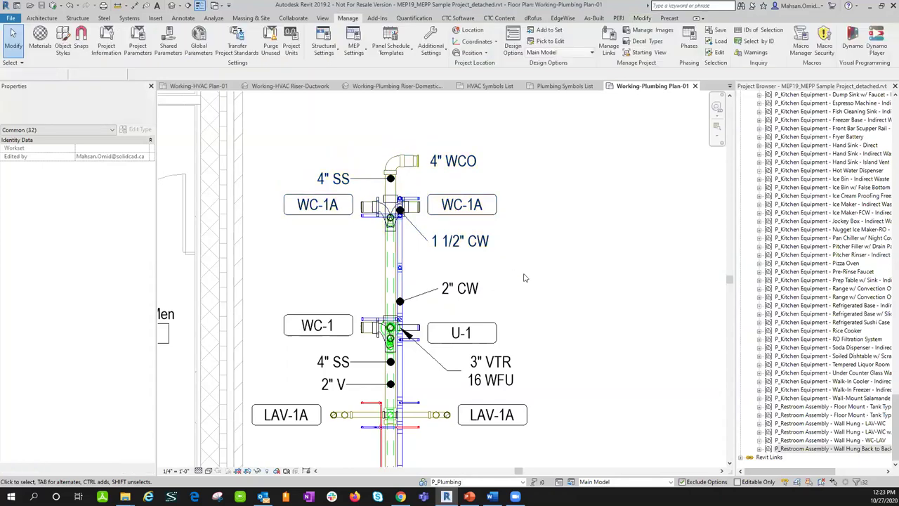
middle_drag(540, 302, 536, 220)
scroll(536, 220, down, 2)
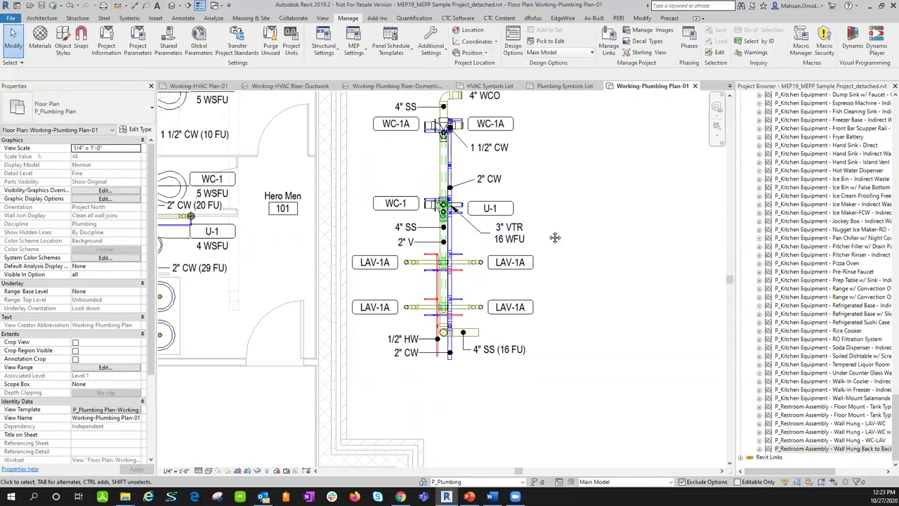
middle_drag(550, 234, 520, 254)
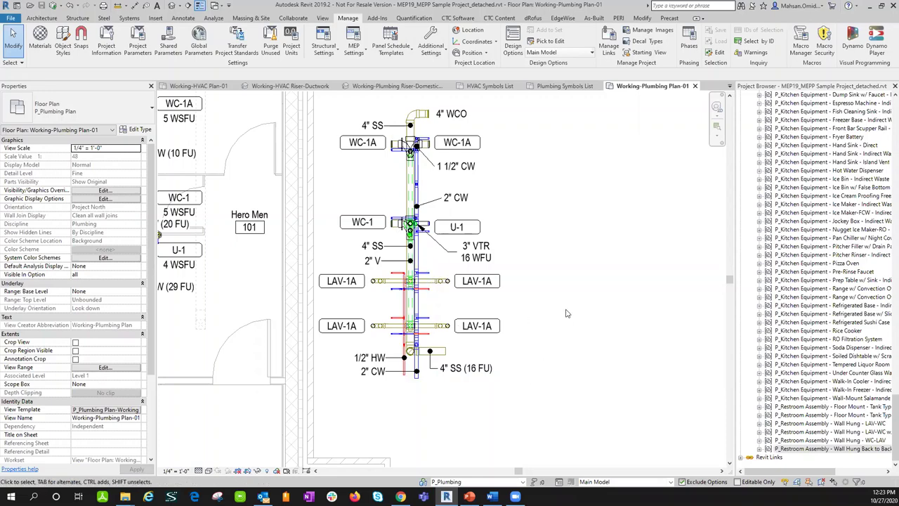
scroll(567, 310, down, 2)
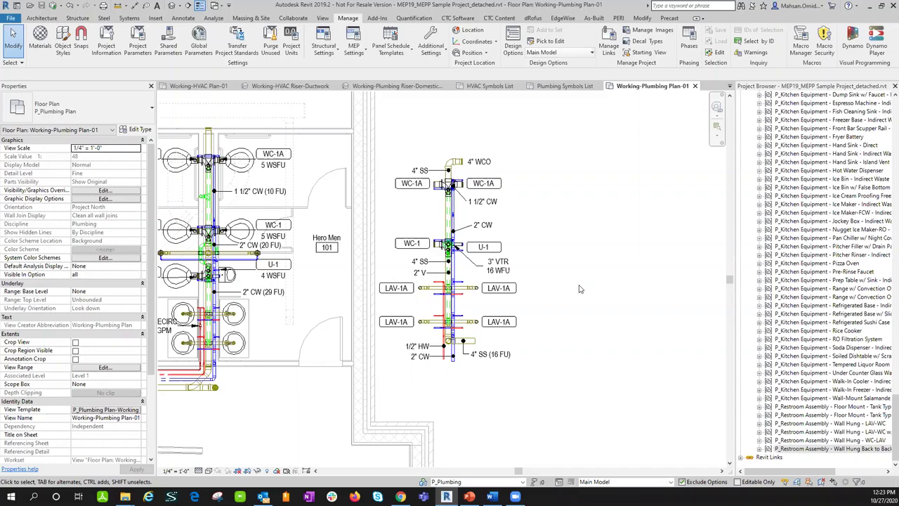
drag(892, 404, 886, 199)
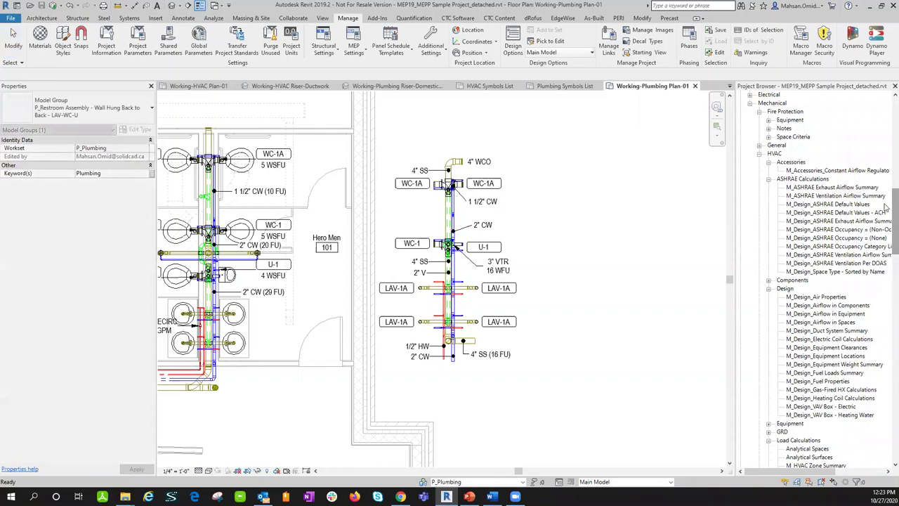
click(594, 281)
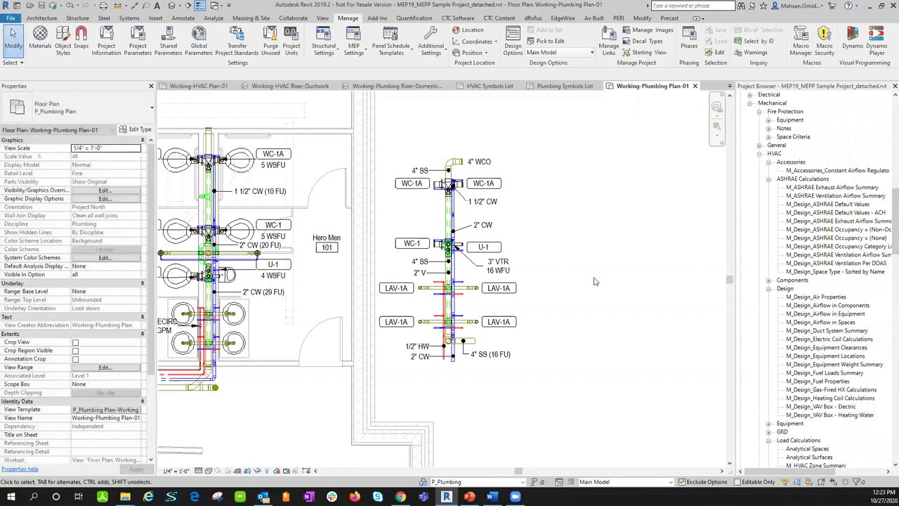
scroll(579, 287, down, 3)
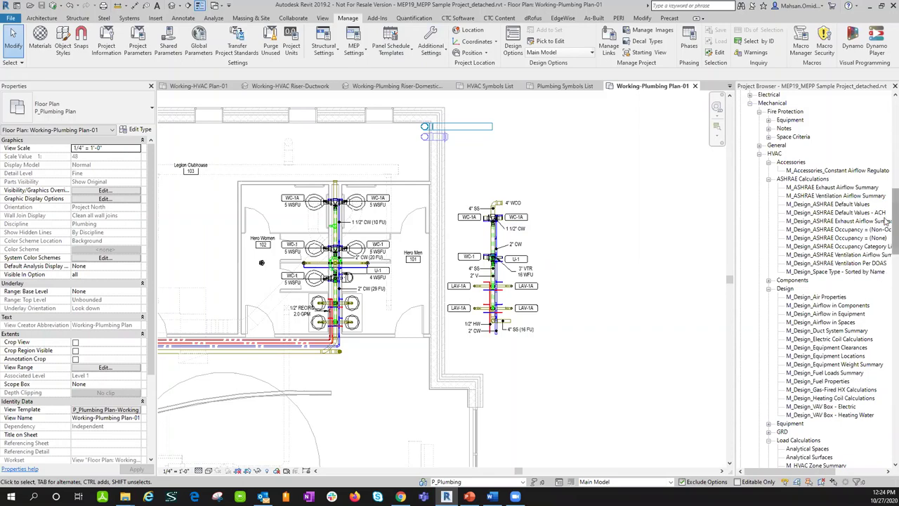
- Collapse and re-expand Working in the Project Browser, then list the open views
scroll(886, 224, up, 15)
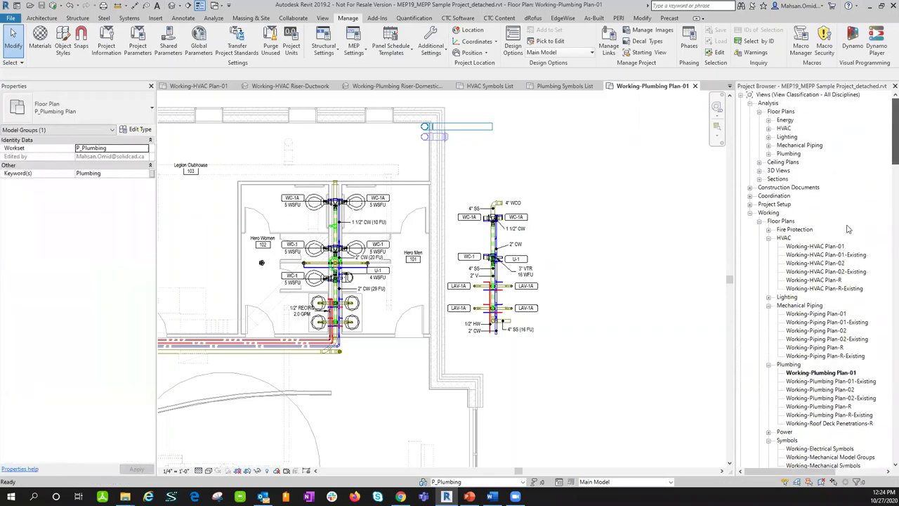
click(751, 213)
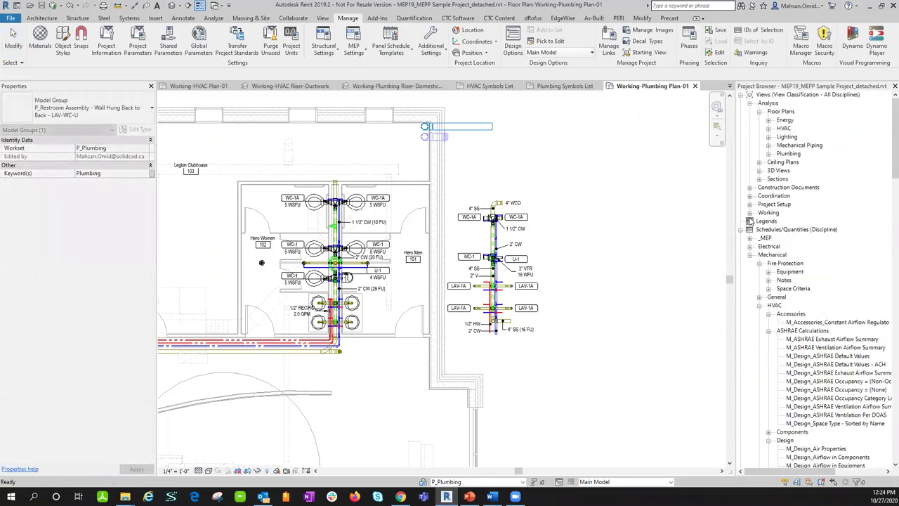
scroll(885, 151, down, 2)
scroll(871, 183, up, 2)
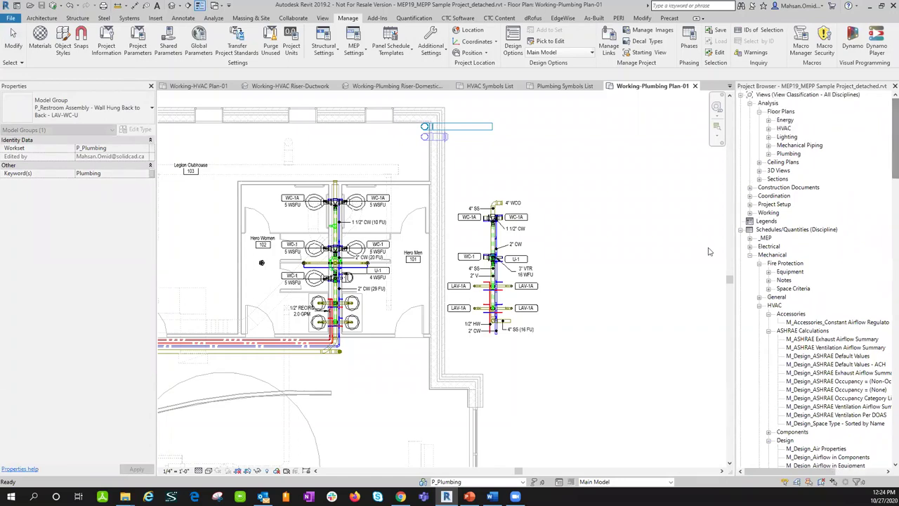
click(750, 213)
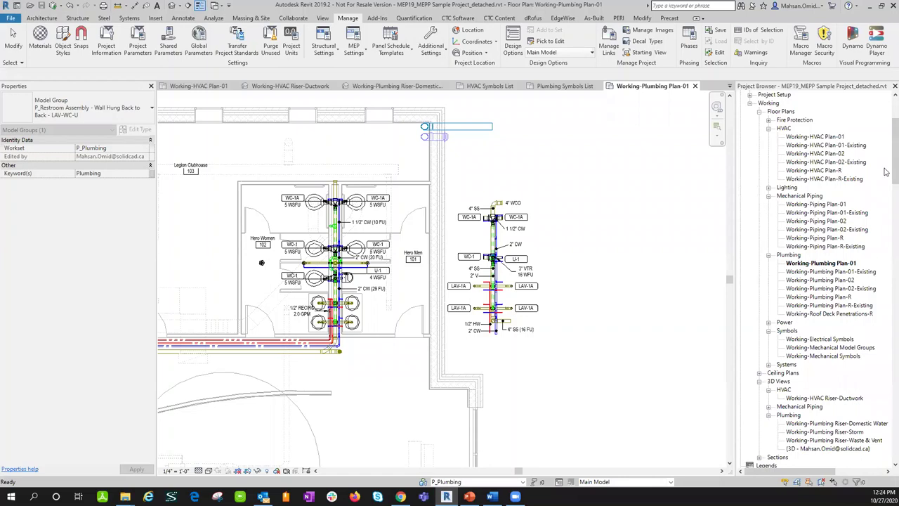
scroll(884, 185, down, 8)
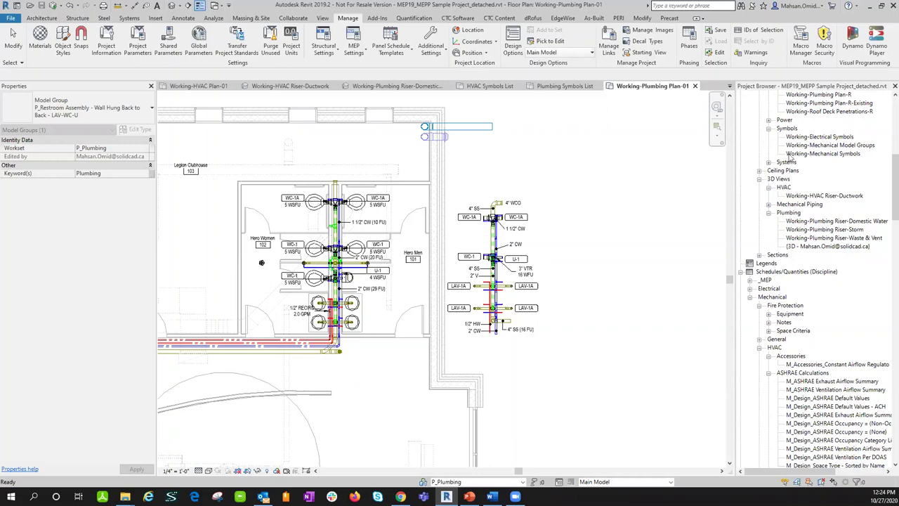
click(730, 86)
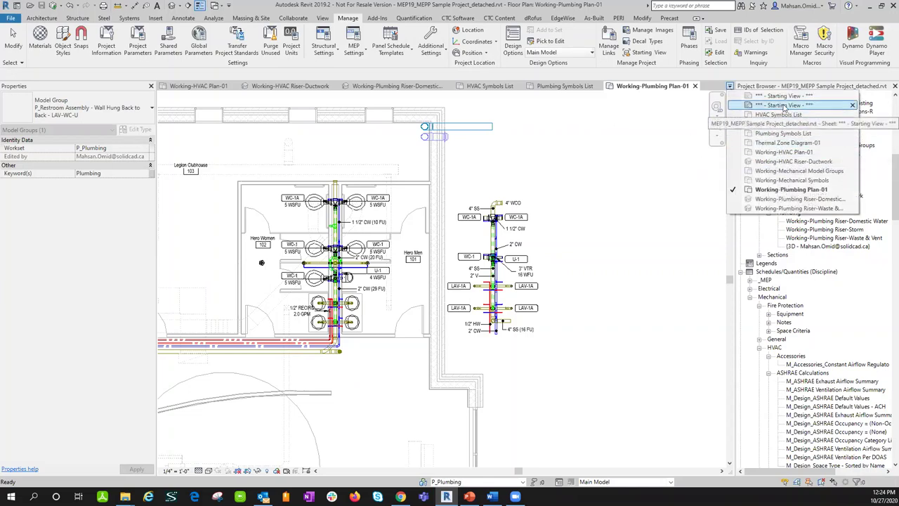
- Switch to the Starter Project's Starting View sheet from the open-views list
click(777, 106)
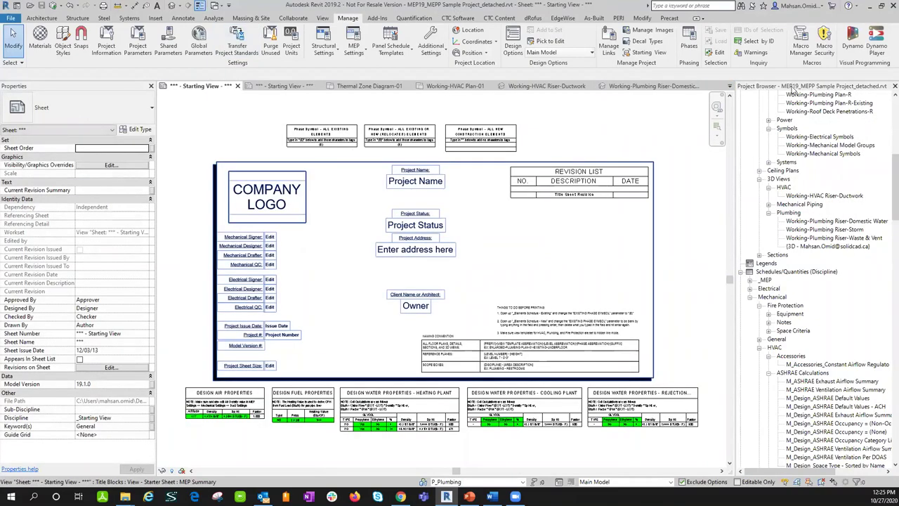
click(730, 85)
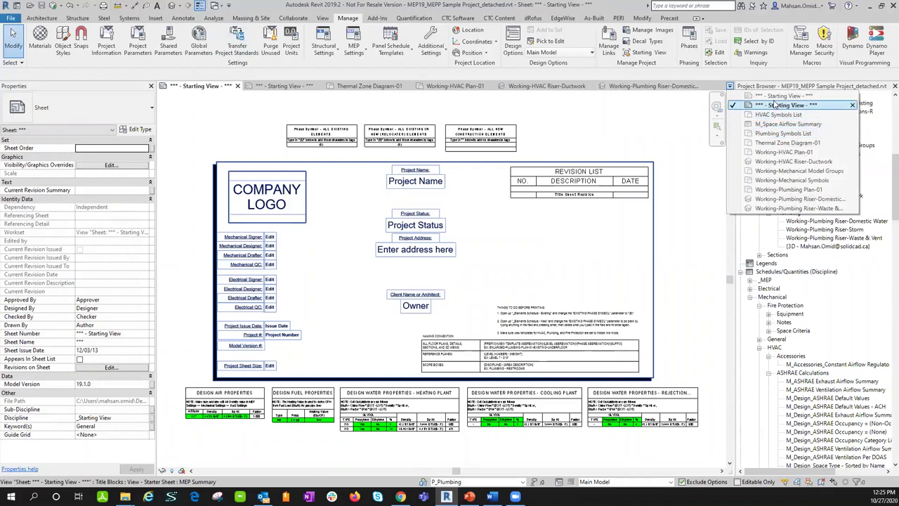
click(751, 135)
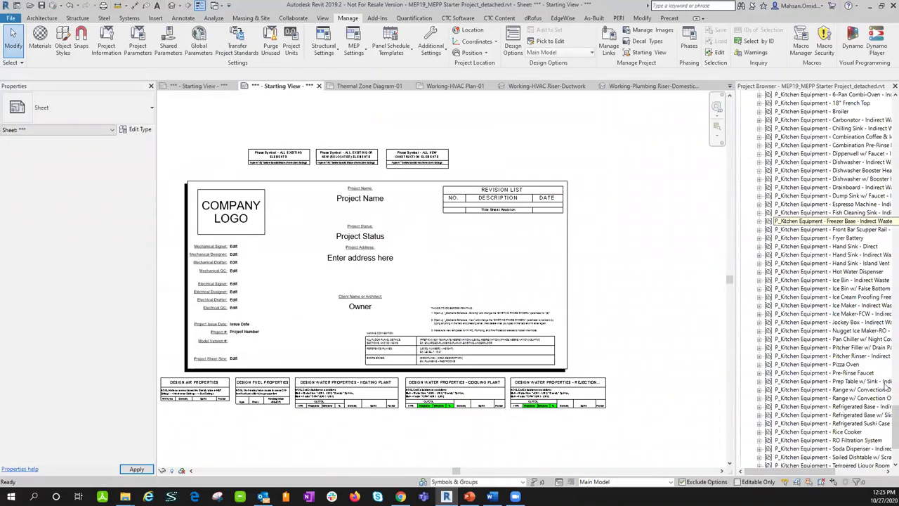
- Expand the Working node in the Project Browser to list the Working-Test Elements views
drag(887, 422, 886, 154)
click(746, 162)
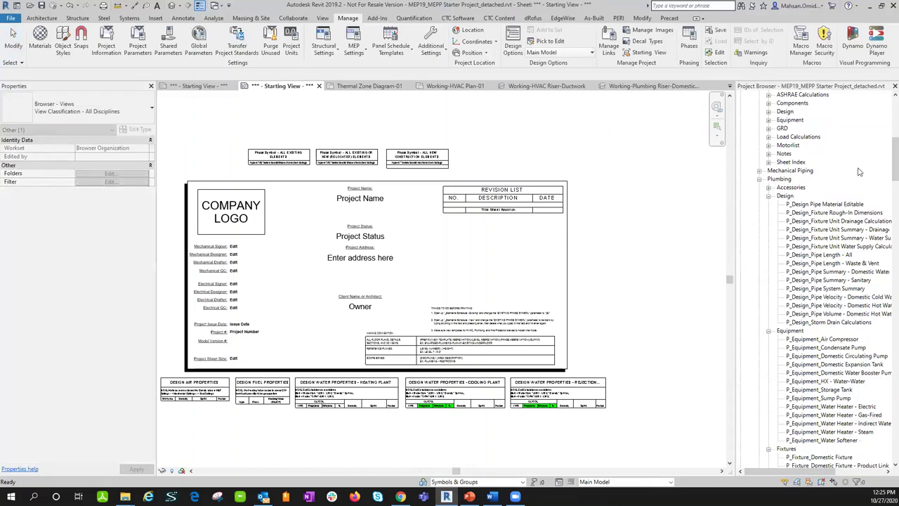
scroll(780, 181, up, 5)
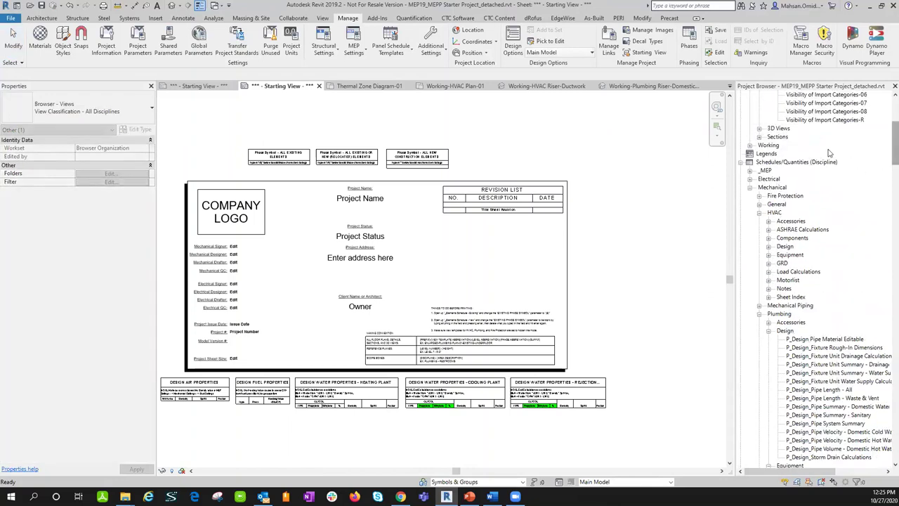
click(750, 145)
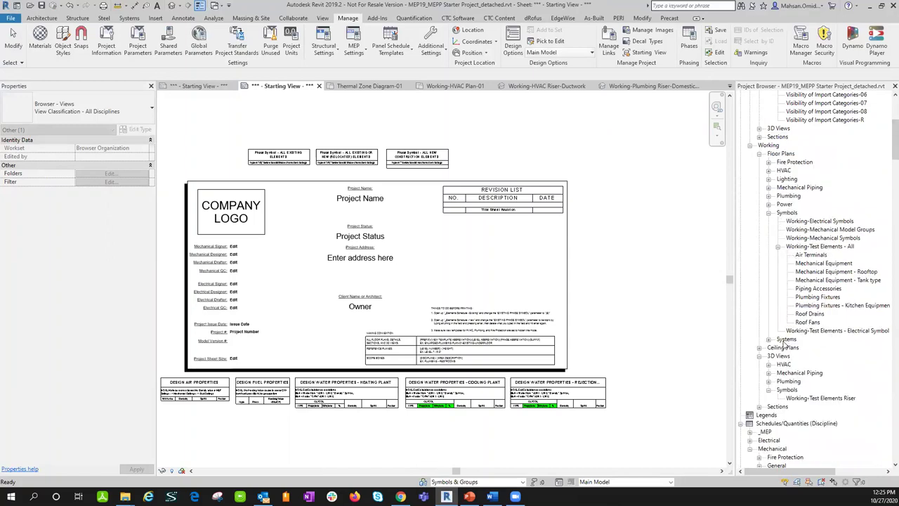
scroll(854, 288, down, 1)
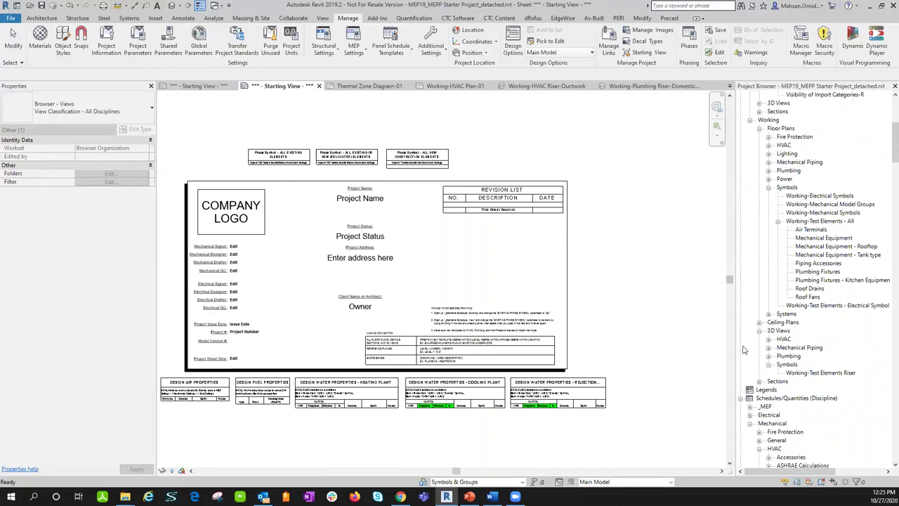
double_click(820, 373)
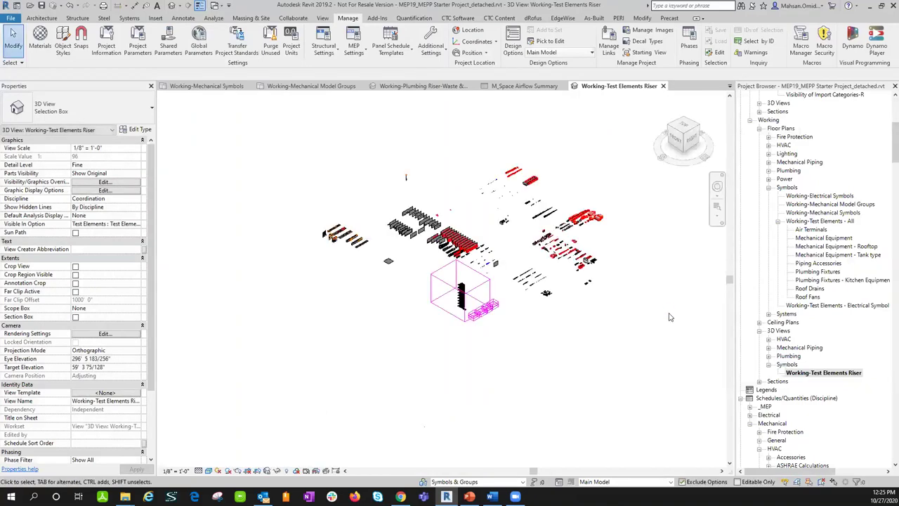
scroll(589, 279, up, 5)
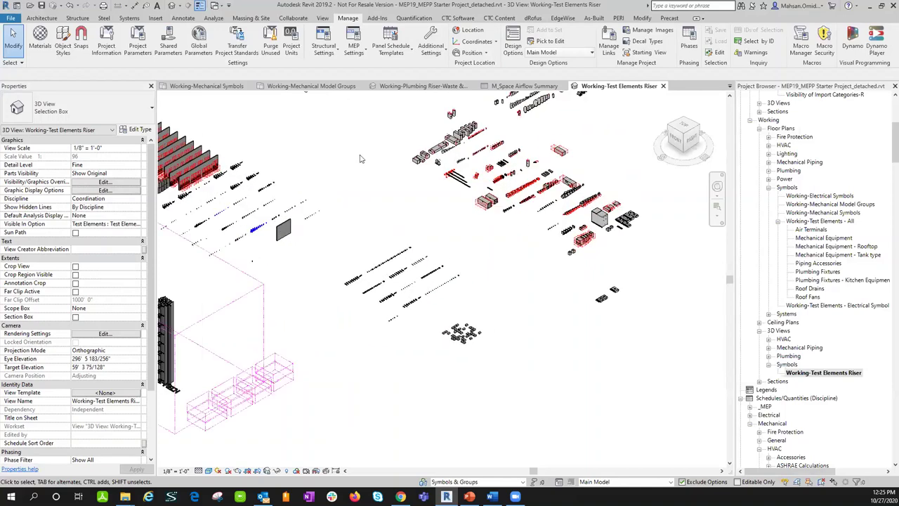
middle_drag(361, 165, 581, 274)
scroll(302, 226, up, 5)
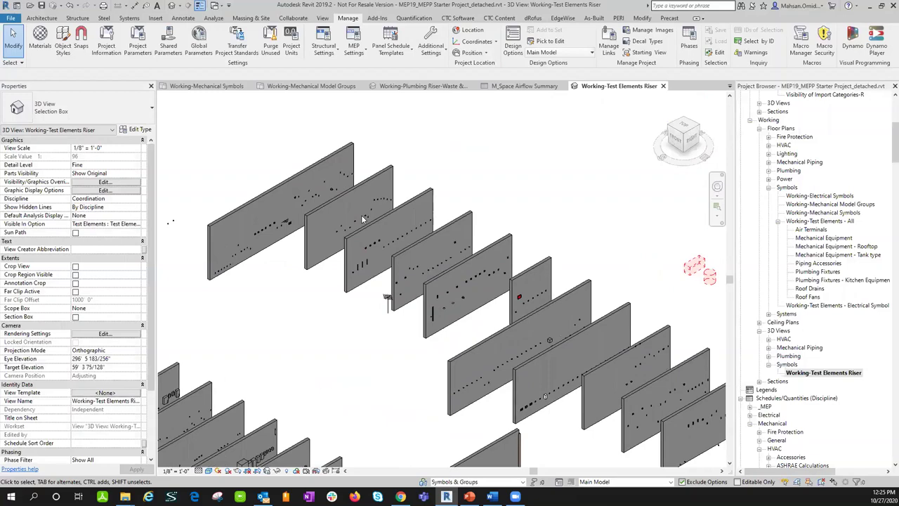
scroll(431, 270, up, 4)
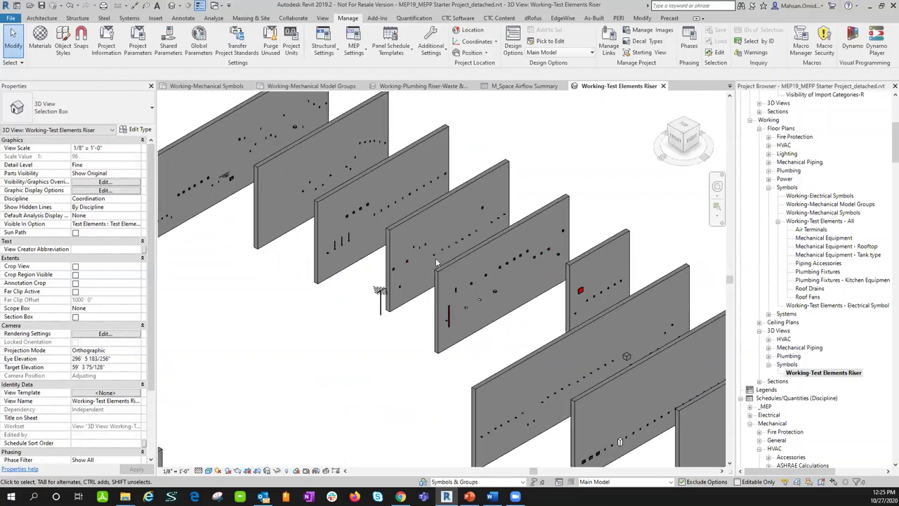
scroll(430, 244, up, 2)
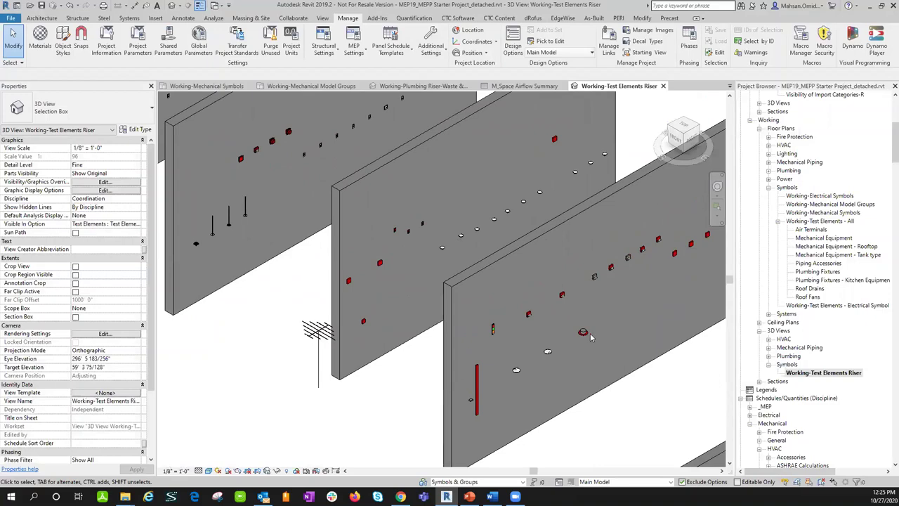
scroll(591, 333, down, 5)
scroll(428, 157, up, 5)
middle_drag(408, 211, 429, 157)
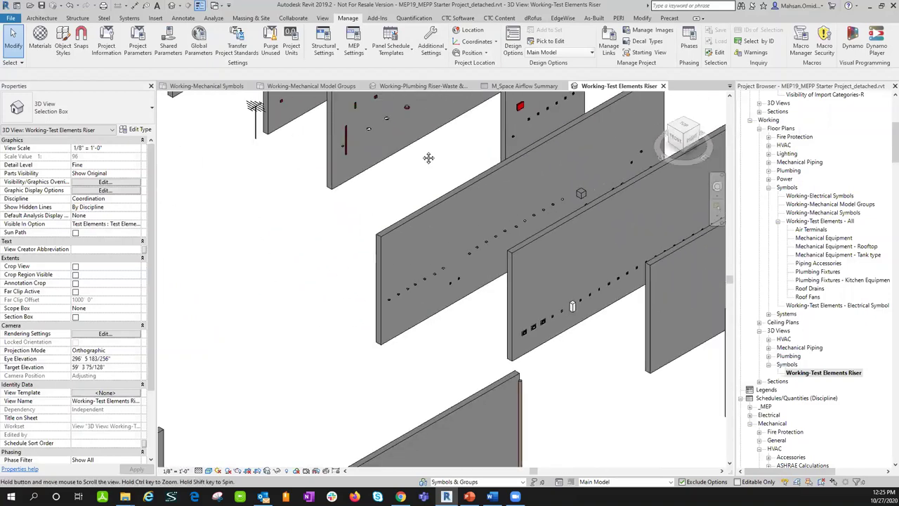
scroll(535, 317, up, 5)
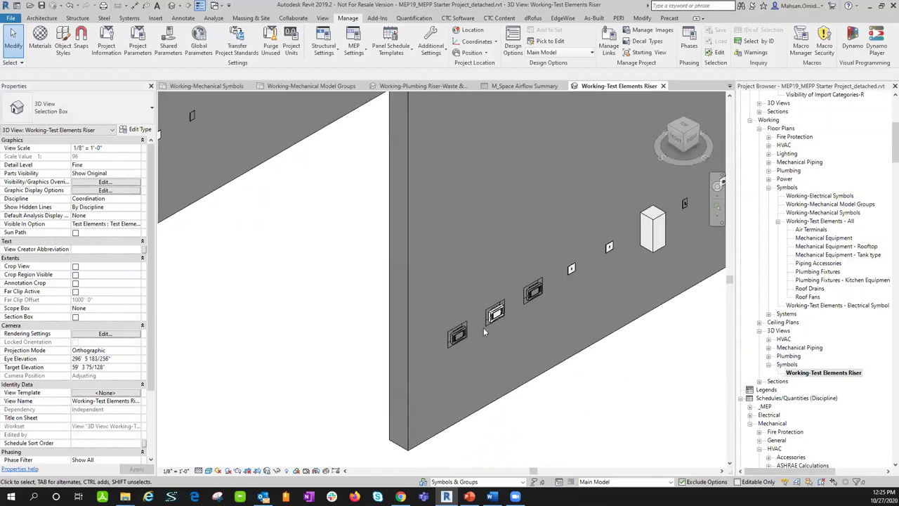
scroll(541, 333, down, 6)
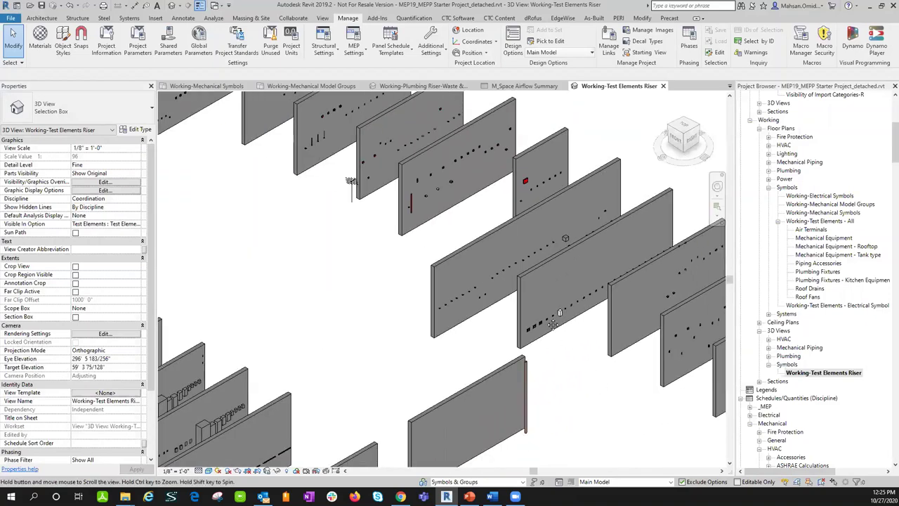
middle_drag(568, 341, 354, 190)
scroll(353, 190, down, 2)
scroll(325, 147, down, 2)
middle_drag(326, 147, 453, 267)
scroll(440, 398, up, 3)
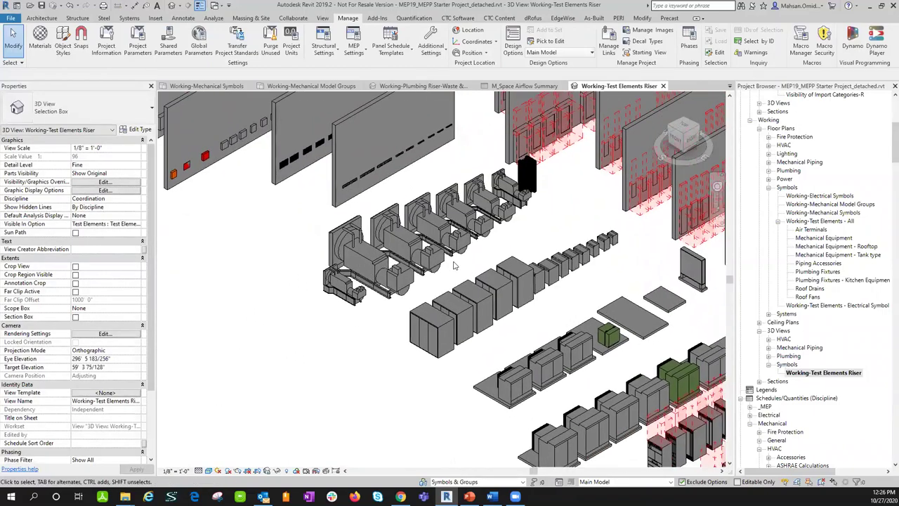
scroll(501, 235, down, 2)
middle_drag(501, 235, 469, 307)
scroll(470, 307, up, 2)
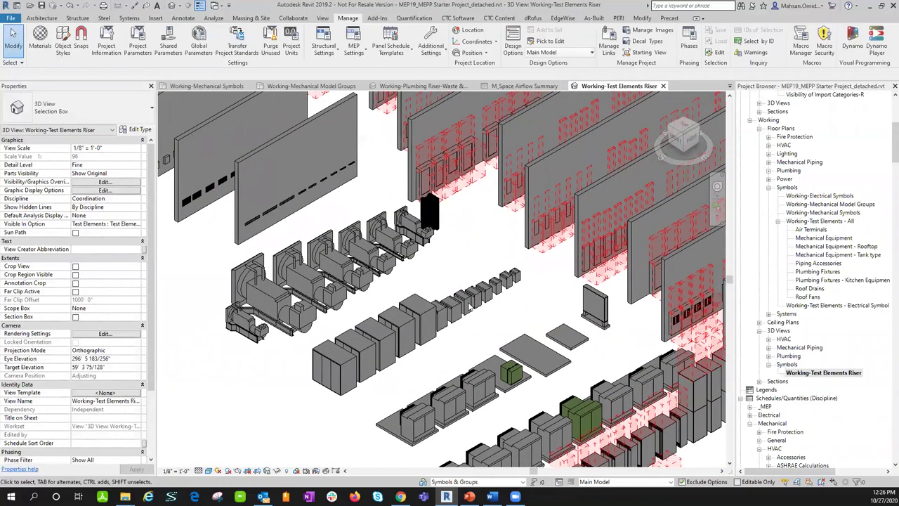
scroll(422, 281, down, 2)
middle_drag(393, 303, 372, 211)
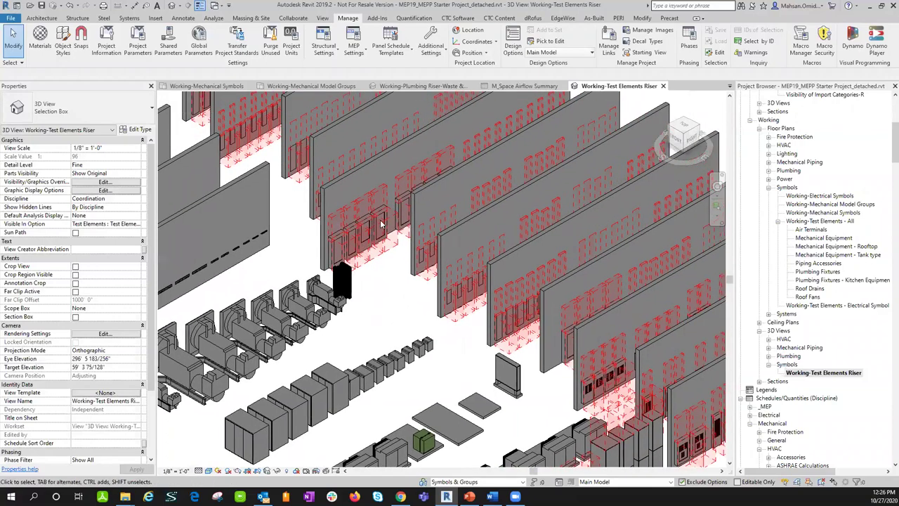
scroll(373, 205, up, 4)
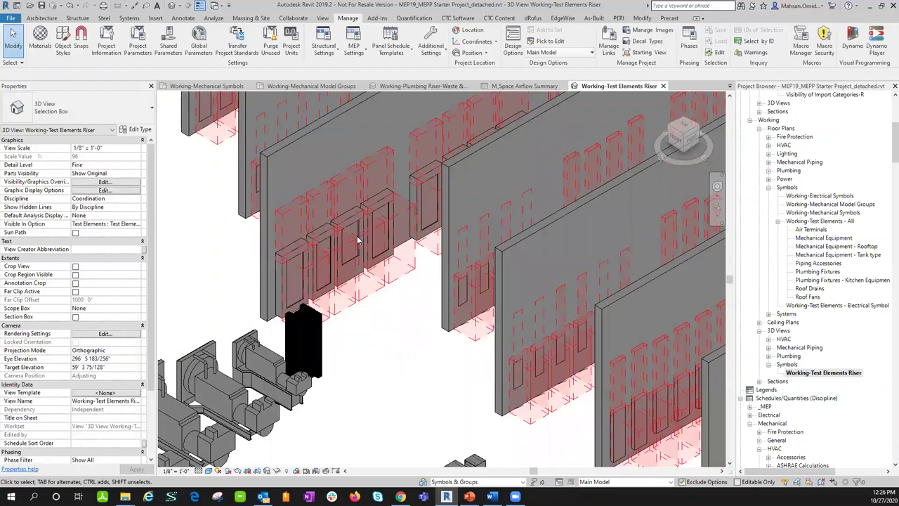
scroll(397, 309, down, 3)
middle_drag(420, 340, 281, 113)
scroll(344, 220, down, 5)
scroll(416, 271, up, 3)
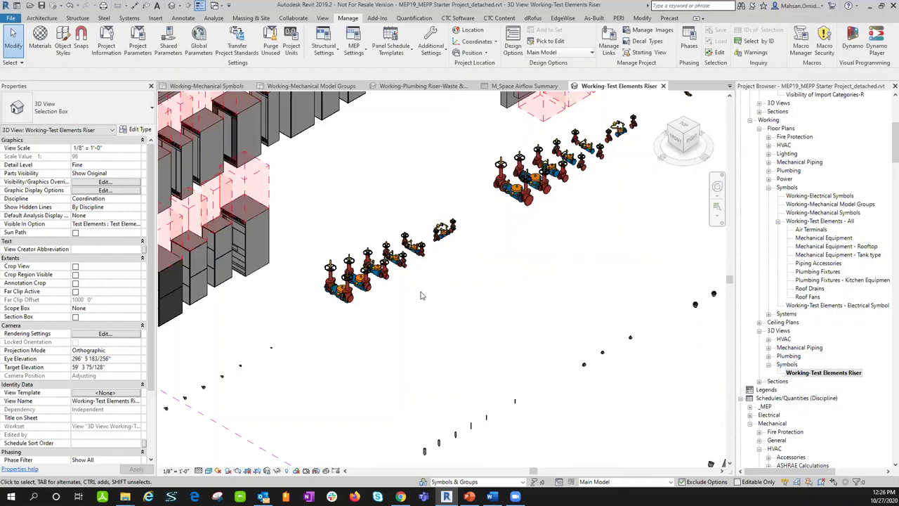
scroll(441, 292, down, 5)
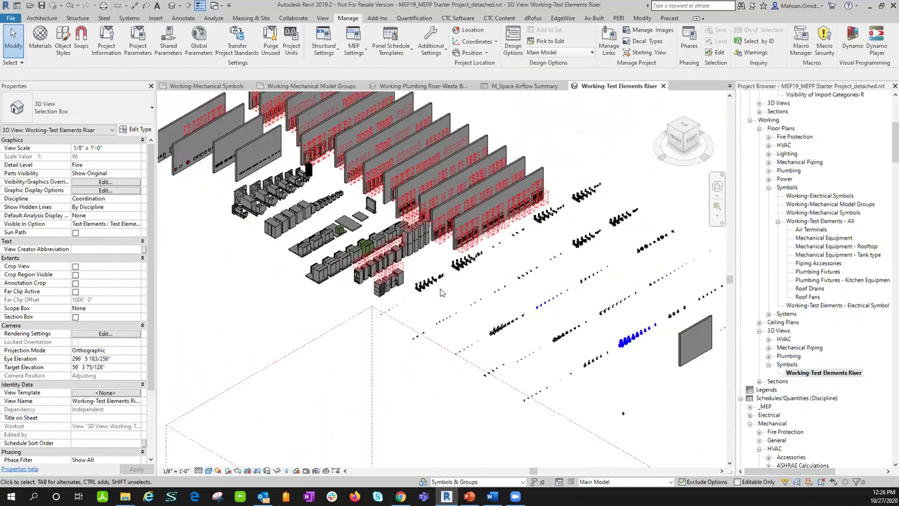
scroll(376, 300, up, 6)
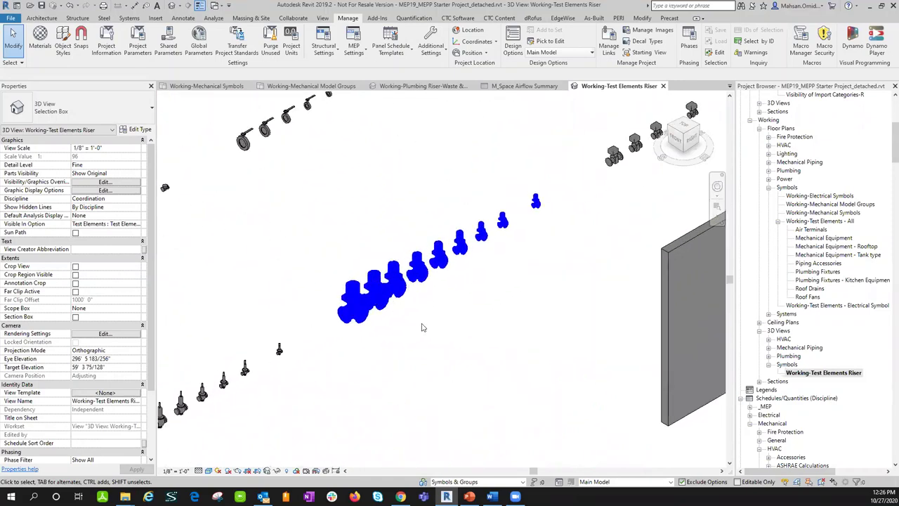
scroll(442, 263, down, 2)
scroll(404, 226, up, 2)
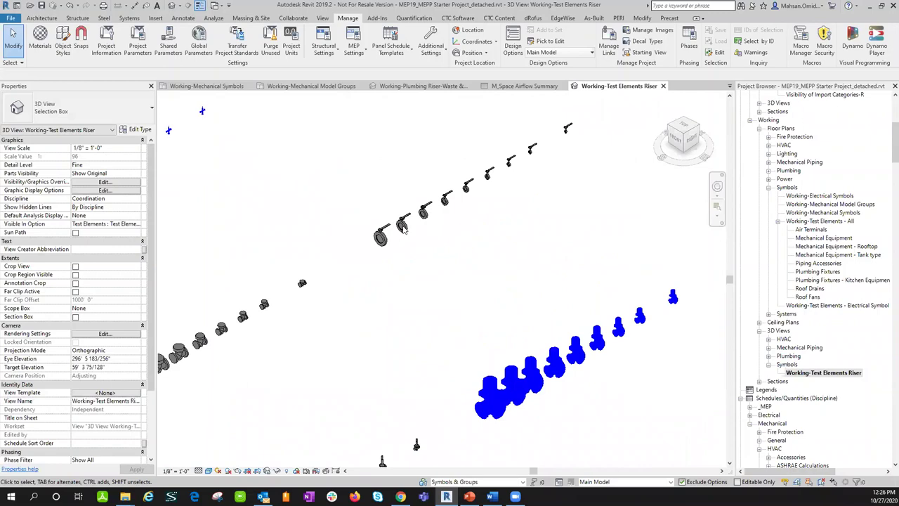
scroll(396, 245, down, 6)
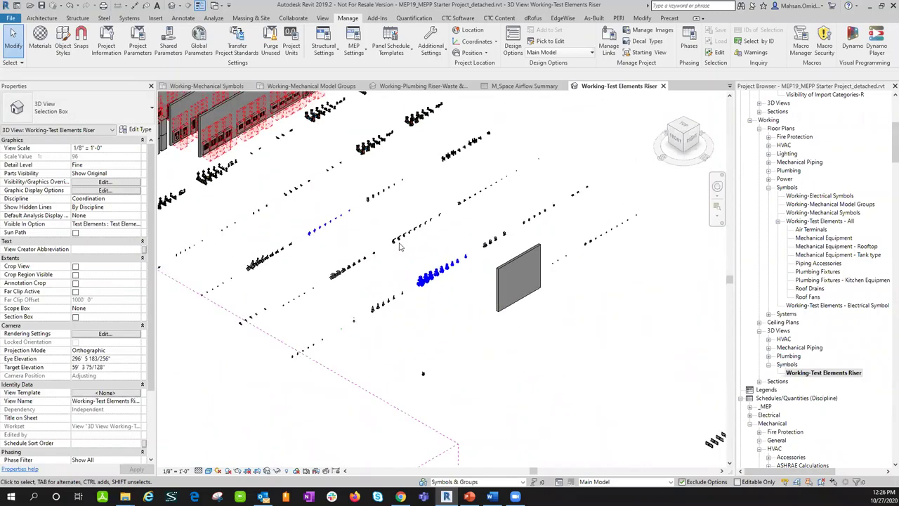
middle_drag(510, 220, 608, 305)
scroll(608, 305, up, 3)
shift+middle_drag(366, 254, 482, 309)
scroll(265, 296, up, 10)
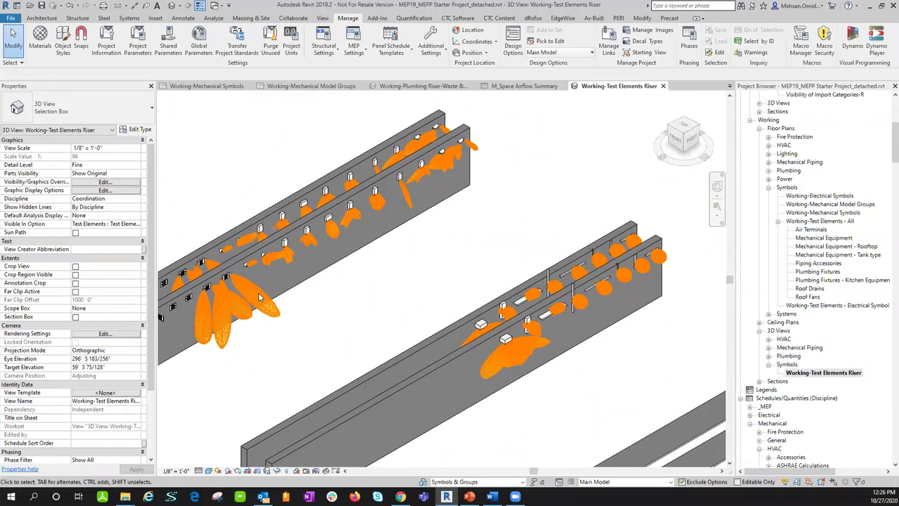
- Pan and zoom around the exit signs, light cones and orange-element beams in the riser 3D view
middle_drag(264, 296, 398, 199)
scroll(398, 198, up, 3)
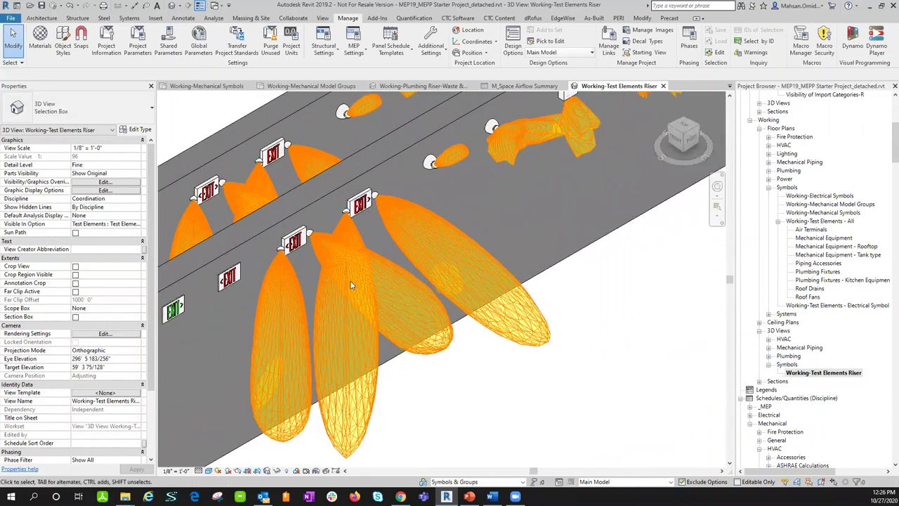
scroll(435, 260, down, 5)
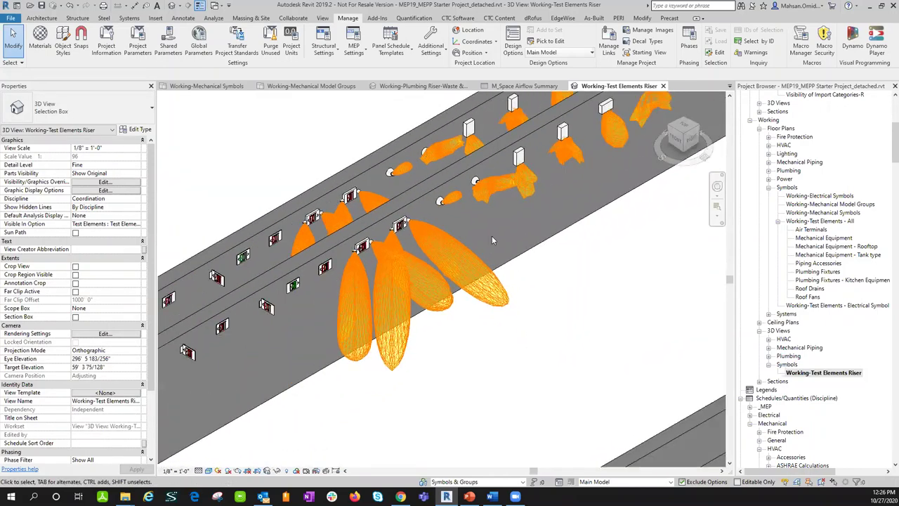
middle_drag(485, 120, 403, 157)
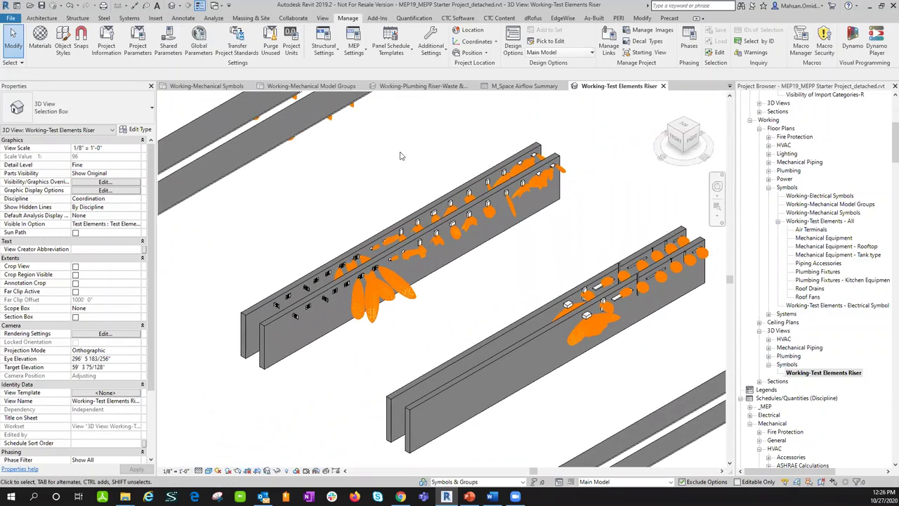
scroll(465, 264, down, 3)
middle_drag(595, 436, 434, 257)
scroll(434, 258, down, 5)
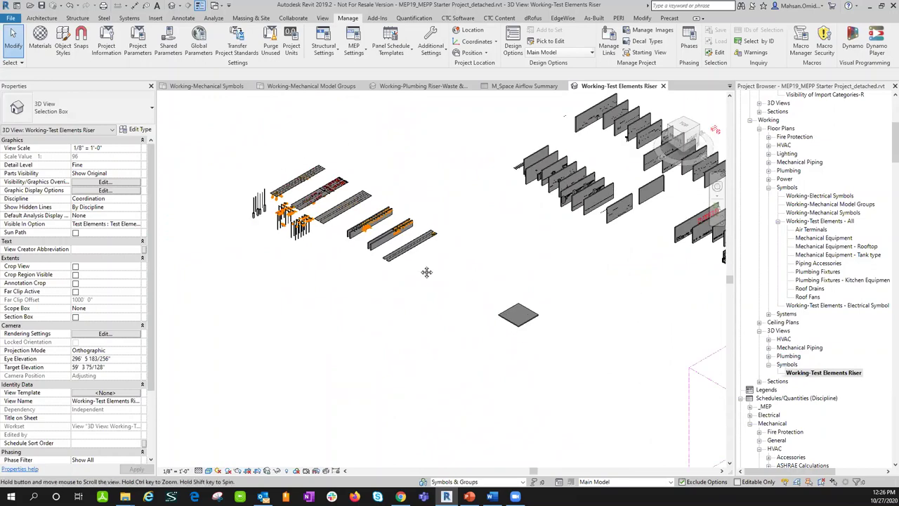
scroll(641, 313, up, 4)
scroll(372, 438, up, 3)
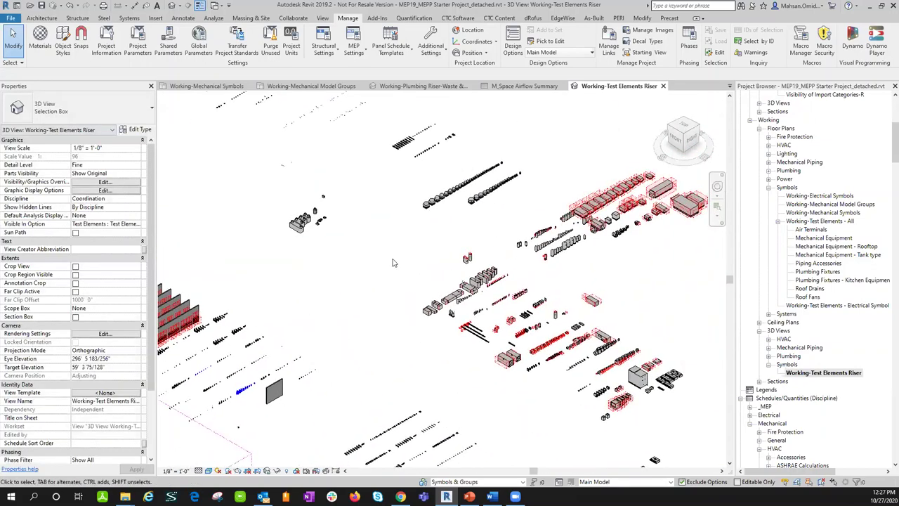
scroll(434, 199, up, 3)
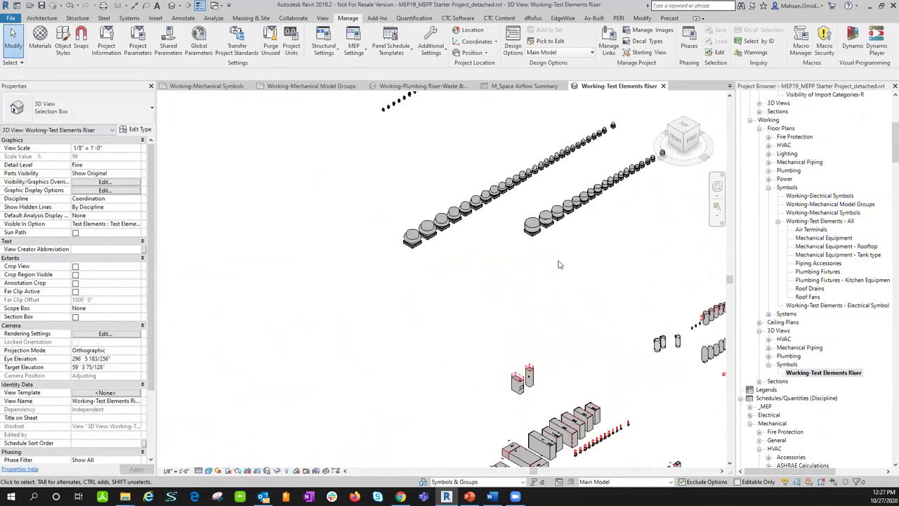
scroll(561, 264, down, 3)
scroll(618, 264, up, 4)
scroll(538, 246, up, 3)
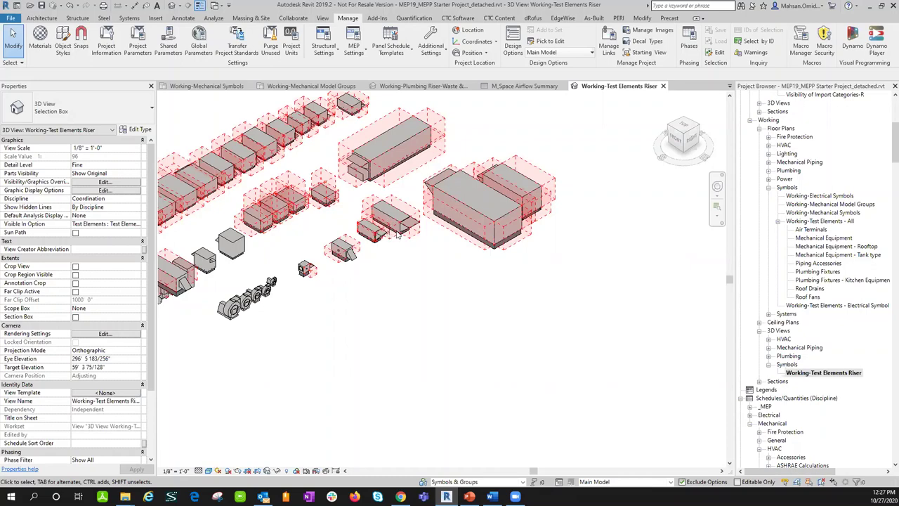
scroll(404, 236, up, 3)
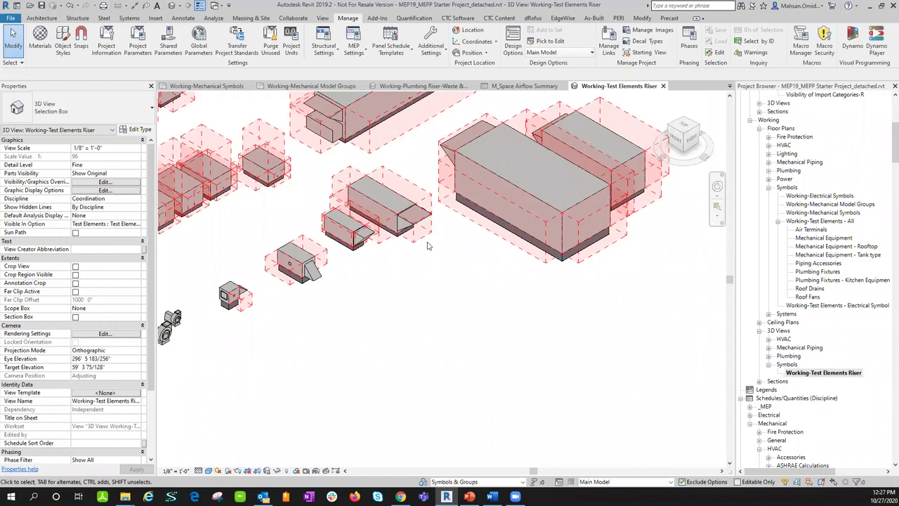
scroll(442, 274, down, 10)
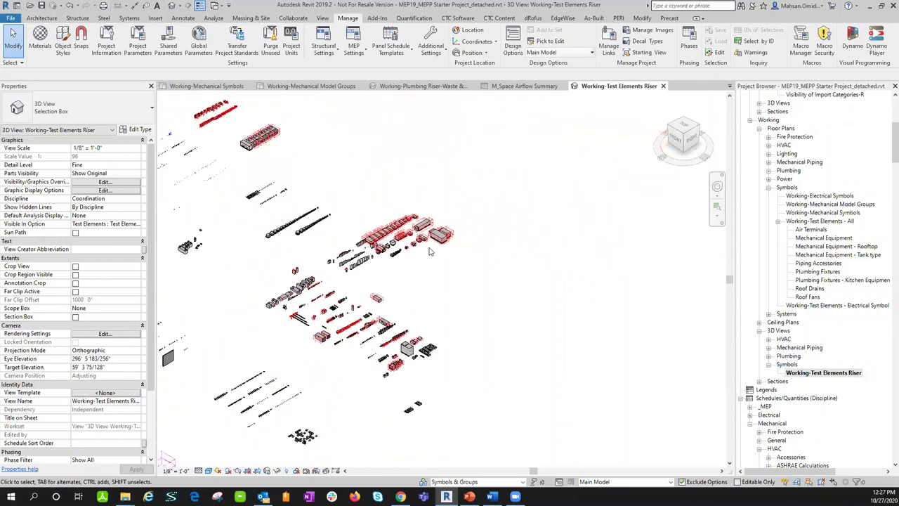
- Orbit the model to another angle, then close the Working-Test Elements Riser view
middle_drag(461, 306, 549, 245)
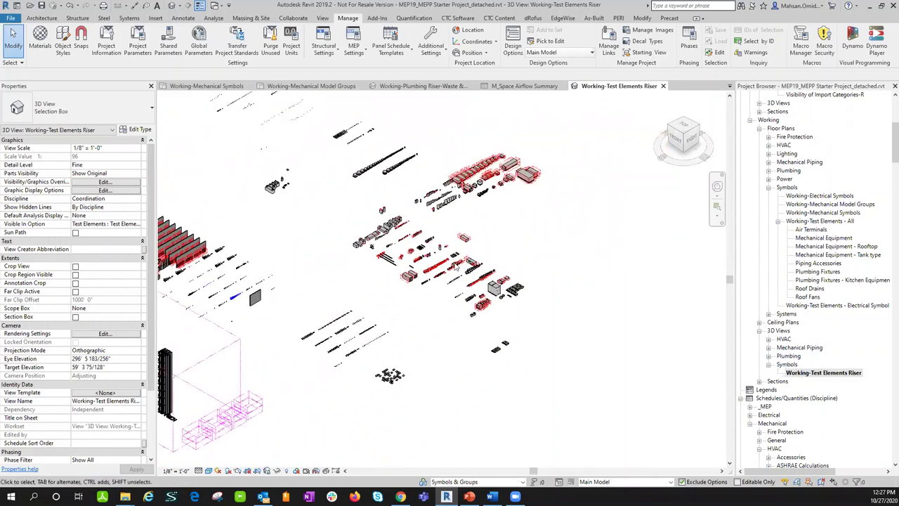
shift+middle_drag(467, 303, 277, 230)
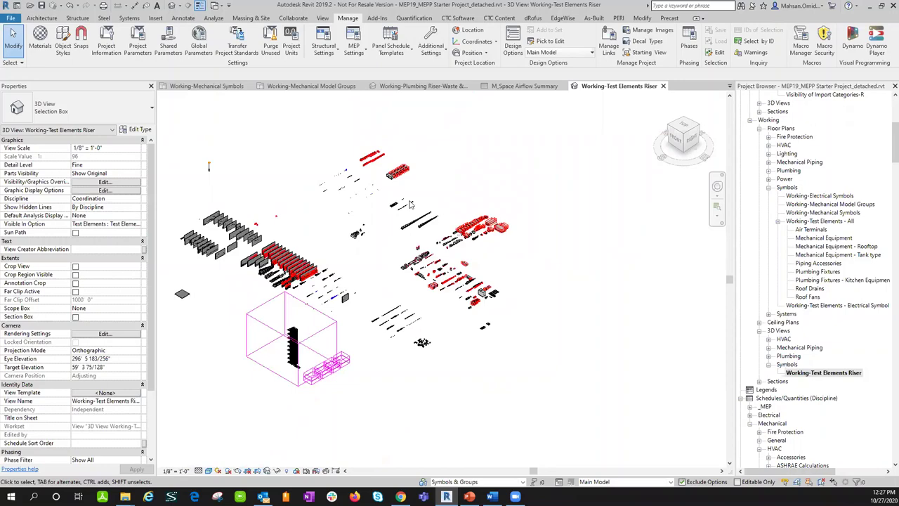
click(663, 85)
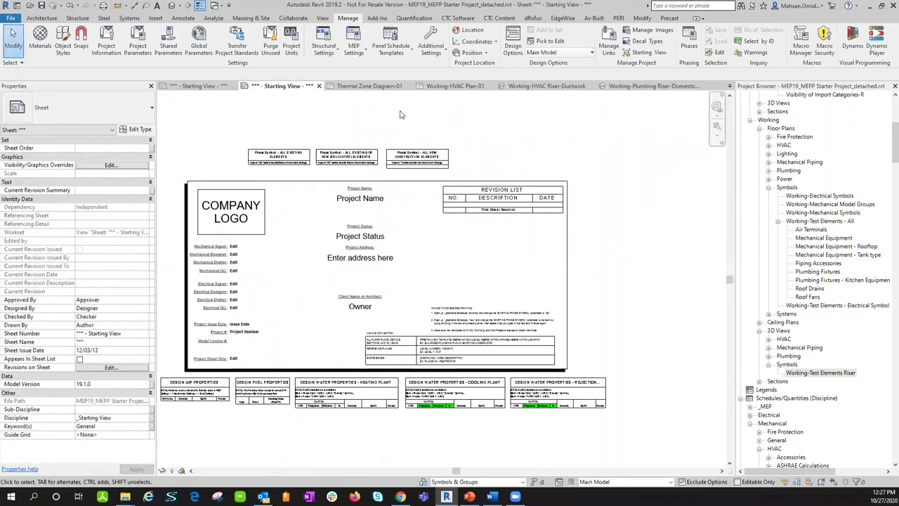
- Switch via Thermal Zone Diagram-01 and the Starting View to the HVAC Symbols List view
click(372, 86)
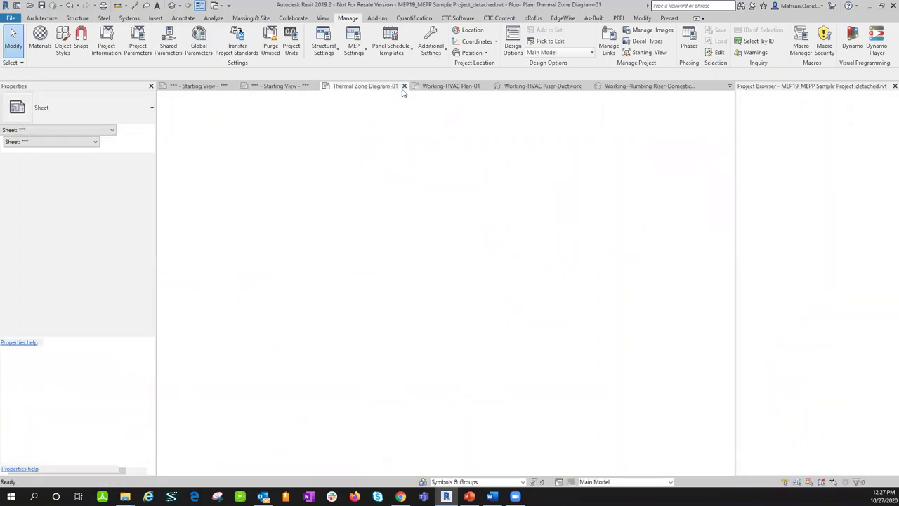
key(ctrl+Tab)
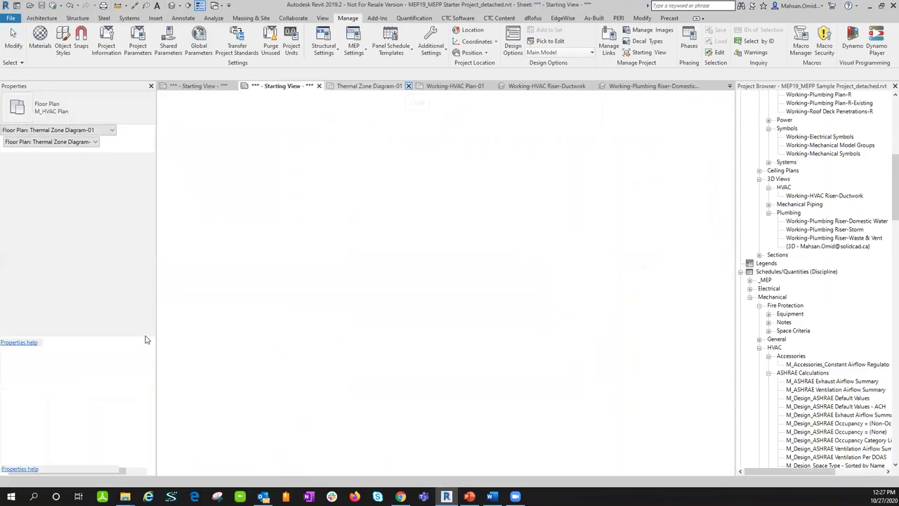
click(731, 87)
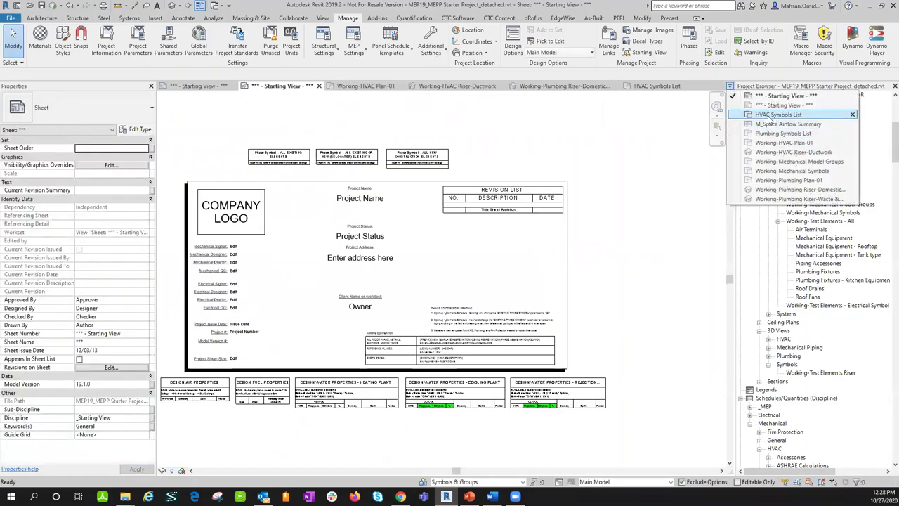
click(773, 116)
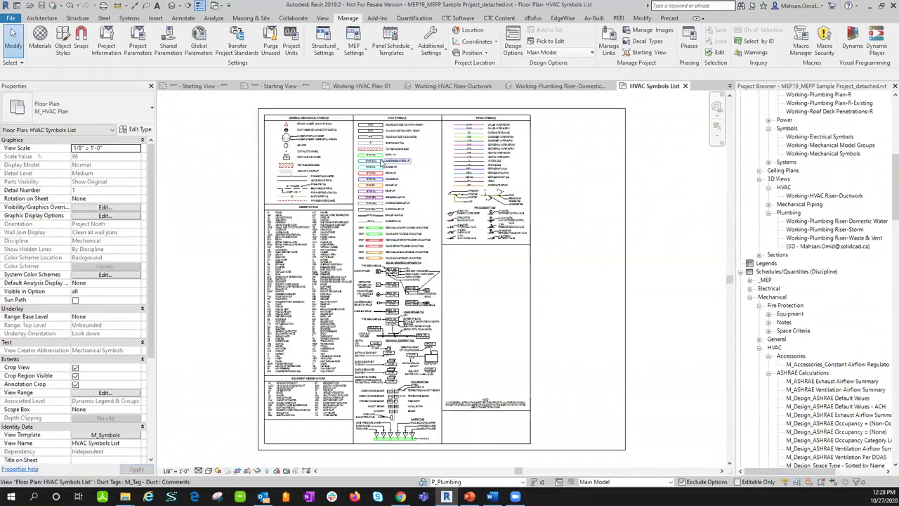
scroll(381, 163, up, 5)
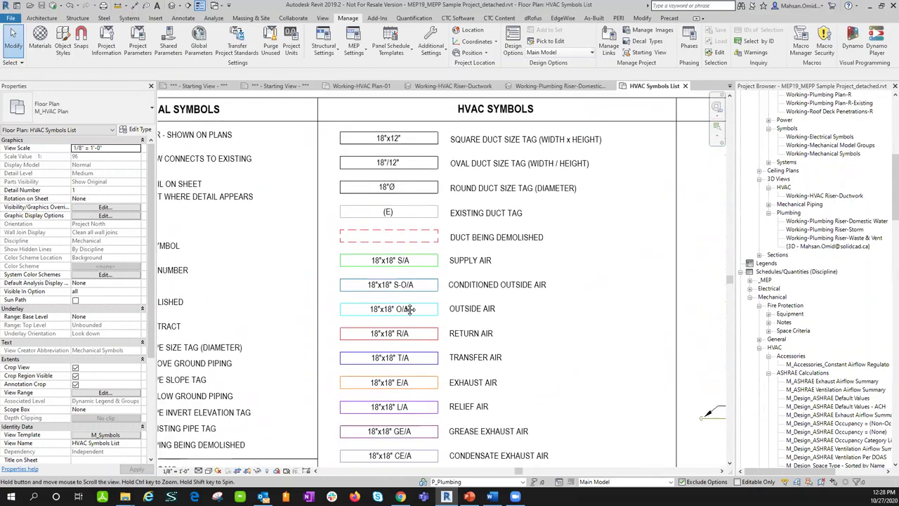
scroll(391, 258, up, 3)
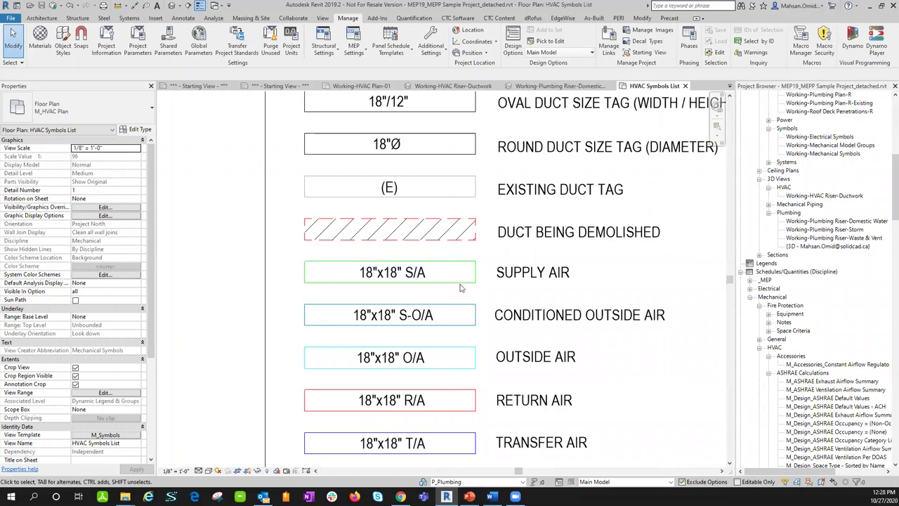
click(635, 483)
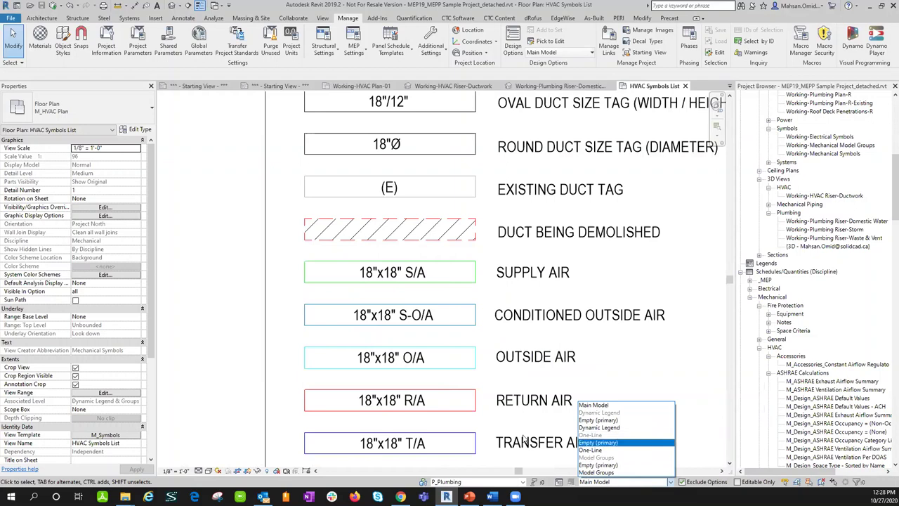
click(489, 479)
click(523, 482)
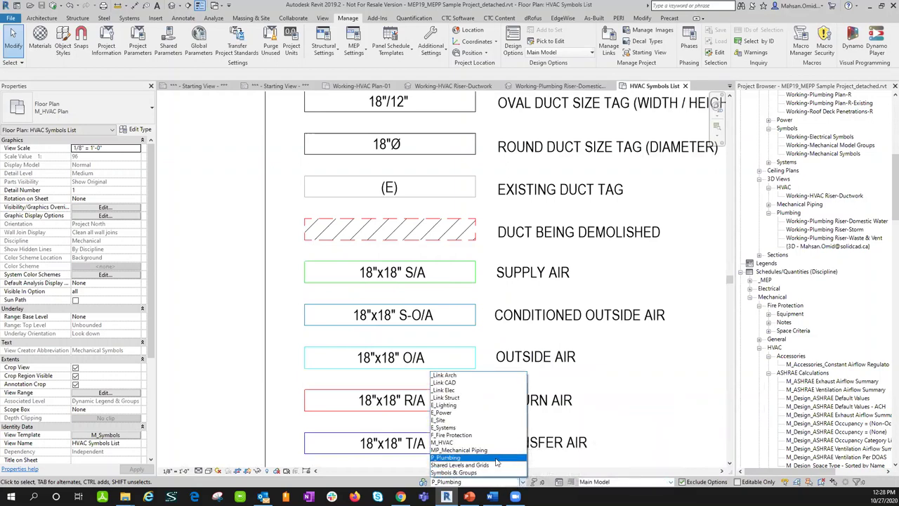
click(487, 473)
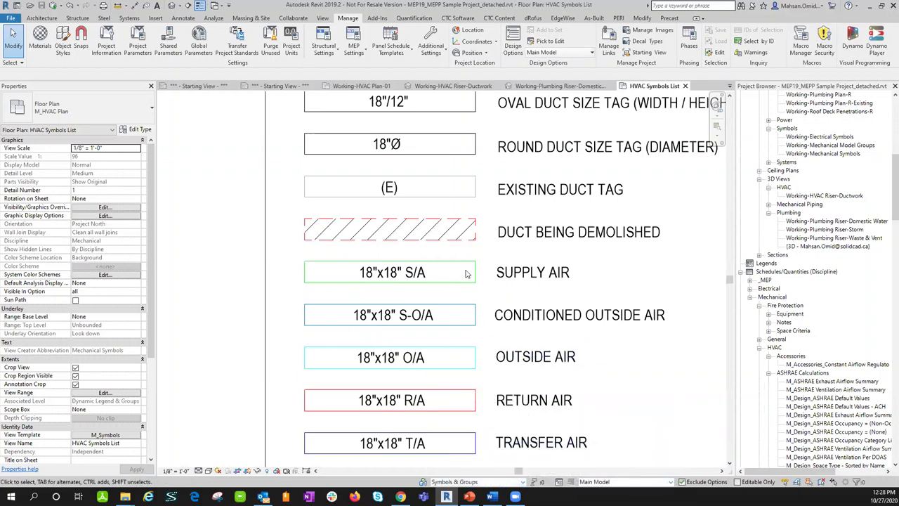
scroll(431, 287, down, 2)
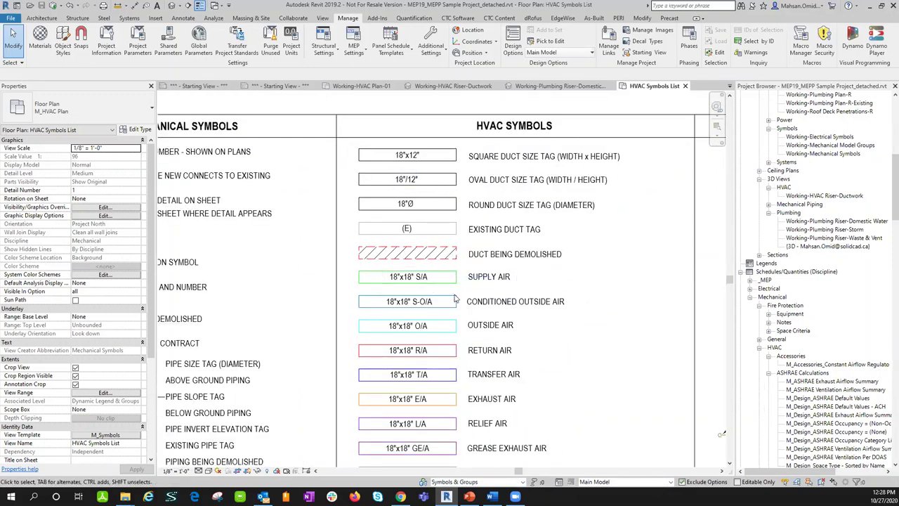
middle_drag(437, 328, 460, 244)
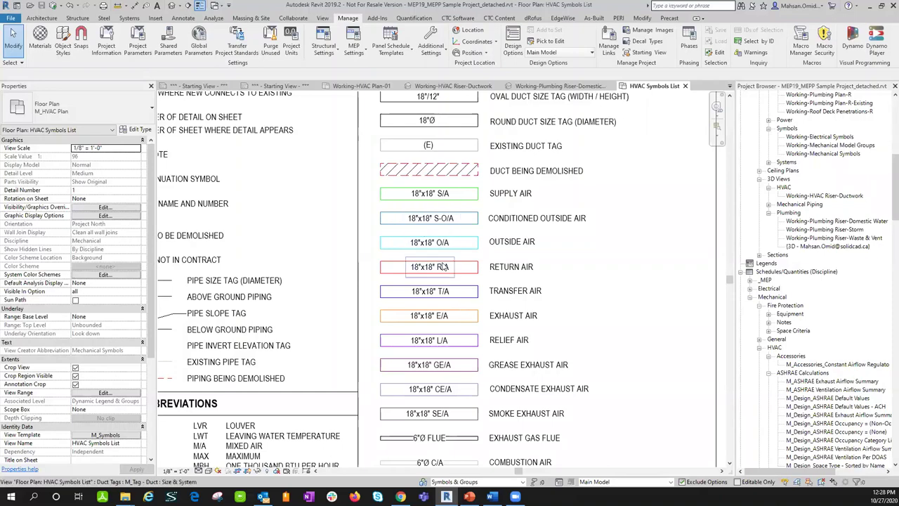
scroll(425, 257, up, 3)
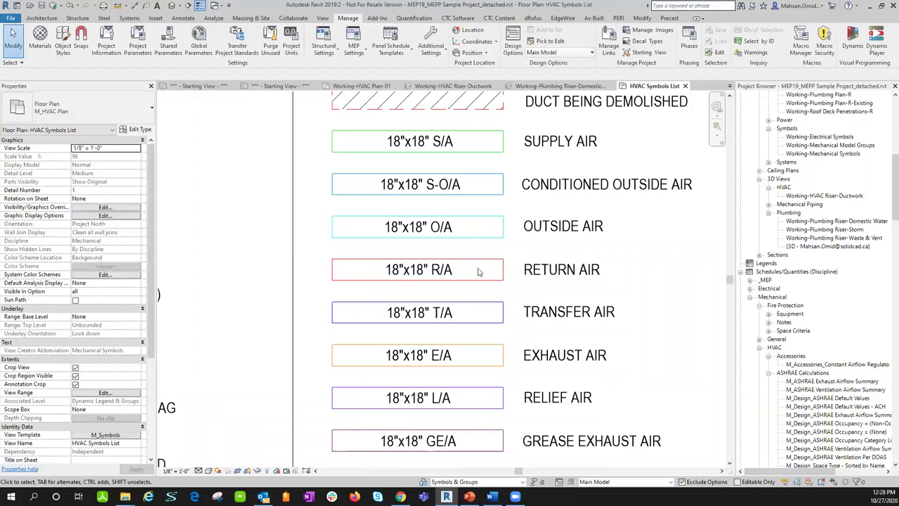
scroll(478, 272, down, 2)
middle_drag(585, 383, 503, 93)
middle_drag(416, 304, 387, 232)
scroll(387, 232, up, 4)
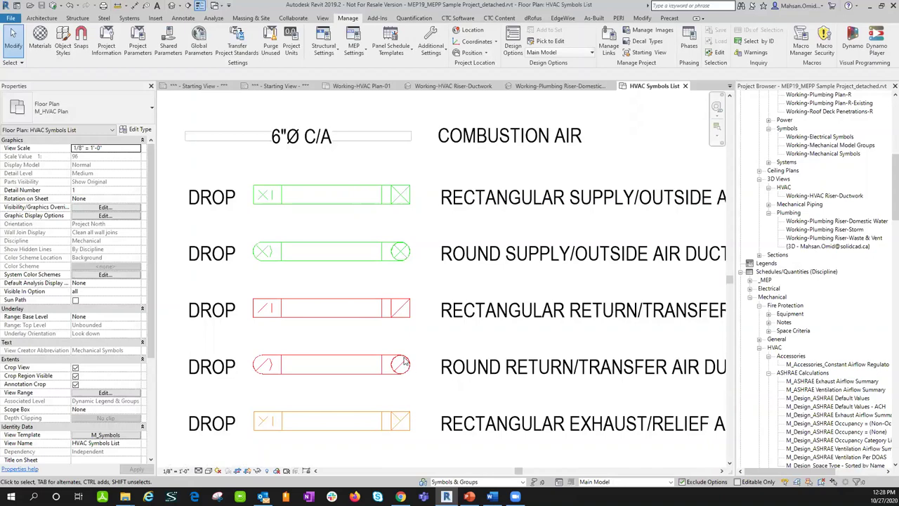
scroll(405, 316, down, 2)
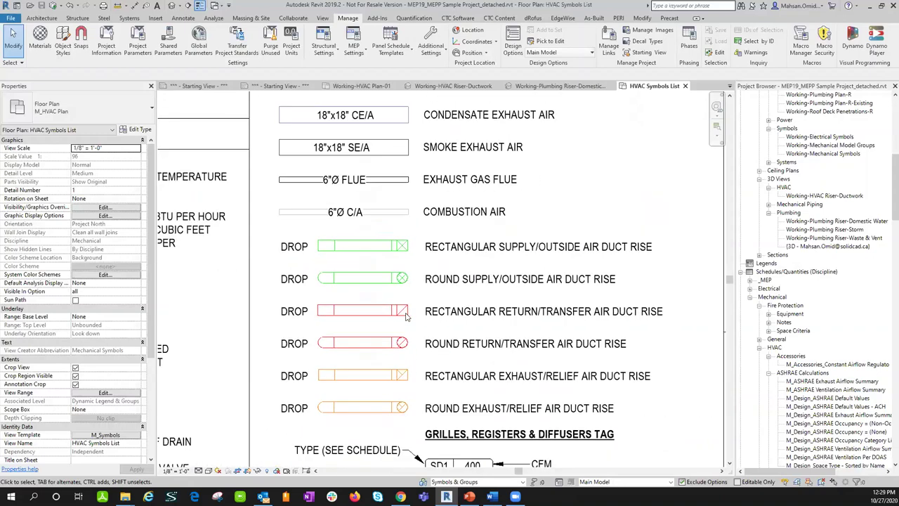
scroll(372, 246, down, 1)
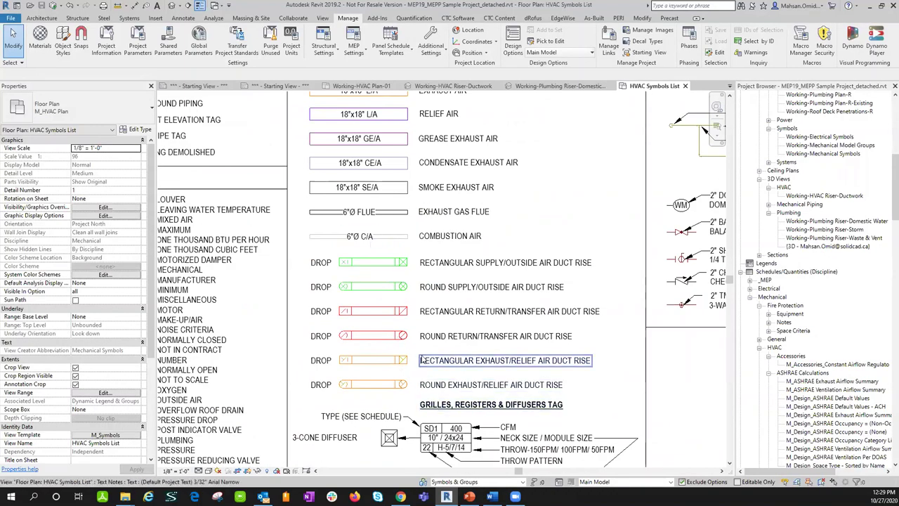
scroll(388, 316, down, 1)
scroll(638, 353, down, 4)
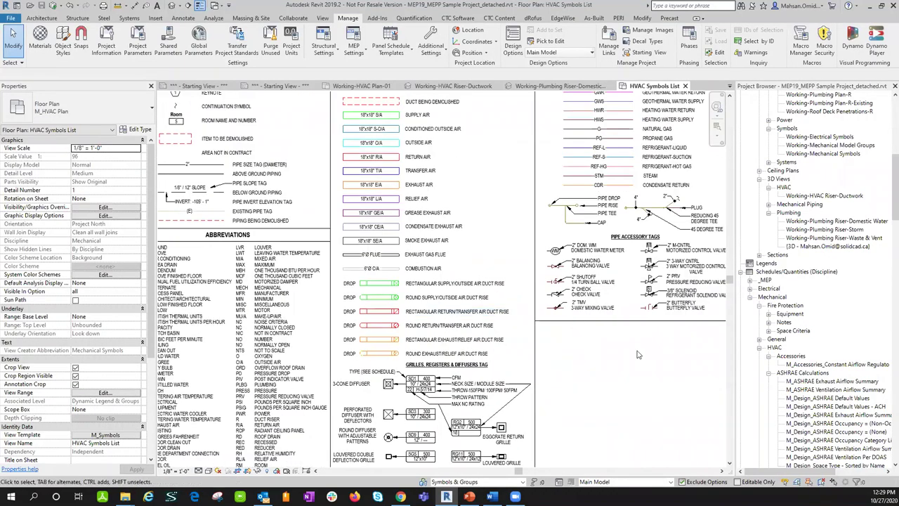
scroll(638, 354, up, 2)
scroll(417, 416, up, 1)
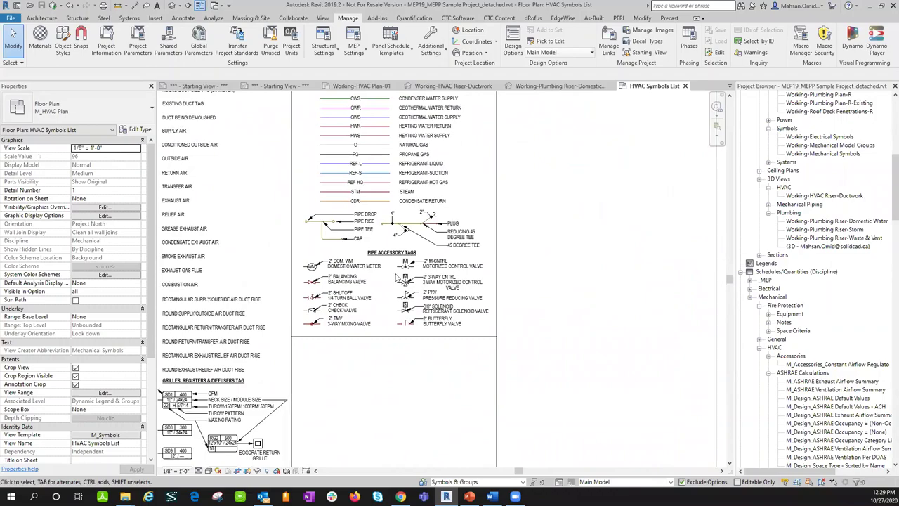
scroll(397, 274, up, 3)
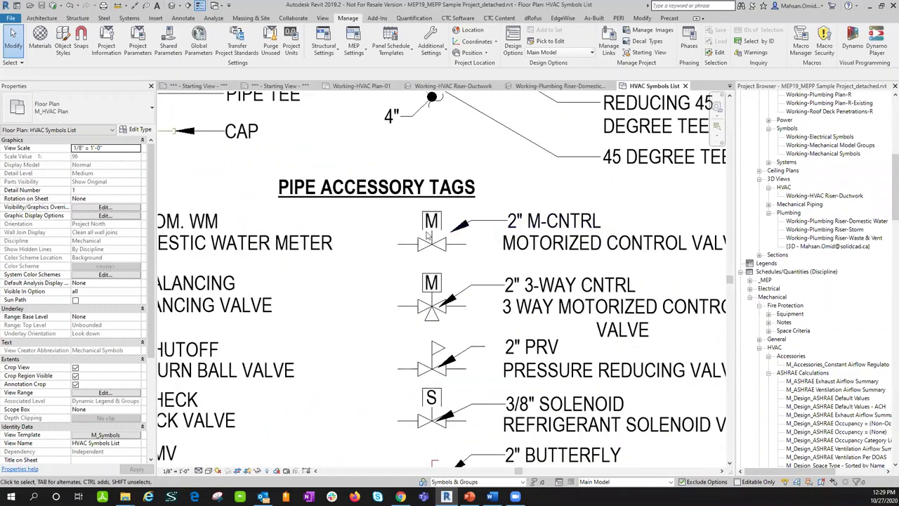
scroll(417, 311, down, 3)
middle_drag(393, 316, 655, 249)
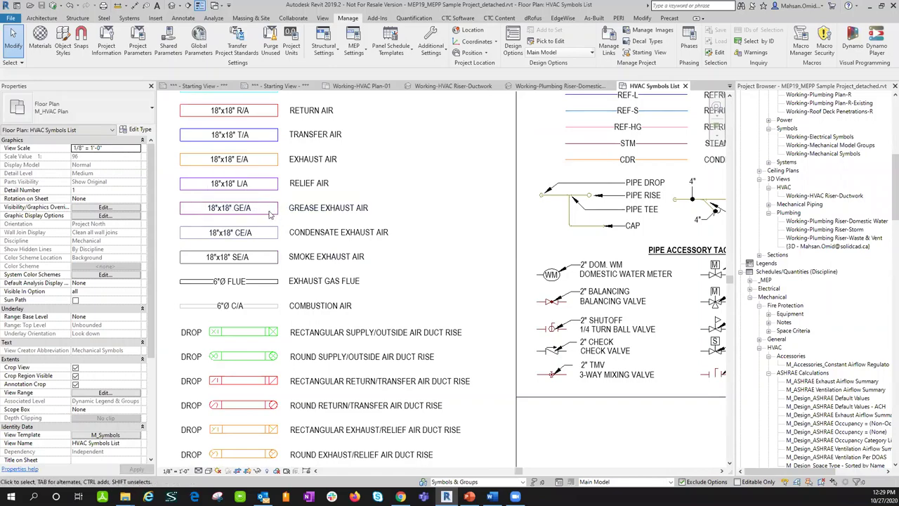
scroll(269, 213, down, 3)
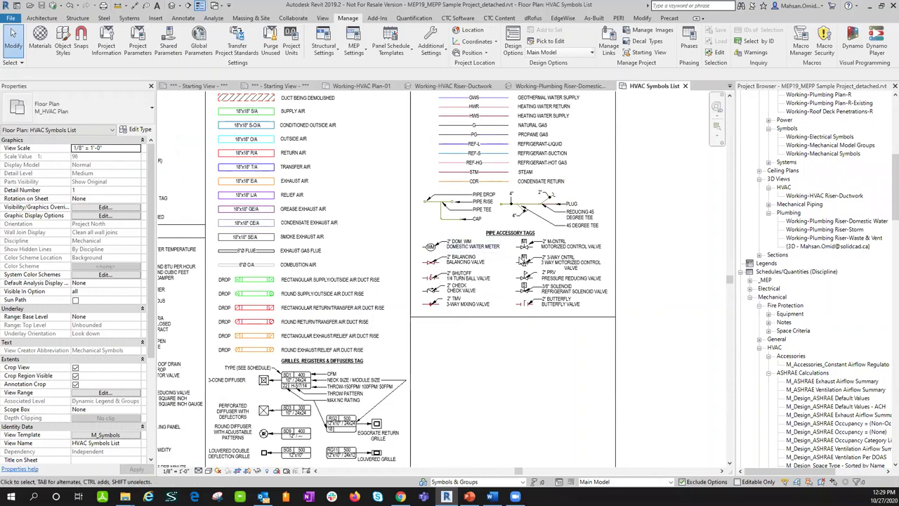
scroll(389, 261, up, 4)
scroll(389, 261, up, 3)
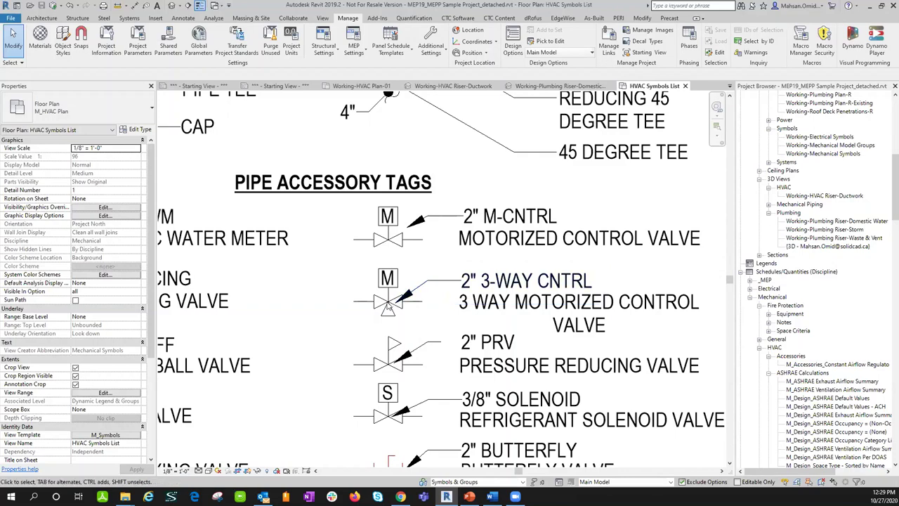
middle_drag(363, 301, 417, 253)
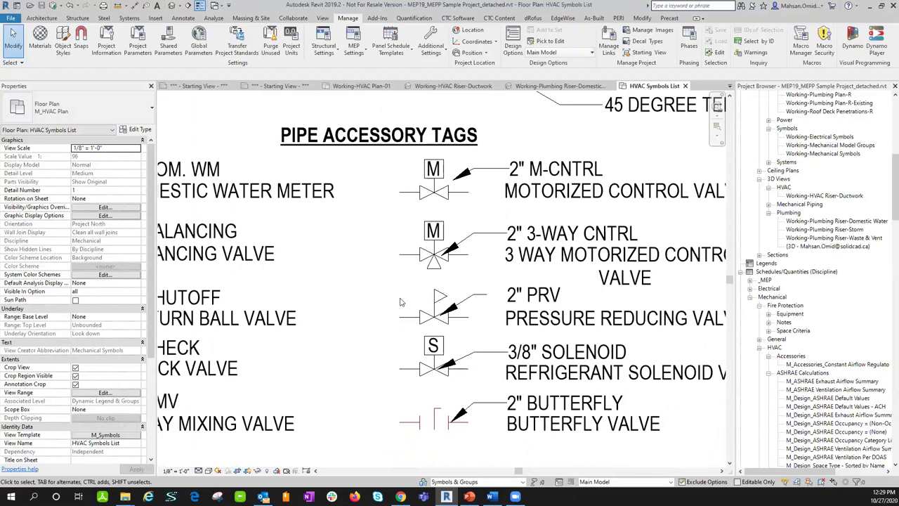
scroll(400, 300, down, 2)
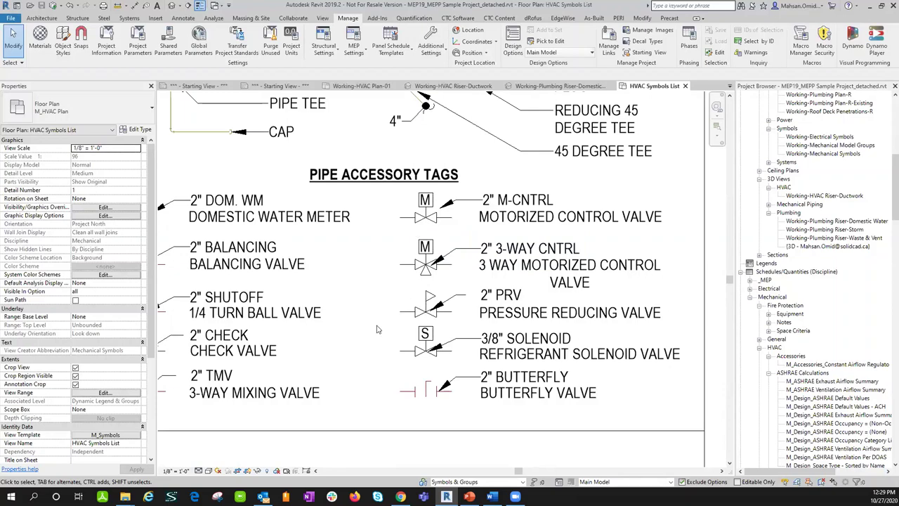
middle_drag(384, 332, 561, 315)
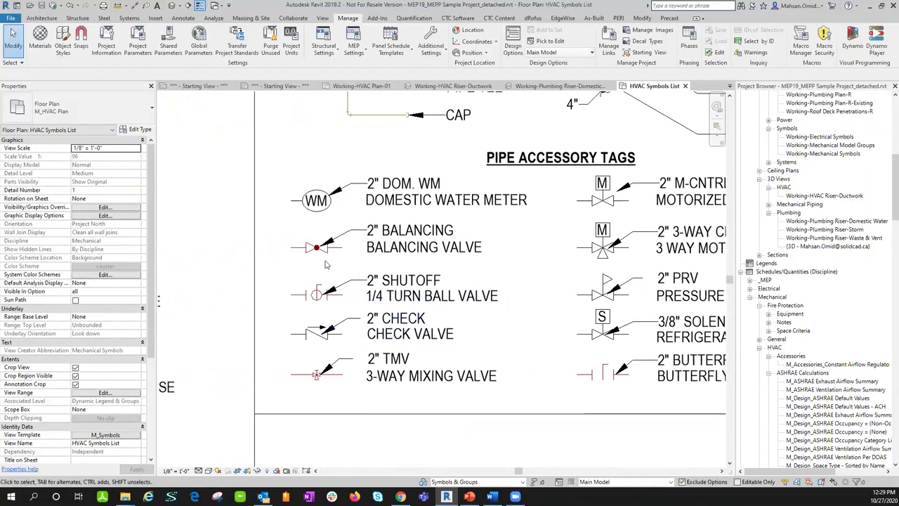
scroll(309, 246, up, 2)
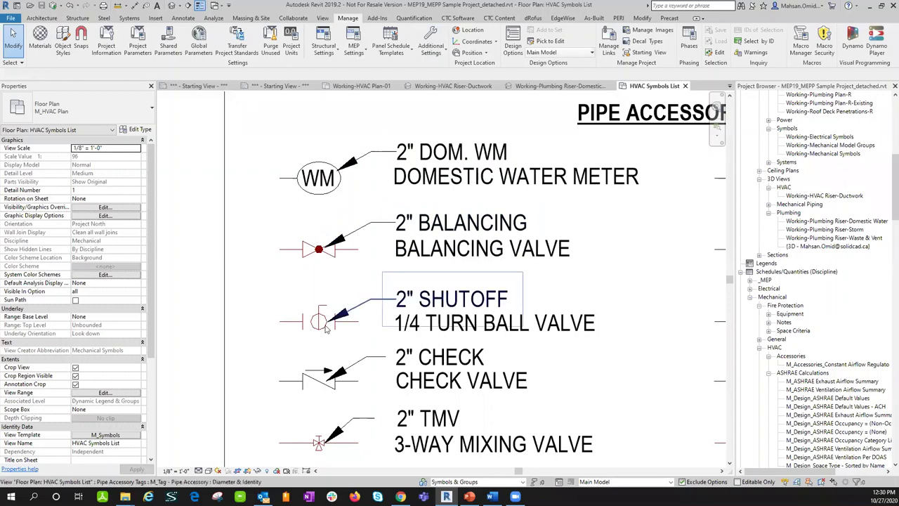
ctrl+scroll(325, 327, down, 3)
scroll(332, 307, up, 2)
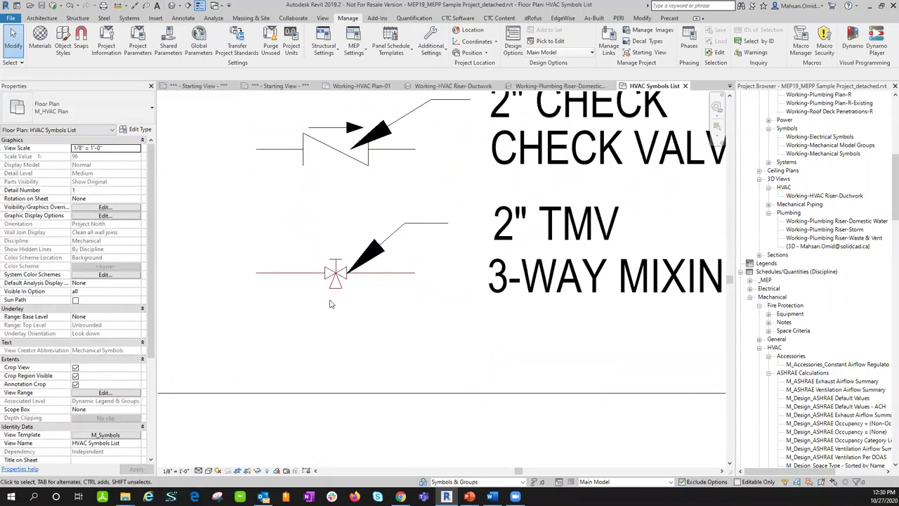
scroll(331, 307, up, 1)
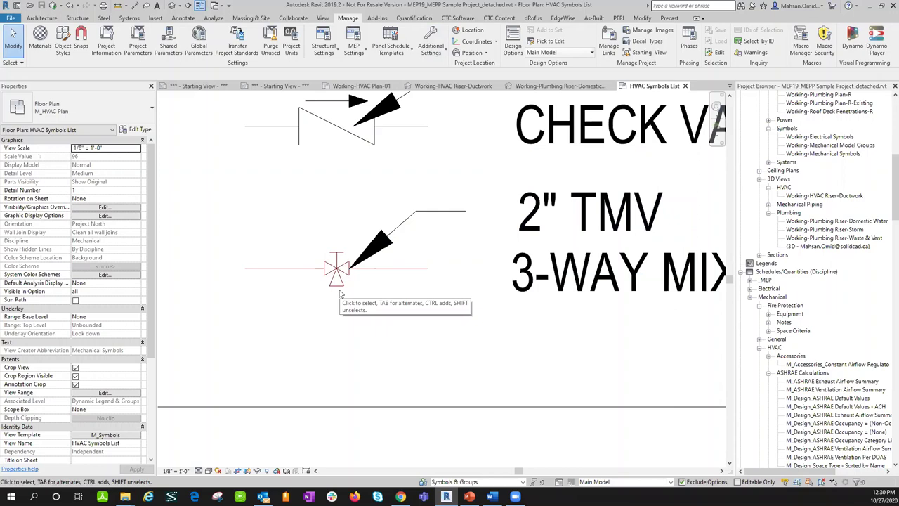
scroll(341, 294, down, 1)
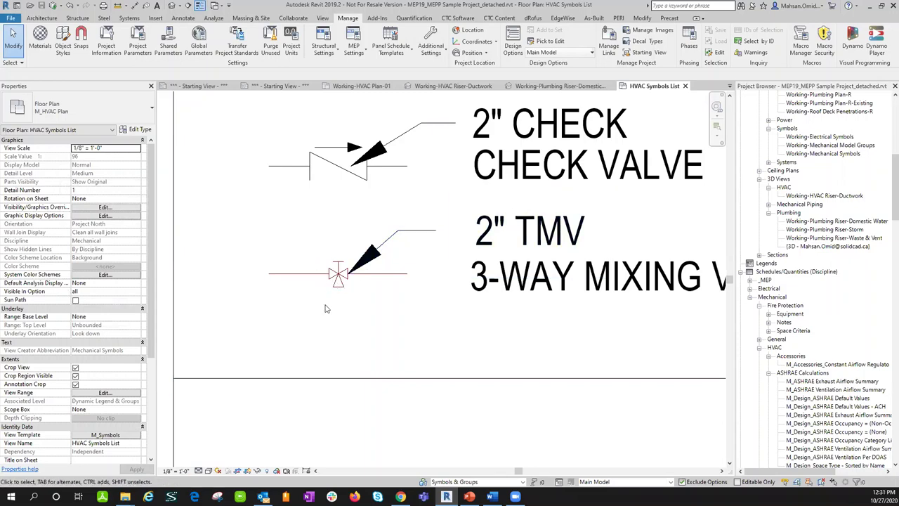
scroll(446, 329, down, 8)
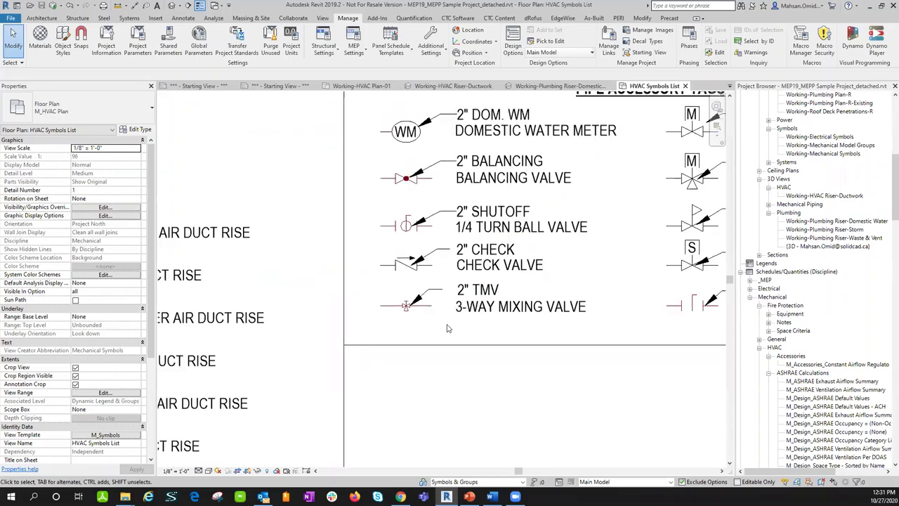
scroll(447, 329, down, 5)
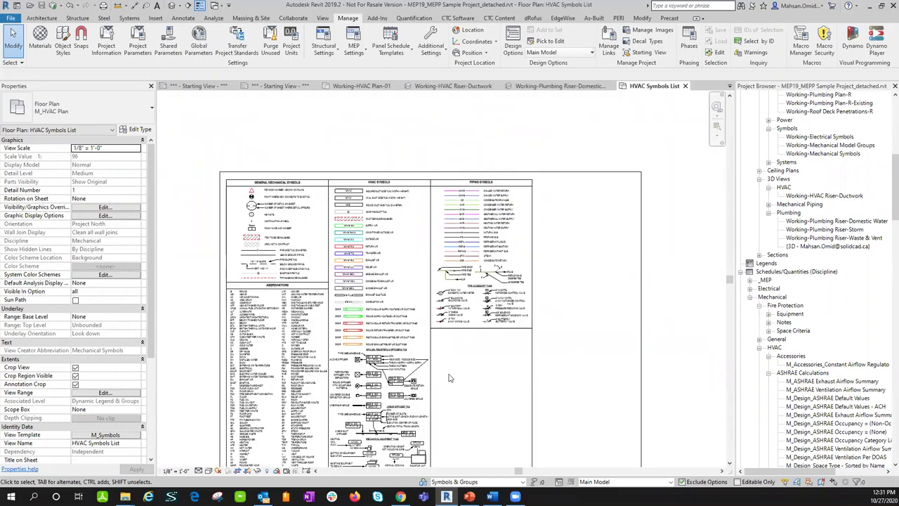
middle_drag(482, 337, 483, 302)
scroll(483, 301, down, 2)
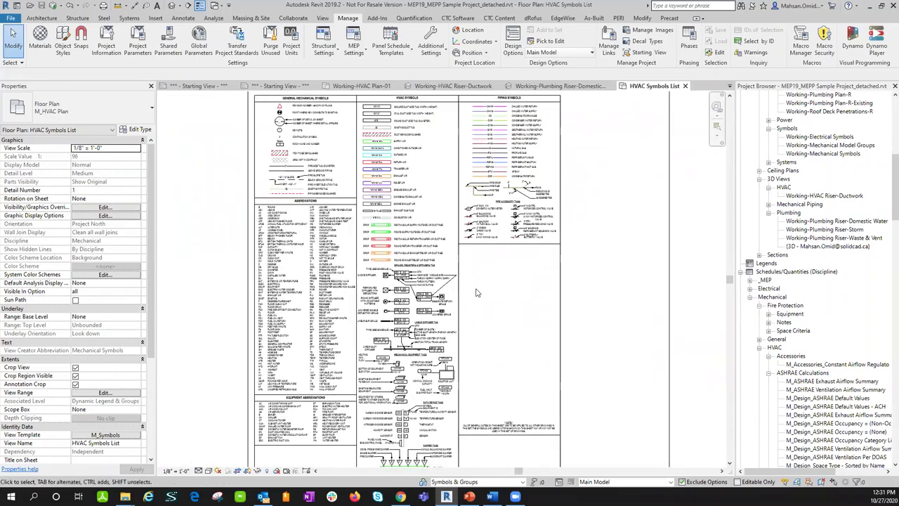
middle_drag(542, 307, 451, 311)
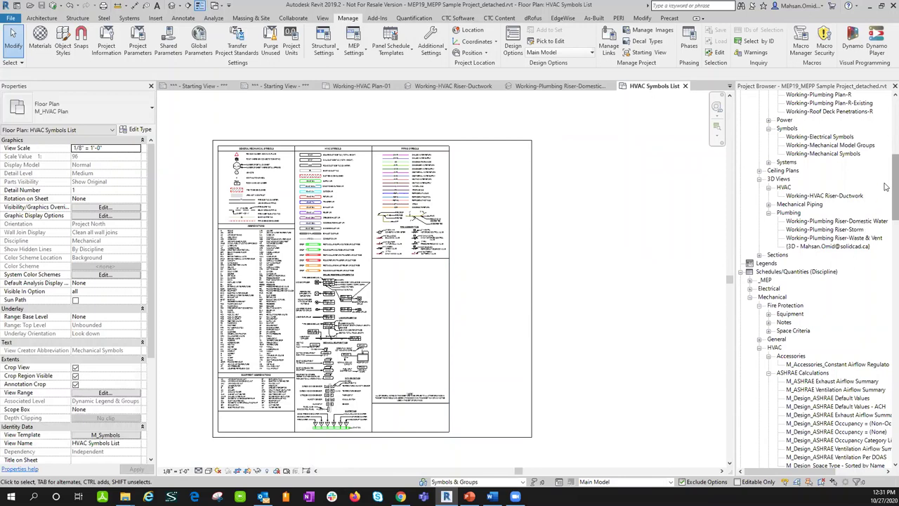
- Open Working-Mechanical Symbols and bring its legend columns into view
double_click(826, 155)
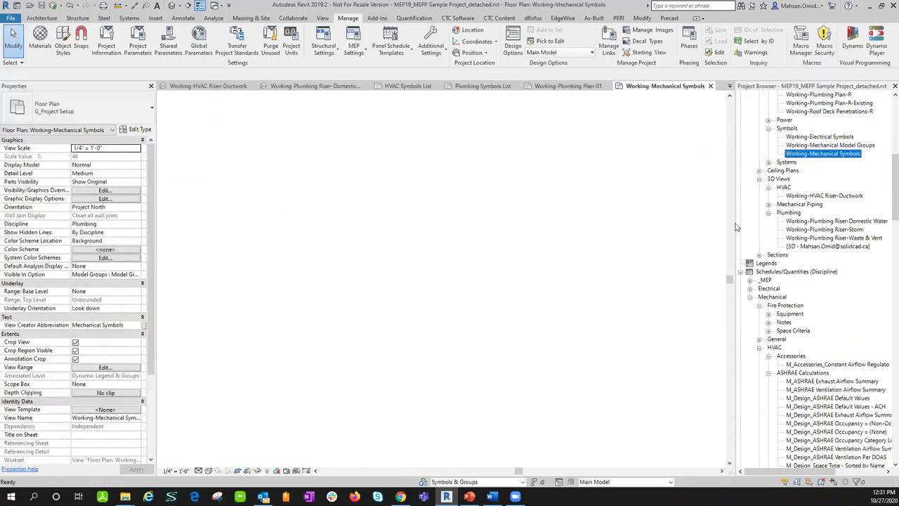
middle_drag(530, 340, 419, 213)
scroll(473, 241, up, 3)
scroll(477, 241, up, 4)
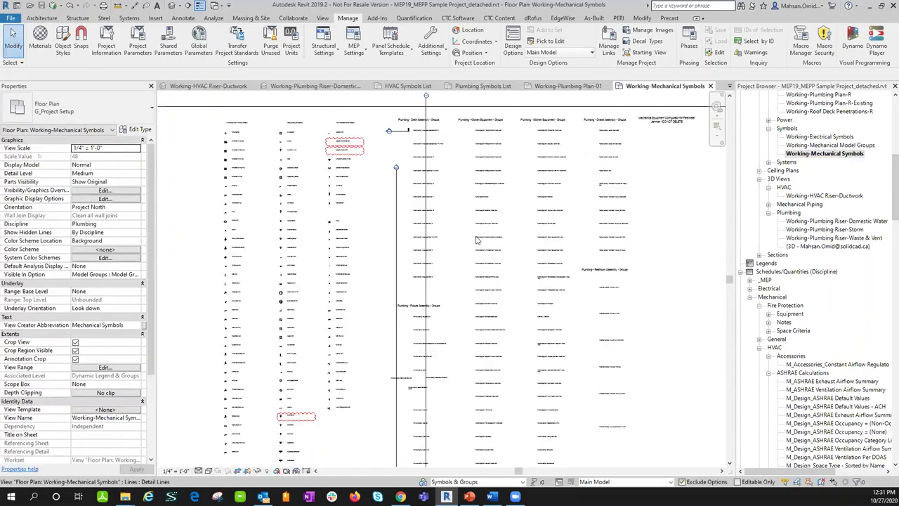
scroll(476, 241, down, 8)
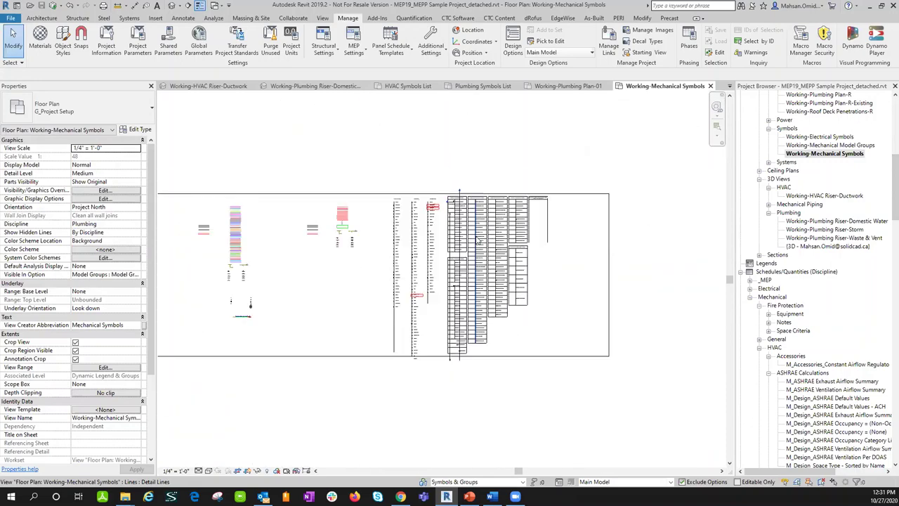
middle_drag(469, 202, 482, 356)
scroll(488, 196, down, 2)
- Pan and zoom across the pipe and duct symbol groups in the legend crop region
middle_drag(502, 236, 482, 84)
middle_drag(490, 322, 336, 277)
scroll(300, 277, up, 3)
scroll(297, 278, up, 5)
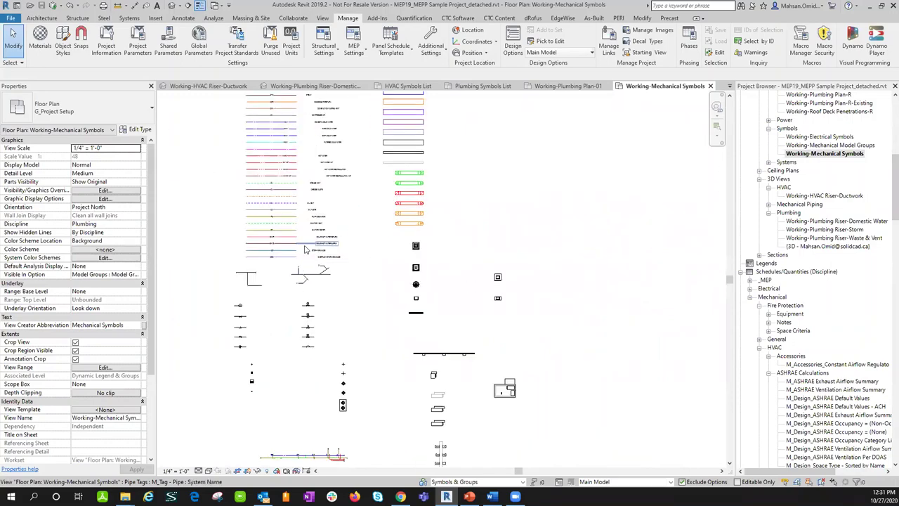
middle_drag(409, 213, 394, 228)
scroll(422, 260, up, 3)
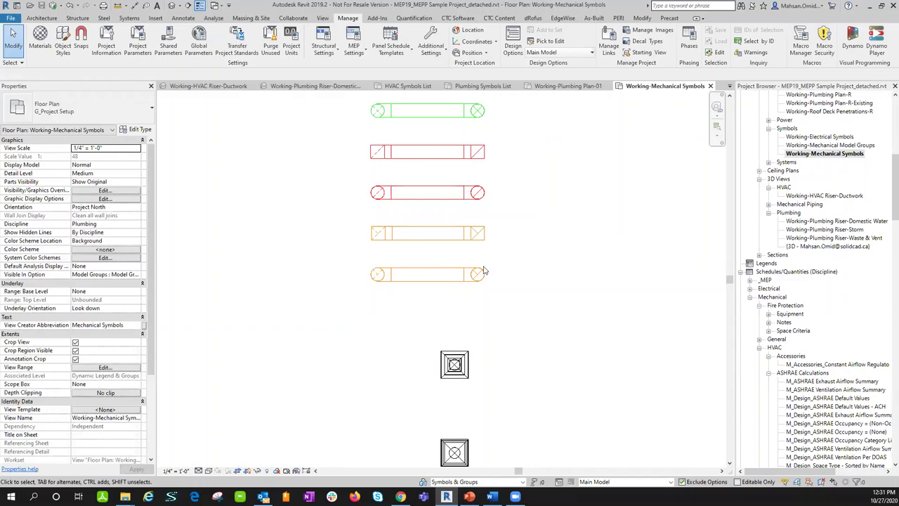
scroll(490, 262, down, 5)
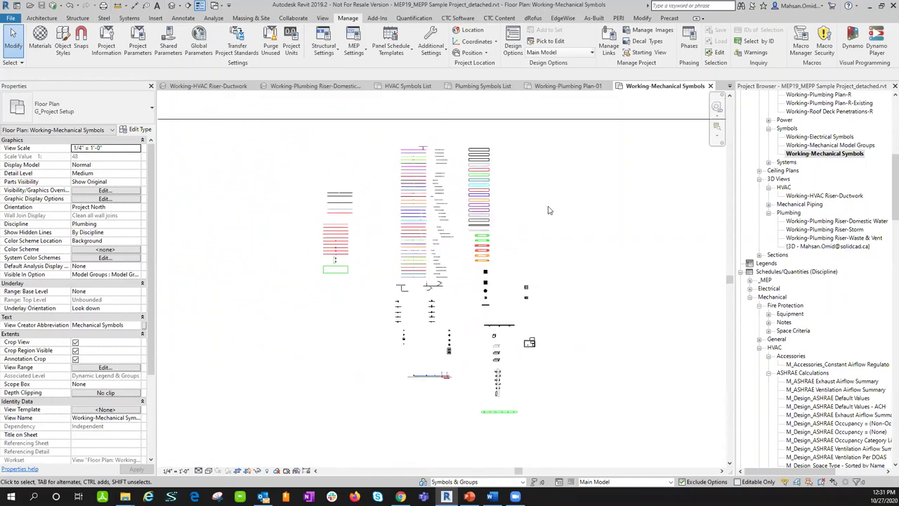
middle_drag(550, 211, 463, 204)
scroll(464, 204, down, 1)
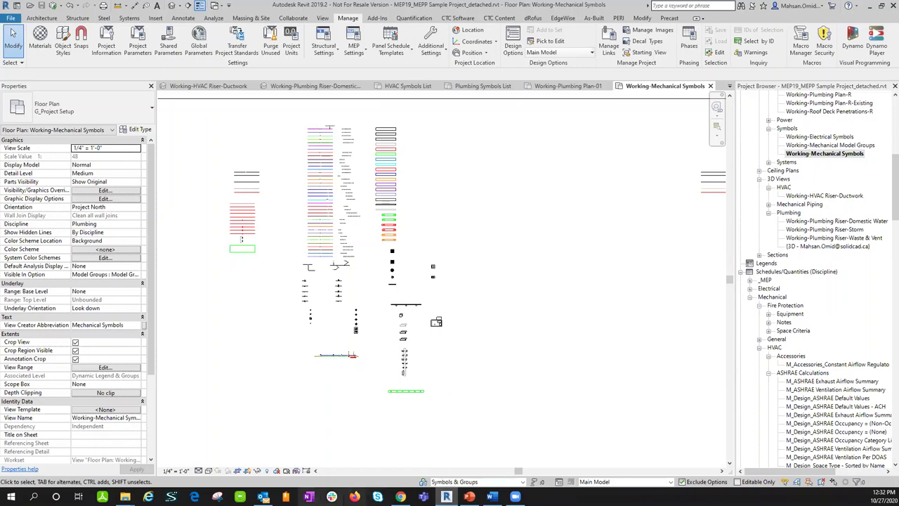
- Bring the MEPPP Users Manual folder window forward and move it over the Revit view
mouse_move(125, 497)
click(96, 461)
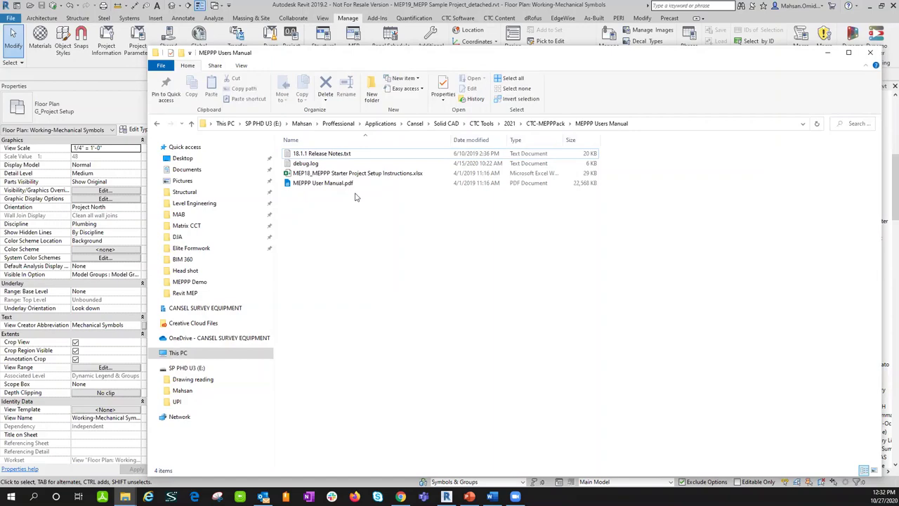
drag(608, 57, 453, 291)
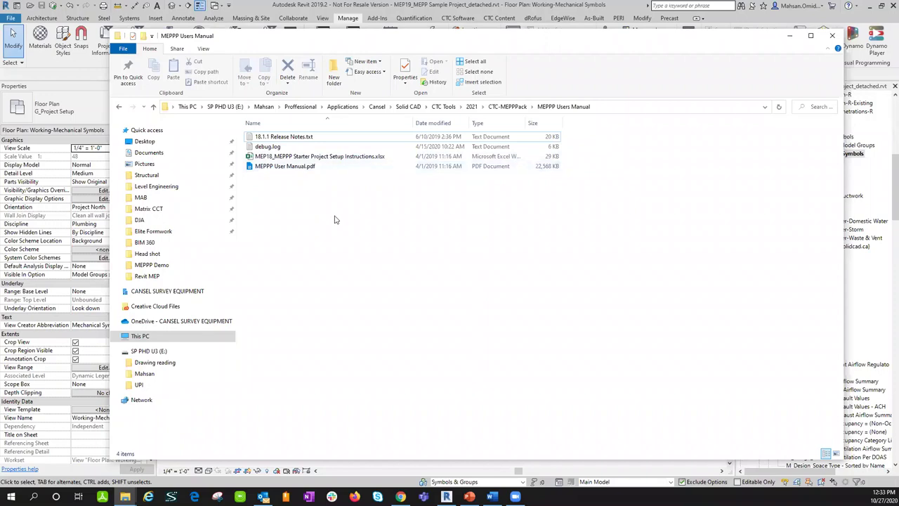
double_click(318, 157)
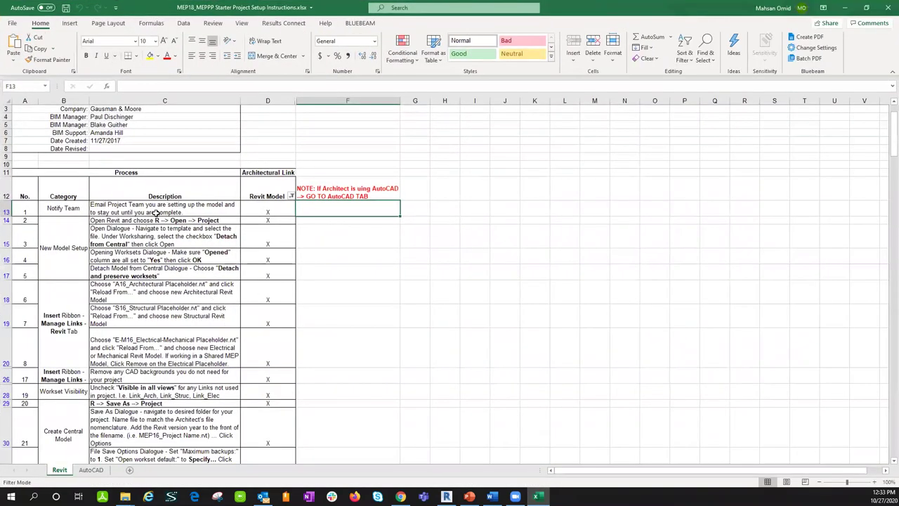
scroll(155, 212, down, 2)
scroll(155, 213, down, 3)
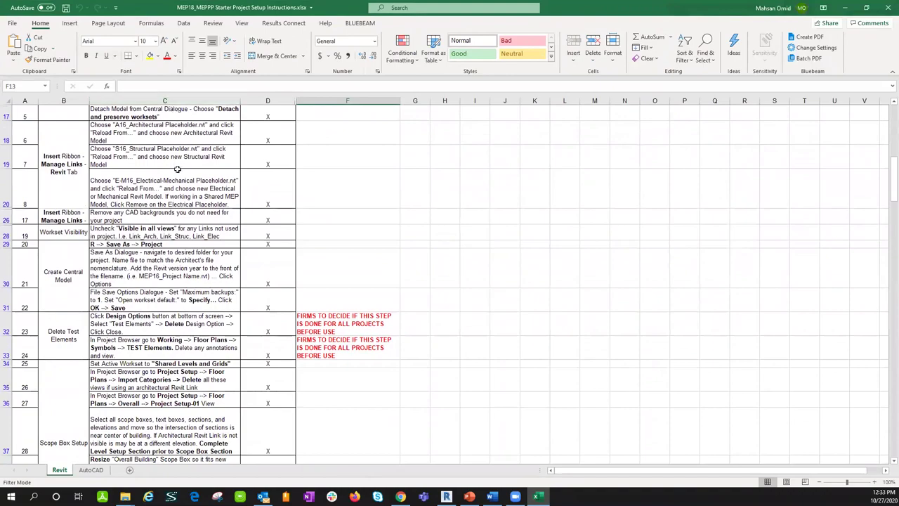
scroll(177, 168, down, 2)
scroll(177, 172, up, 1)
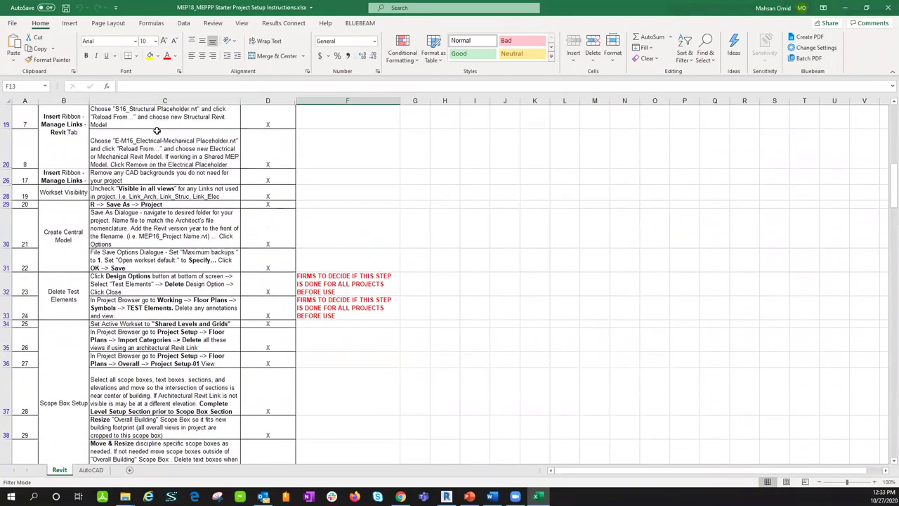
scroll(179, 188, down, 3)
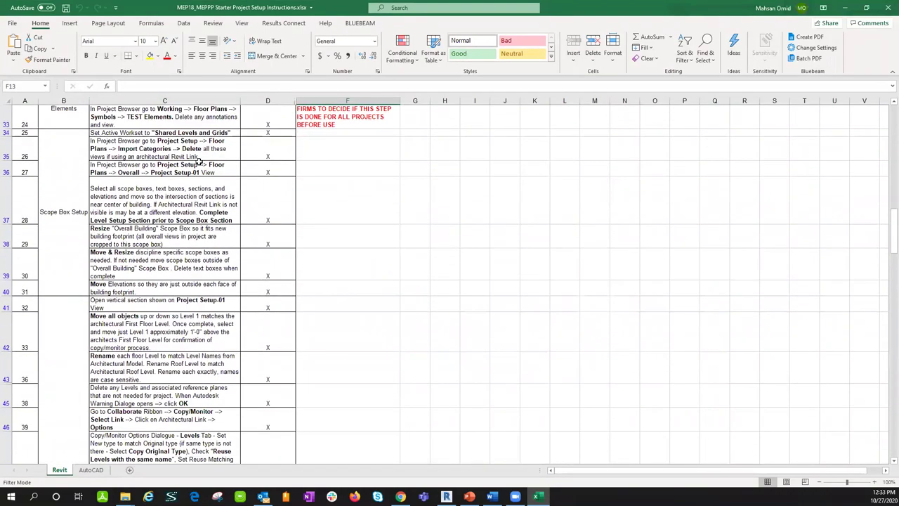
scroll(197, 143, up, 2)
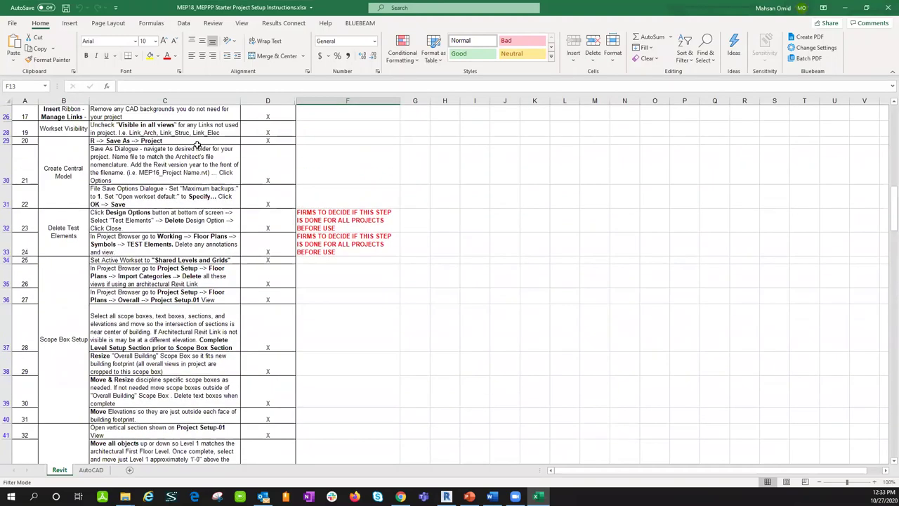
scroll(190, 181, down, 2)
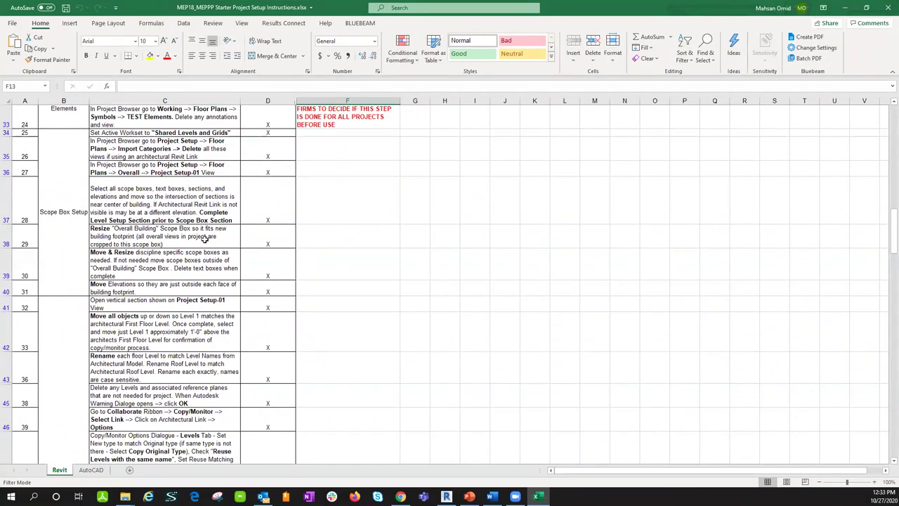
scroll(206, 239, down, 3)
scroll(203, 240, down, 1)
scroll(188, 271, down, 5)
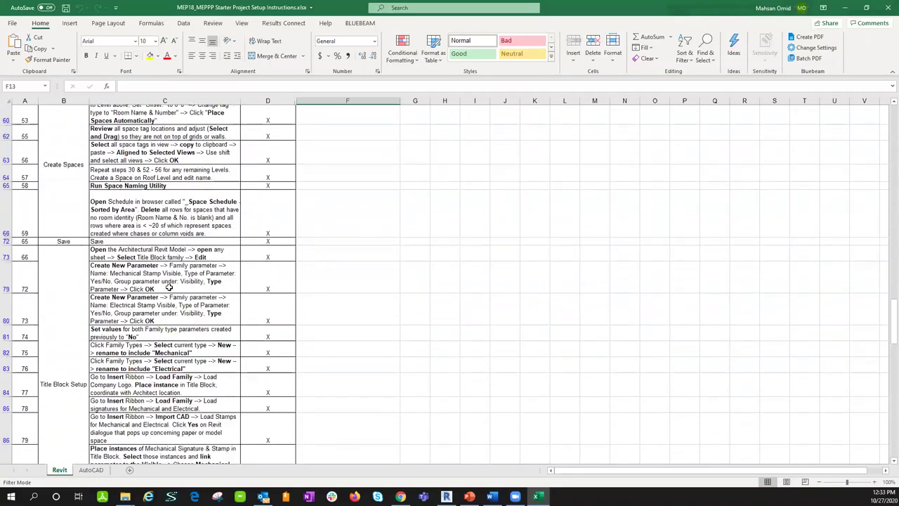
scroll(190, 340, down, 12)
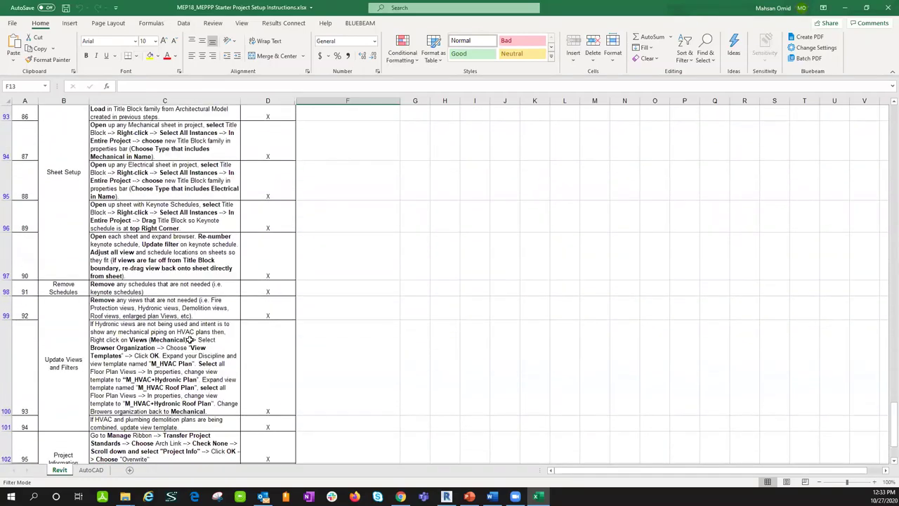
scroll(190, 339, down, 2)
scroll(190, 339, up, 6)
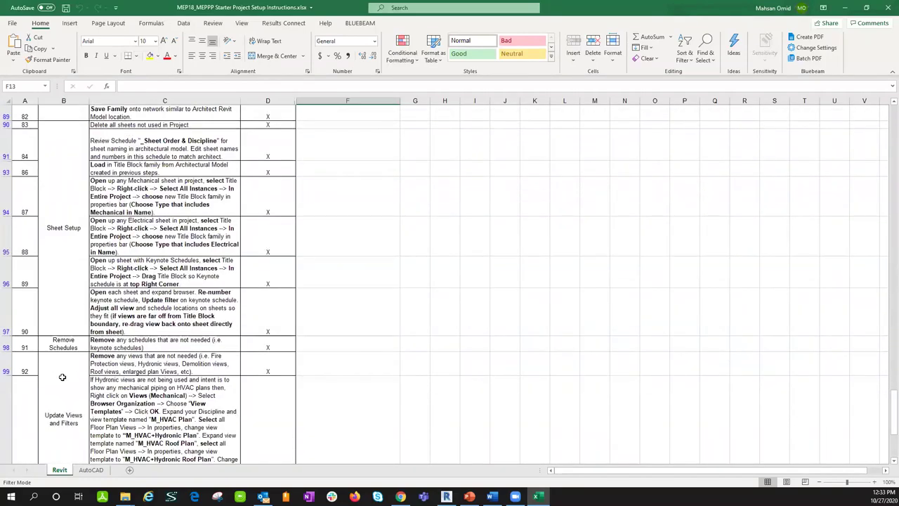
scroll(263, 242, up, 20)
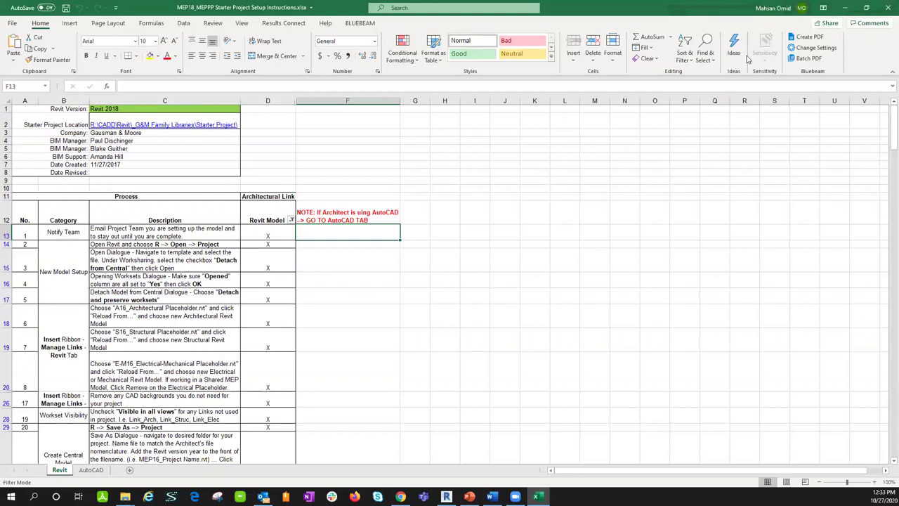
- Close the setup instructions workbook and select MEPPP User Manual.pdf
click(886, 7)
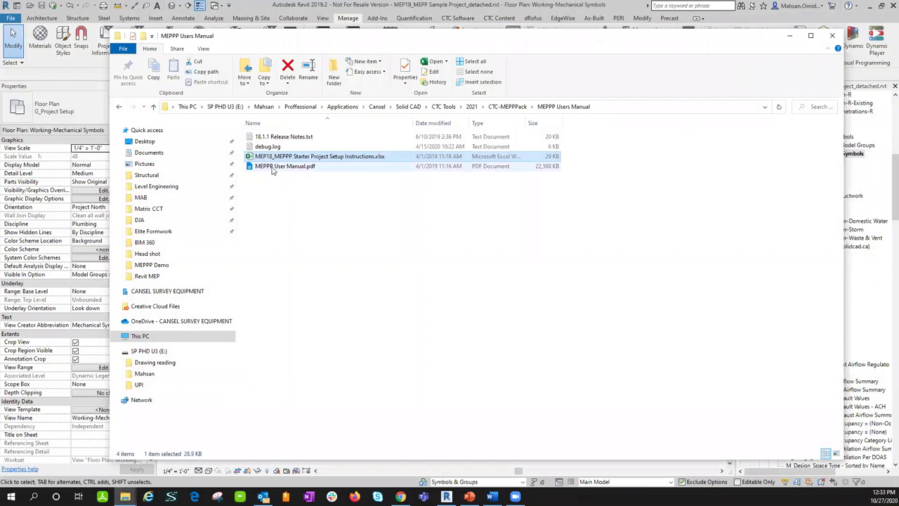
click(274, 168)
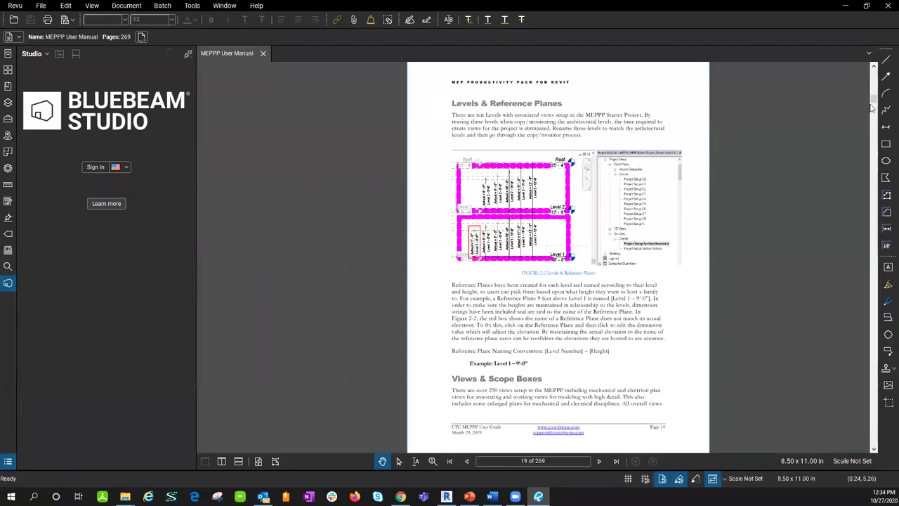
- Scroll from the manual's cover page through the Table of Contents into Chapter 1
drag(875, 98, 876, 66)
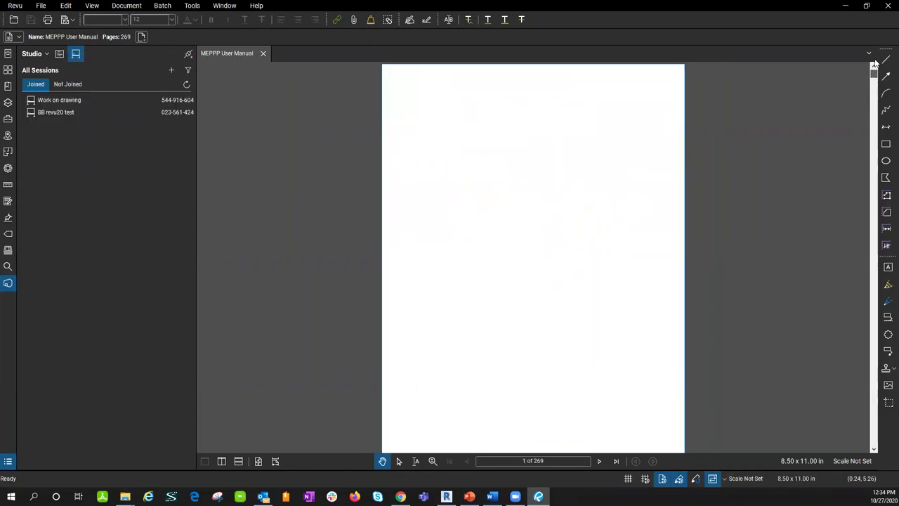
scroll(534, 247, down, 10)
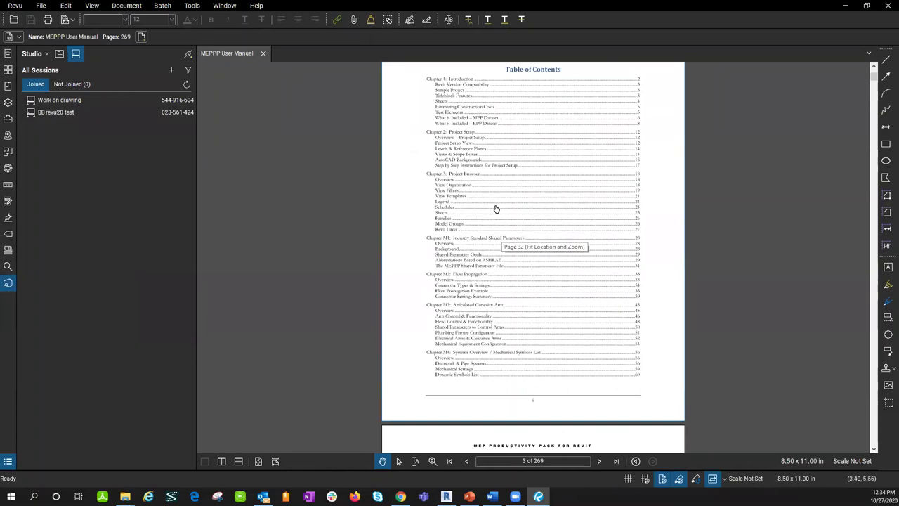
scroll(491, 259, down, 5)
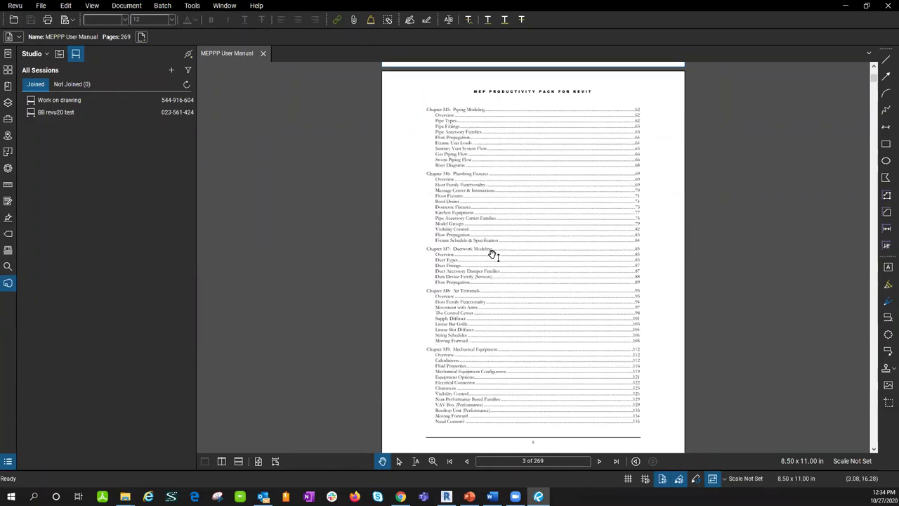
scroll(501, 278, down, 10)
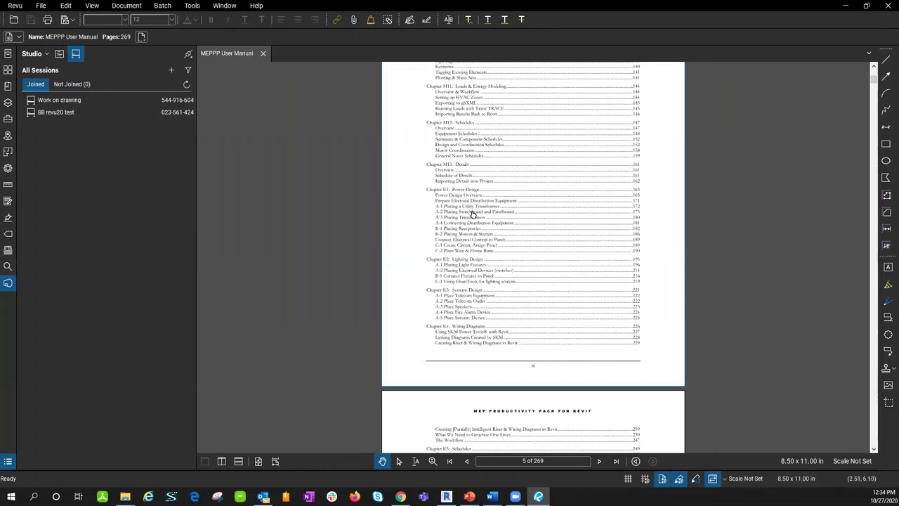
scroll(539, 316, down, 5)
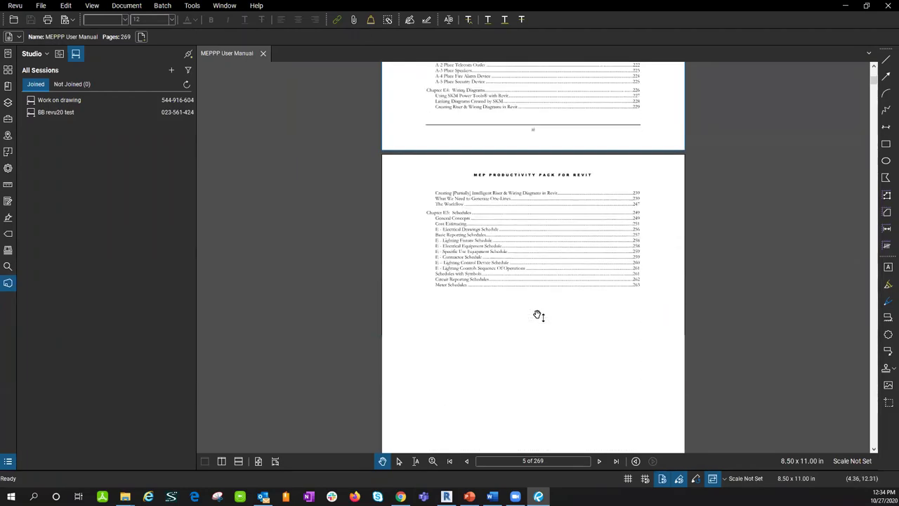
scroll(539, 316, down, 8)
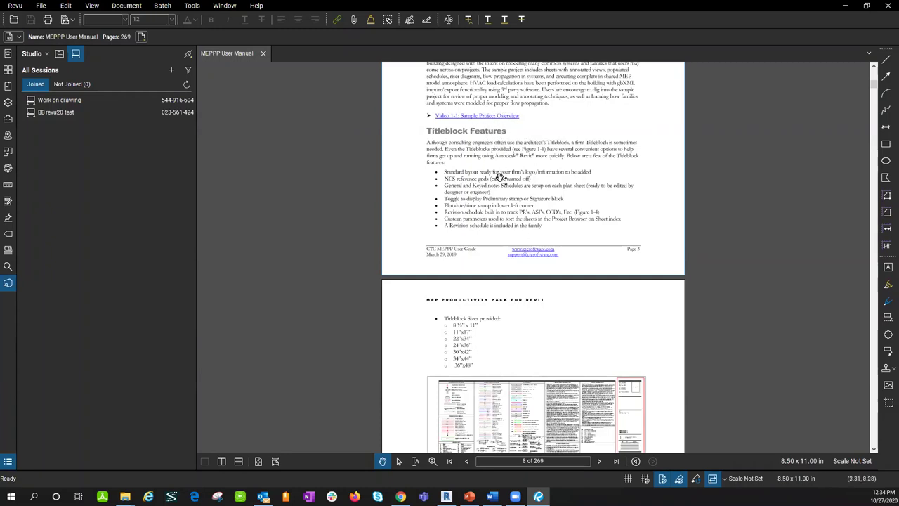
scroll(499, 178, down, 10)
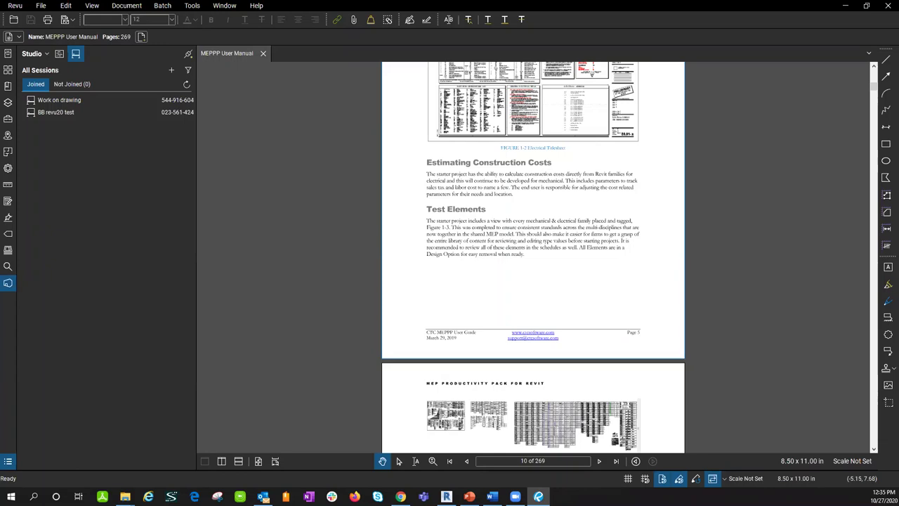
- Close the MEPPP User Manual and Bluebeam, minimize File Explorer, and show MEPPP.pptx at slide 9 in PowerPoint
click(263, 54)
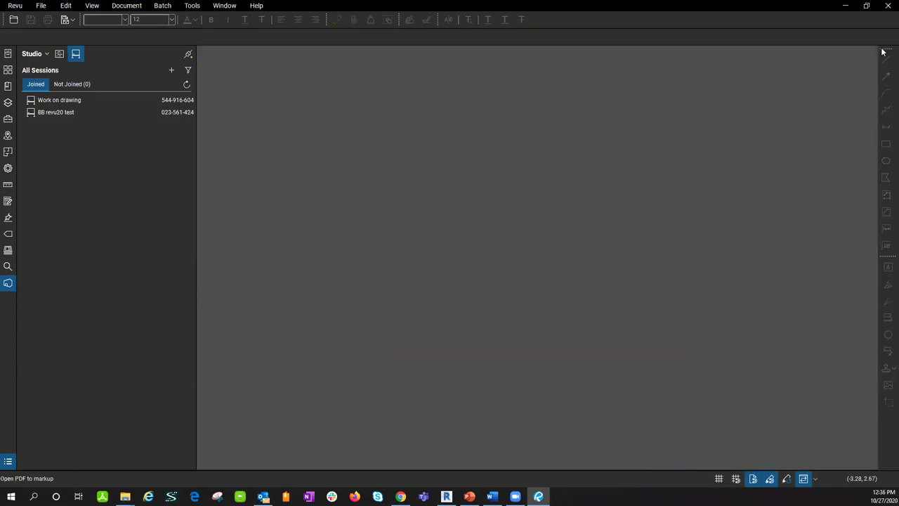
click(887, 7)
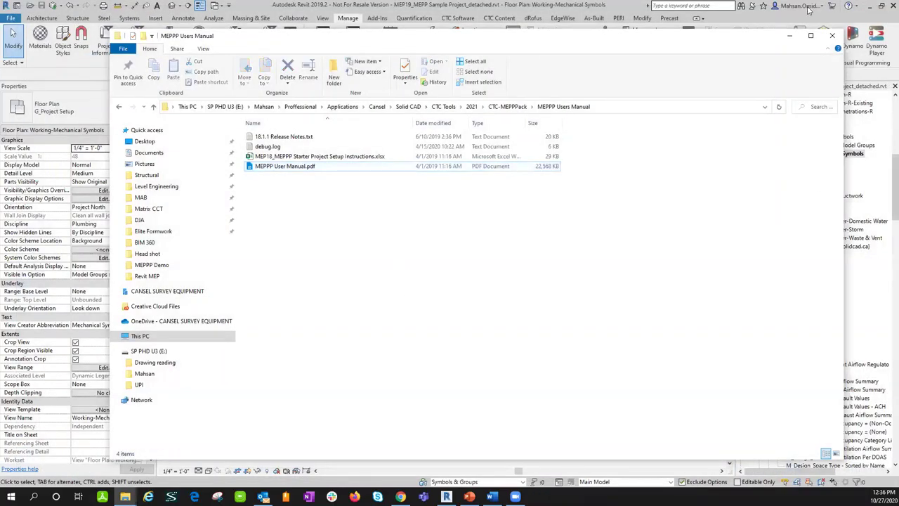
click(789, 36)
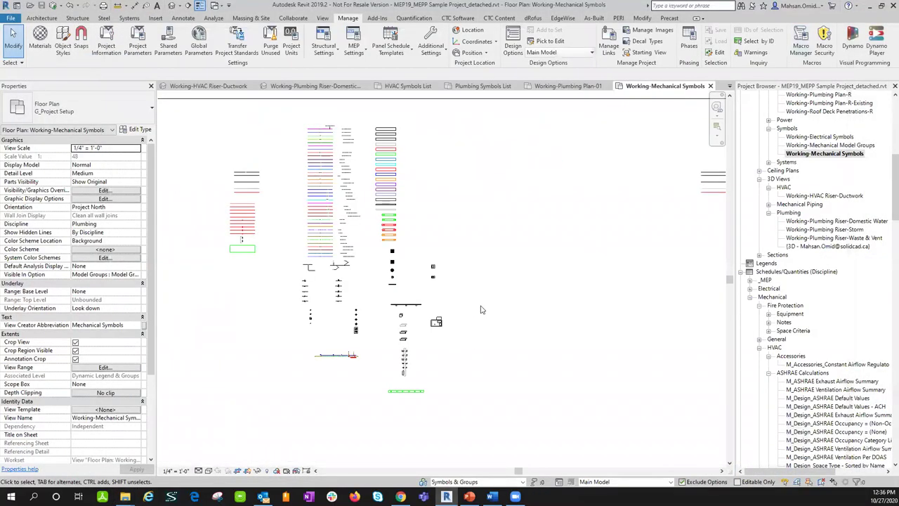
scroll(481, 310, down, 1)
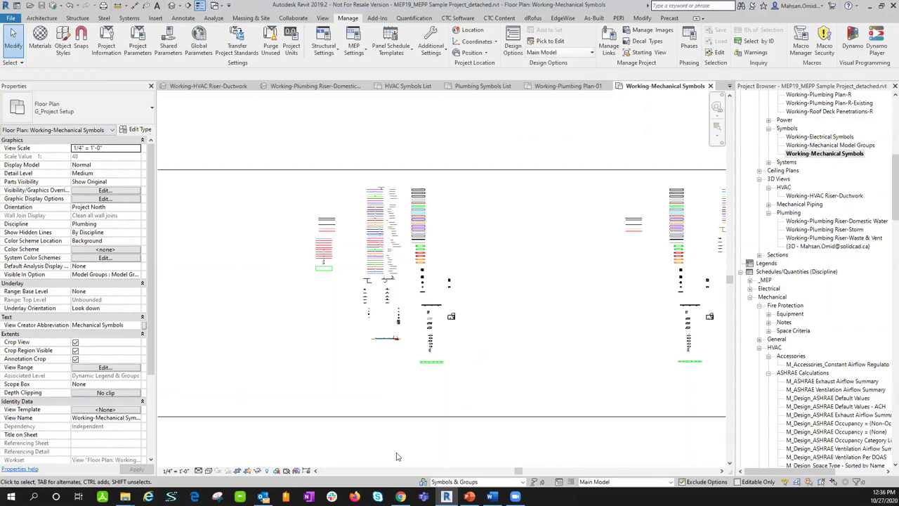
click(470, 497)
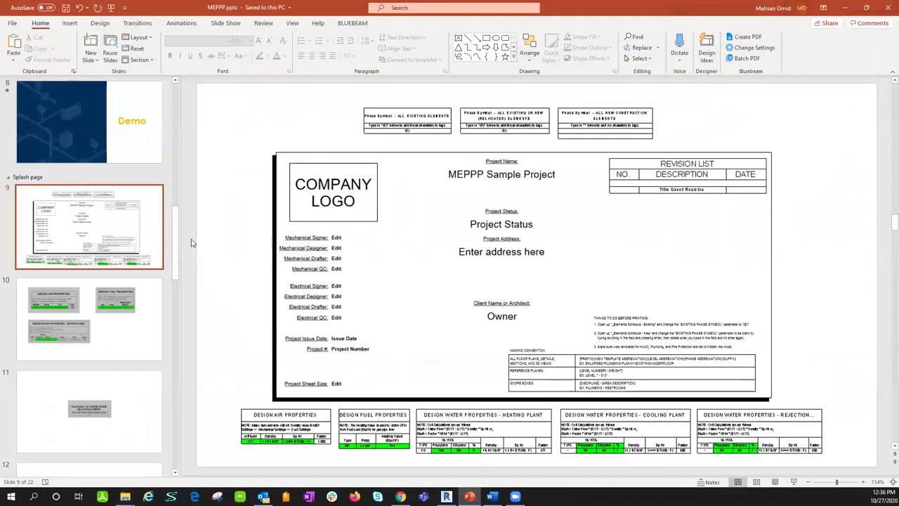